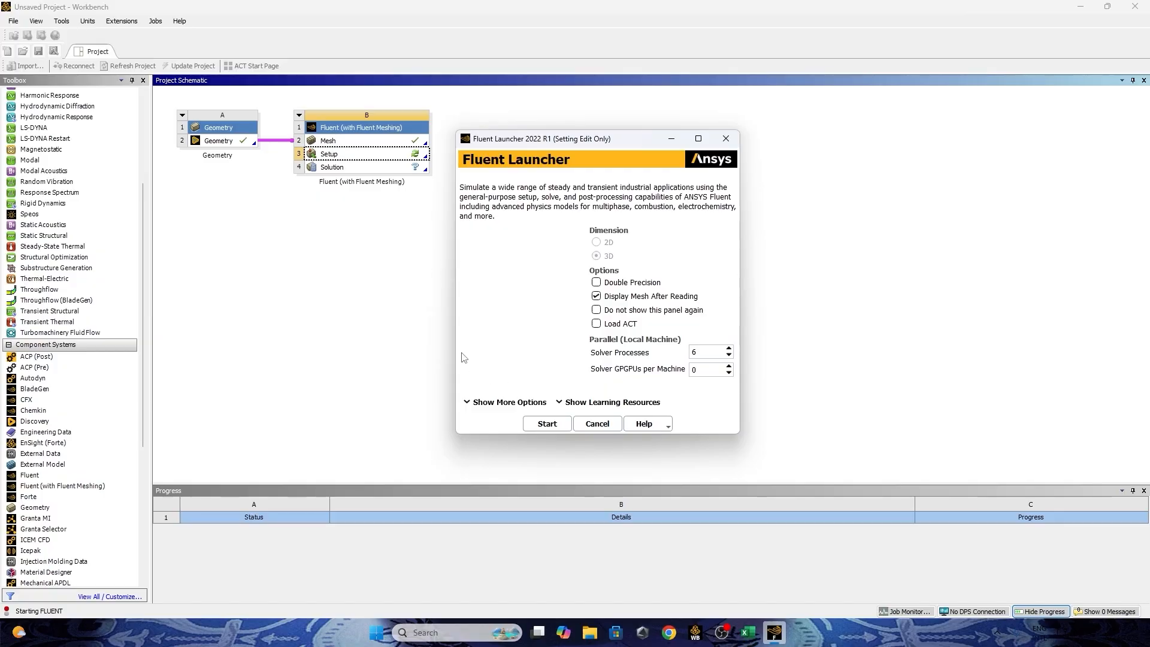
Start the 3D Fluent solver with 6 solver processes and dismiss the Key Behavioral Changes notice.
{"action": "left_click", "coordinate": [545, 430]}
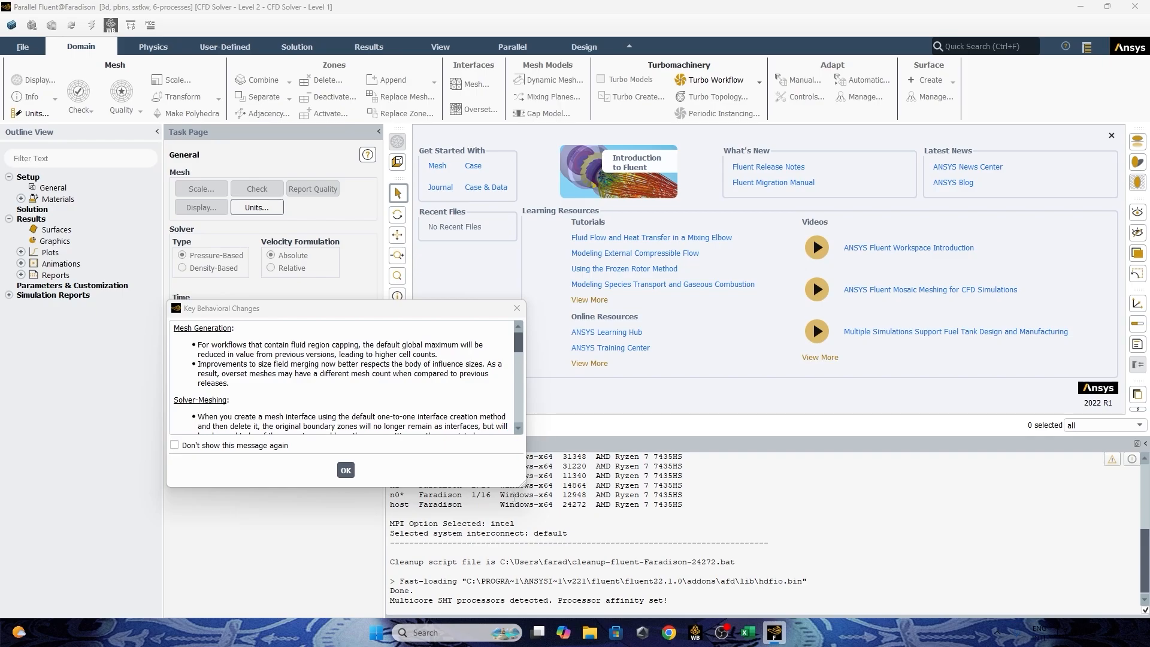
{"action": "left_click", "coordinate": [347, 471]}
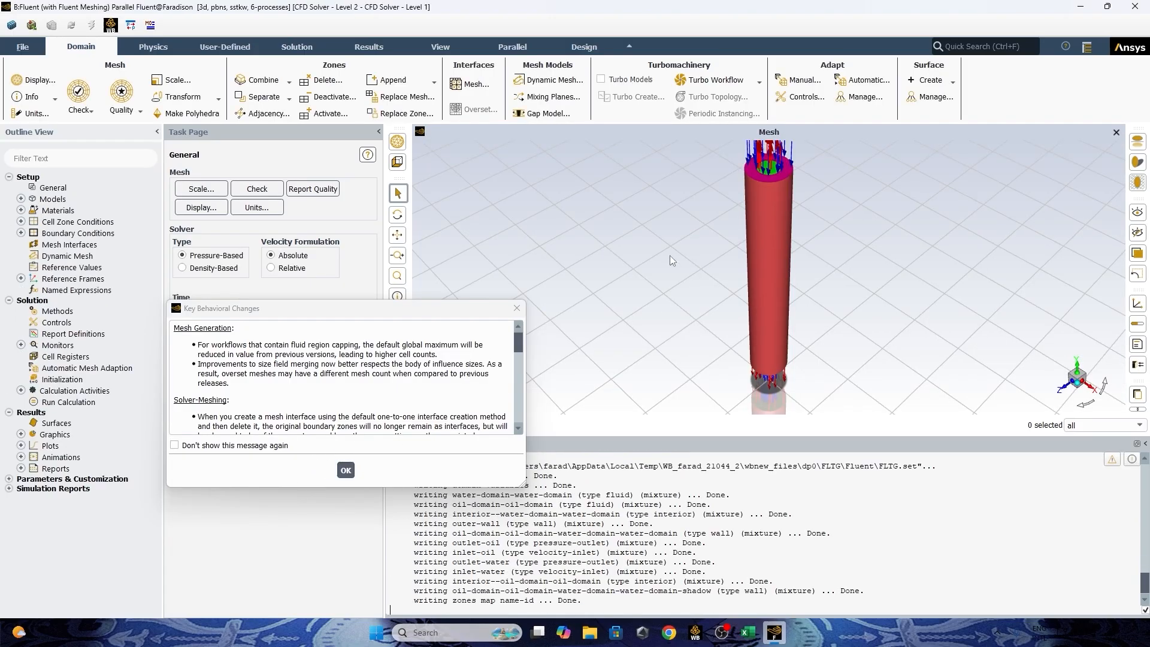
{"action": "left_click", "coordinate": [348, 469]}
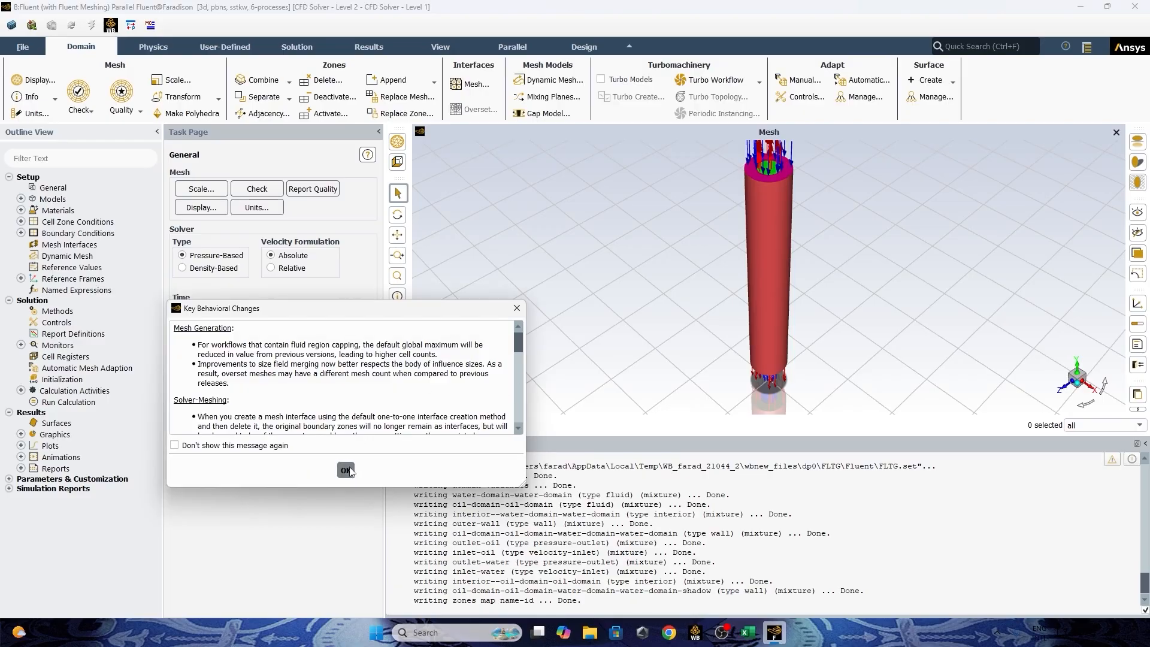
Turn on the Energy Equation in the solver's physics models.
{"action": "left_click_drag", "start_coordinate": [694, 215], "coordinate": [834, 296]}
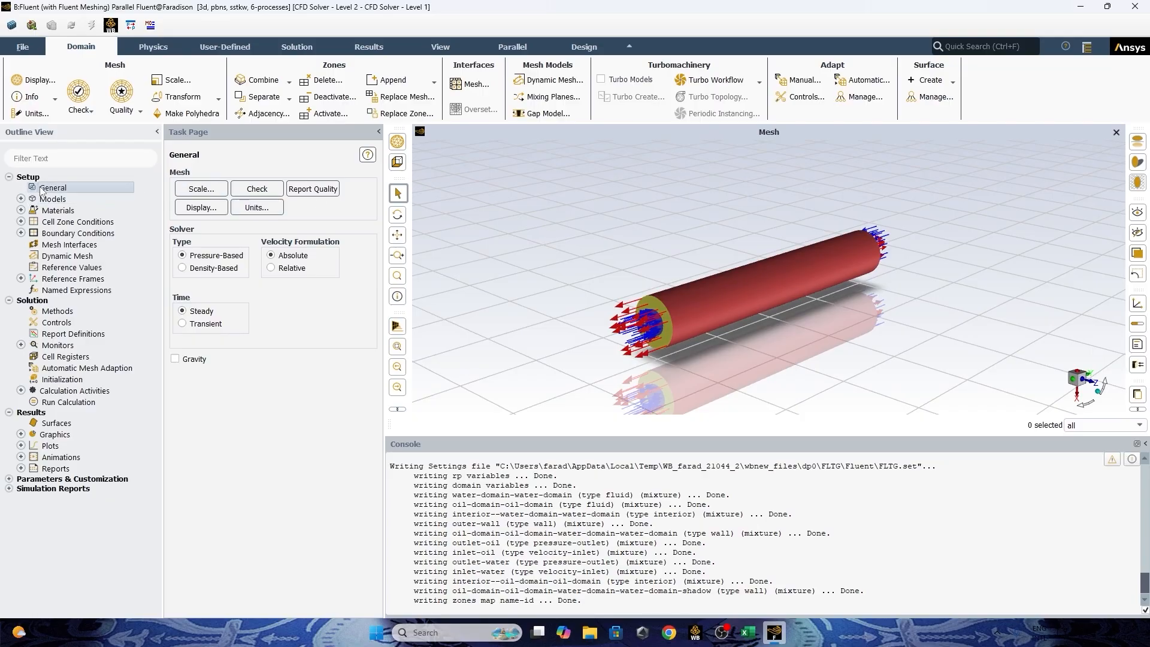
{"action": "left_click", "coordinate": [20, 198]}
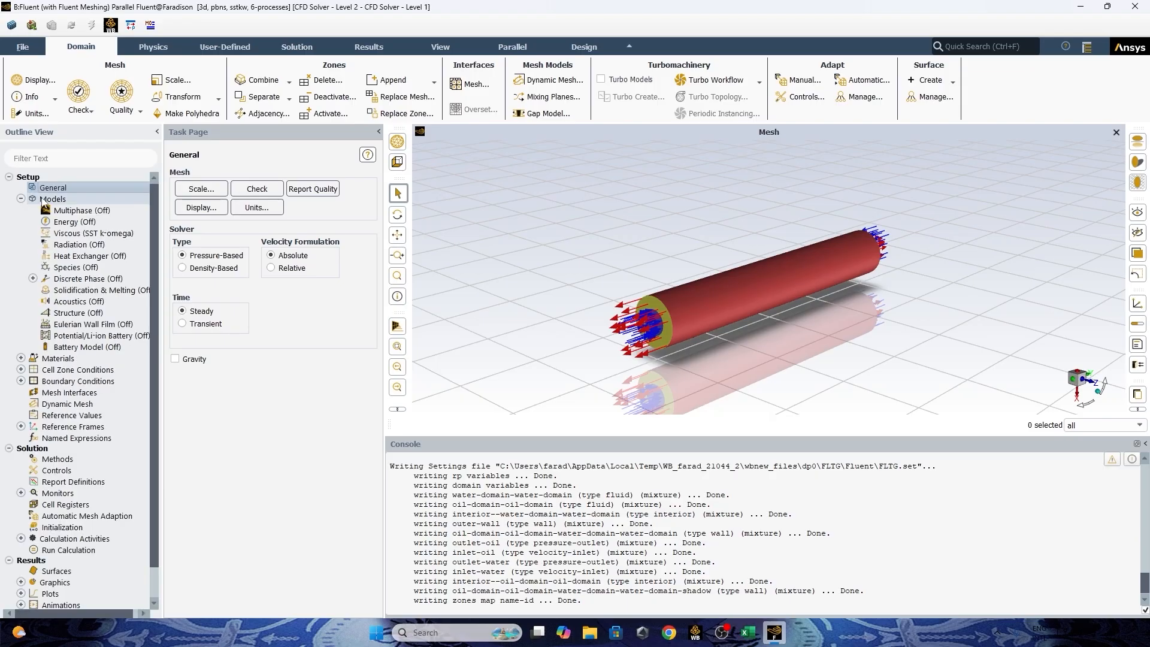
{"action": "double_click", "coordinate": [46, 200]}
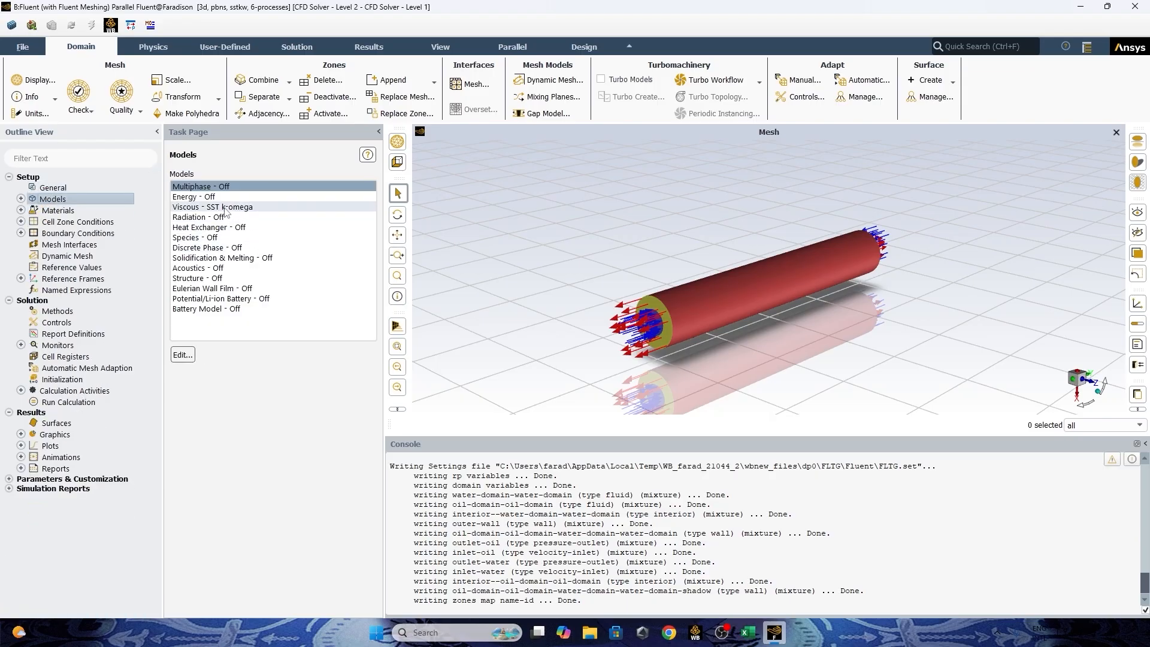
{"action": "double_click", "coordinate": [210, 197]}
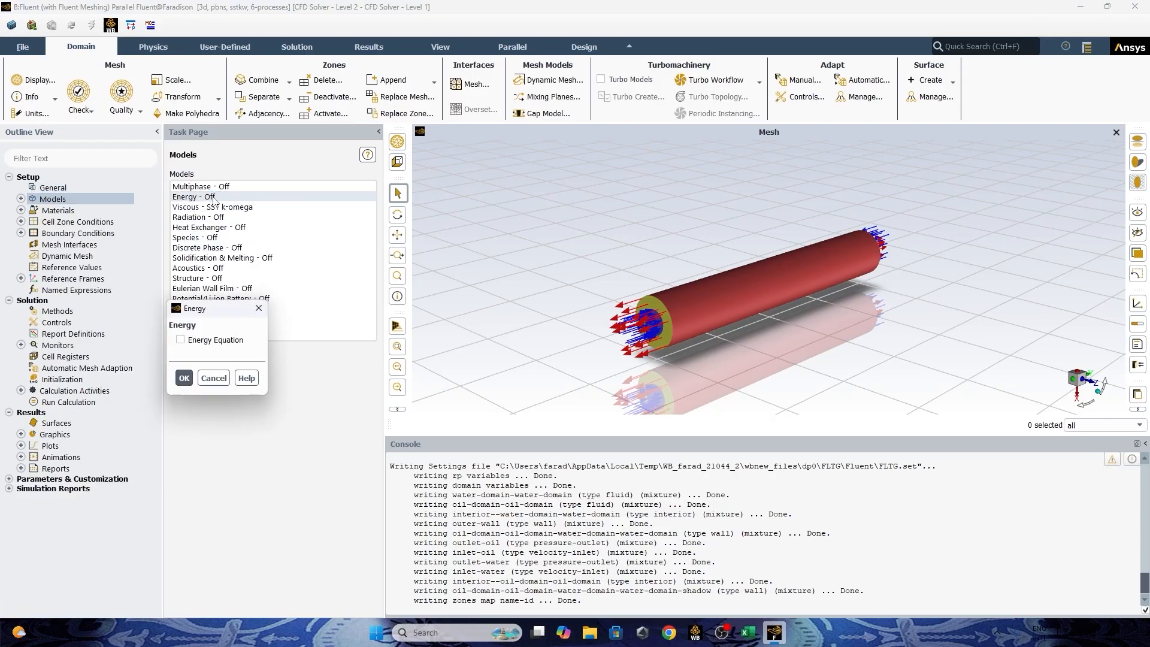
{"action": "left_click", "coordinate": [179, 340]}
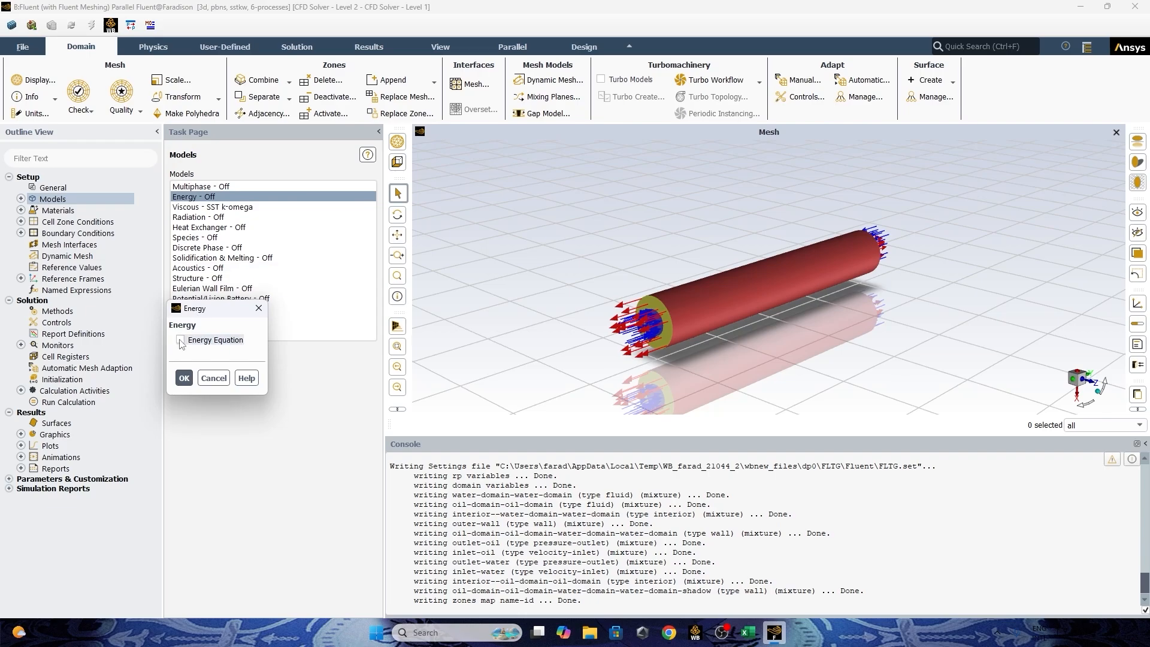
{"action": "left_click", "coordinate": [184, 378]}
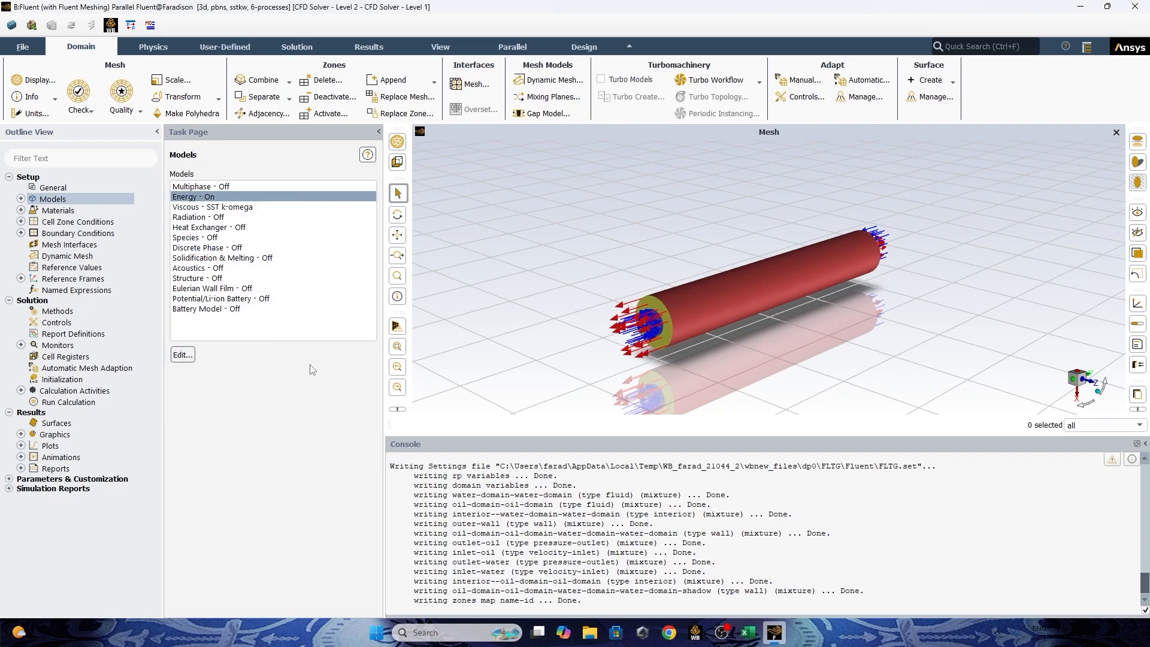
{"action": "scroll", "coordinate": [637, 310], "scroll_direction": "up", "scroll_amount": 5}
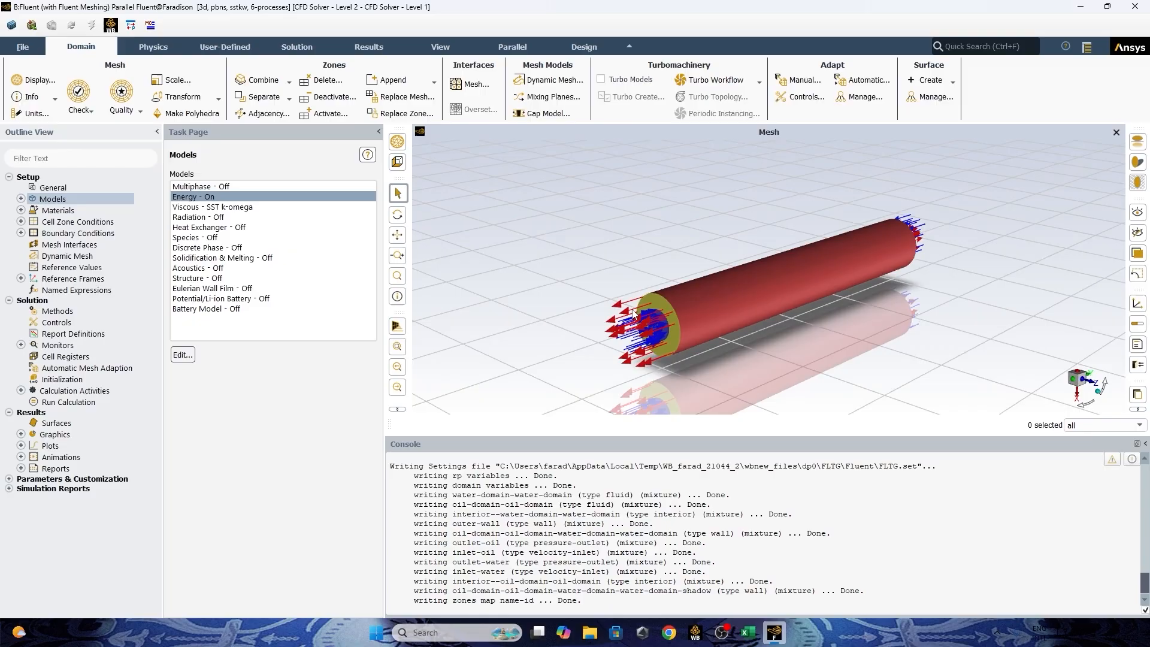
{"action": "scroll", "coordinate": [638, 310], "scroll_direction": "down", "scroll_amount": 5}
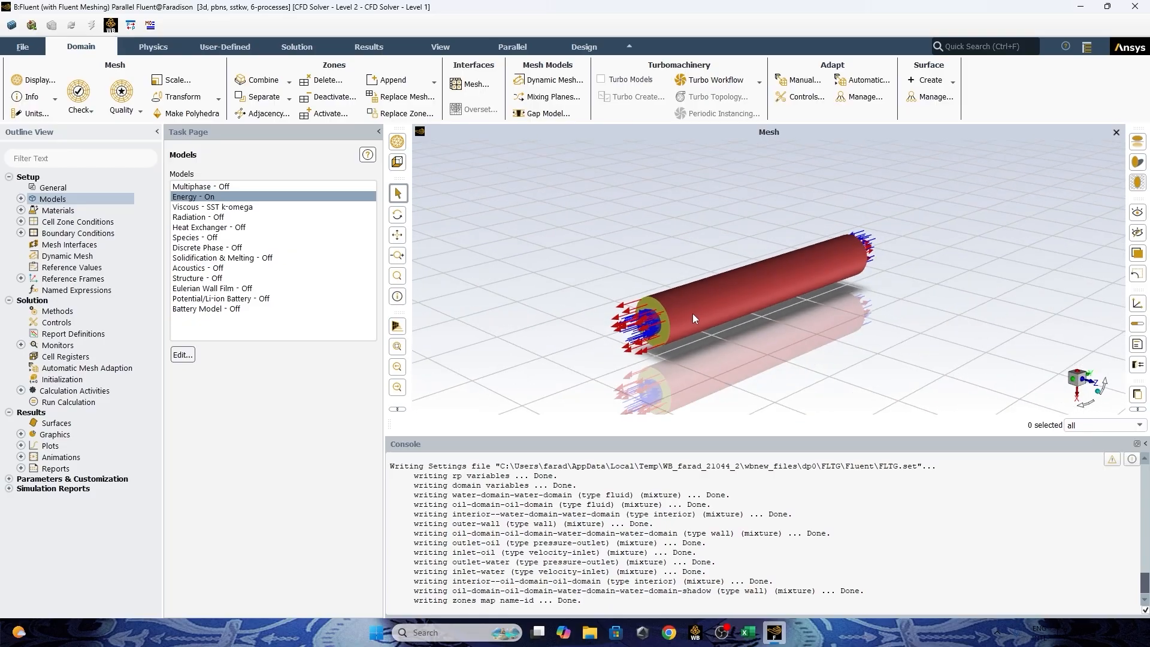
{"action": "scroll", "coordinate": [693, 314], "scroll_direction": "up", "scroll_amount": 3}
{"action": "scroll", "coordinate": [743, 297], "scroll_direction": "down", "scroll_amount": 3}
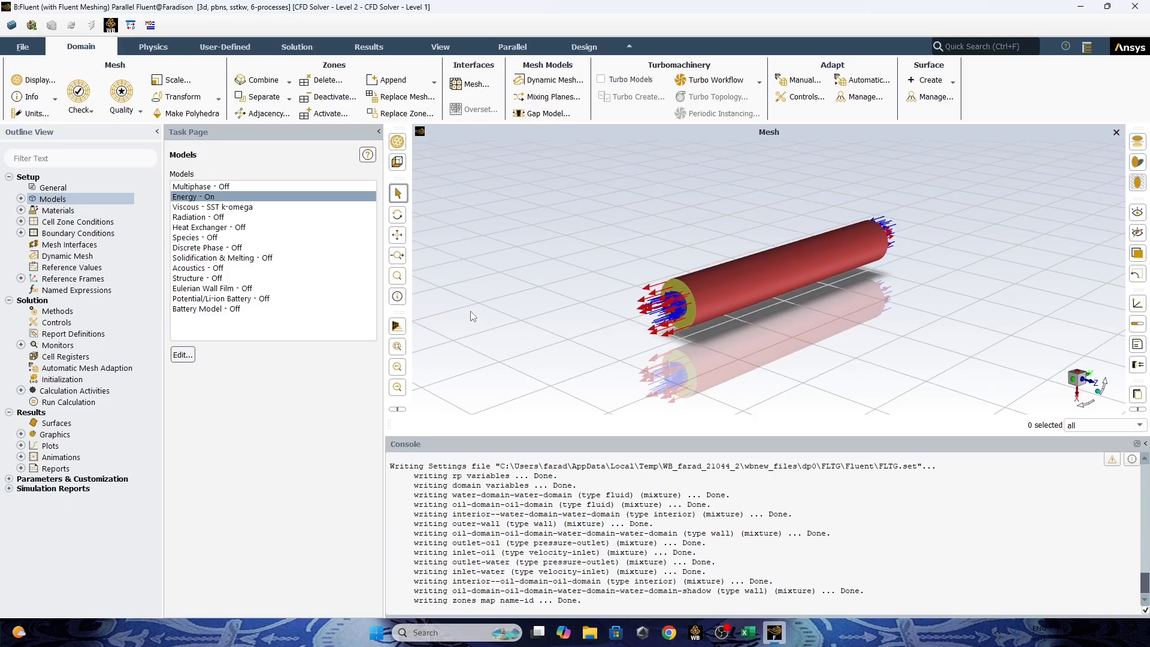
Open the Fluent database from the air fluid material's settings and enlarge the database dialog to show more of the materials list.
{"action": "left_click", "coordinate": [21, 210]}
{"action": "double_click", "coordinate": [30, 213]}
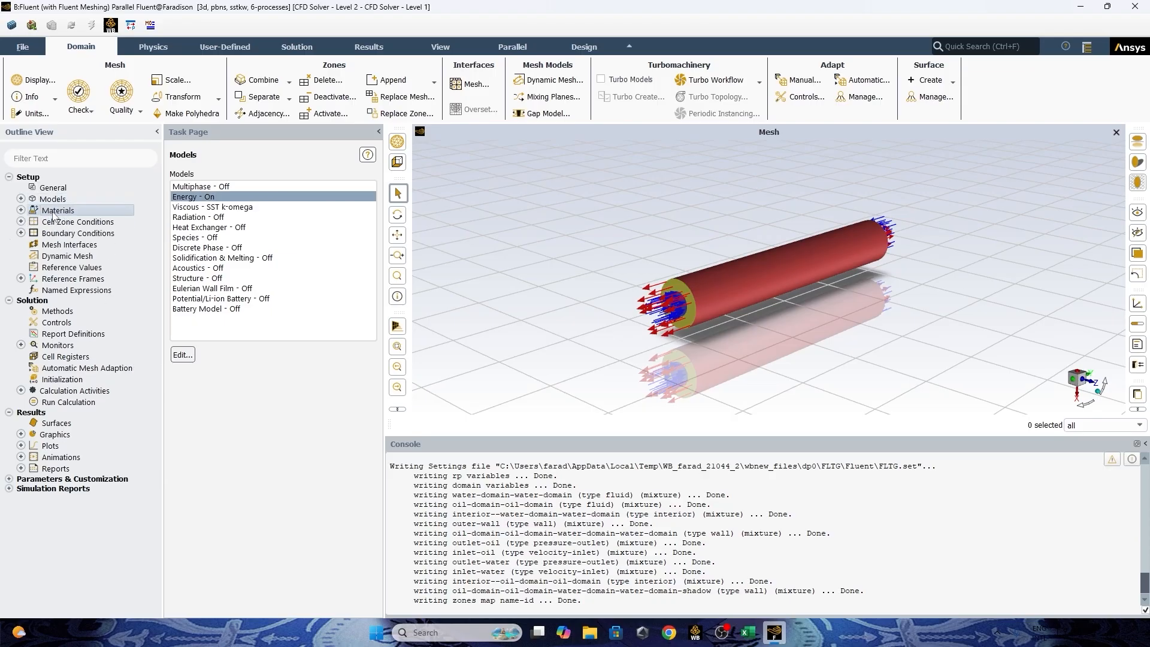
{"action": "left_click", "coordinate": [22, 210]}
{"action": "left_click", "coordinate": [33, 222]}
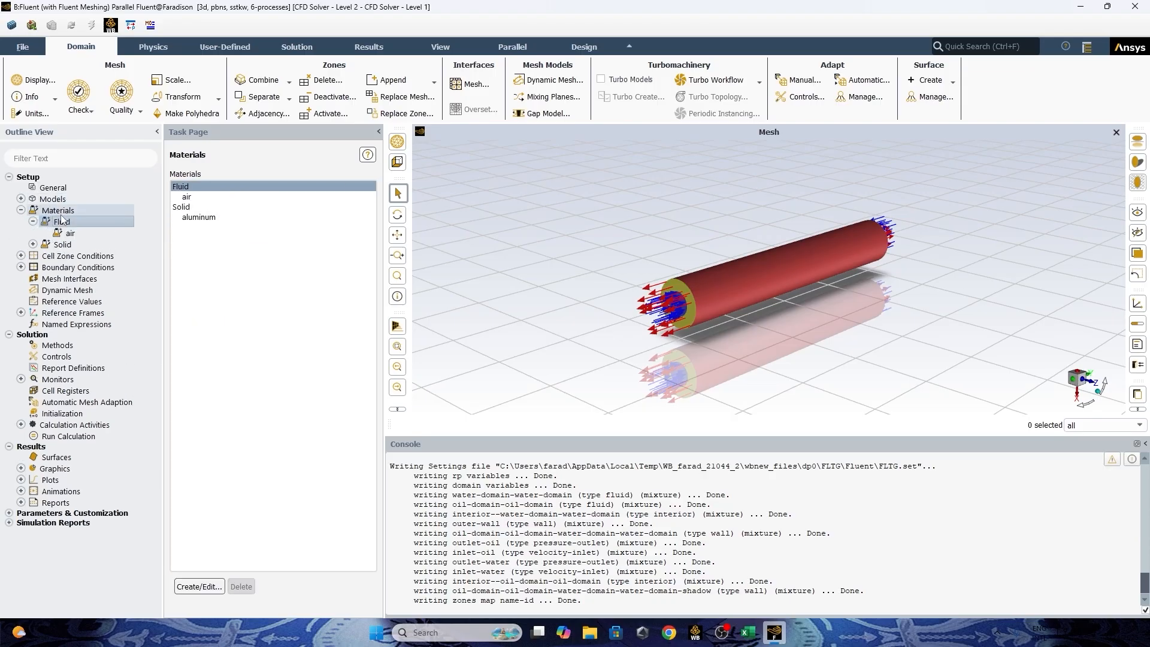
{"action": "double_click", "coordinate": [63, 222]}
{"action": "left_click", "coordinate": [33, 222]}
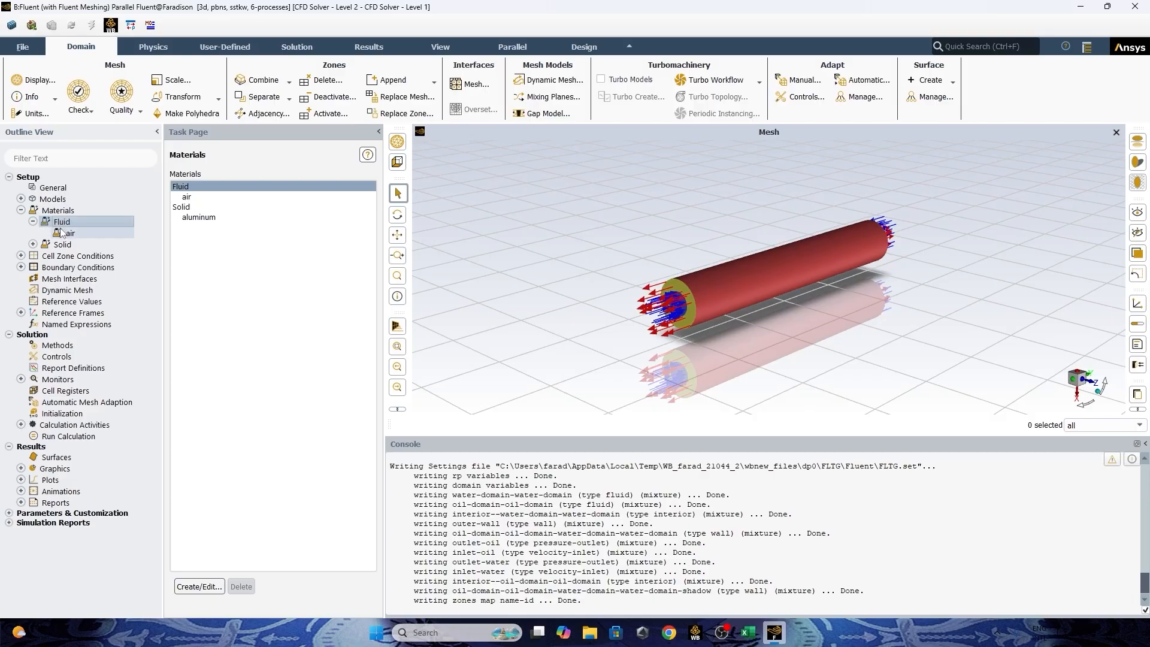
{"action": "double_click", "coordinate": [70, 233]}
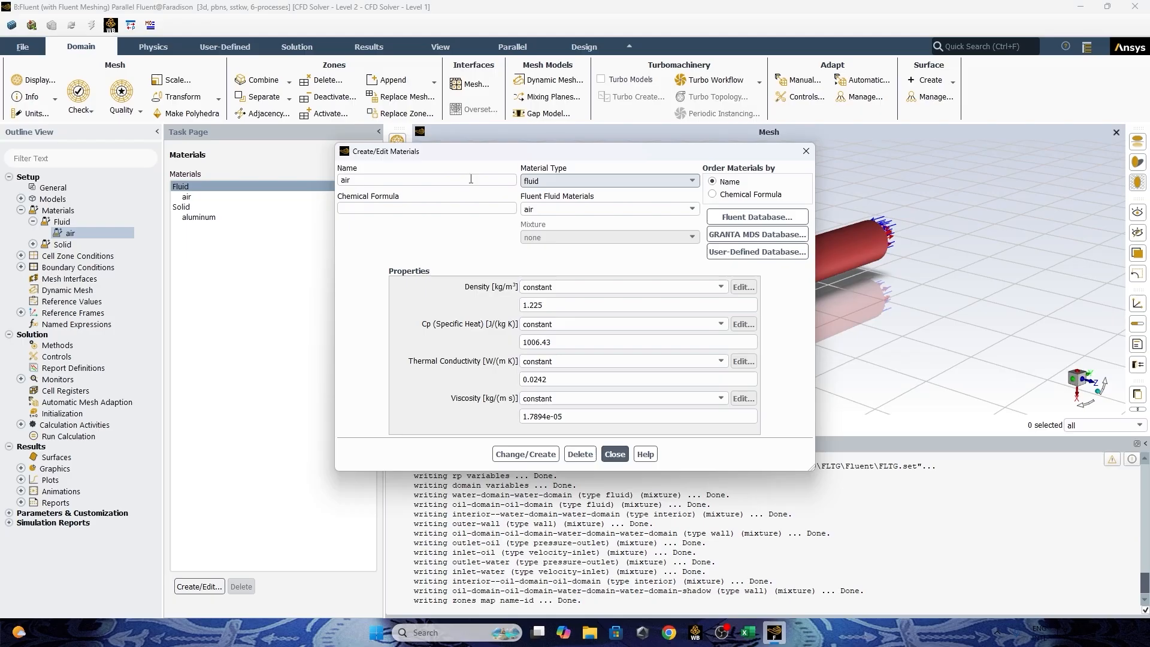
{"action": "left_click", "coordinate": [762, 222]}
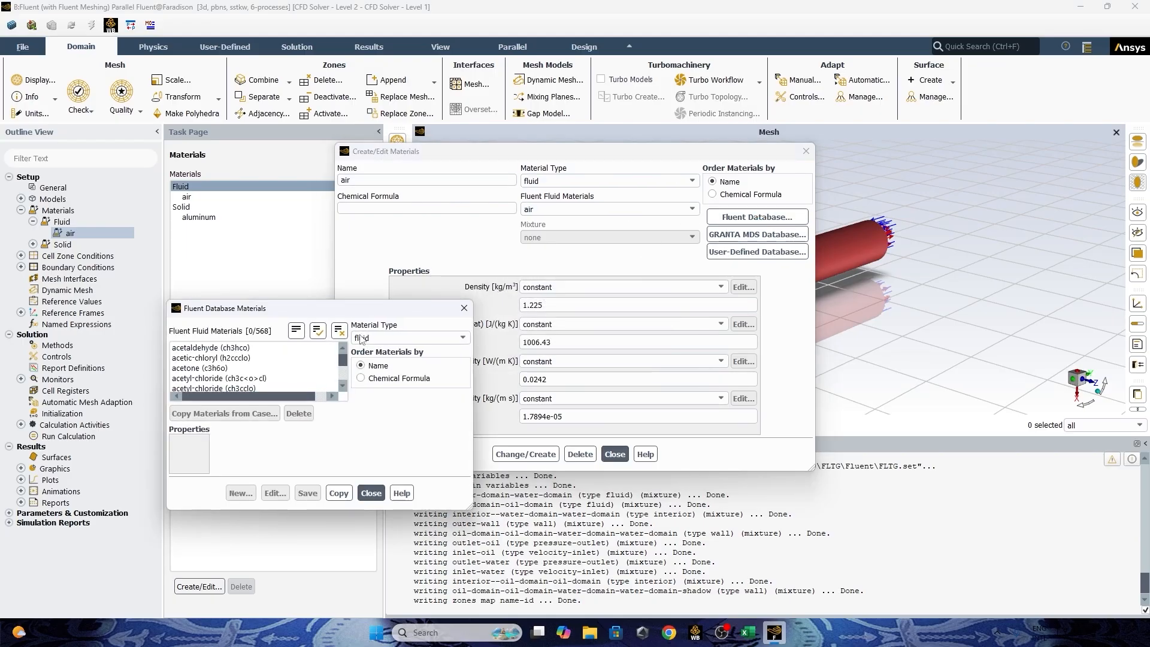
{"action": "left_click_drag", "start_coordinate": [473, 508], "coordinate": [743, 588]}
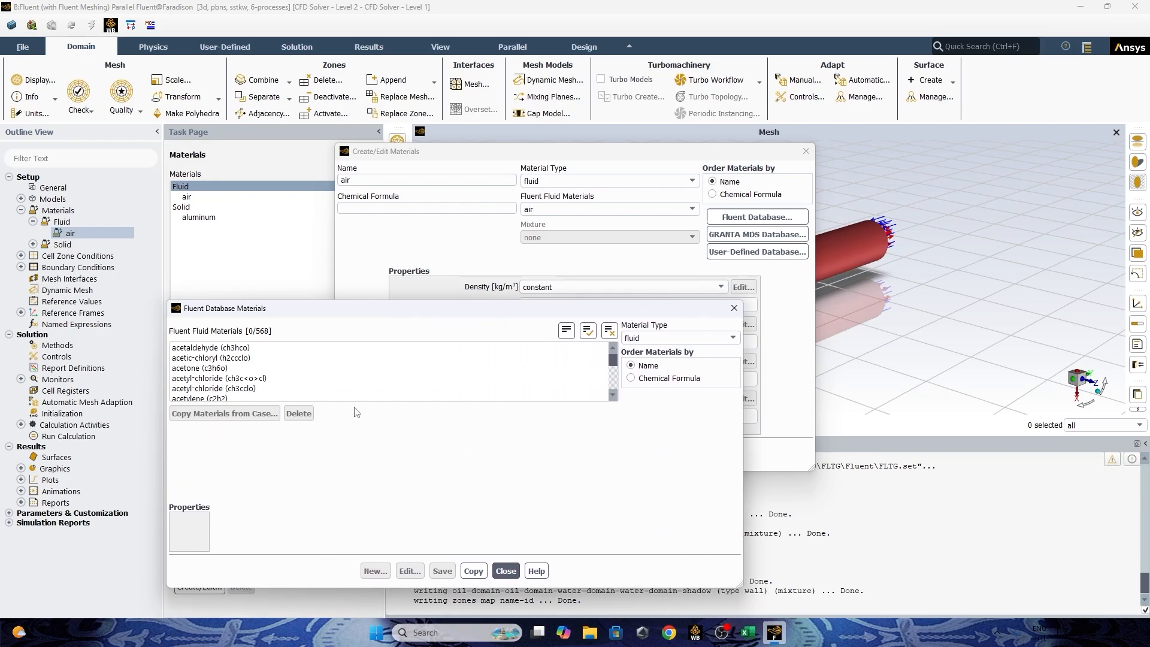
{"action": "scroll", "coordinate": [333, 393], "scroll_direction": "down", "scroll_amount": 5}
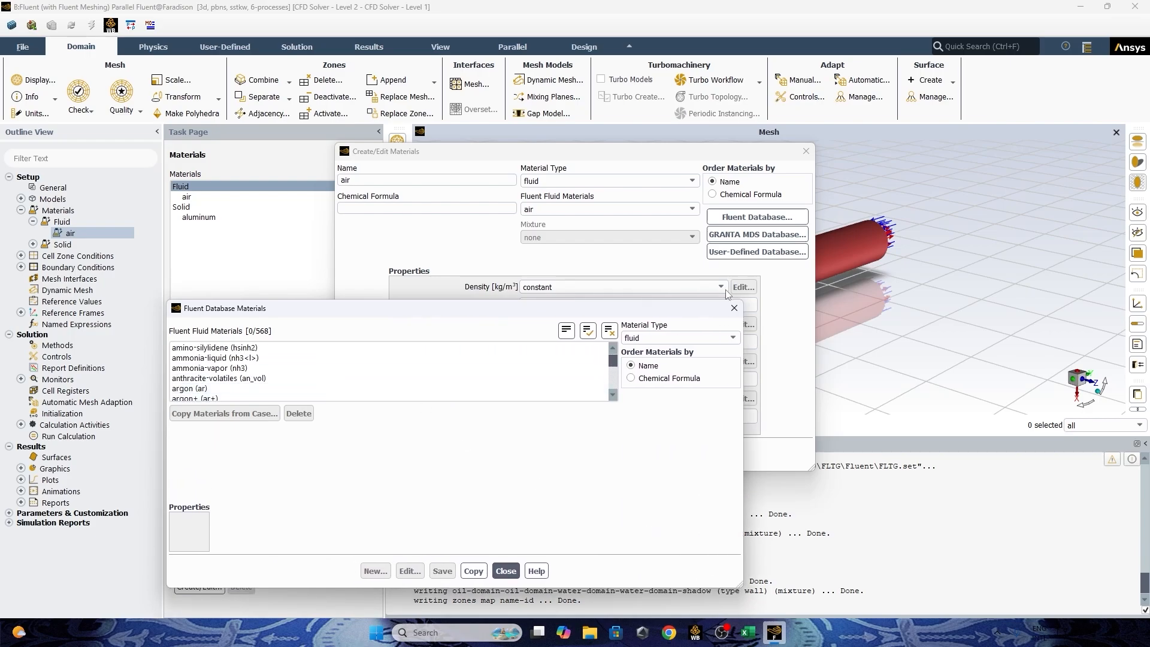
{"action": "left_click_drag", "start_coordinate": [638, 302], "coordinate": [638, 137]}
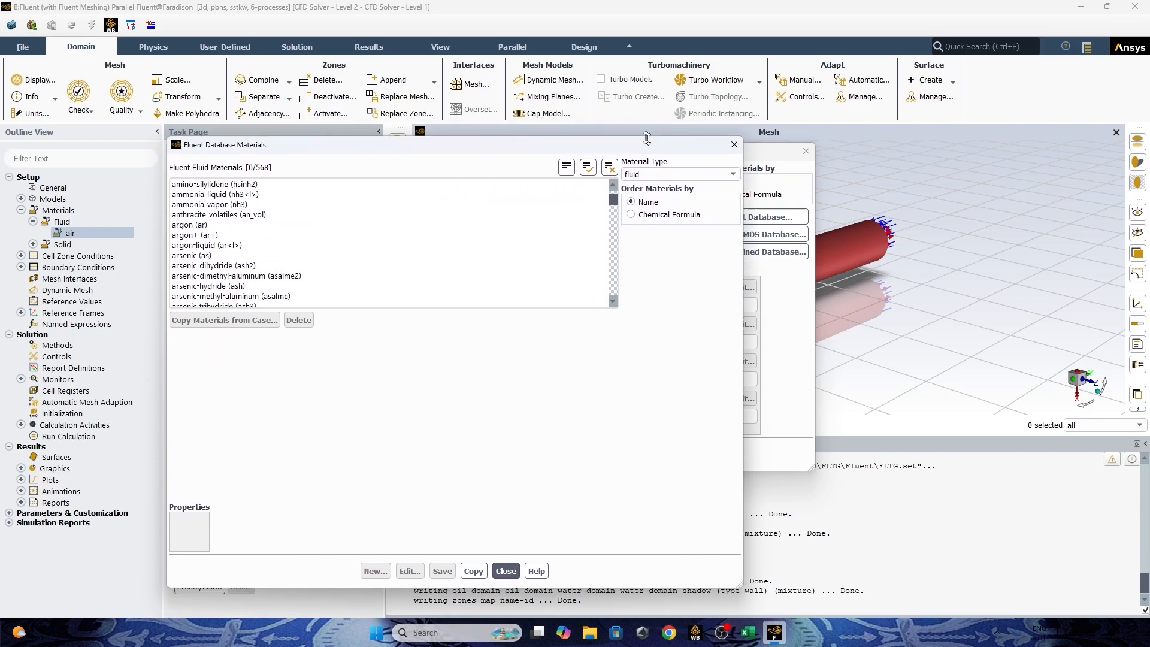
Copy water-liquid (h2o<l>) from the Fluent database into the case's fluid materials.
{"action": "scroll", "coordinate": [266, 214], "scroll_direction": "down", "scroll_amount": 2}
{"action": "scroll", "coordinate": [267, 215], "scroll_direction": "down", "scroll_amount": 20}
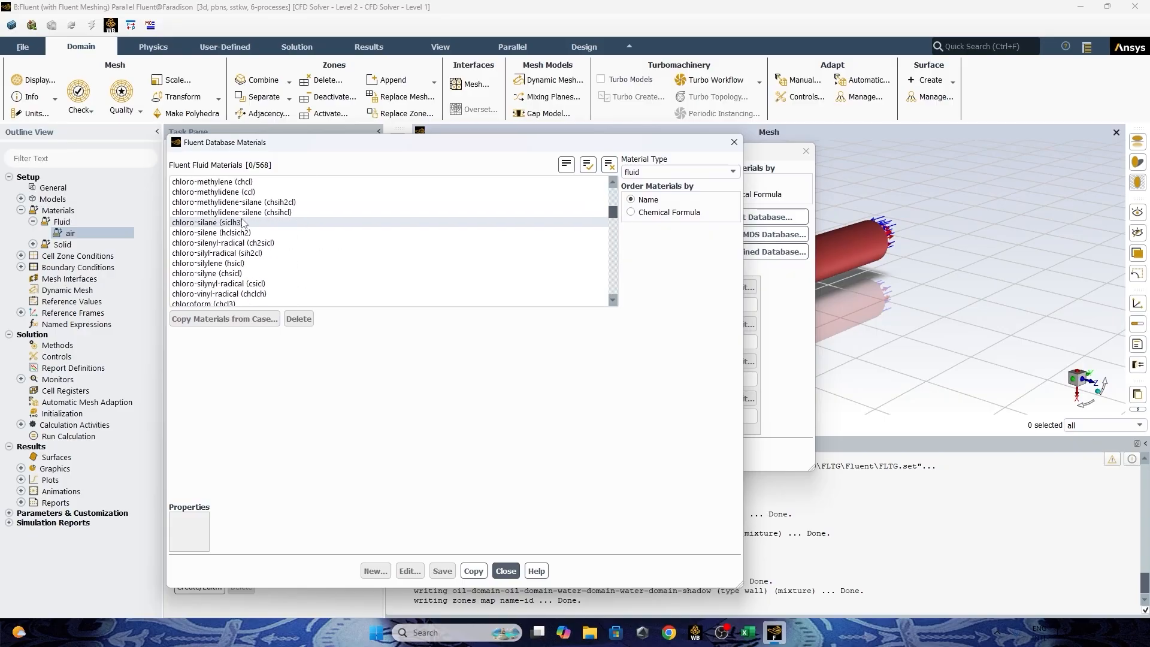
{"action": "scroll", "coordinate": [209, 226], "scroll_direction": "down", "scroll_amount": 20}
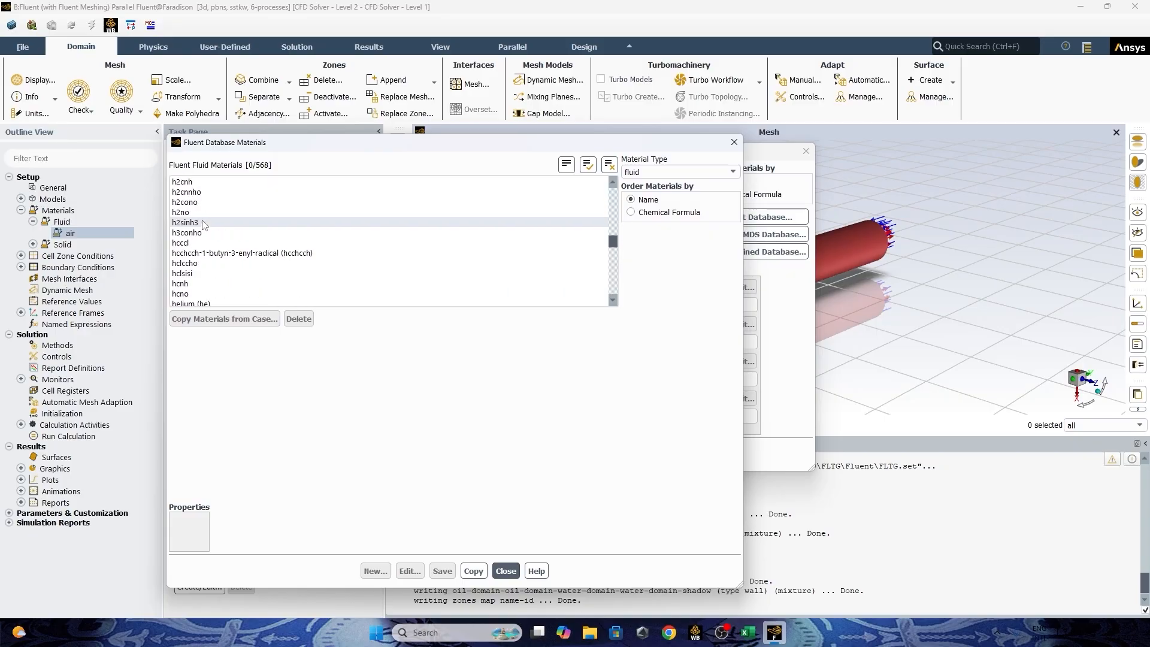
{"action": "scroll", "coordinate": [204, 230], "scroll_direction": "down", "scroll_amount": 20}
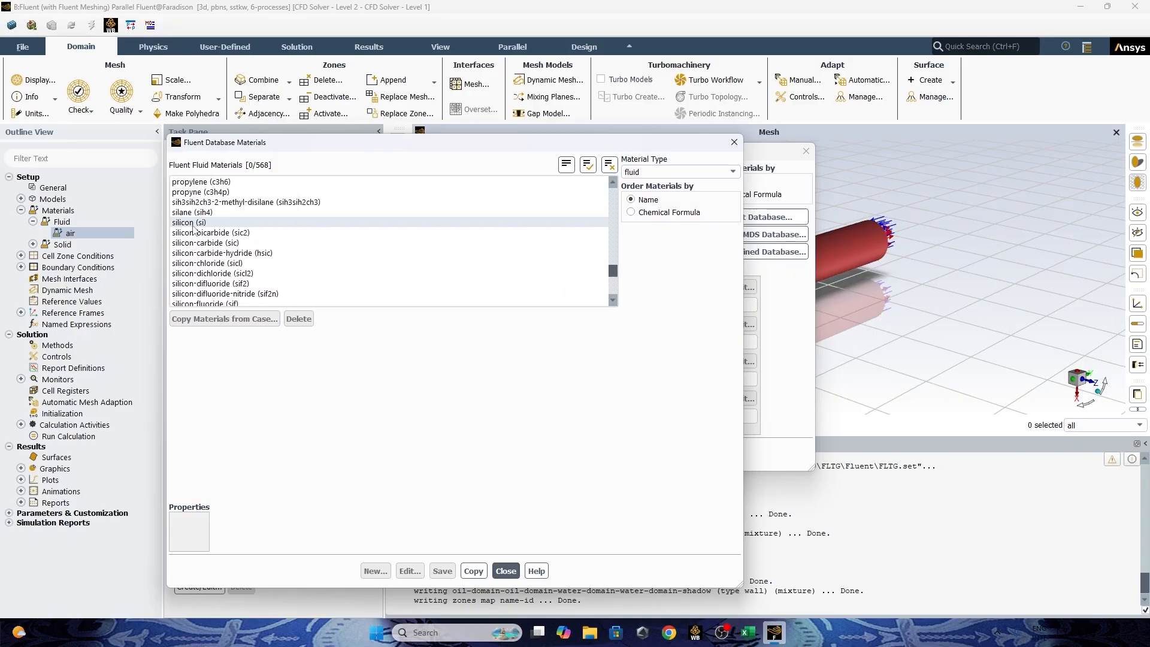
{"action": "scroll", "coordinate": [232, 250], "scroll_direction": "up", "scroll_amount": 20}
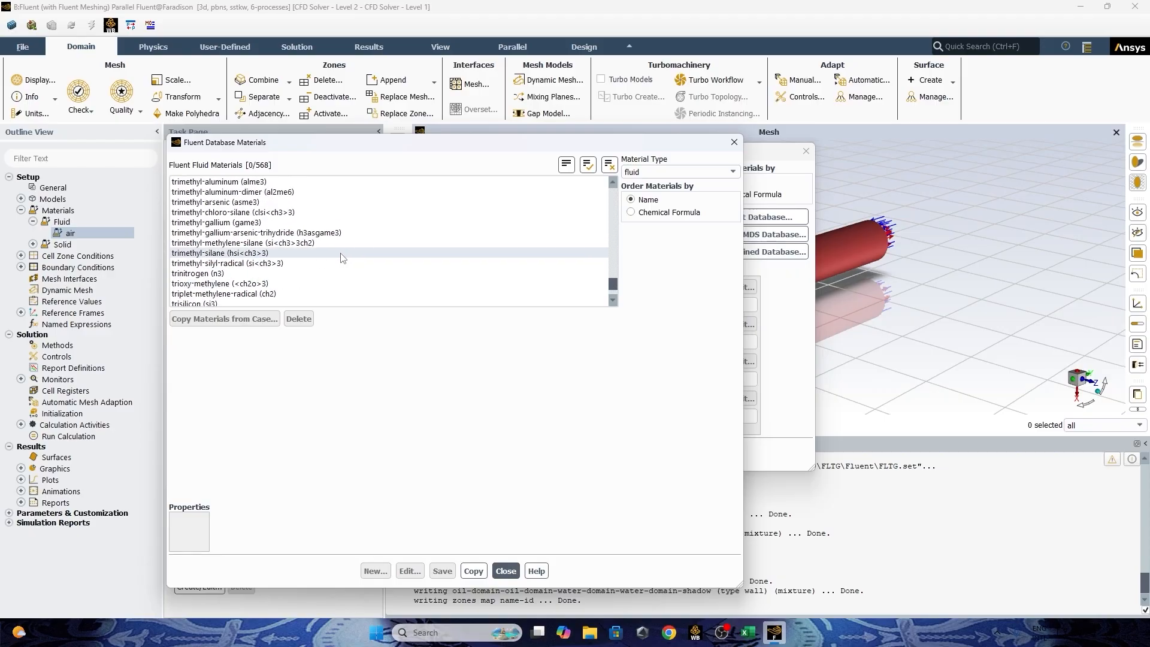
{"action": "scroll", "coordinate": [313, 254], "scroll_direction": "up", "scroll_amount": 10}
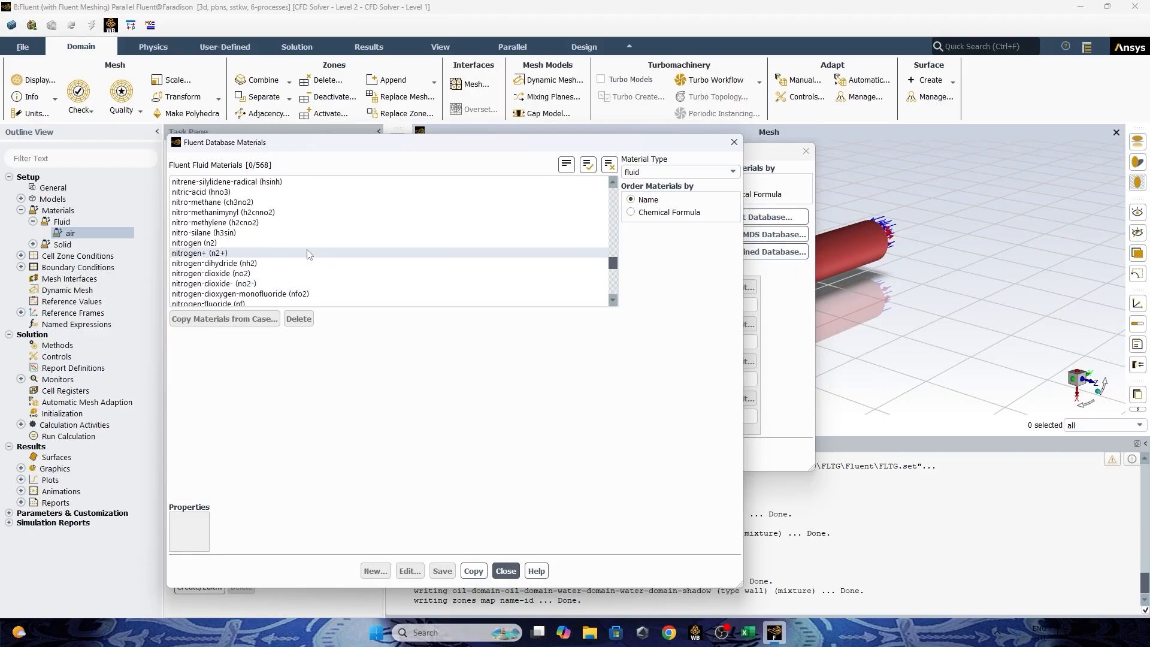
{"action": "scroll", "coordinate": [302, 252], "scroll_direction": "up", "scroll_amount": 20}
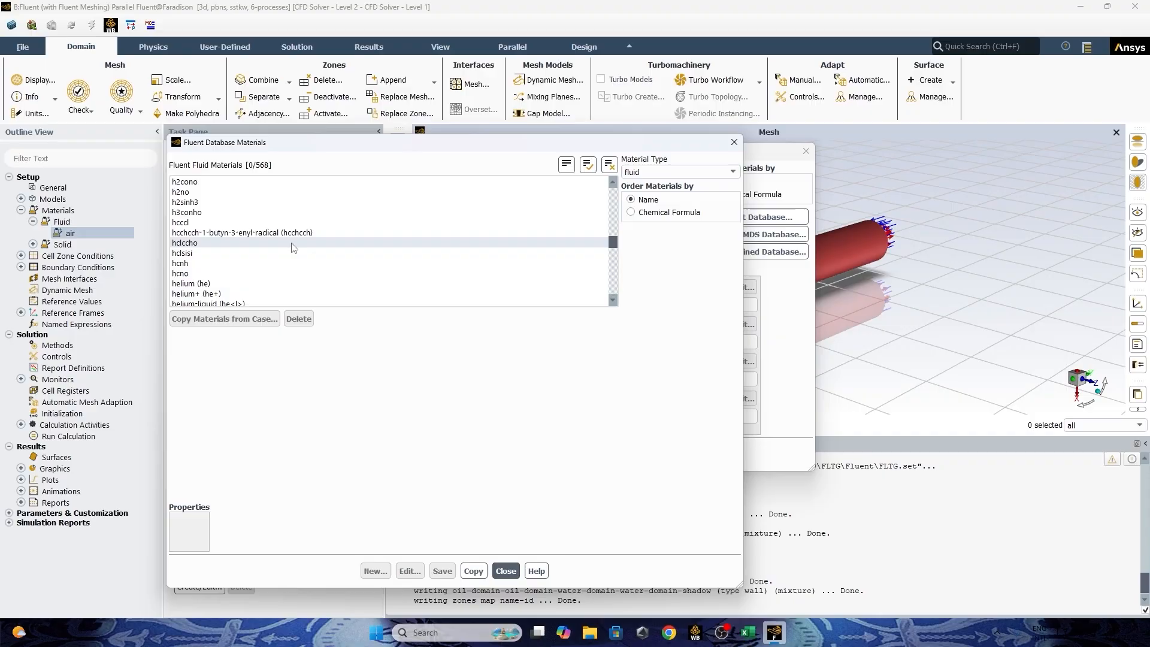
{"action": "scroll", "coordinate": [198, 209], "scroll_direction": "down", "scroll_amount": 4}
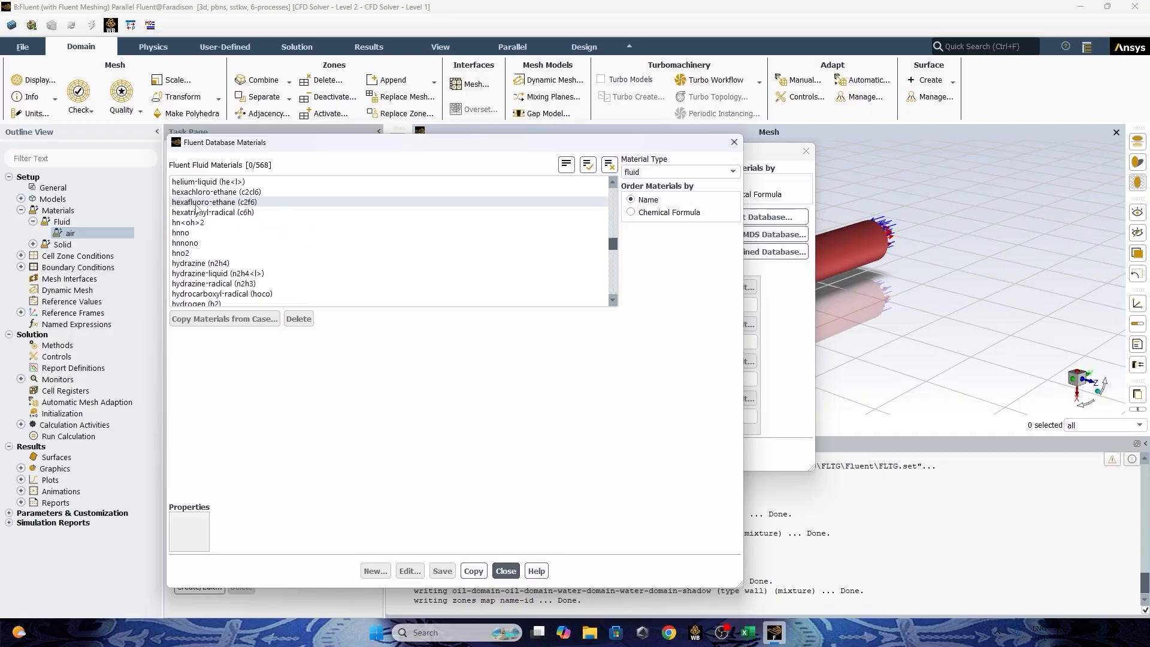
{"action": "scroll", "coordinate": [198, 210], "scroll_direction": "down", "scroll_amount": 20}
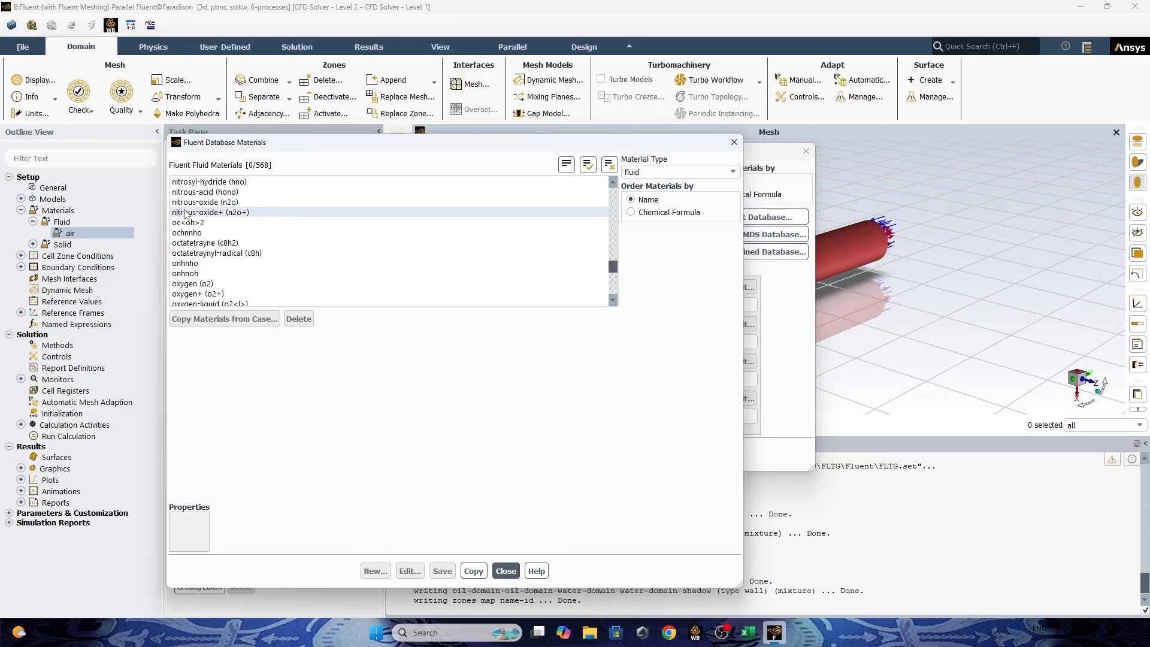
{"action": "scroll", "coordinate": [186, 214], "scroll_direction": "down", "scroll_amount": 20}
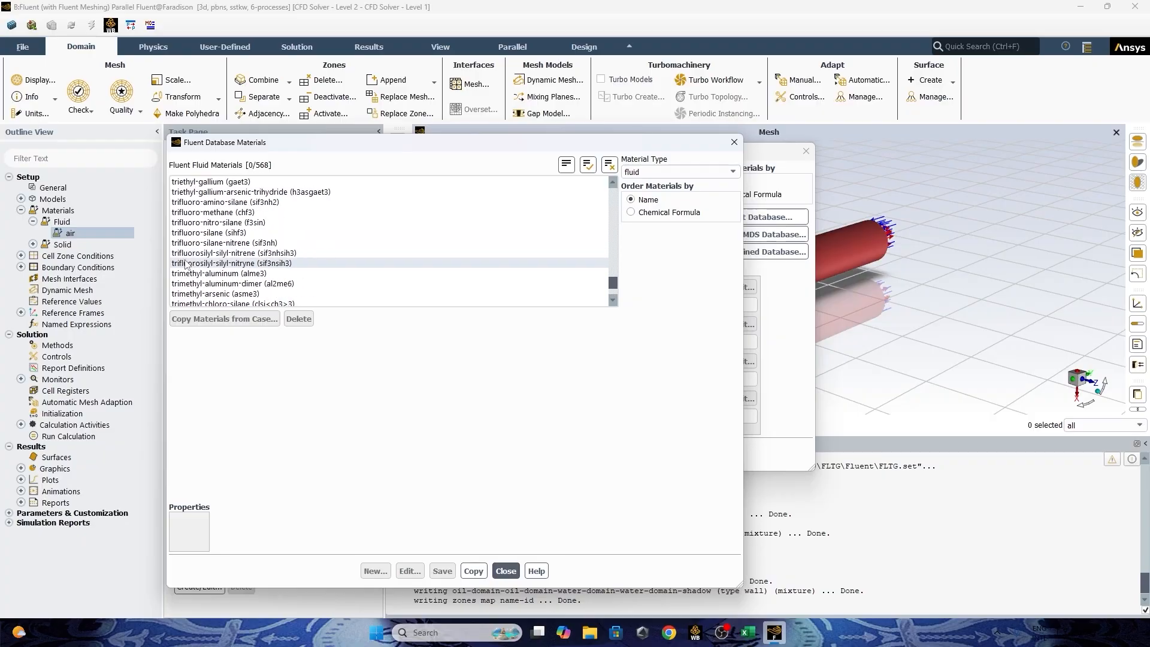
{"action": "scroll", "coordinate": [186, 266], "scroll_direction": "down", "scroll_amount": 10}
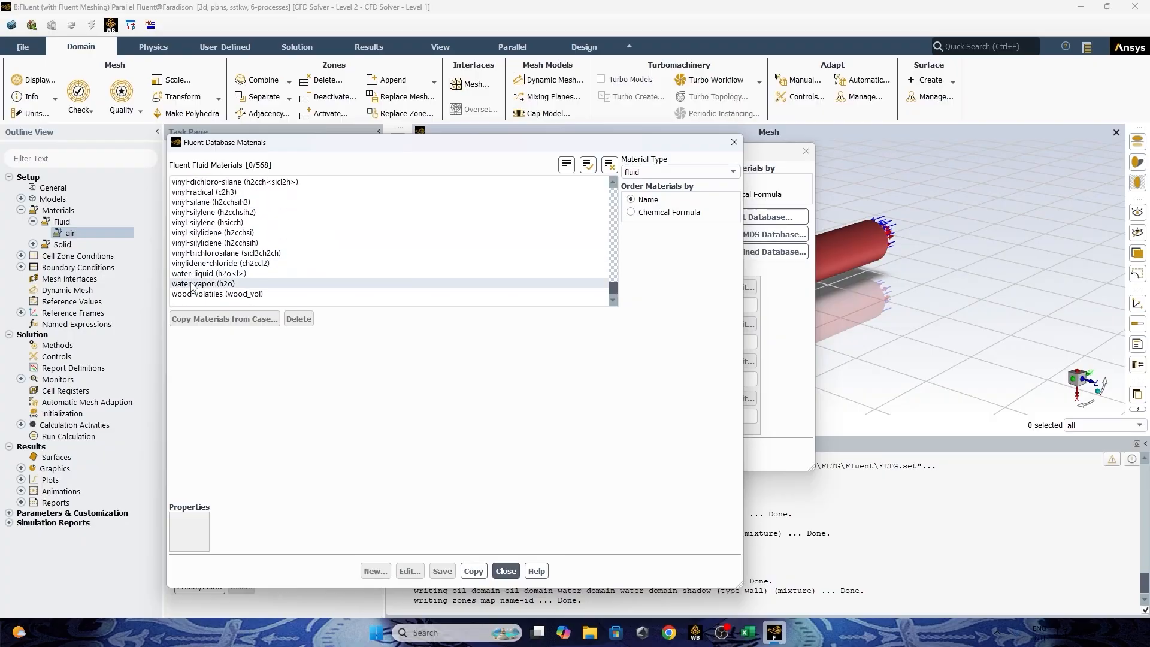
{"action": "left_click", "coordinate": [186, 274]}
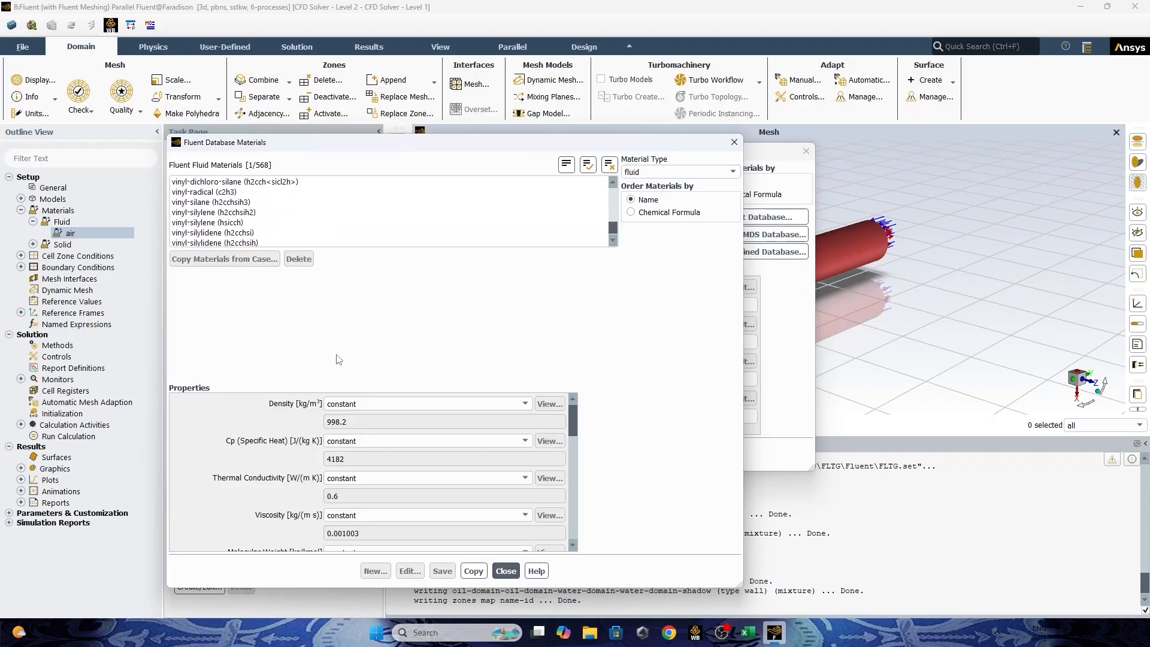
{"action": "left_click", "coordinate": [474, 571]}
Copy engine-oil from the Fluent database into the case's fluid materials and cancel renaming the duplicate water-liquid.
{"action": "scroll", "coordinate": [222, 207], "scroll_direction": "up", "scroll_amount": 10}
{"action": "scroll", "coordinate": [221, 207], "scroll_direction": "up", "scroll_amount": 20}
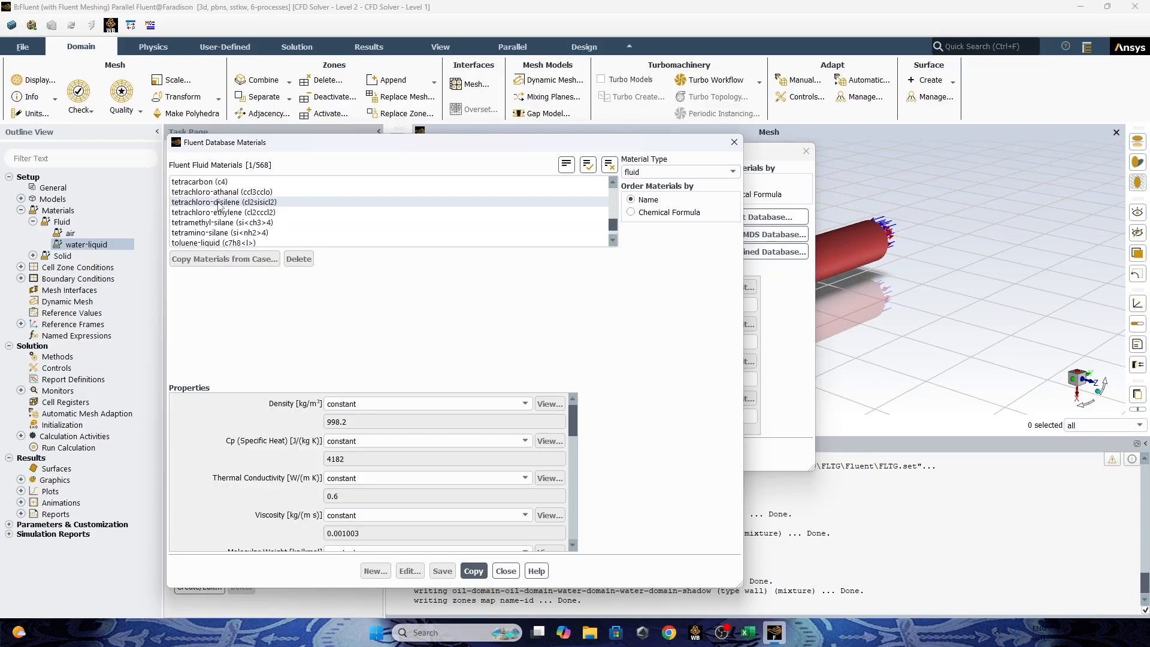
{"action": "scroll", "coordinate": [216, 207], "scroll_direction": "up", "scroll_amount": 20}
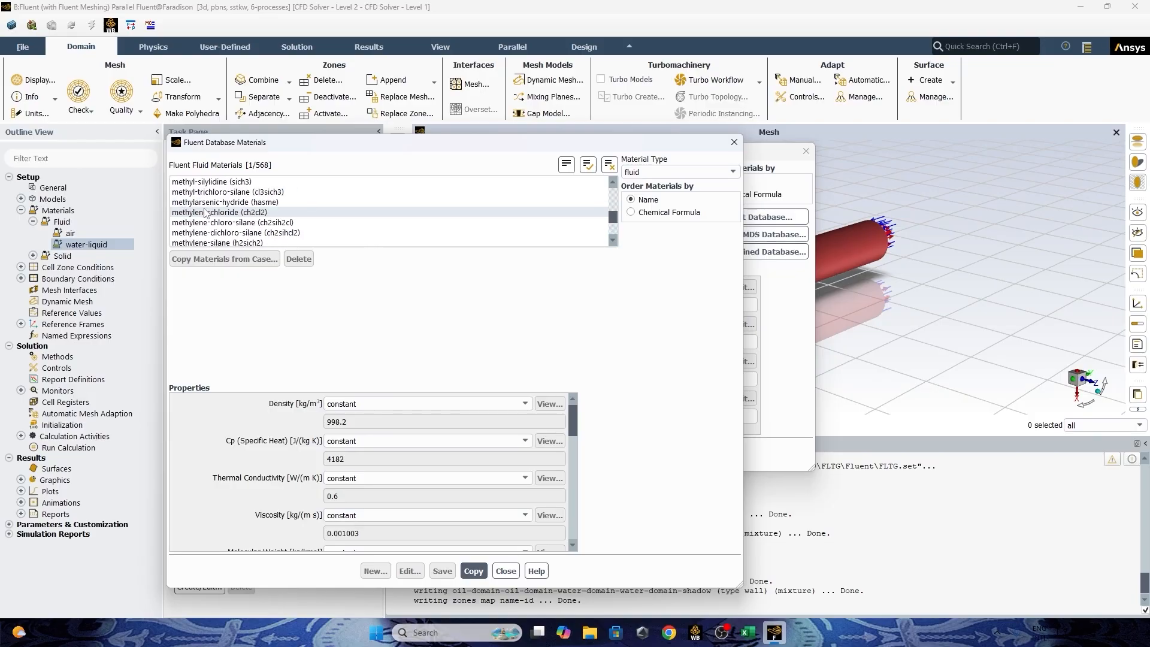
{"action": "scroll", "coordinate": [199, 211], "scroll_direction": "up", "scroll_amount": 12}
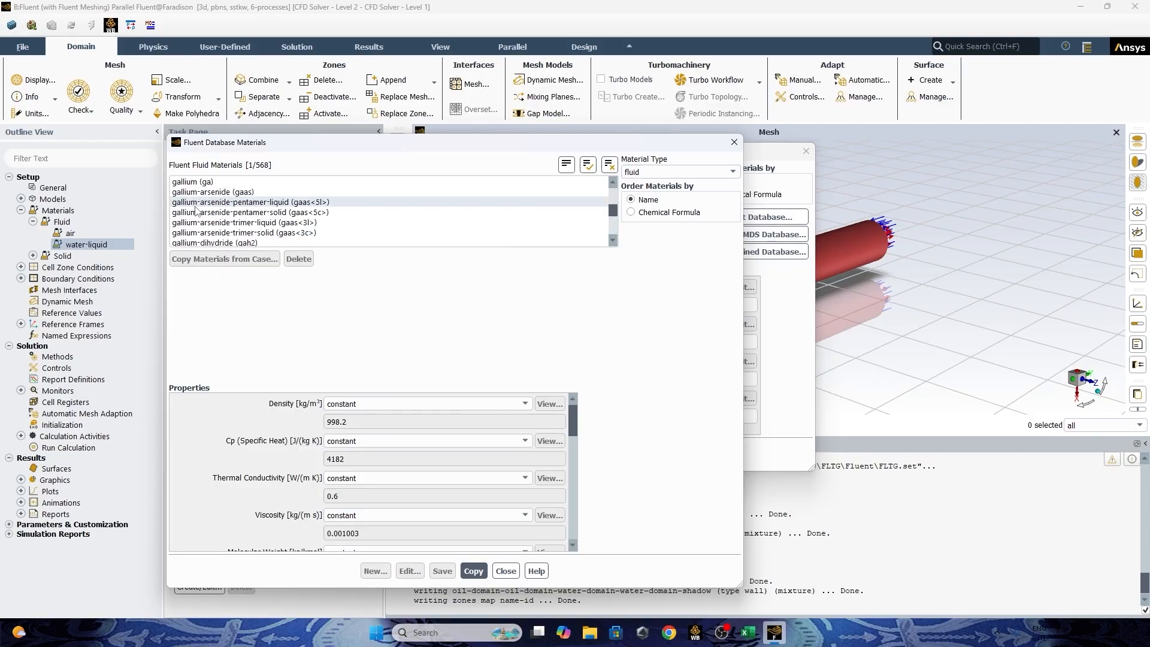
{"action": "scroll", "coordinate": [188, 213], "scroll_direction": "up", "scroll_amount": 3}
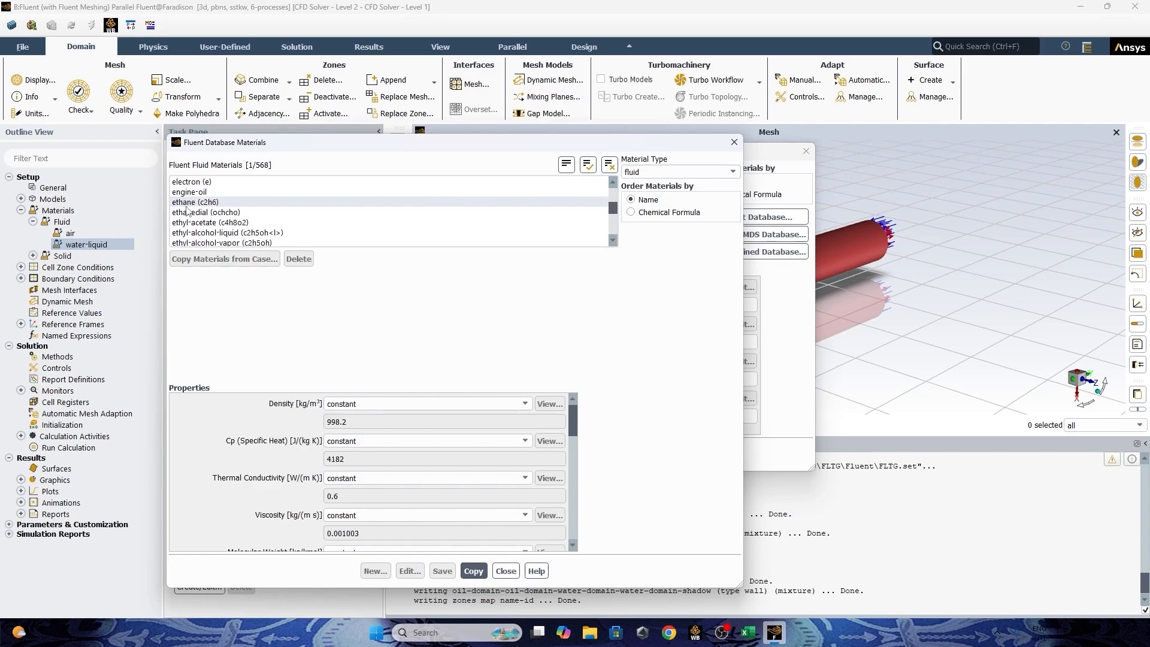
{"action": "left_click", "coordinate": [190, 192]}
{"action": "left_click", "coordinate": [473, 571]}
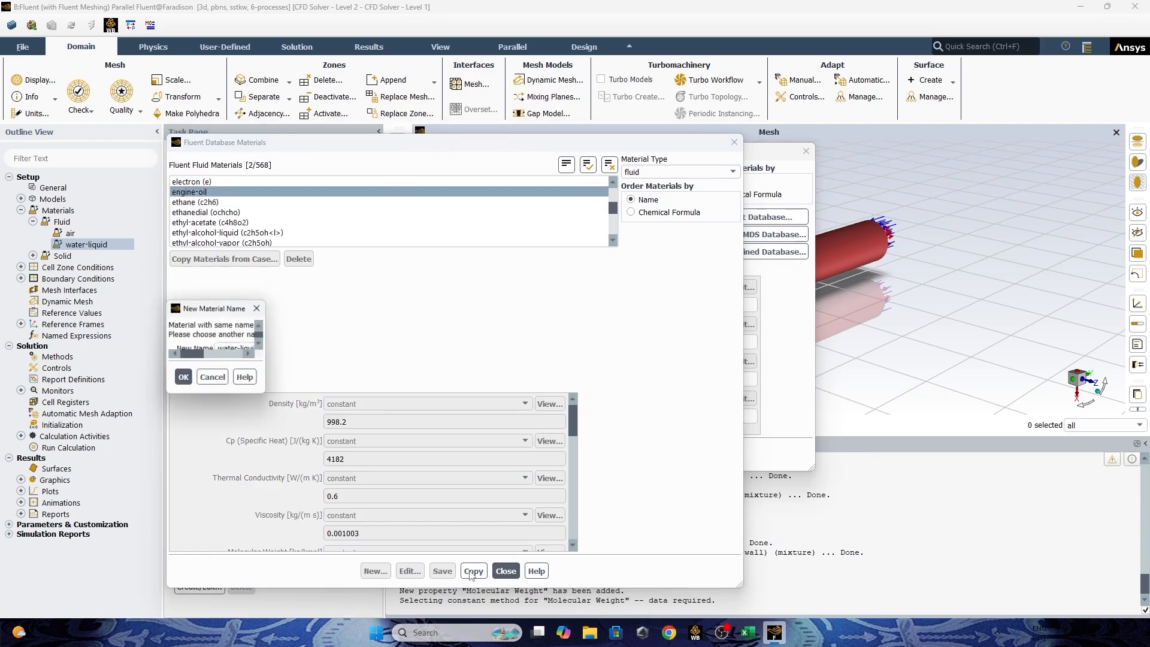
{"action": "left_click", "coordinate": [277, 387]}
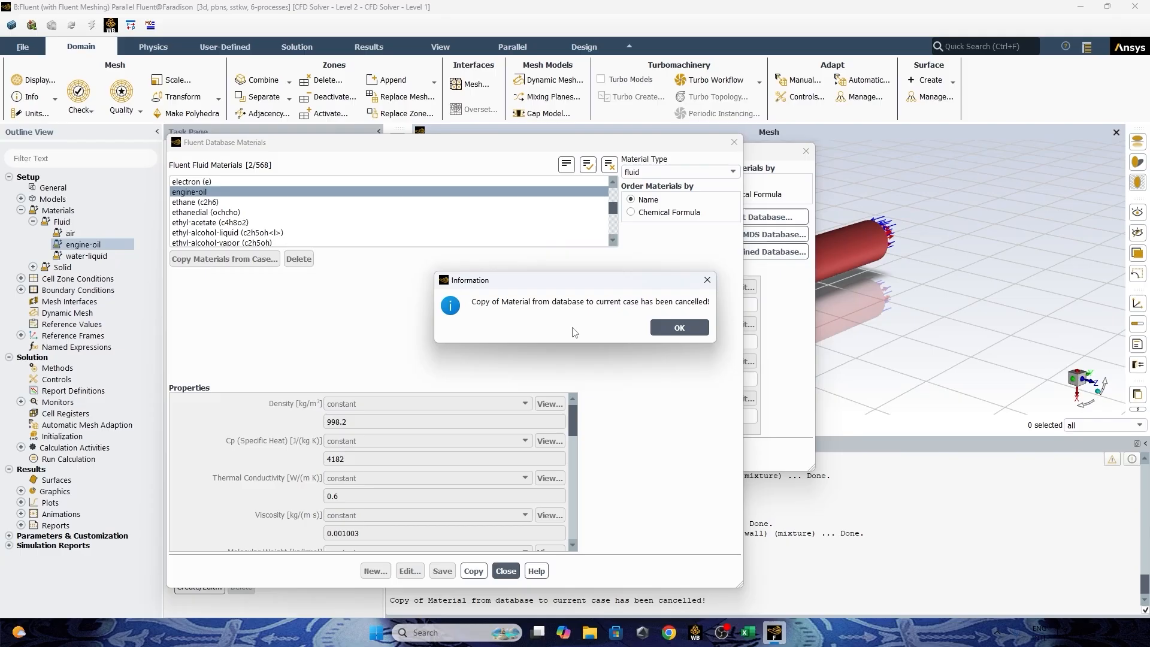
{"action": "left_click", "coordinate": [672, 328]}
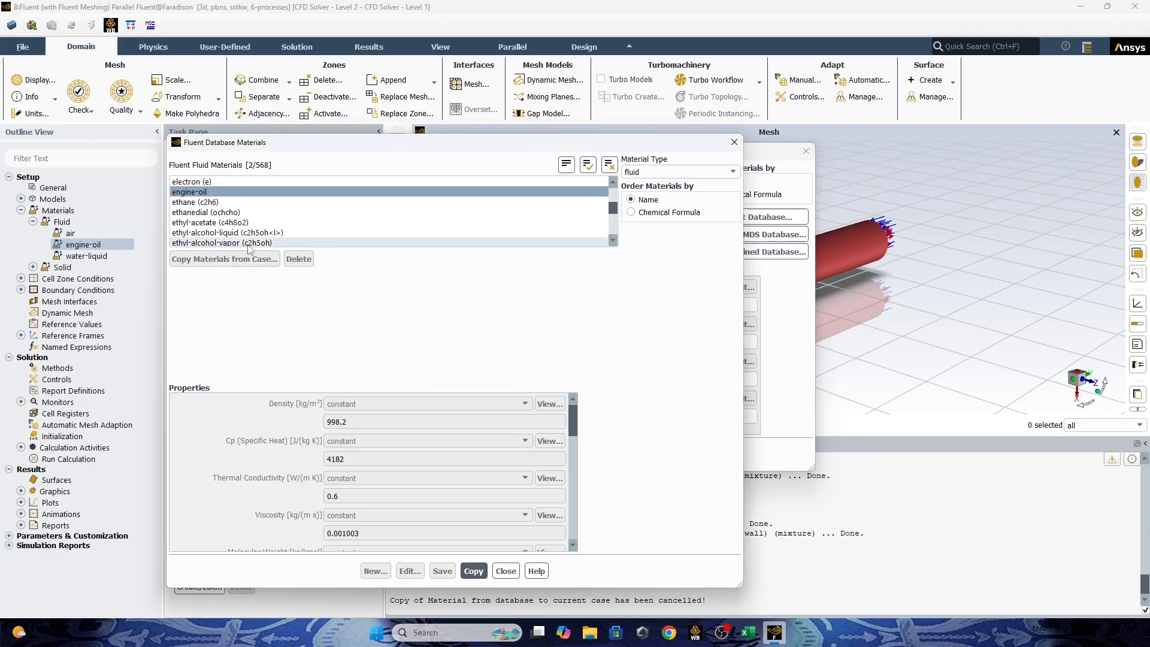
Try to copy engine-oil on its own from the Fluent database, cancel renaming the duplicate, and close the database.
{"action": "left_click", "coordinate": [107, 246]}
{"action": "left_click", "coordinate": [614, 165]}
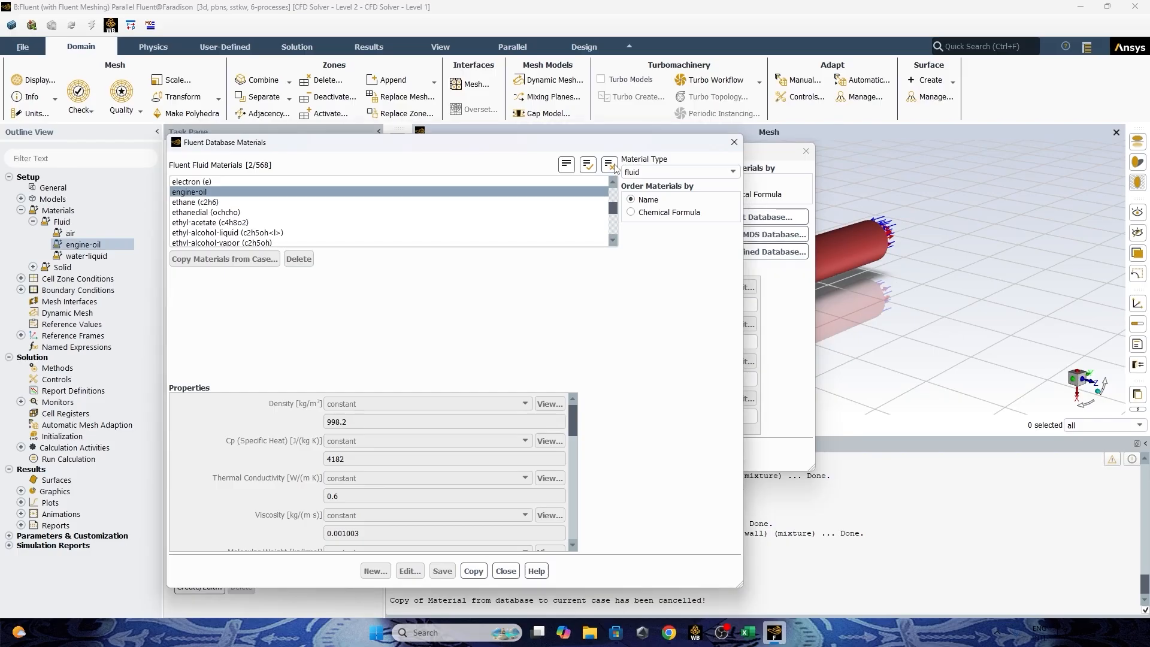
{"action": "left_click", "coordinate": [248, 193]}
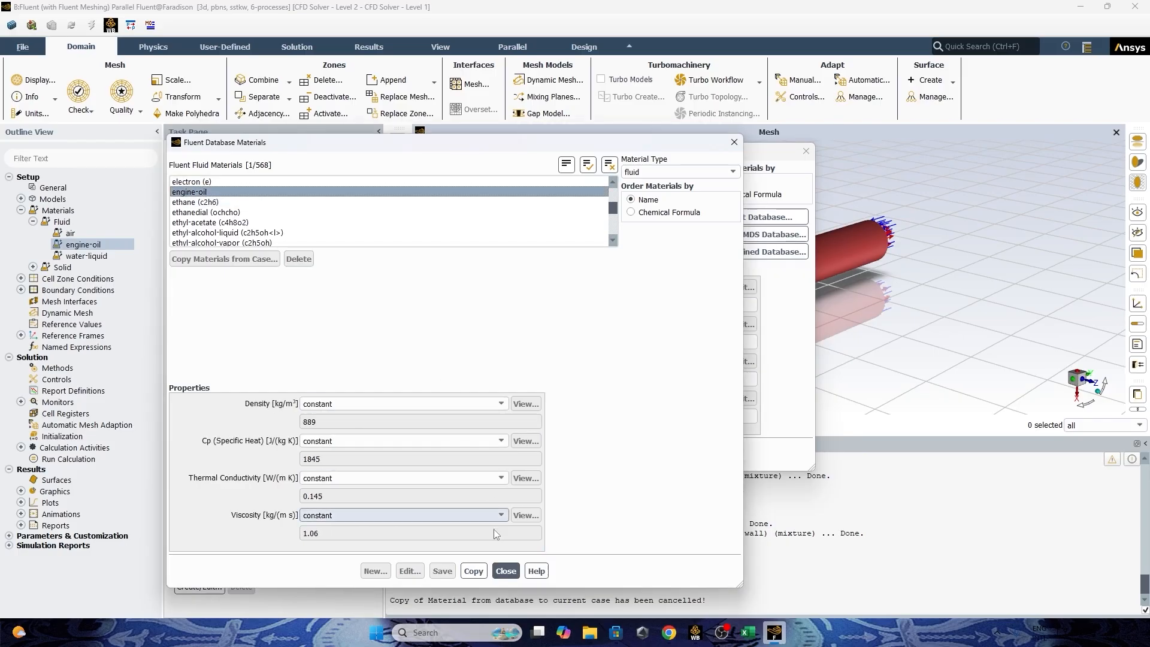
{"action": "left_click", "coordinate": [473, 571]}
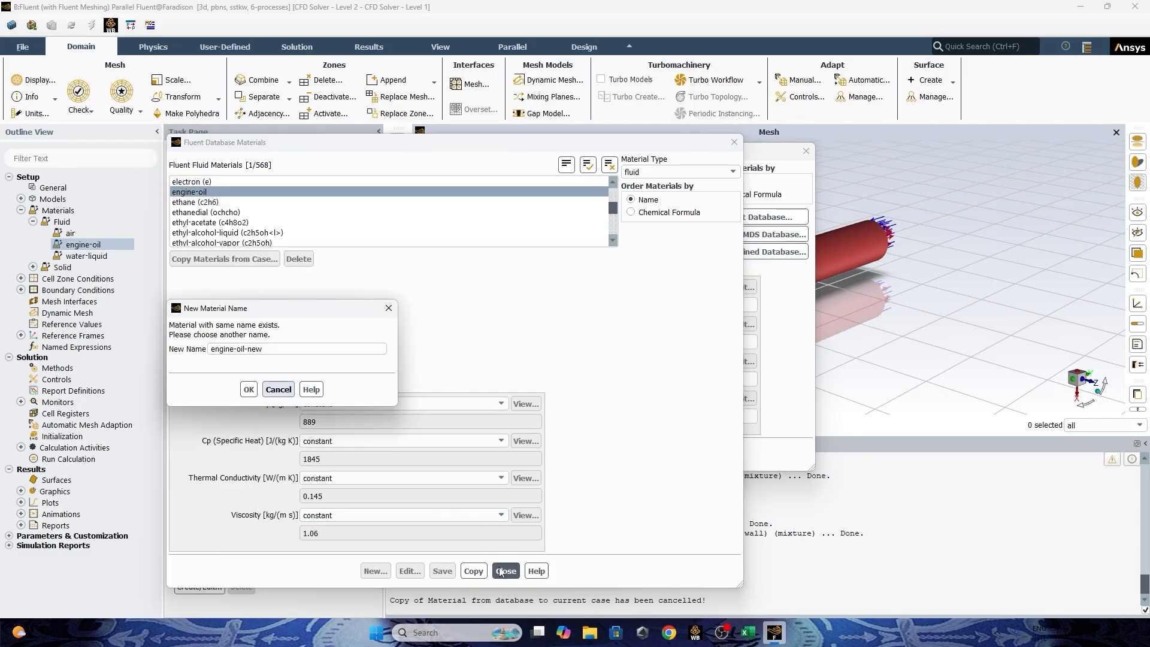
{"action": "left_click", "coordinate": [278, 390]}
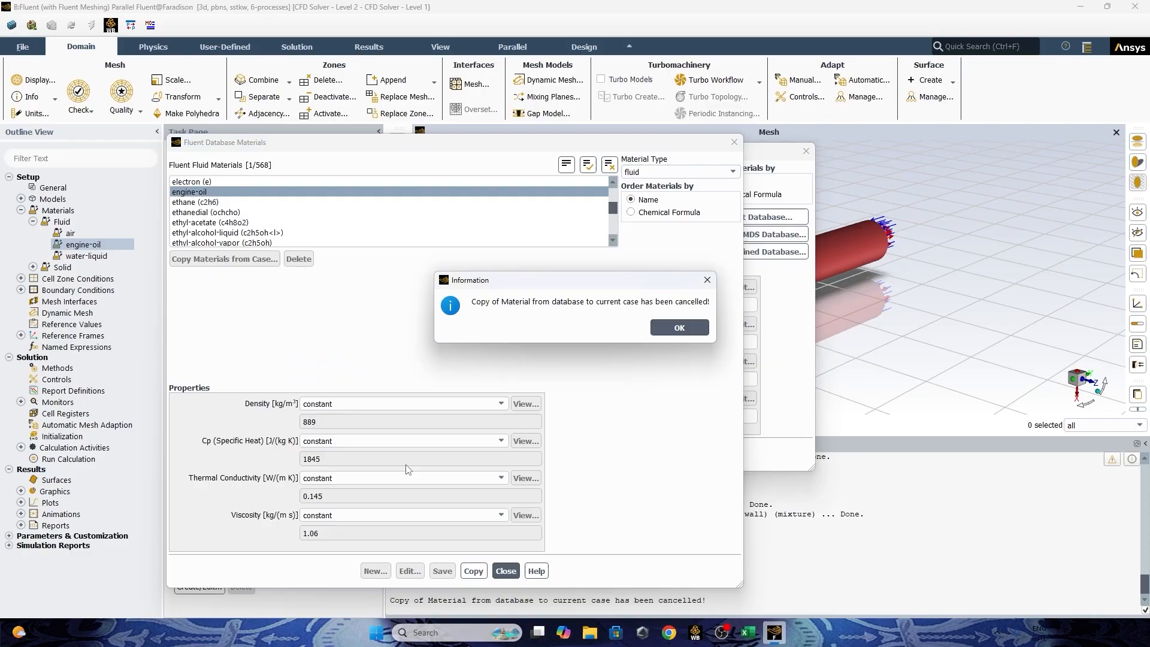
{"action": "left_click", "coordinate": [707, 280]}
{"action": "left_click", "coordinate": [734, 142]}
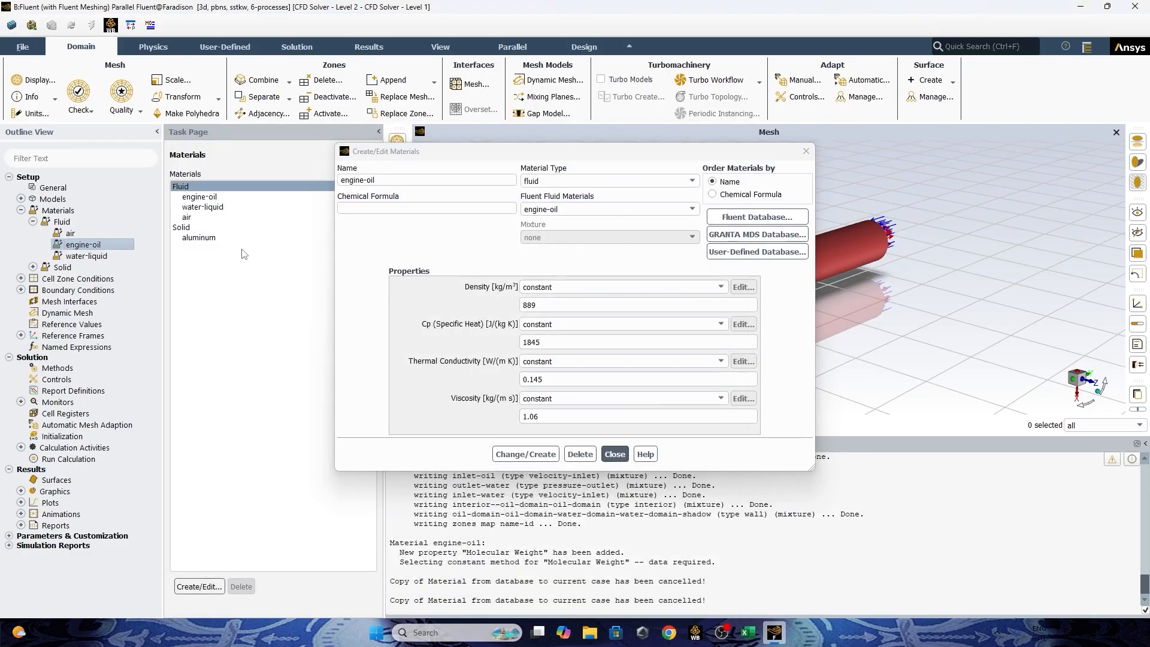
Delete engine-oil and water-liquid from the case's fluid materials.
{"action": "left_click", "coordinate": [270, 198]}
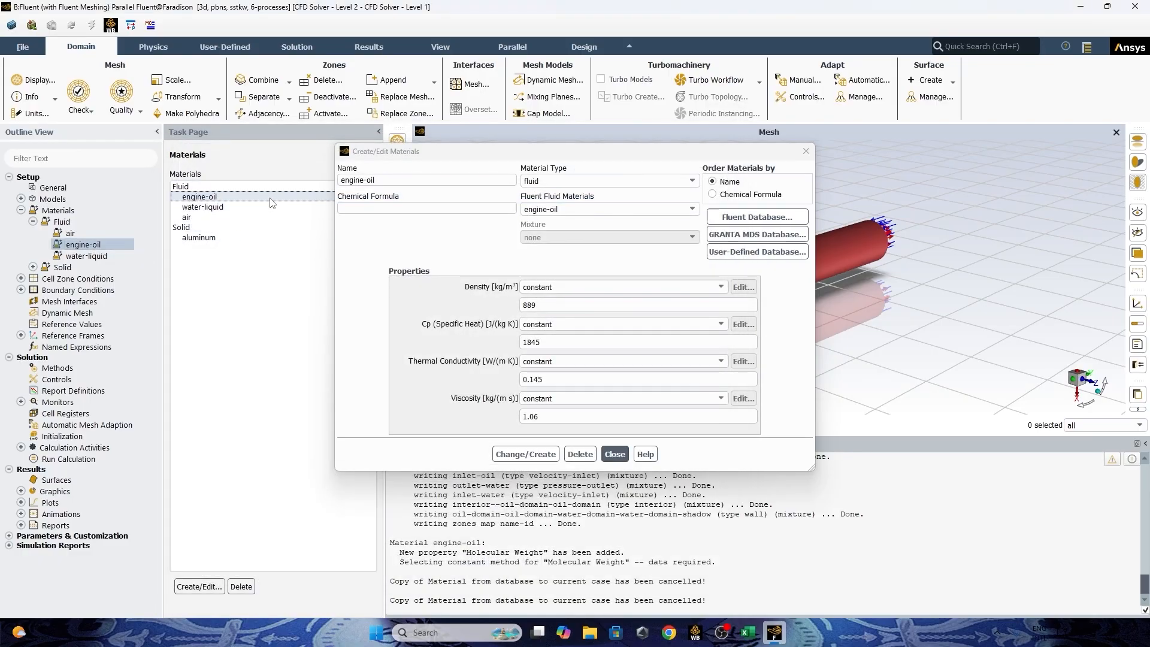
{"action": "left_click", "coordinate": [806, 151]}
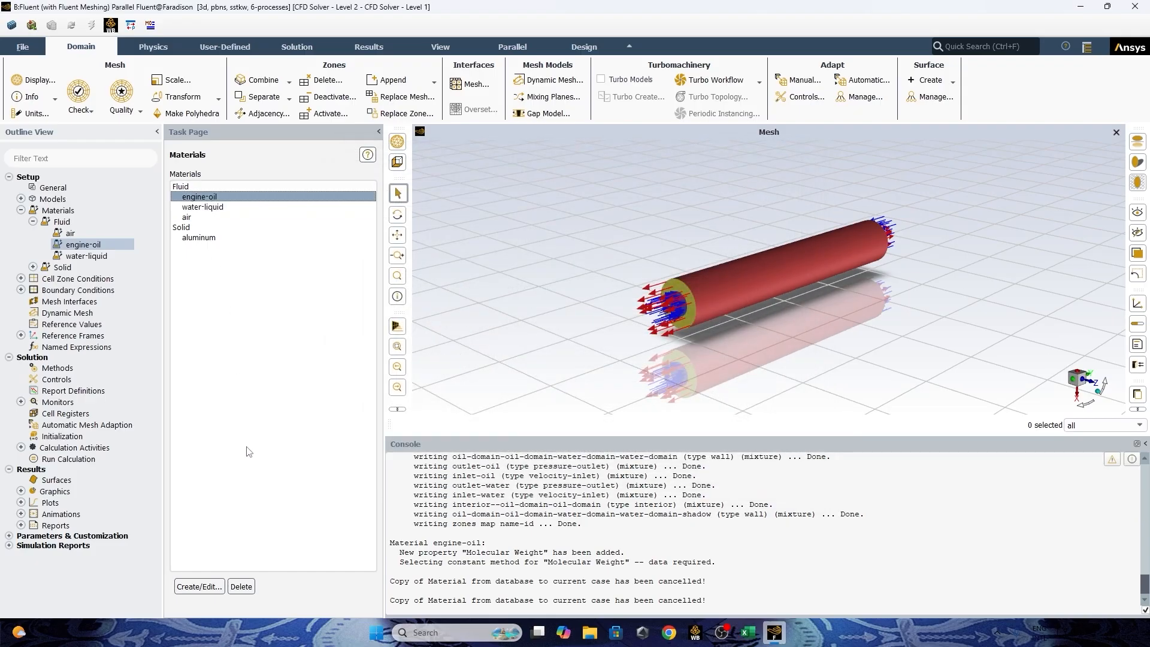
{"action": "left_click", "coordinate": [241, 586]}
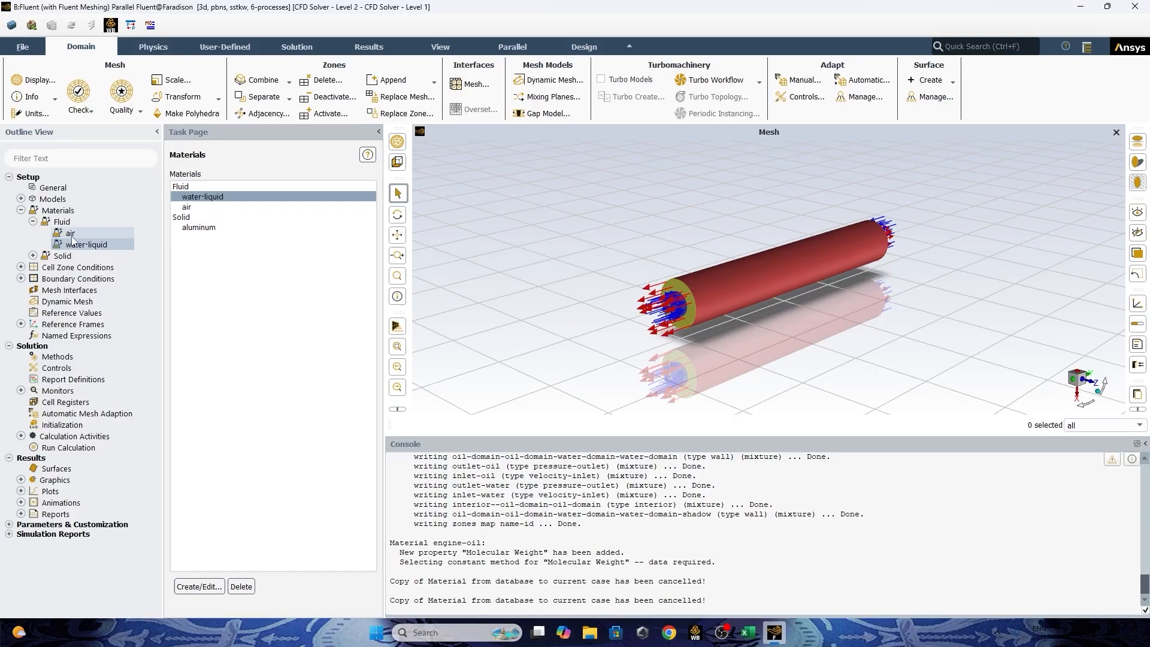
{"action": "double_click", "coordinate": [66, 222]}
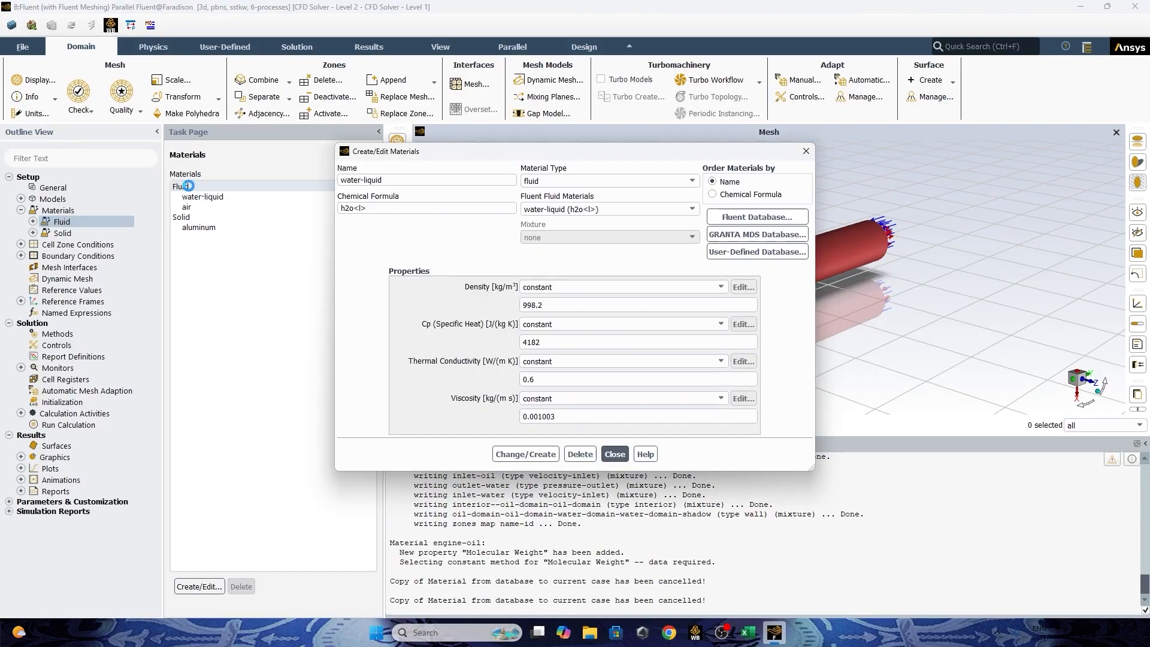
{"action": "left_click", "coordinate": [580, 454]}
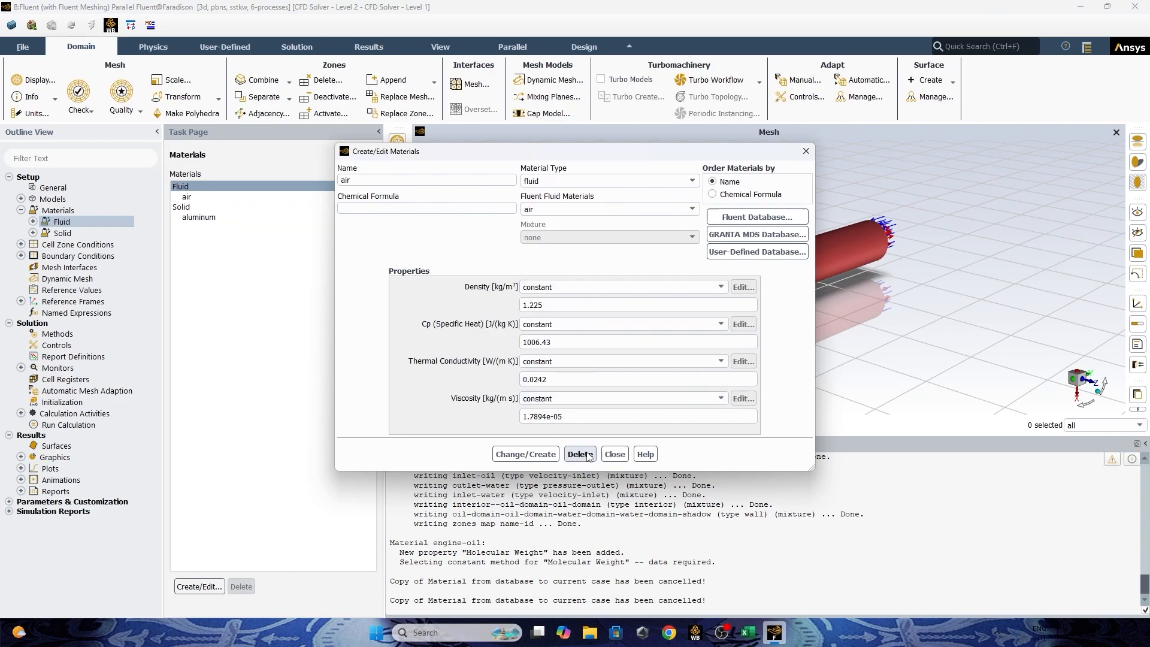
Open the Fluent database from the fluid material settings and copy engine-oil into the case.
{"action": "left_click", "coordinate": [724, 212]}
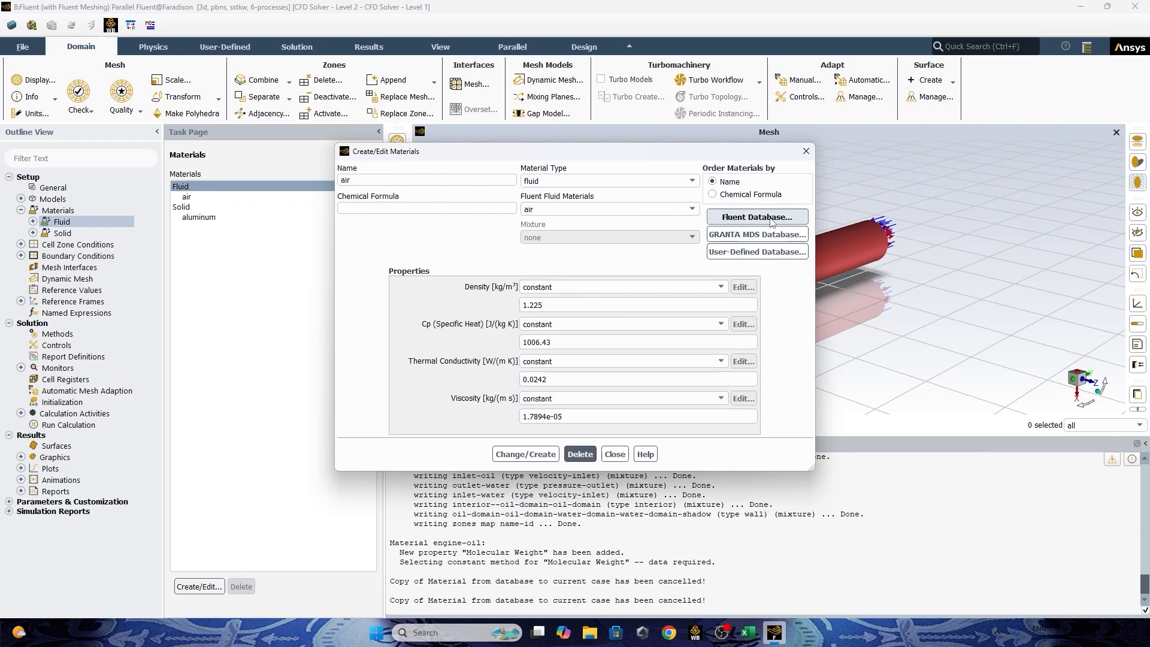
{"action": "left_click", "coordinate": [301, 214]}
{"action": "scroll", "coordinate": [292, 211], "scroll_direction": "down", "scroll_amount": 5}
{"action": "scroll", "coordinate": [292, 211], "scroll_direction": "up", "scroll_amount": 5}
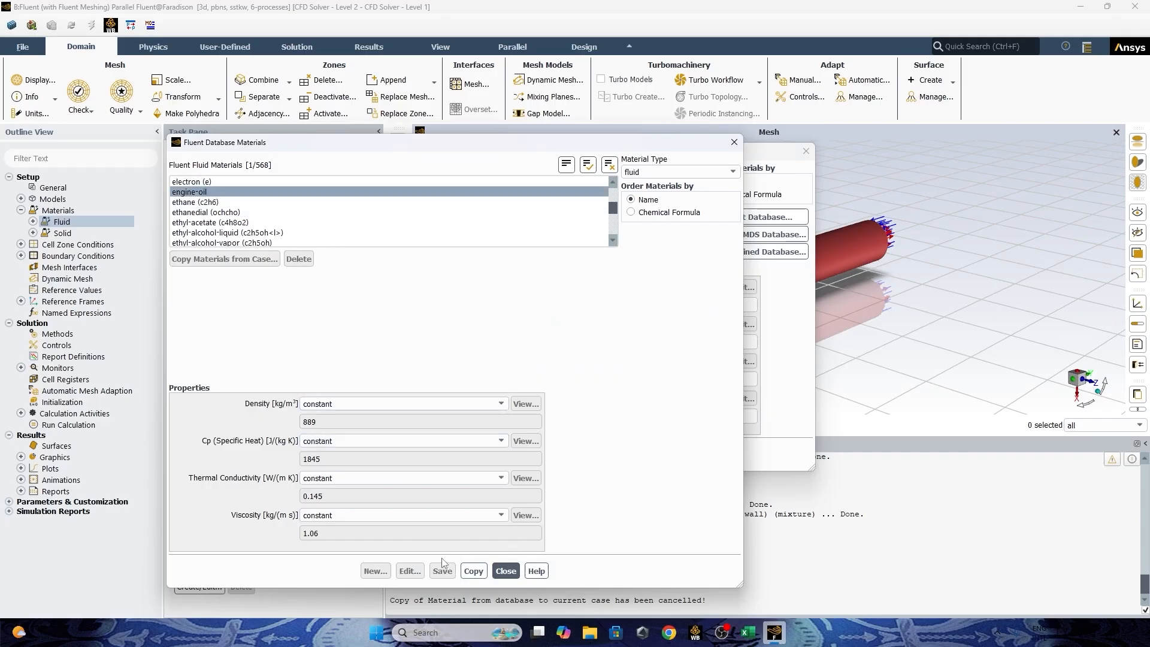
{"action": "left_click", "coordinate": [473, 571]}
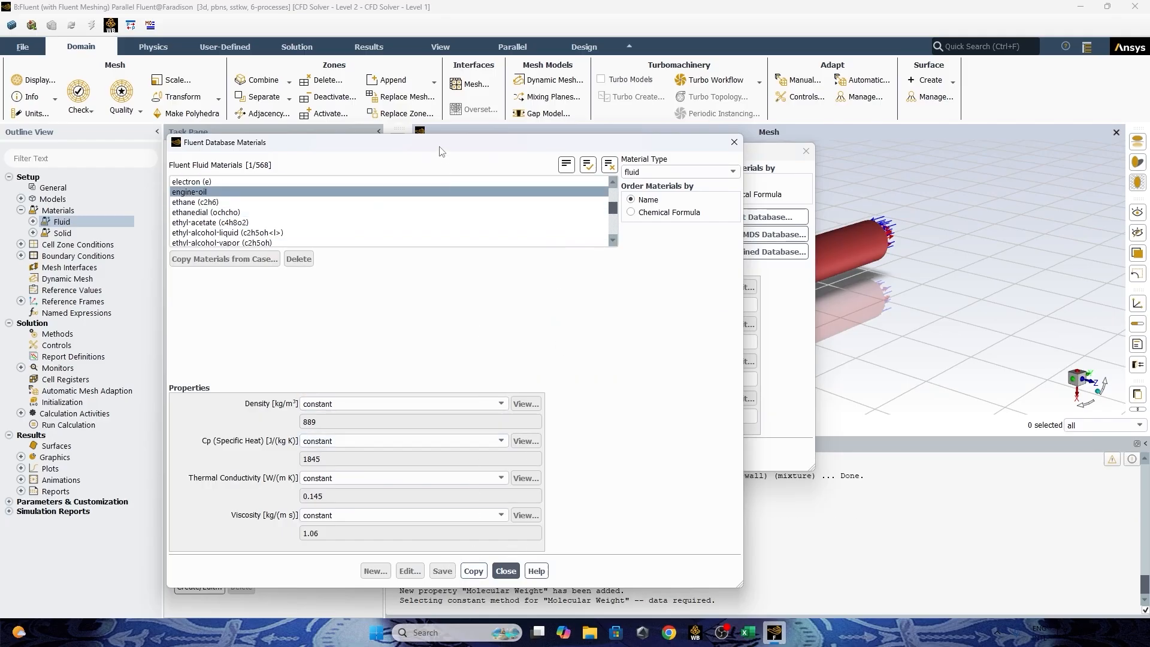
Clear the database selection, copy only water-liquid (h2o<l>) into the case's fluid materials, and close the material dialogs.
{"action": "left_click_drag", "start_coordinate": [443, 143], "coordinate": [662, 119]}
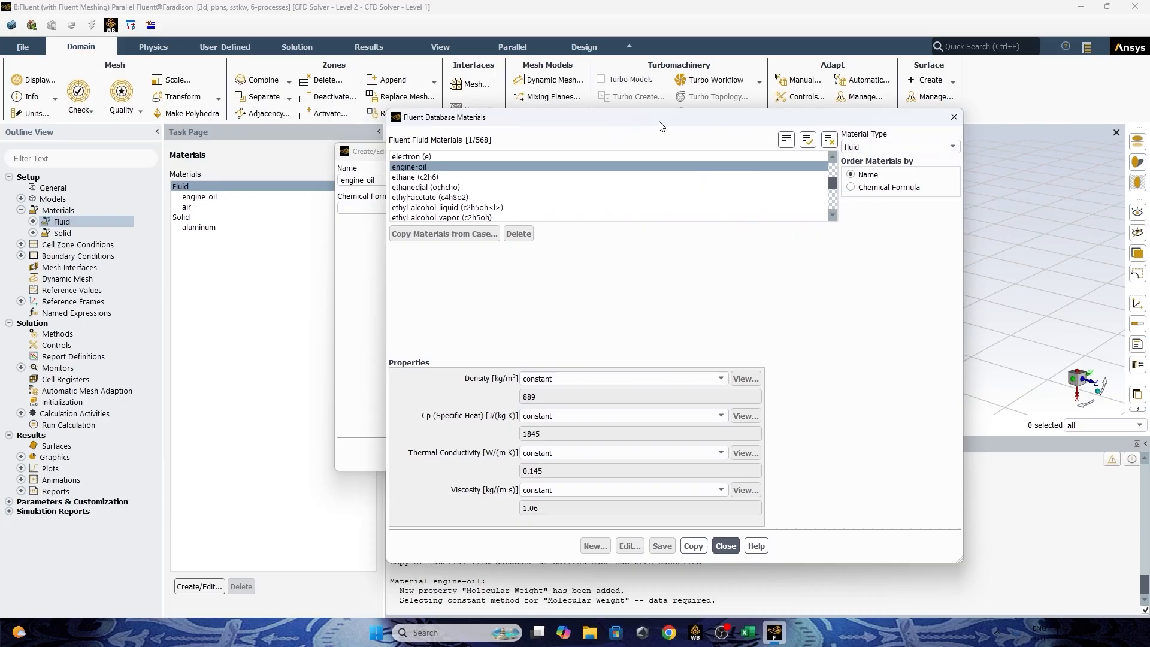
{"action": "left_click", "coordinate": [830, 139]}
{"action": "scroll", "coordinate": [789, 160], "scroll_direction": "down", "scroll_amount": 5}
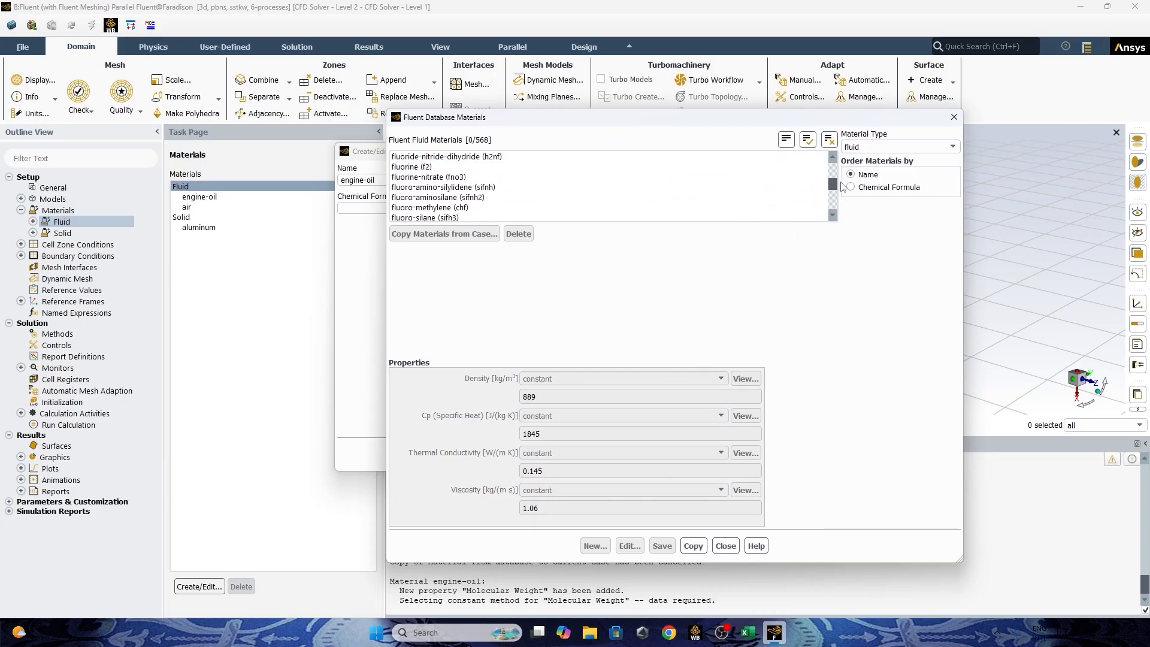
{"action": "left_click_drag", "start_coordinate": [832, 189], "coordinate": [832, 207]}
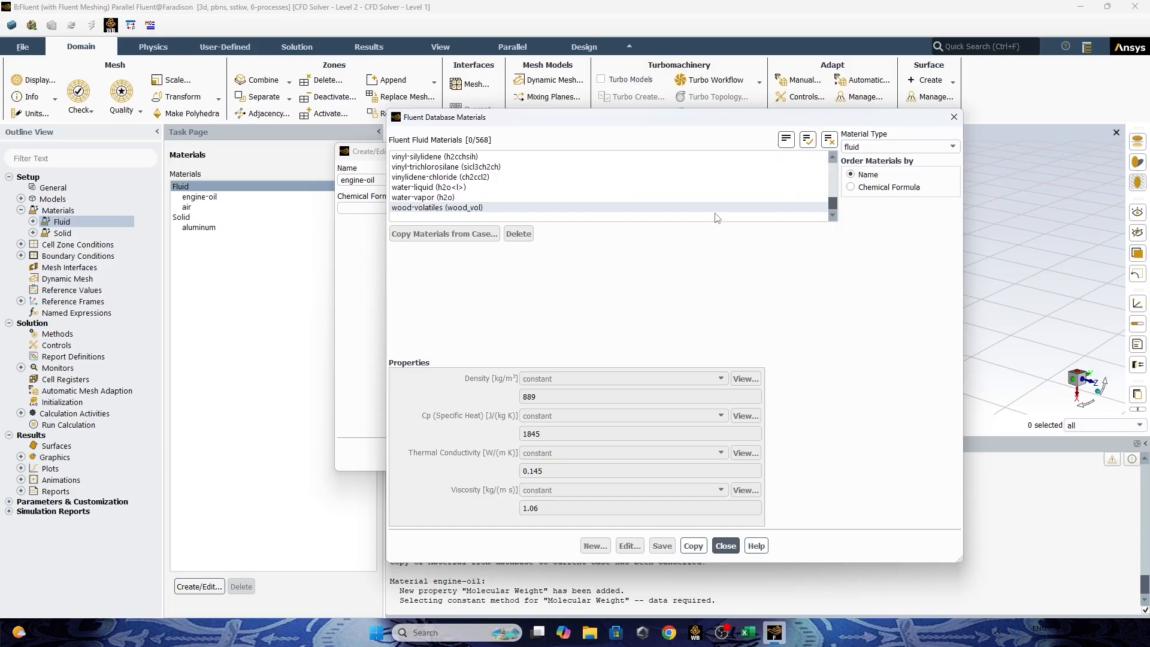
{"action": "left_click", "coordinate": [599, 187]}
{"action": "left_click", "coordinate": [693, 545]}
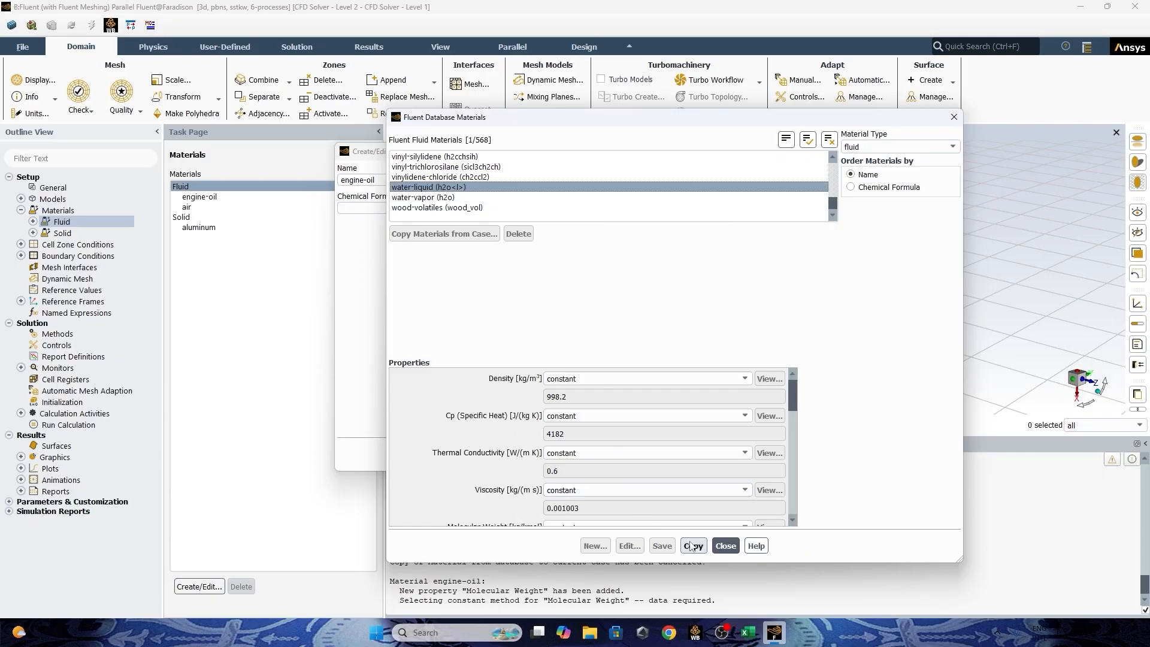
{"action": "left_click", "coordinate": [725, 546]}
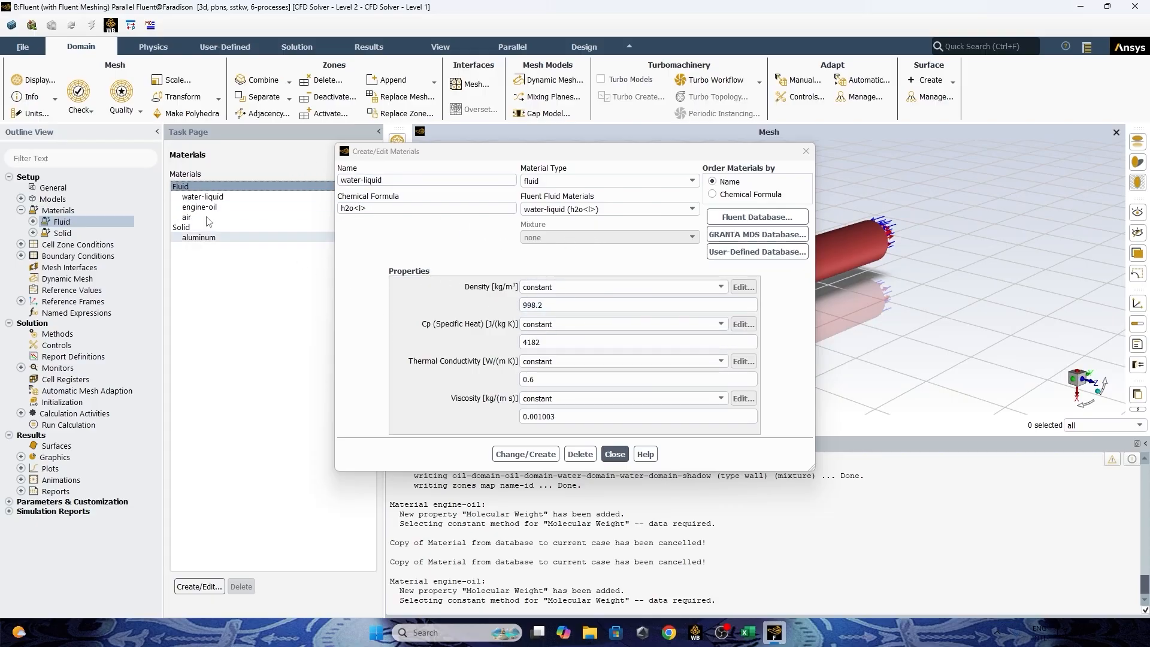
{"action": "left_click", "coordinate": [609, 456]}
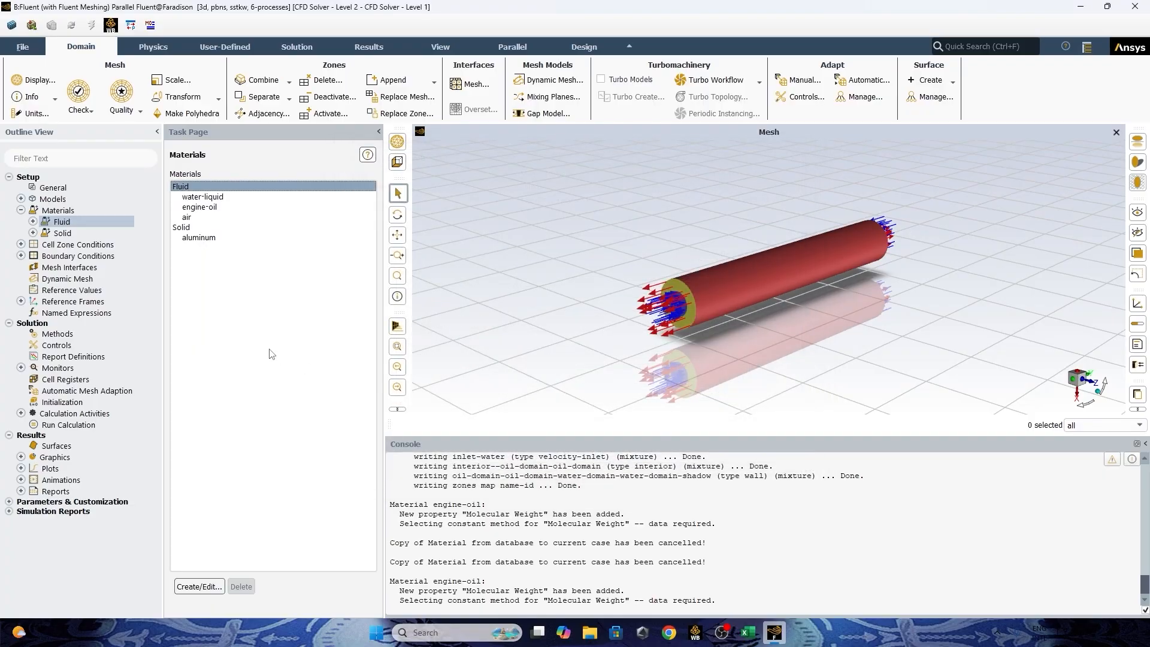
Review the water-liquid material's density, specific heat, thermal conductivity and viscosity, leaving its settings as they are.
{"action": "left_click", "coordinate": [201, 198]}
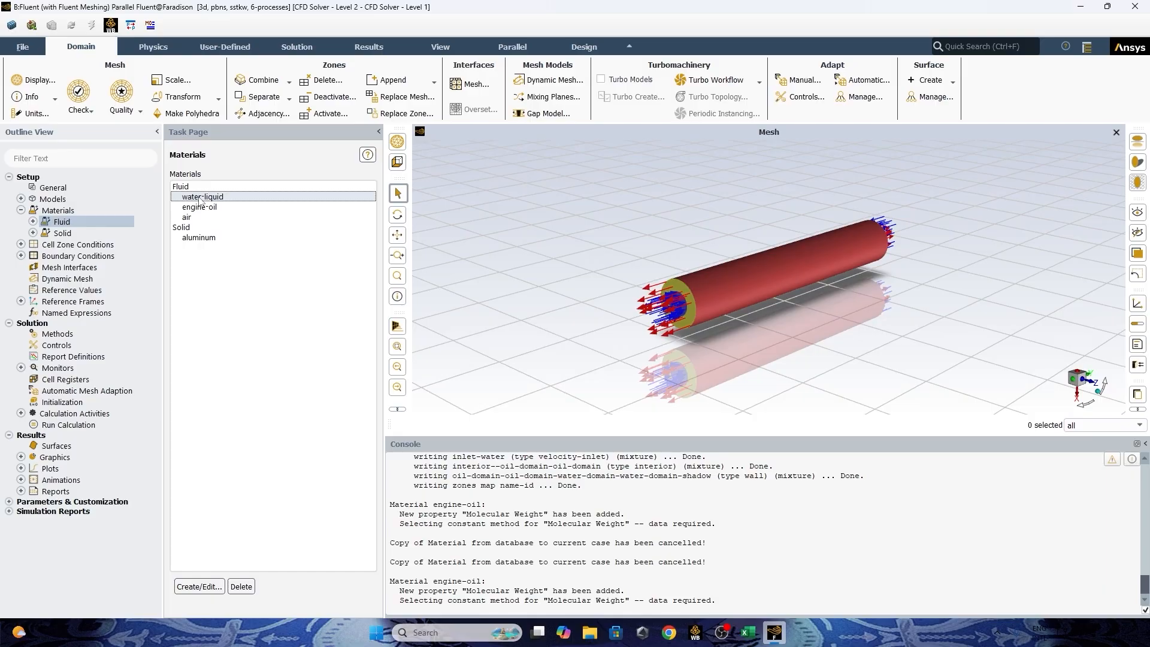
{"action": "left_click", "coordinate": [200, 198]}
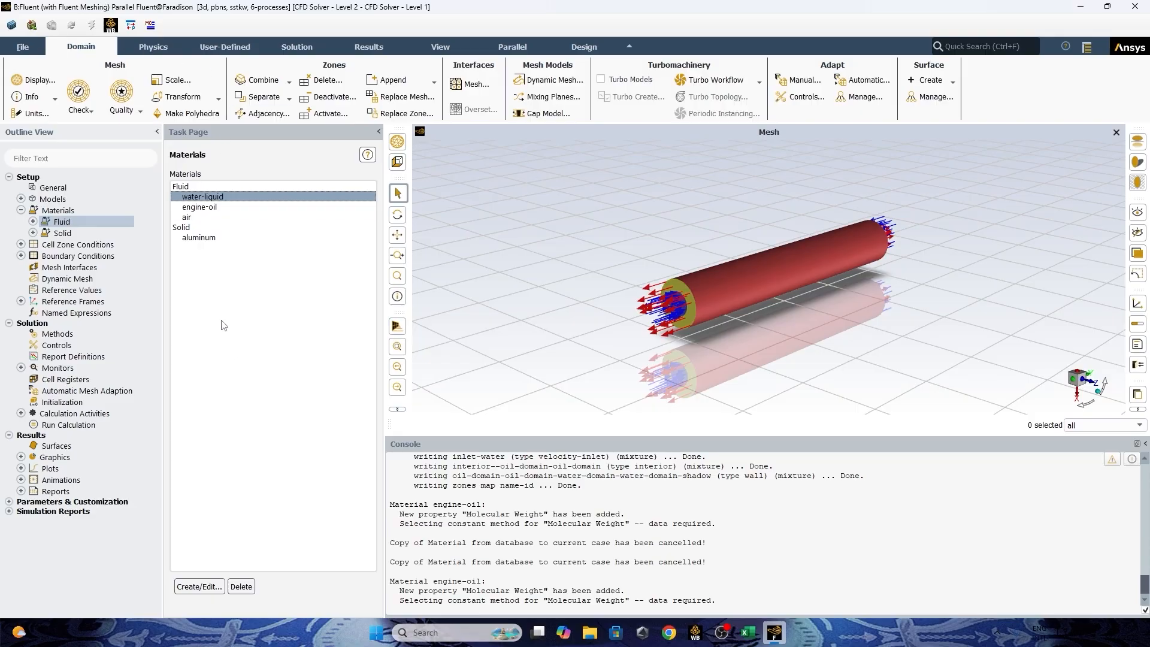
{"action": "left_click", "coordinate": [200, 586]}
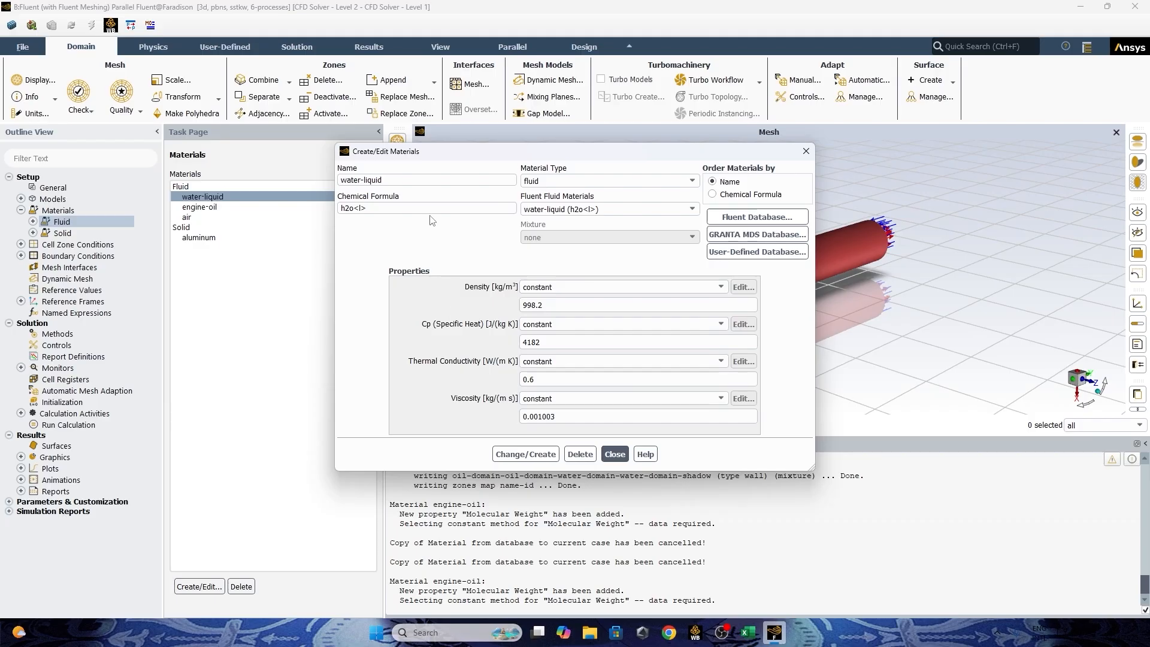
{"action": "left_click", "coordinate": [623, 454]}
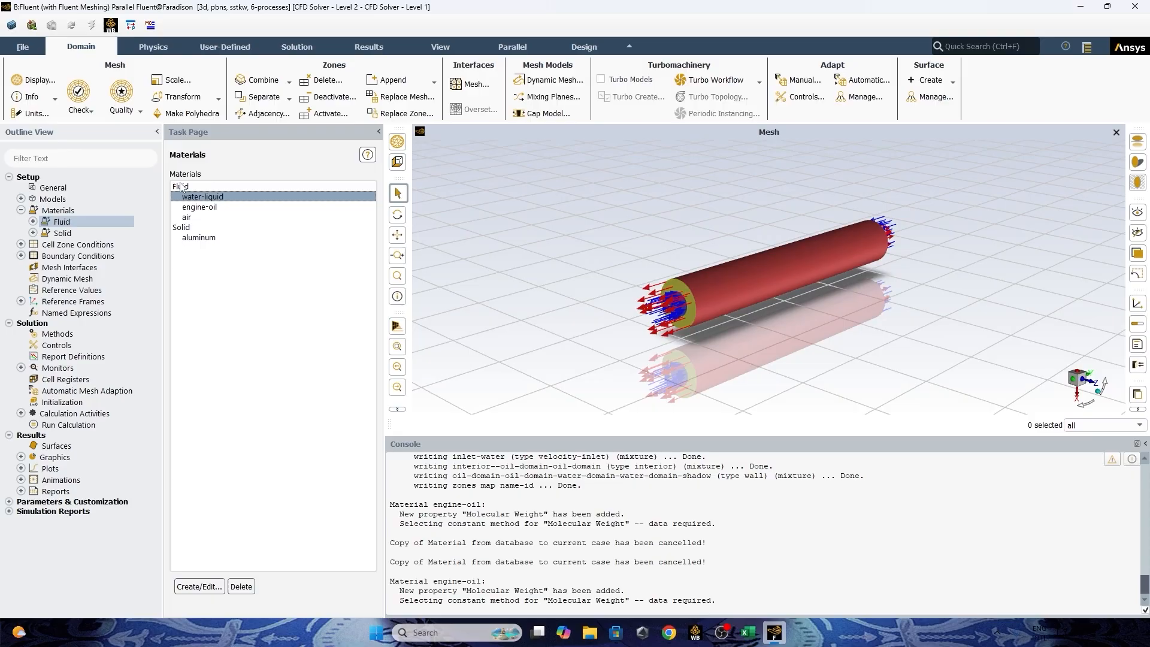
Assign engine-oil as the material of the oil-domain-oil-domain cell zone and apply it.
{"action": "left_click", "coordinate": [21, 210]}
{"action": "left_click", "coordinate": [21, 222]}
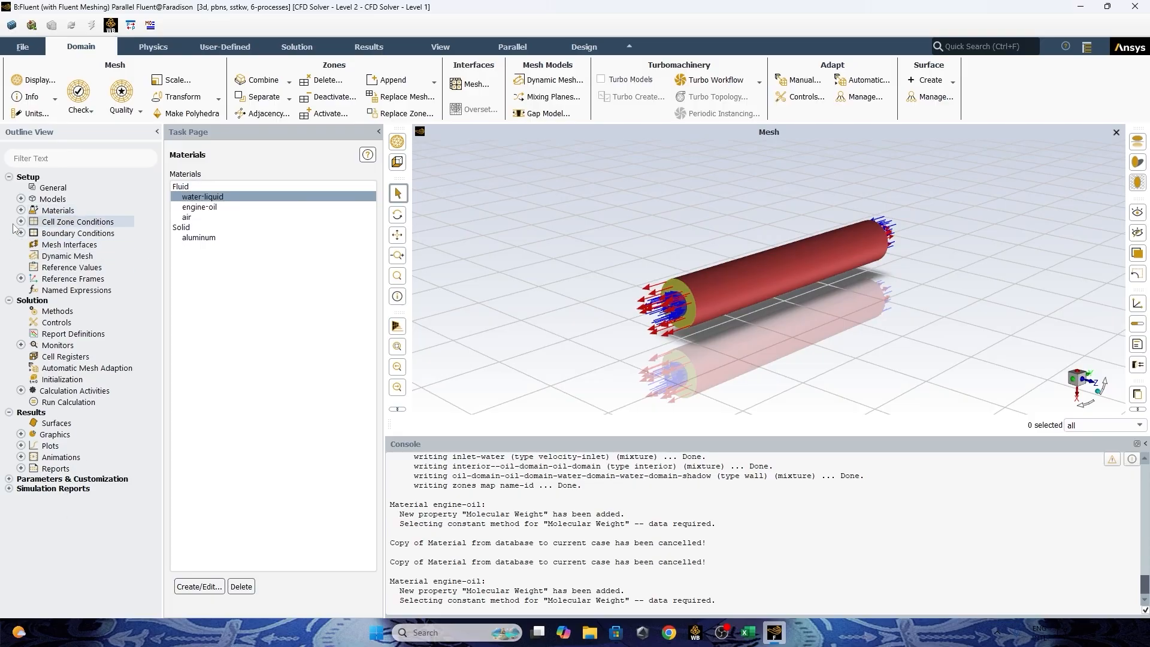
{"action": "left_click", "coordinate": [21, 221]}
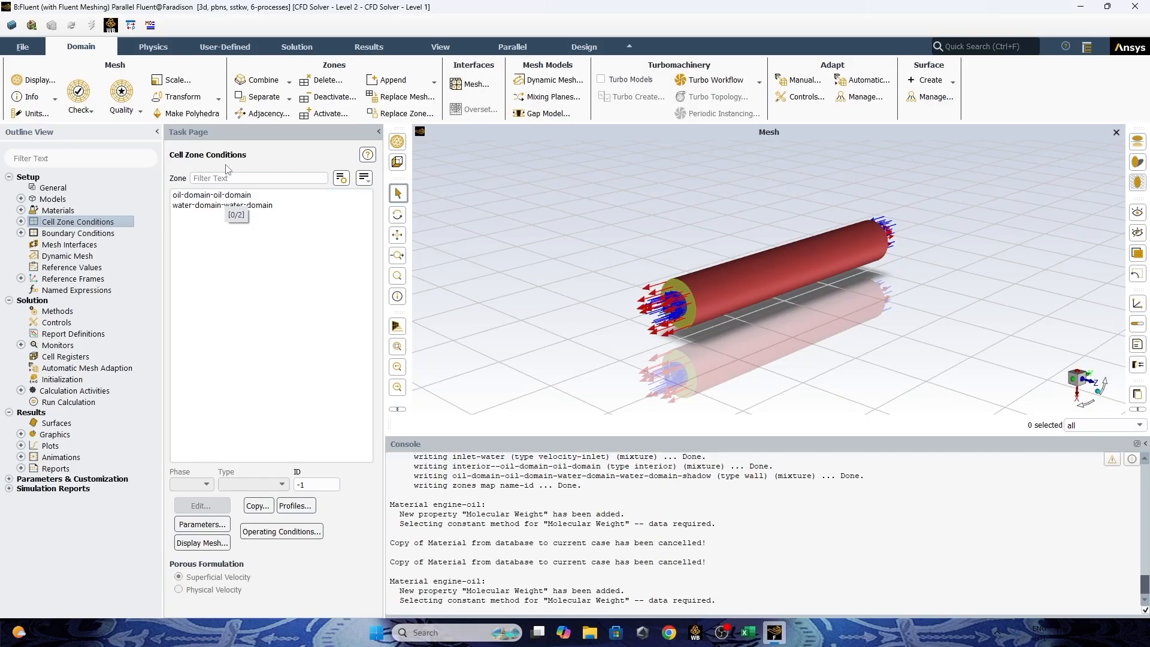
{"action": "left_click", "coordinate": [255, 195]}
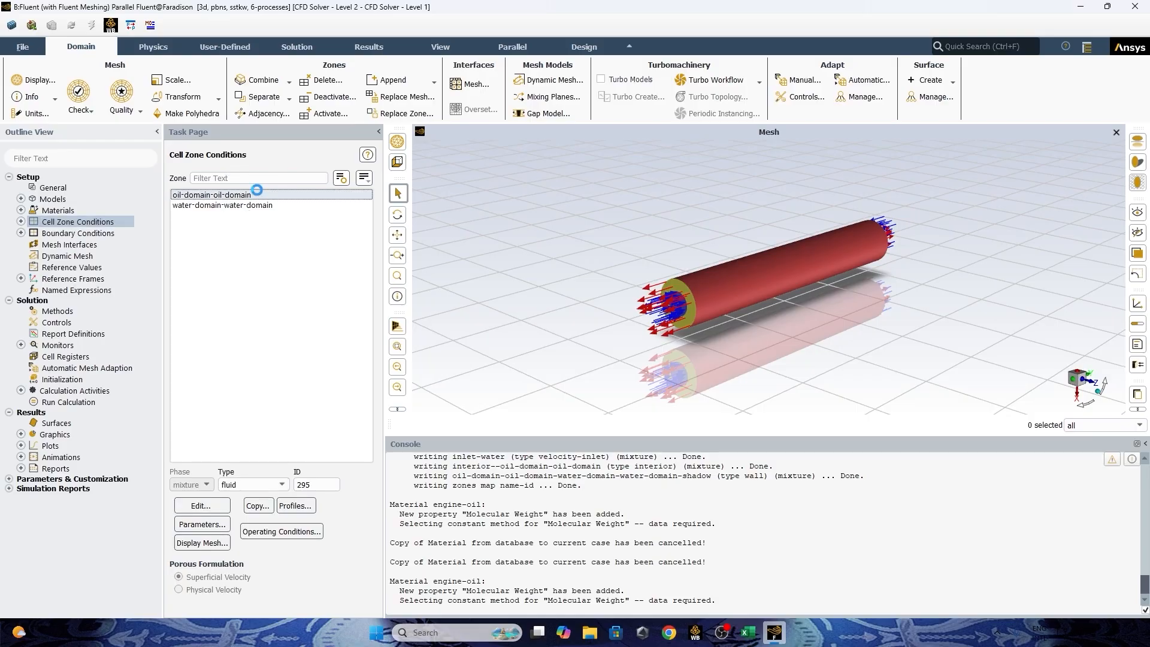
{"action": "left_click", "coordinate": [252, 354]}
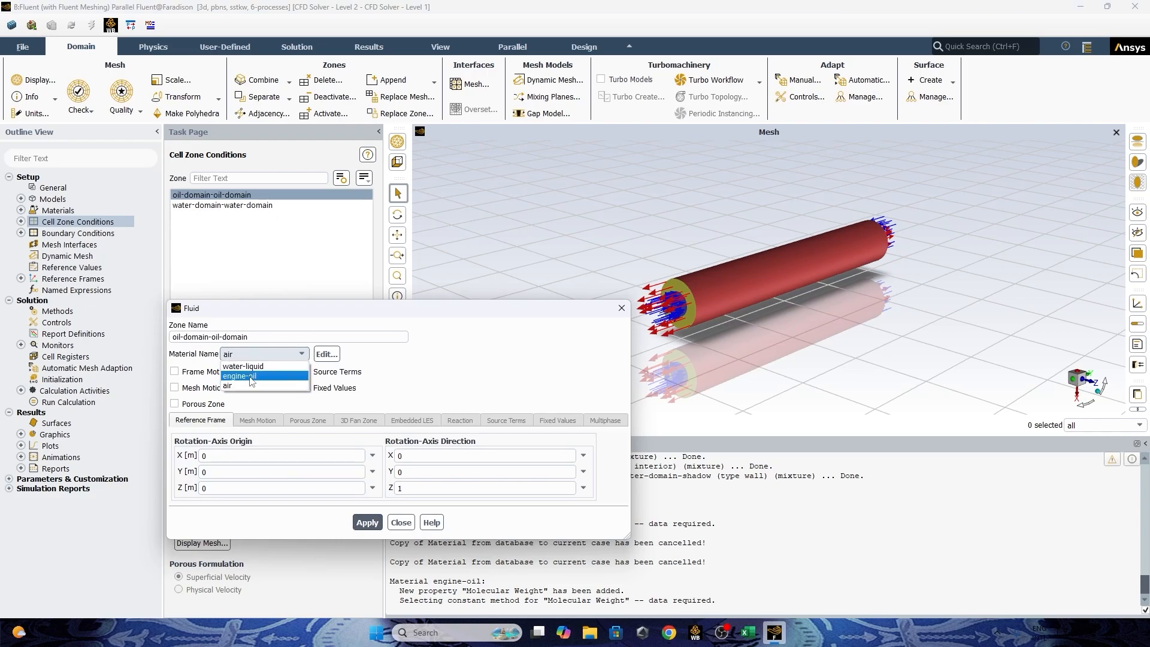
{"action": "left_click", "coordinate": [251, 376]}
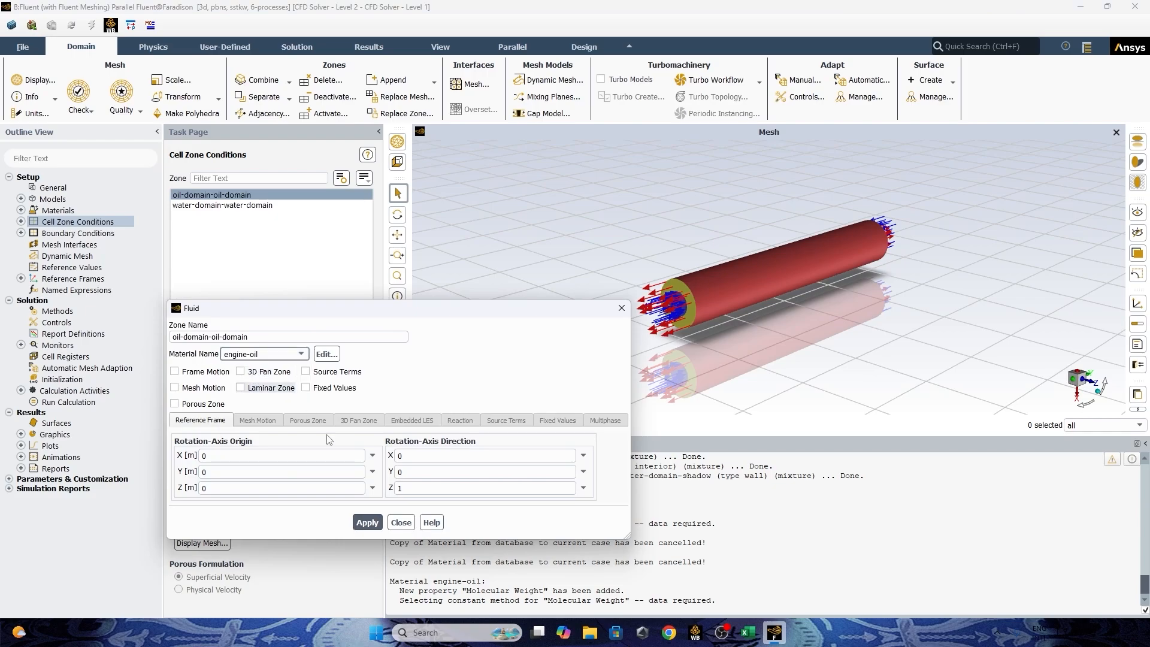
{"action": "left_click", "coordinate": [365, 523]}
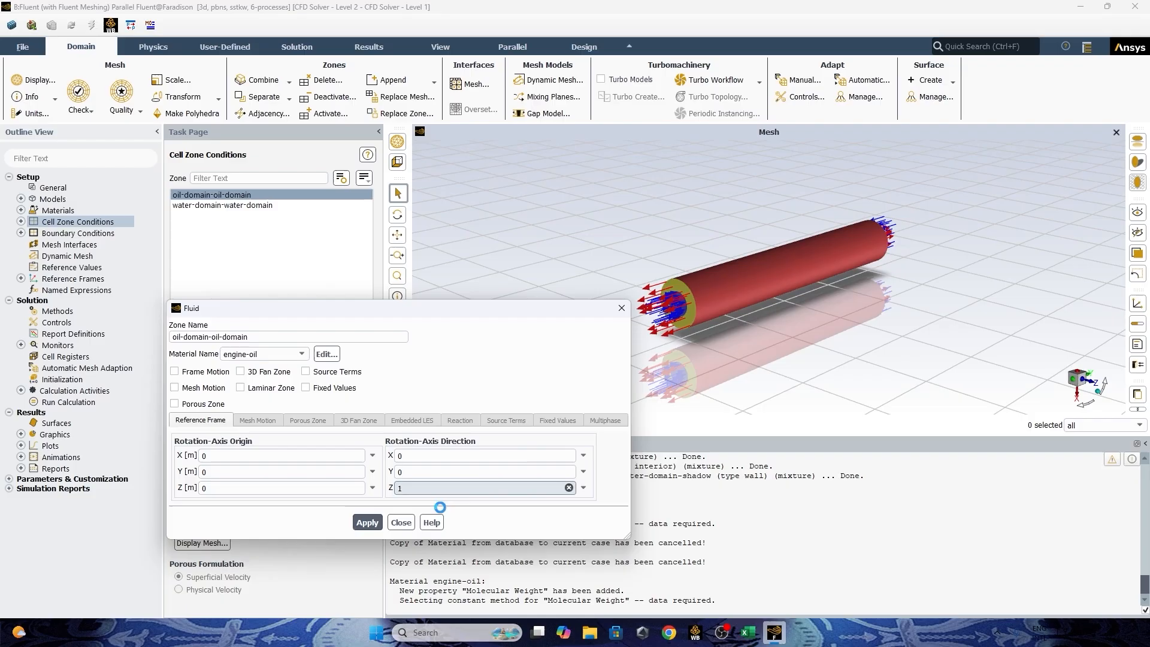
{"action": "left_click", "coordinate": [401, 523]}
Assign water-liquid as the material of the water-domain-water-domain cell zone and apply it.
{"action": "left_click", "coordinate": [210, 205]}
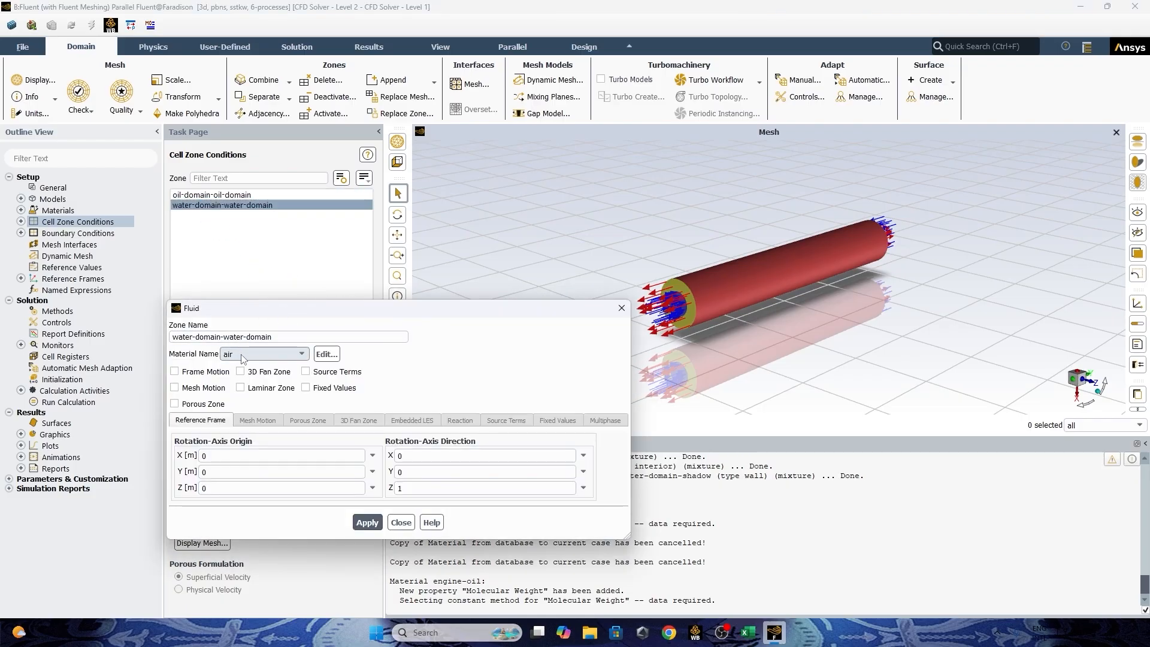
{"action": "left_click", "coordinate": [242, 355]}
{"action": "left_click", "coordinate": [246, 366]}
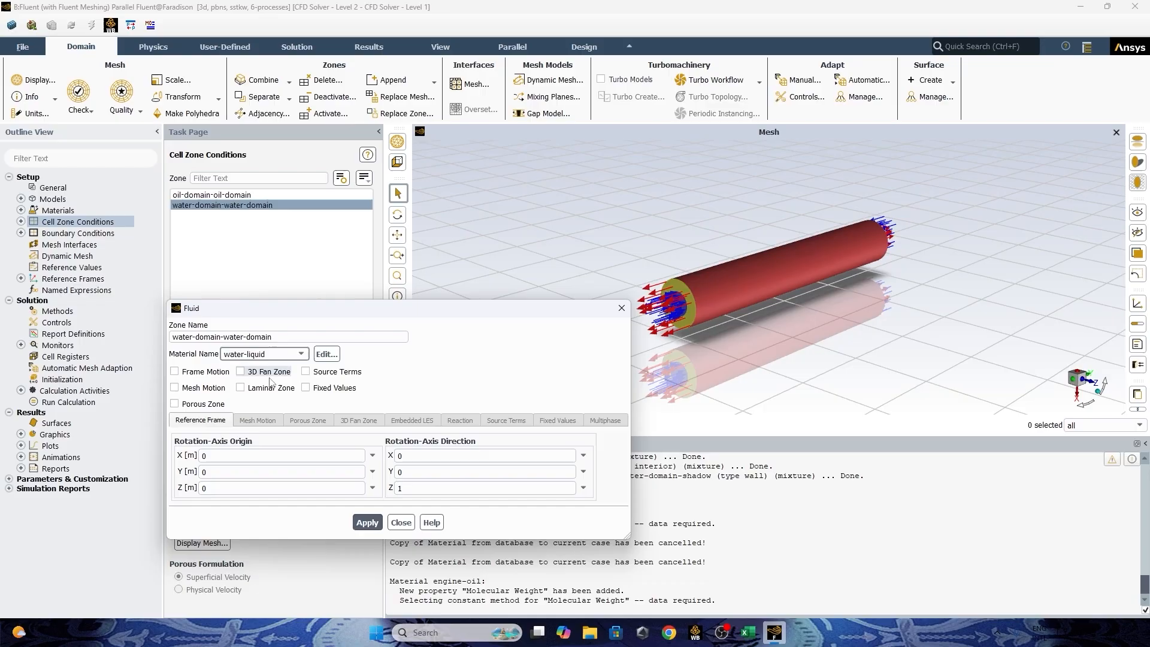
{"action": "left_click", "coordinate": [367, 523]}
{"action": "left_click", "coordinate": [401, 523]}
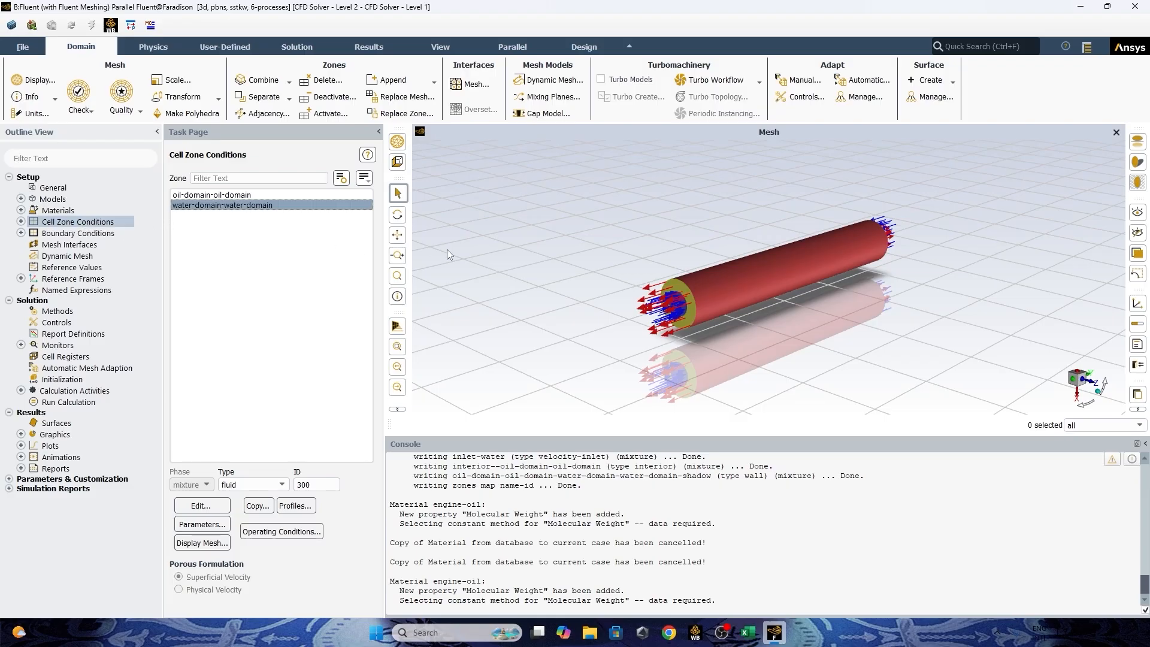
Review the inlet-oil velocity-inlet settings and look up the hot-mass-flow row in the heat-exchanger-calculation workbook in Excel, returning to Fluent to close the settings.
{"action": "scroll", "coordinate": [674, 288], "scroll_direction": "up", "scroll_amount": 2}
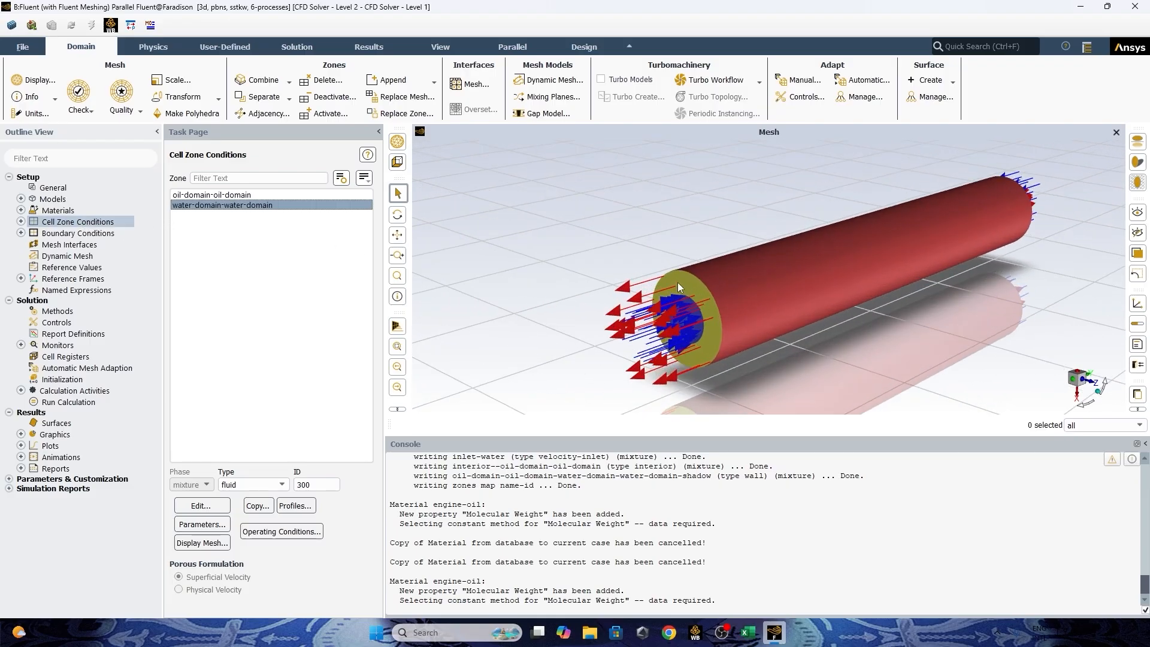
{"action": "scroll", "coordinate": [689, 278], "scroll_direction": "down", "scroll_amount": 1}
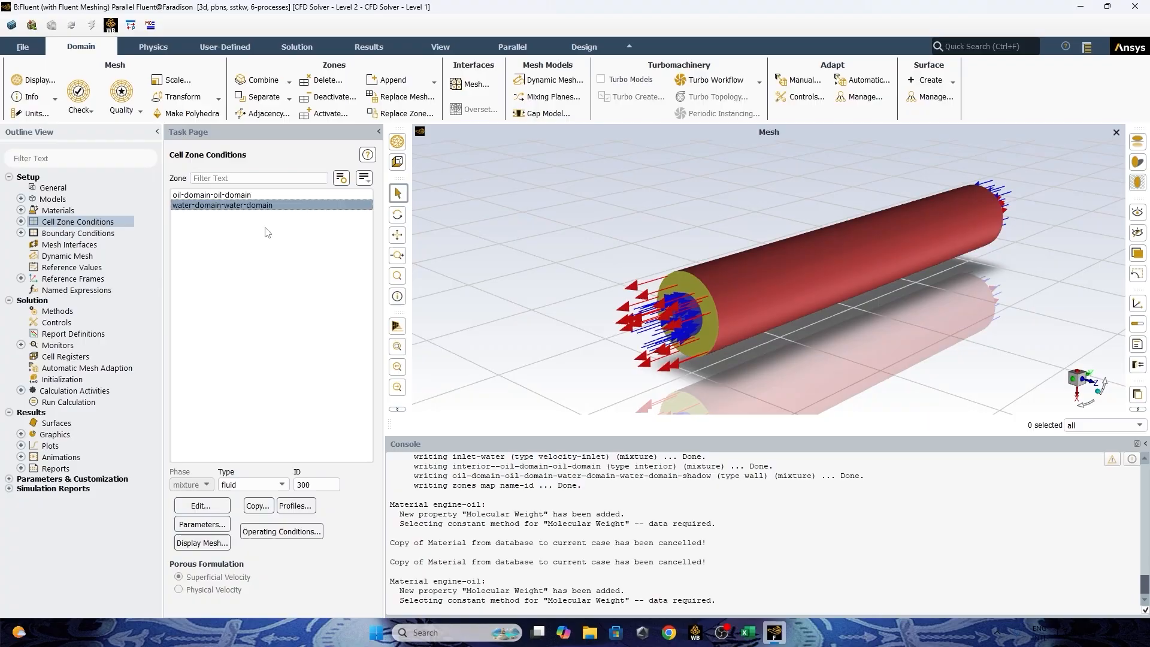
{"action": "left_click", "coordinate": [21, 233]}
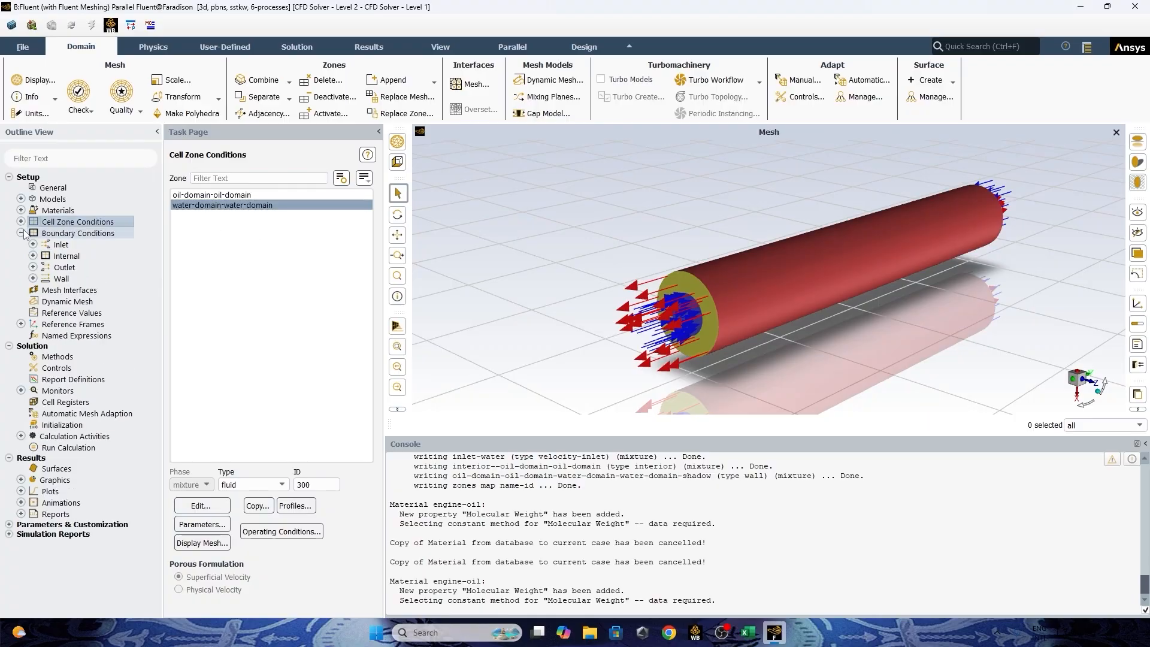
{"action": "double_click", "coordinate": [52, 245]}
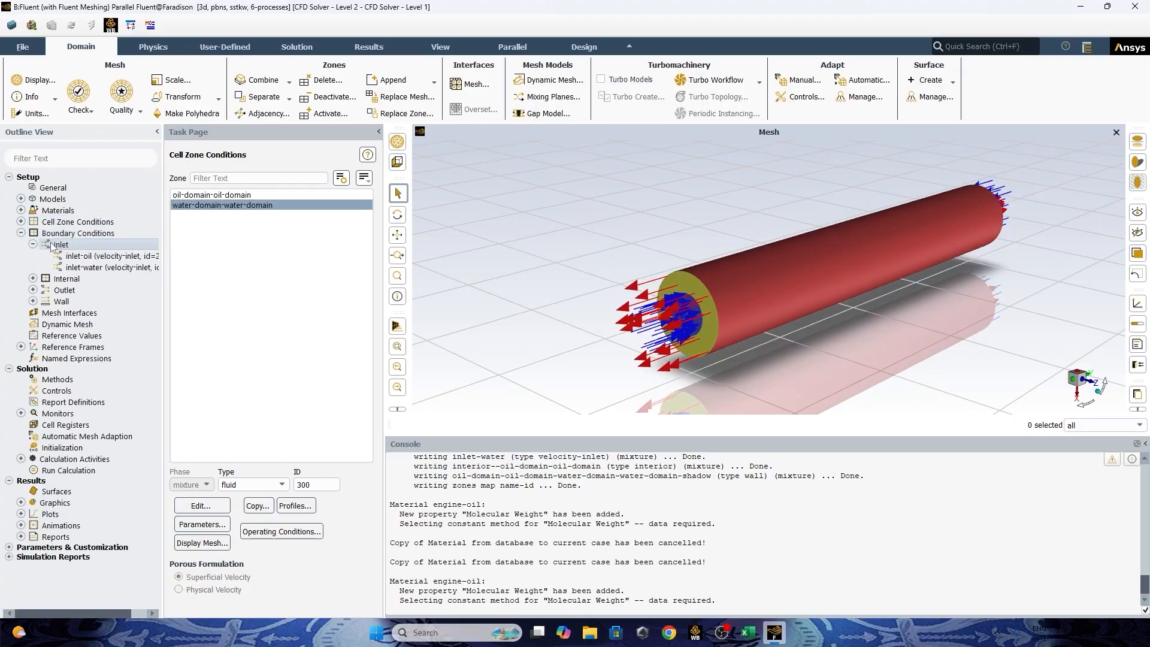
{"action": "double_click", "coordinate": [98, 256]}
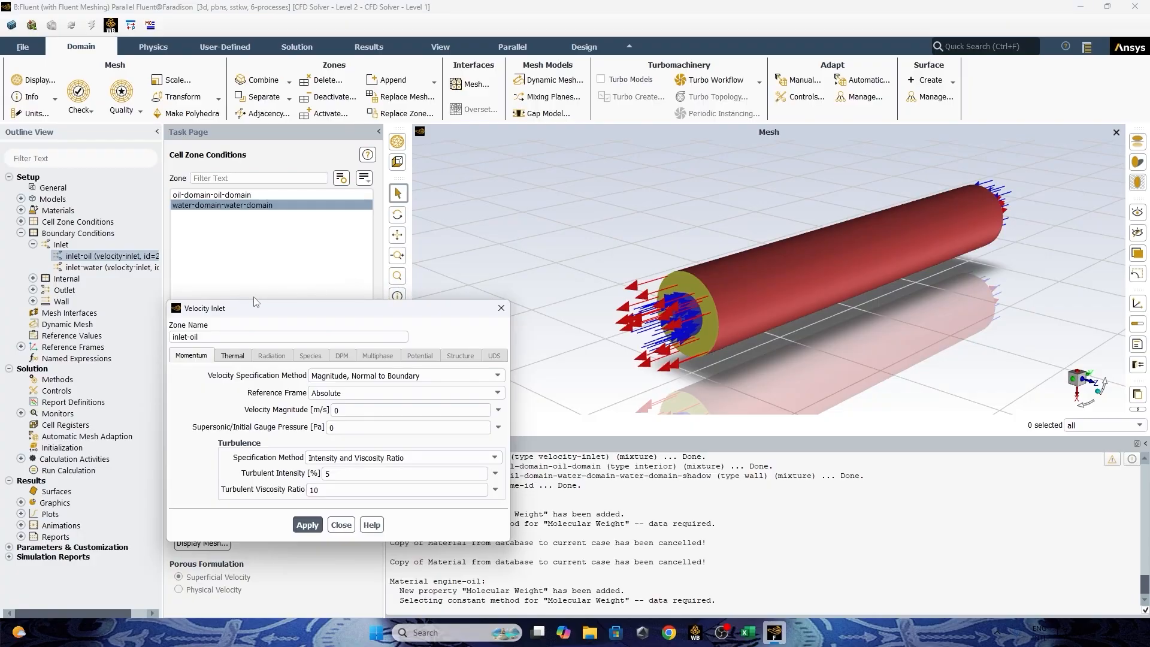
{"action": "left_click", "coordinate": [749, 634]}
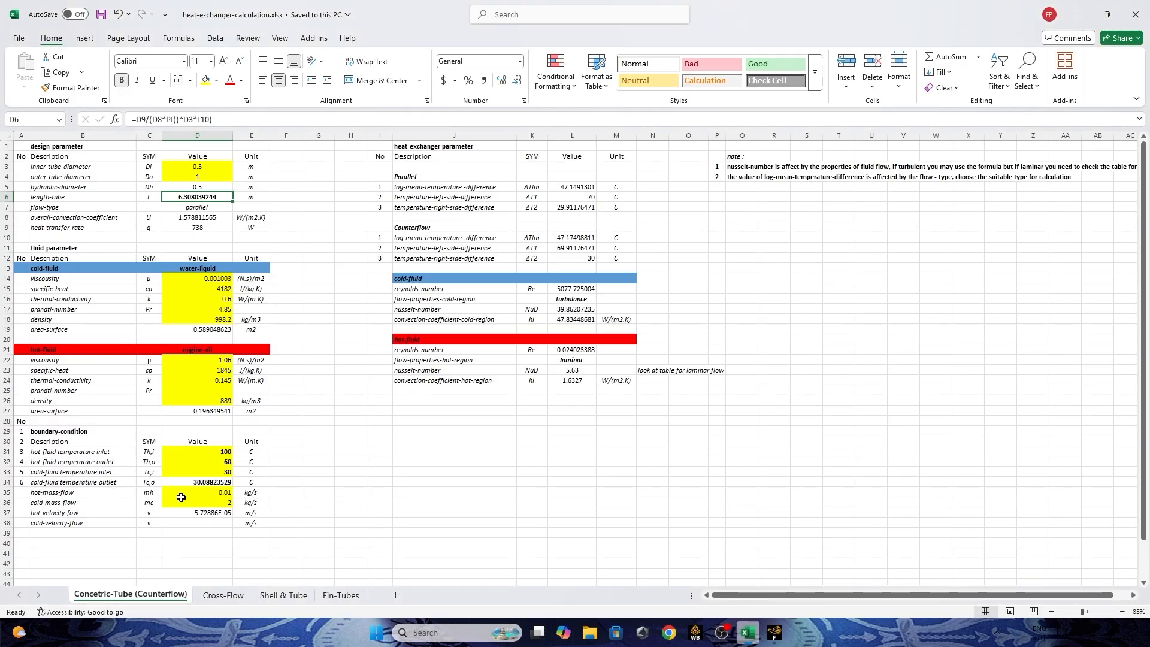
{"action": "left_click_drag", "start_coordinate": [102, 493], "coordinate": [225, 492]}
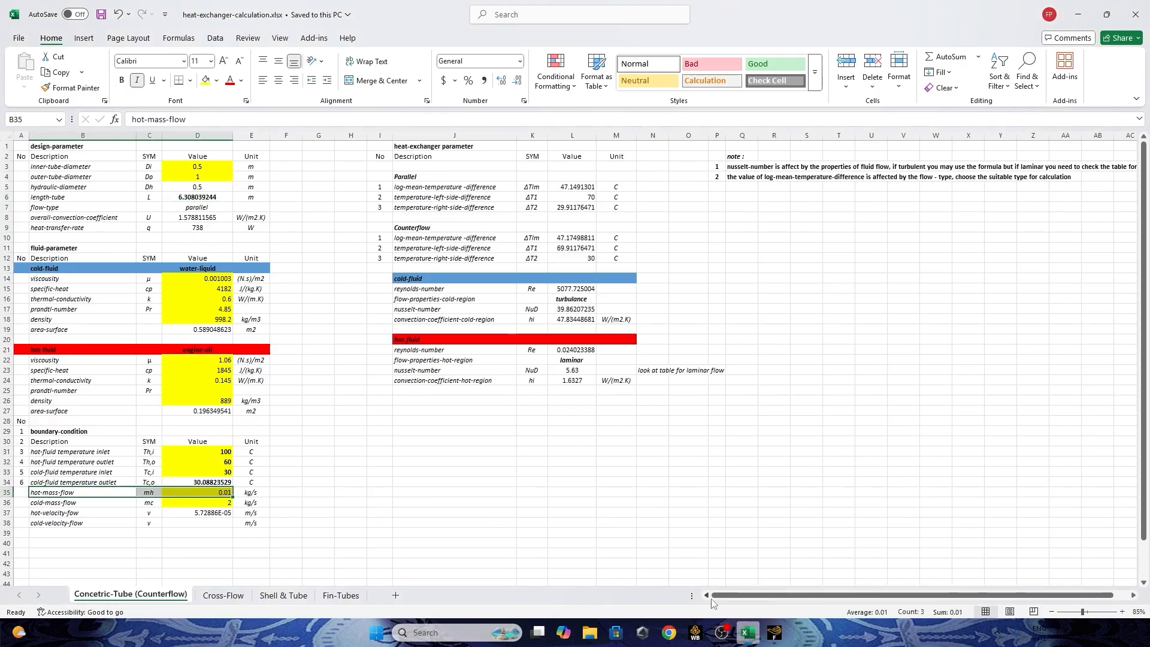
{"action": "left_click", "coordinate": [774, 633]}
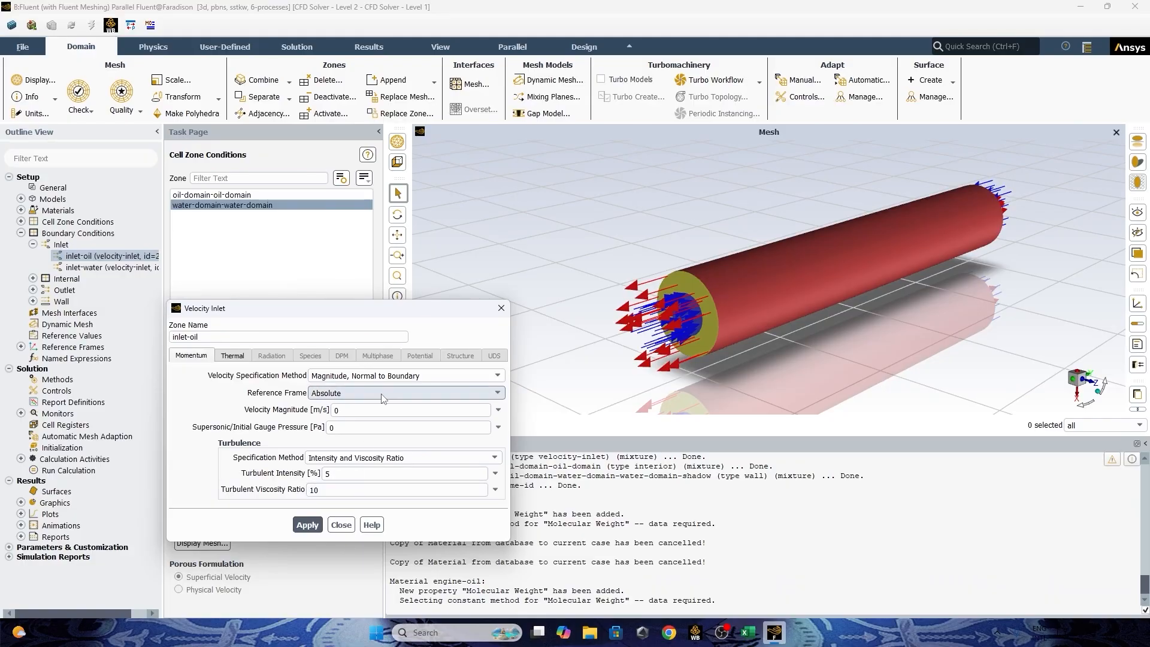
{"action": "left_click", "coordinate": [345, 531]}
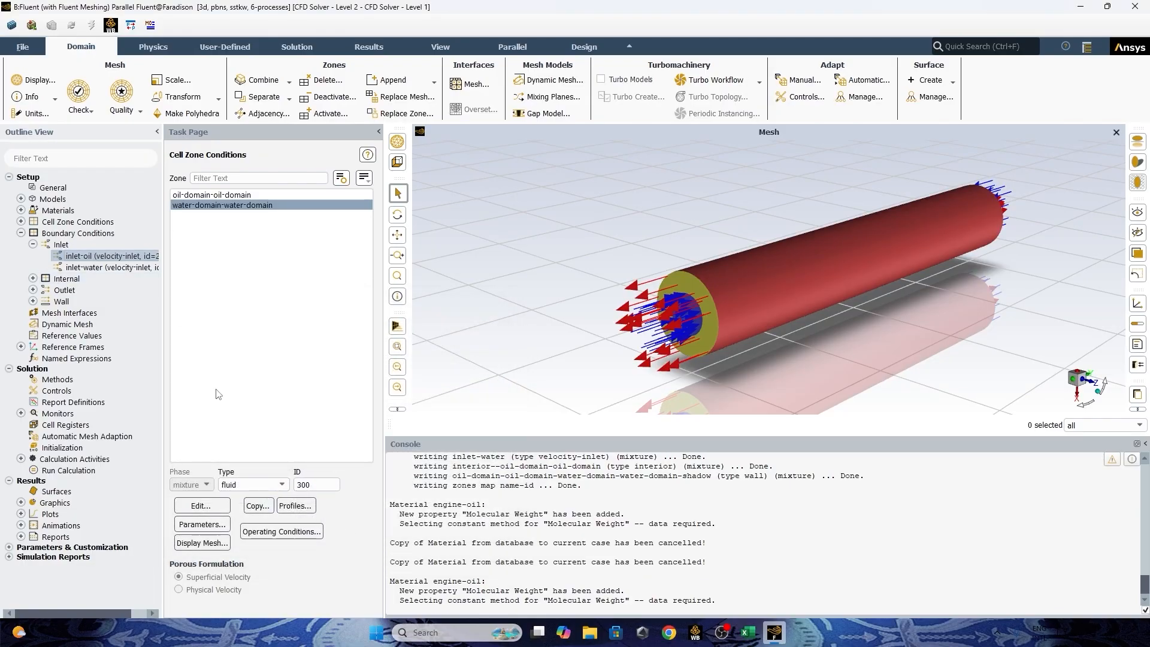
{"action": "left_click", "coordinate": [253, 198]}
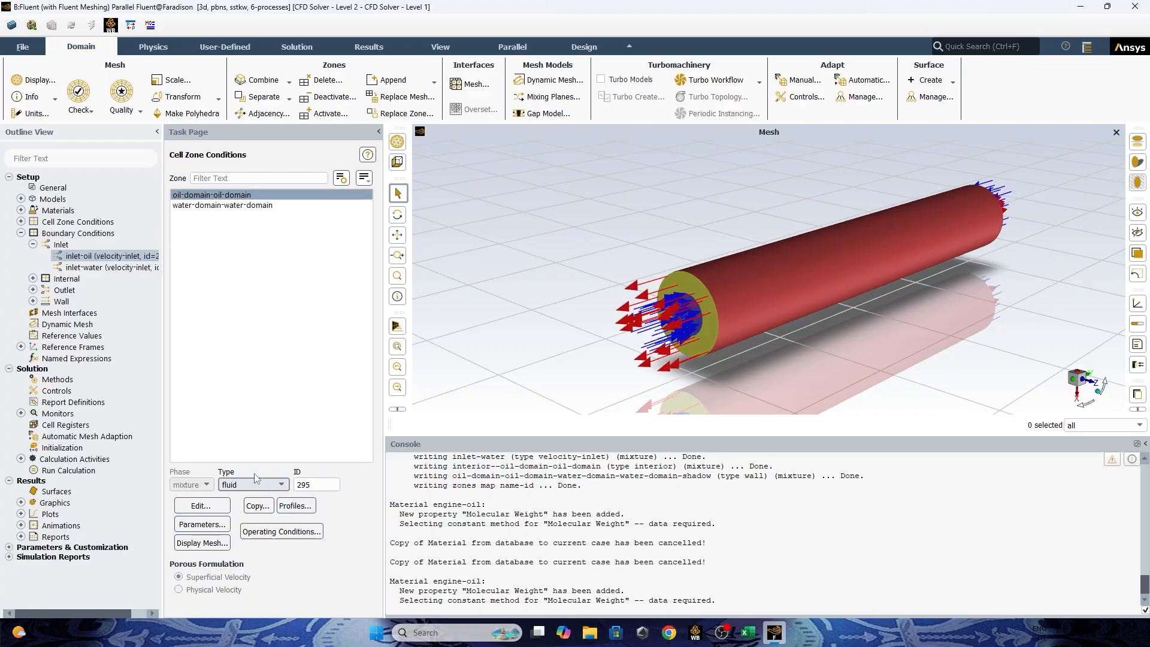
{"action": "right_click", "coordinate": [129, 259]}
{"action": "left_click", "coordinate": [281, 256]}
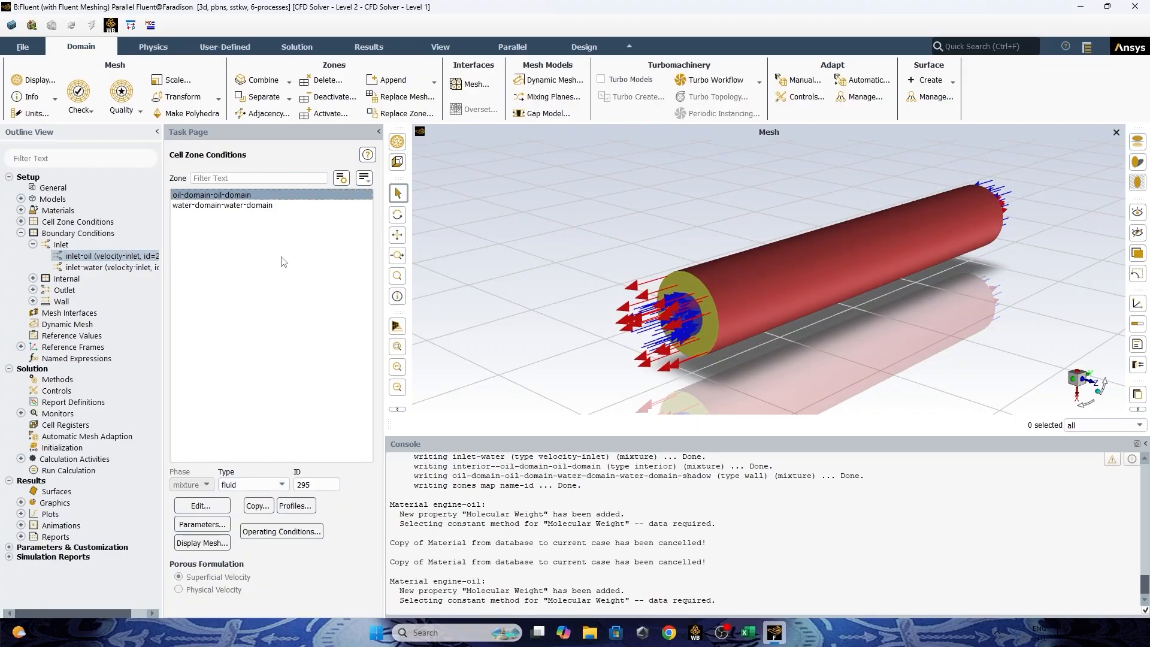
Change the boundary type of inlet-oil to mass-flow-inlet.
{"action": "double_click", "coordinate": [77, 233]}
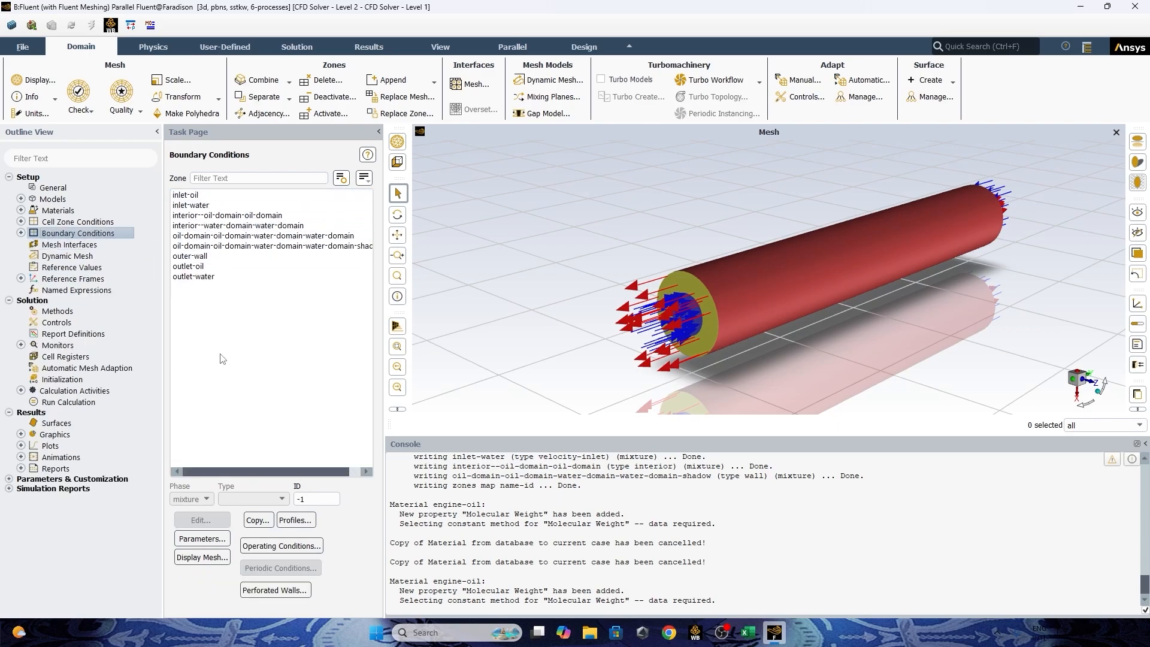
{"action": "left_click", "coordinate": [188, 198]}
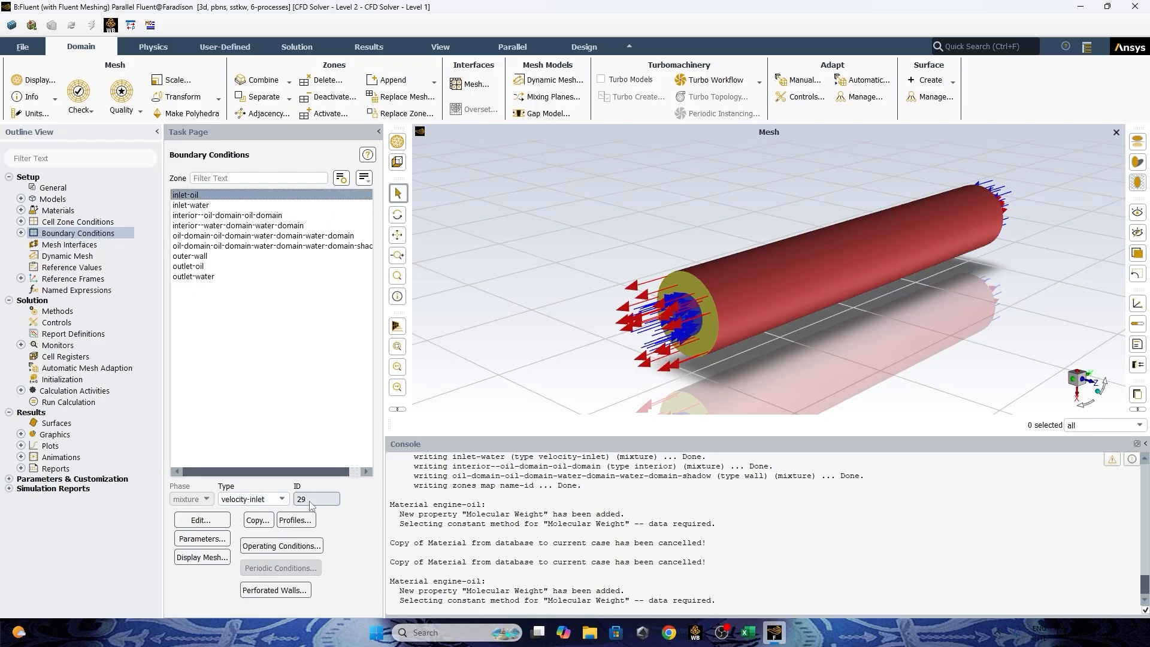
{"action": "left_click", "coordinate": [261, 498]}
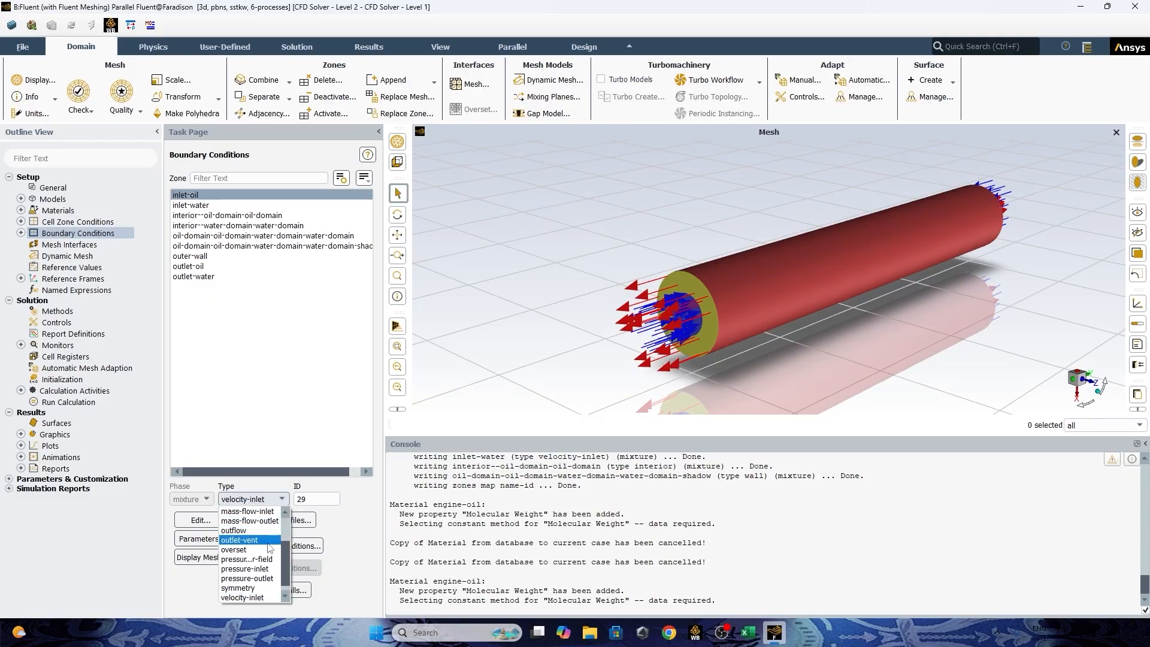
{"action": "scroll", "coordinate": [259, 534], "scroll_direction": "up", "scroll_amount": 1}
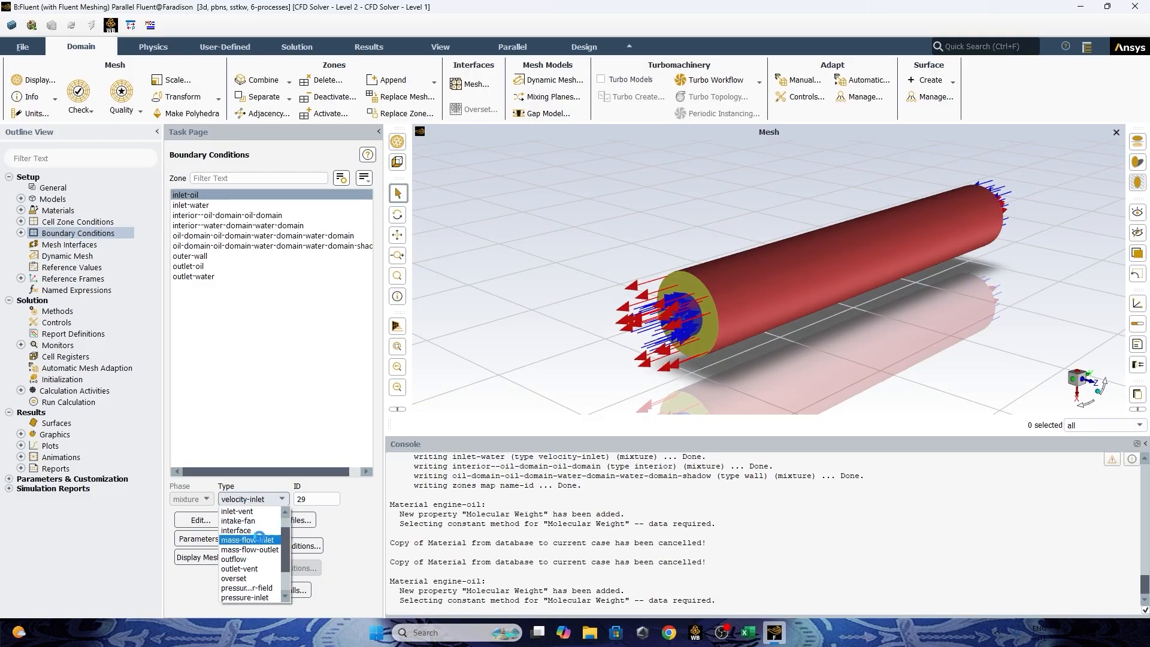
{"action": "left_click", "coordinate": [258, 540]}
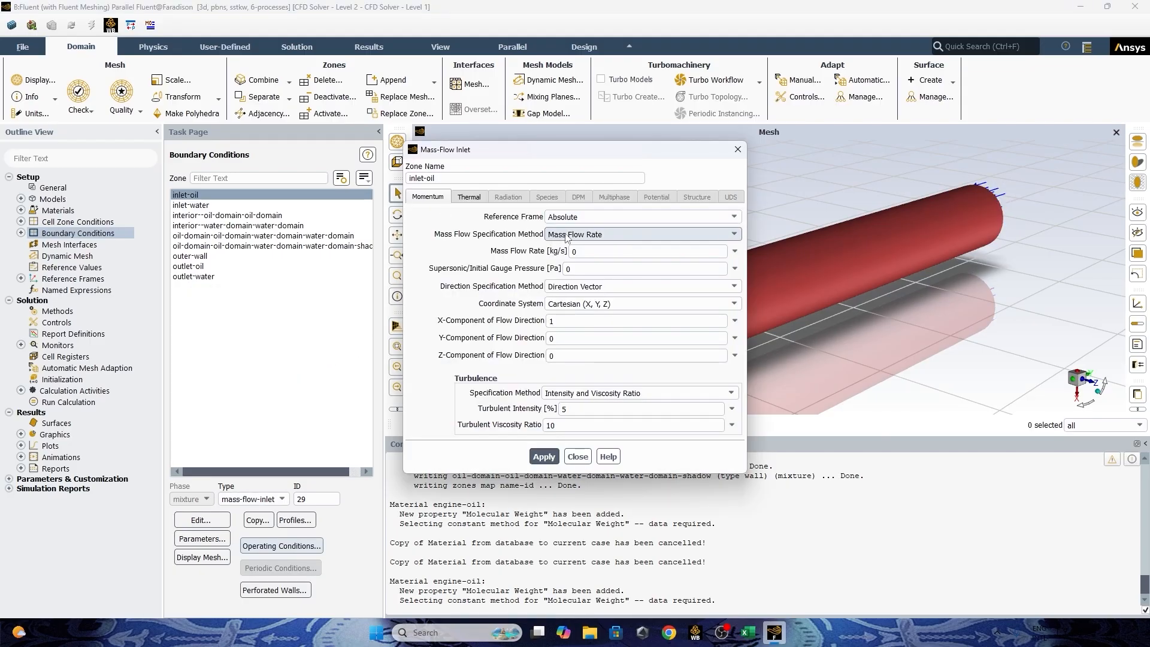
Set inlet-oil's mass flow rate to 0.01 kg/s, checking the Excel workbook, and make its flow direction Normal to Boundary.
{"action": "left_click", "coordinate": [748, 633]}
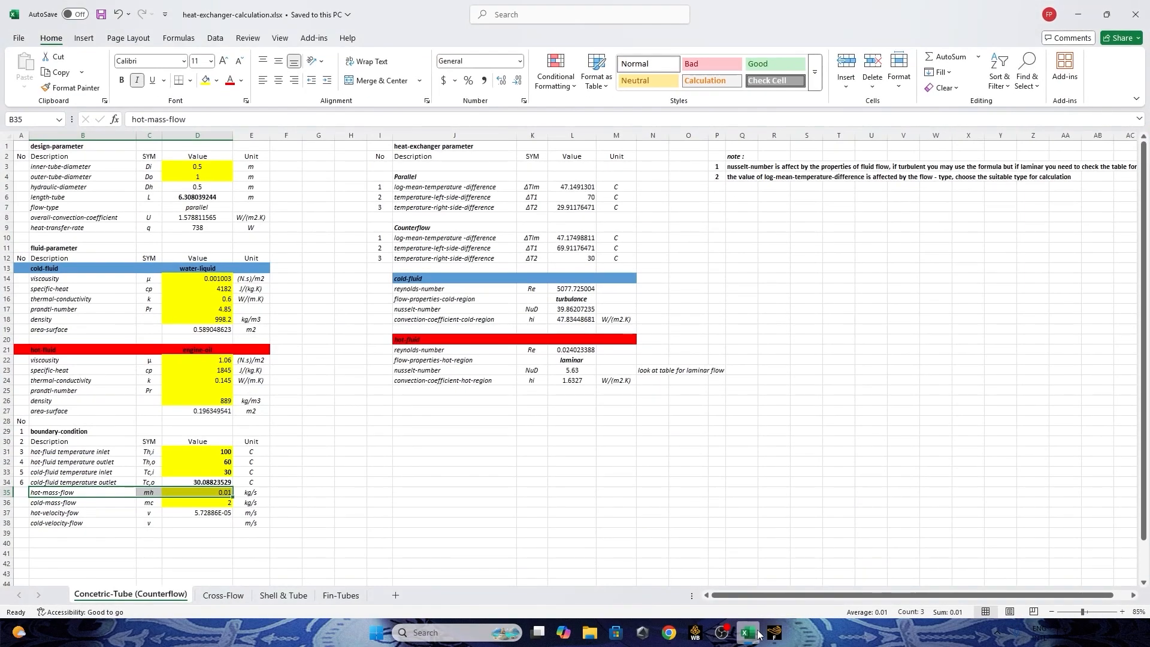
{"action": "left_click", "coordinate": [749, 633]}
{"action": "left_click", "coordinate": [748, 633]}
{"action": "left_click", "coordinate": [749, 640]}
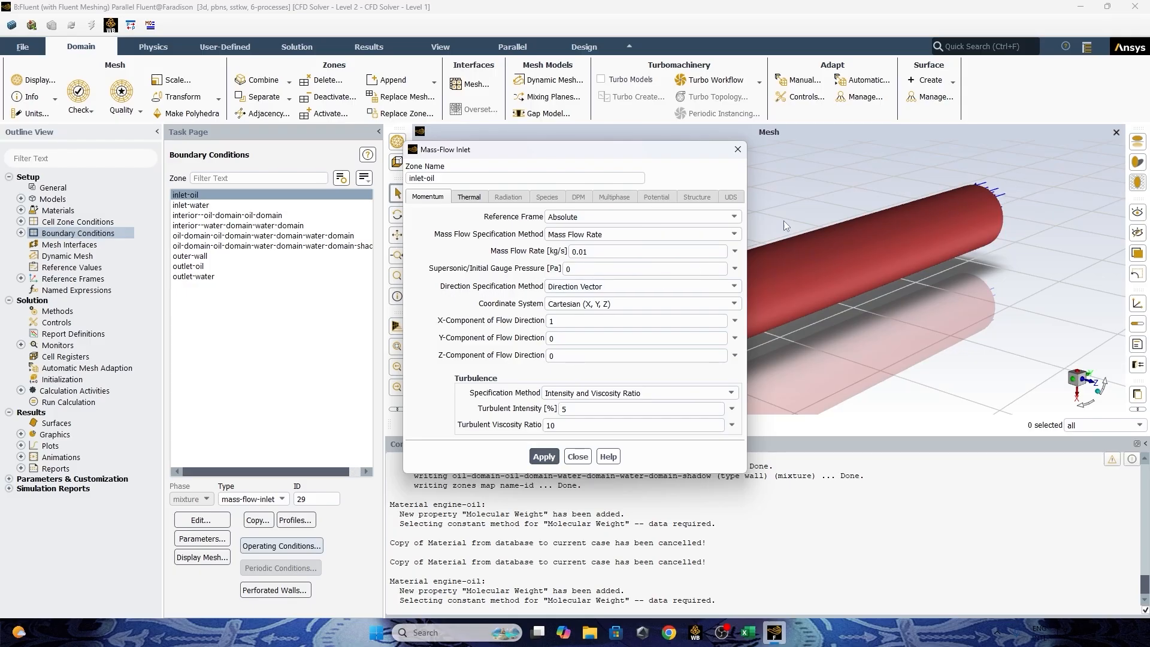
{"action": "left_click", "coordinate": [734, 286]}
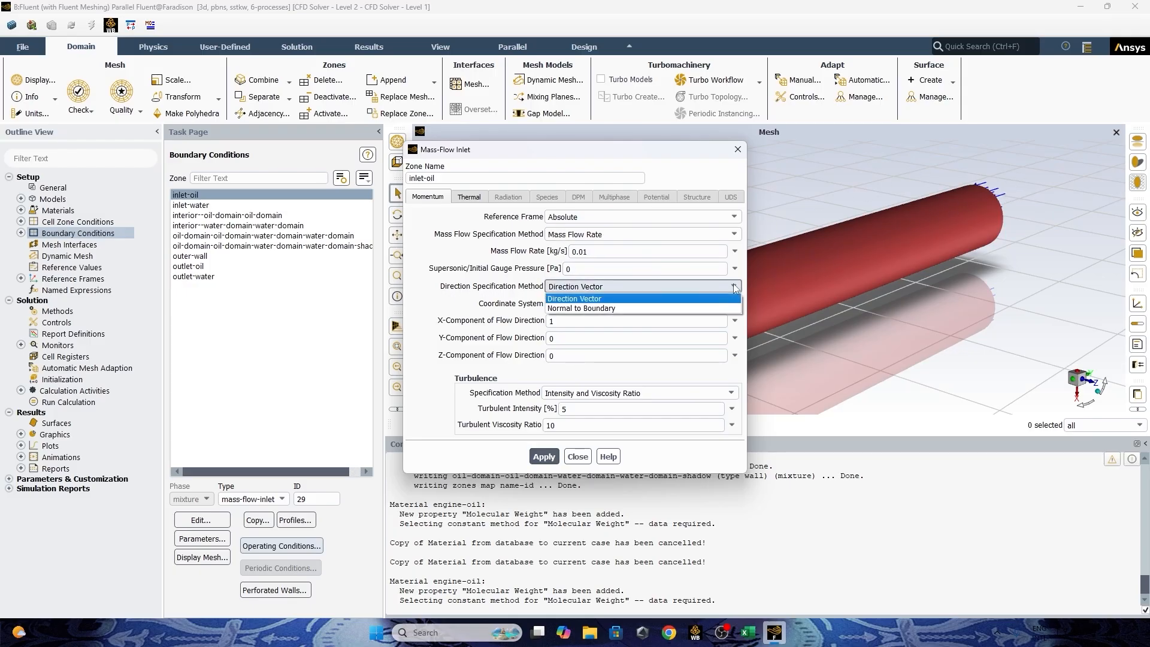
{"action": "left_click", "coordinate": [587, 308]}
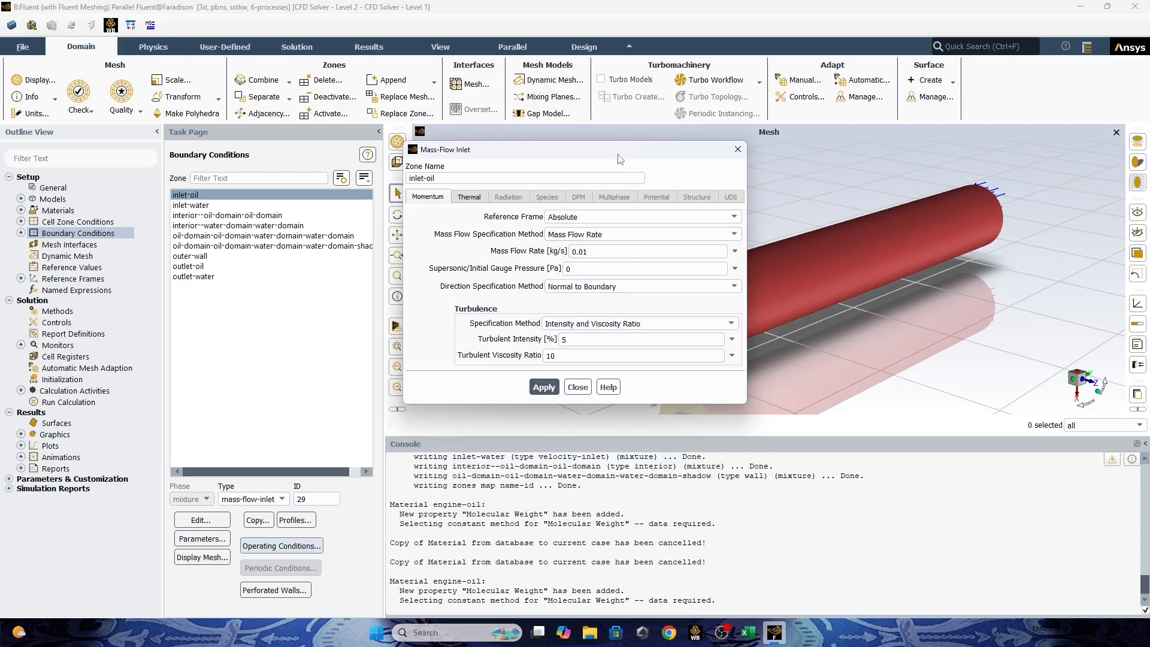
{"action": "left_click_drag", "start_coordinate": [620, 159], "coordinate": [339, 152]}
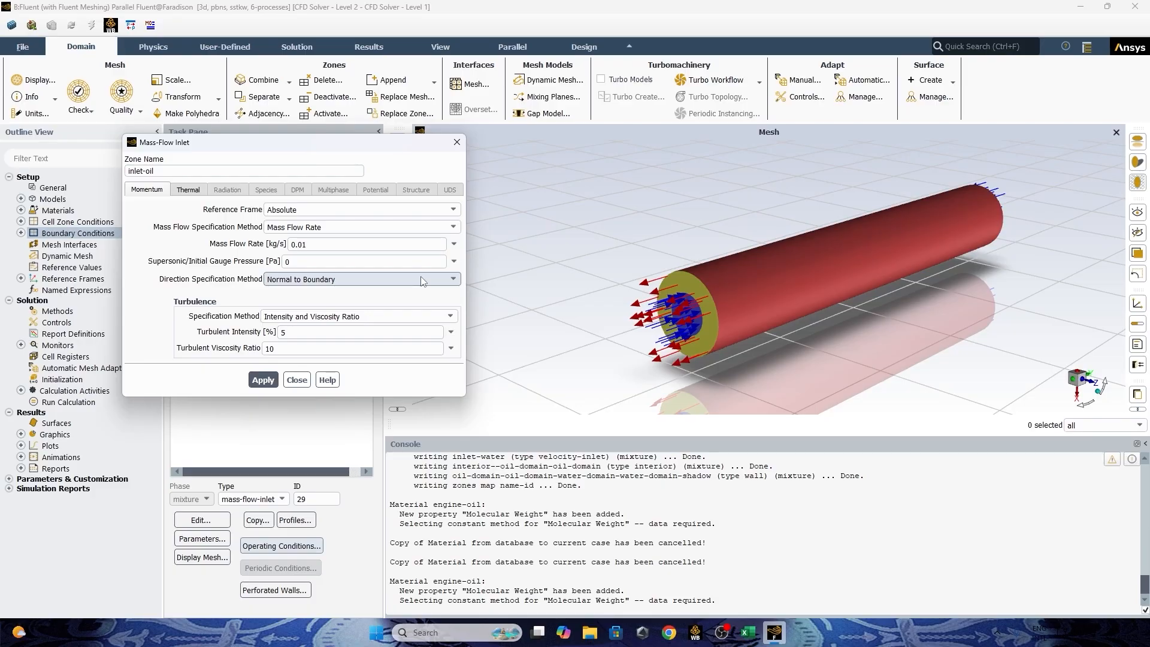
Specify inlet-oil's turbulence by Intensity and Hydraulic Diameter with a hydraulic diameter of 0.5 m, and apply the settings.
{"action": "left_click", "coordinate": [425, 316]}
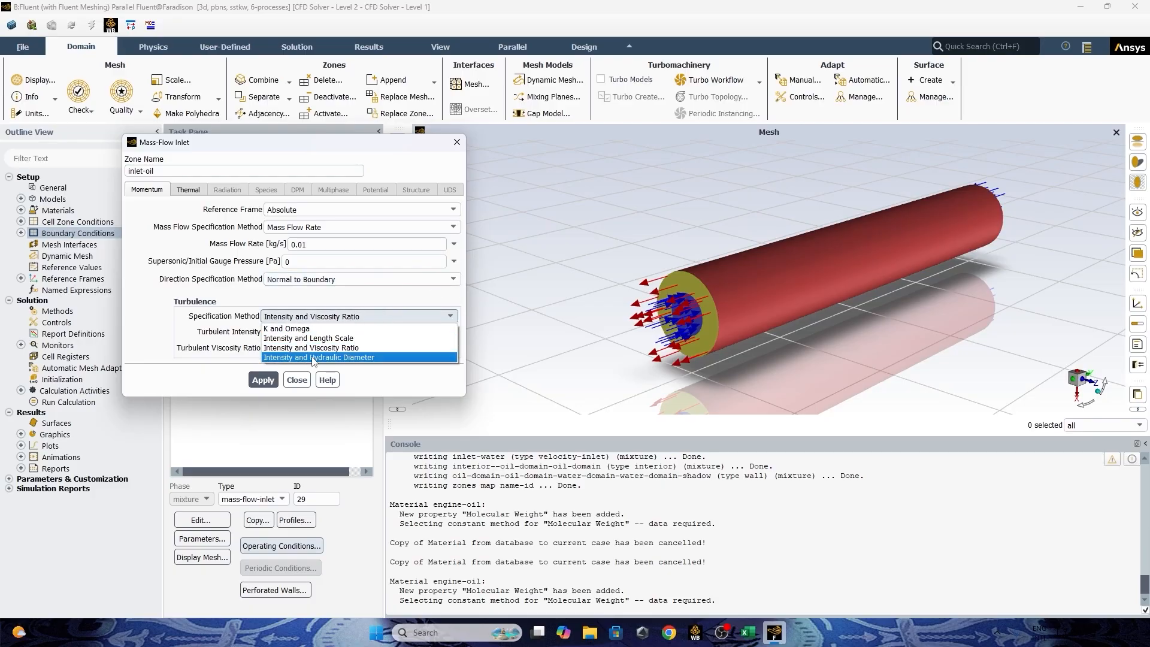
{"action": "left_click", "coordinate": [313, 357]}
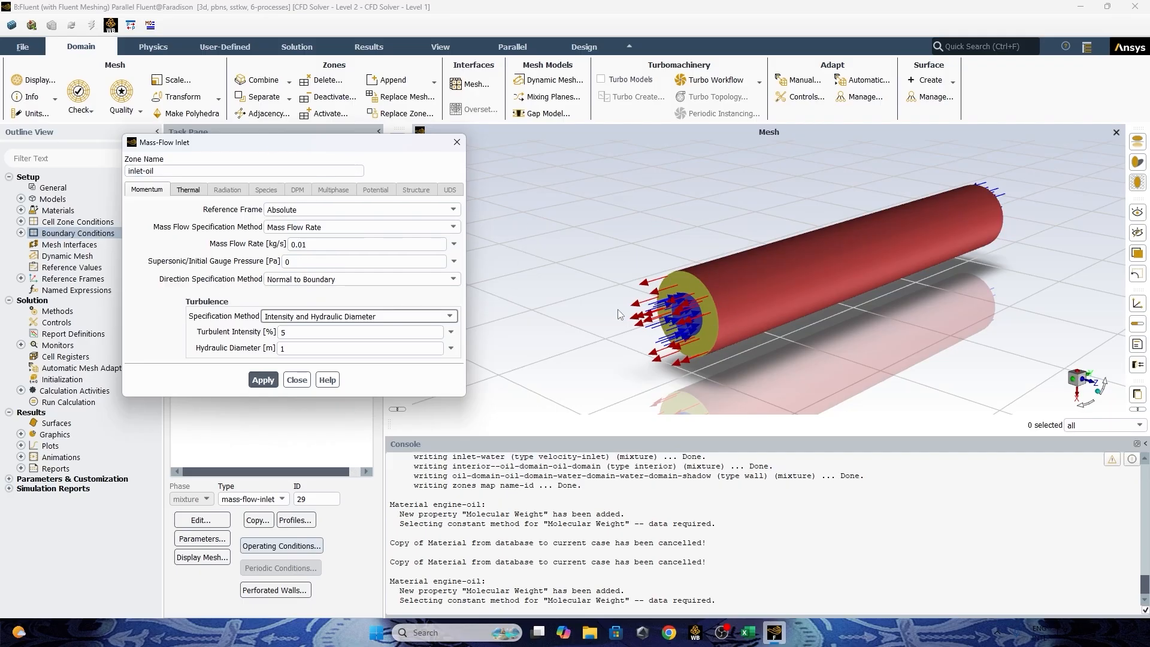
{"action": "left_click", "coordinate": [297, 348]}
{"action": "double_click", "coordinate": [295, 349]}
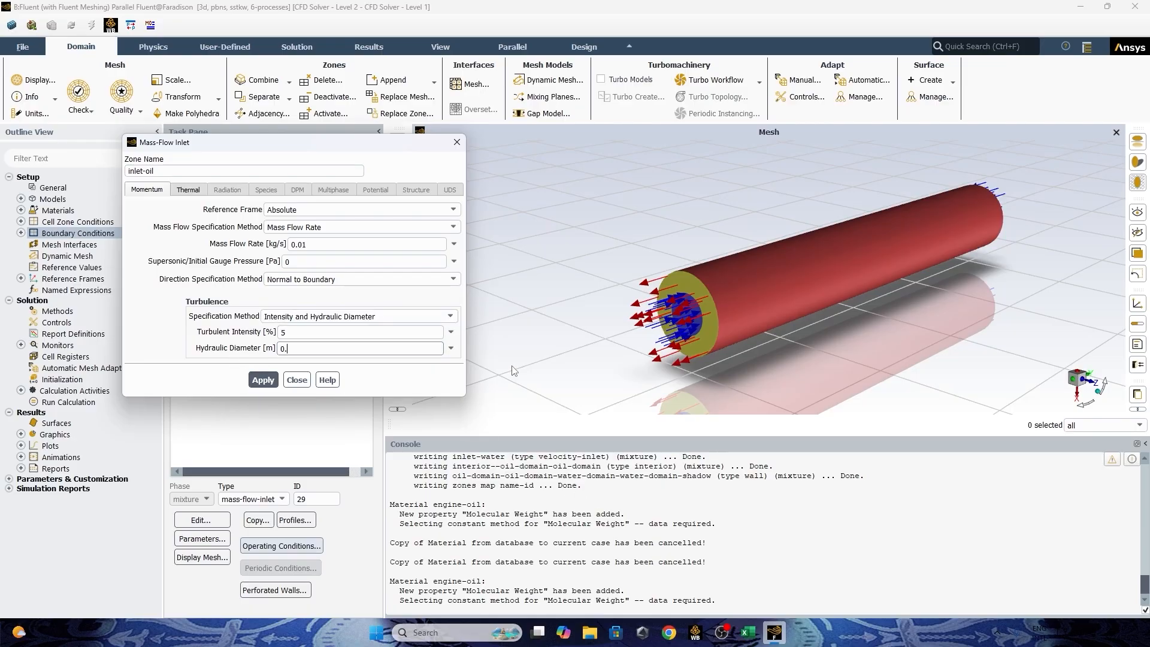
{"action": "type", "text": "0.5"}
{"action": "left_click", "coordinate": [263, 380]}
Open inlet-oil's thermal settings and look up the hot-fluid inlet temperature in the heat-exchanger-calculation workbook in Excel.
{"action": "left_click", "coordinate": [191, 191]}
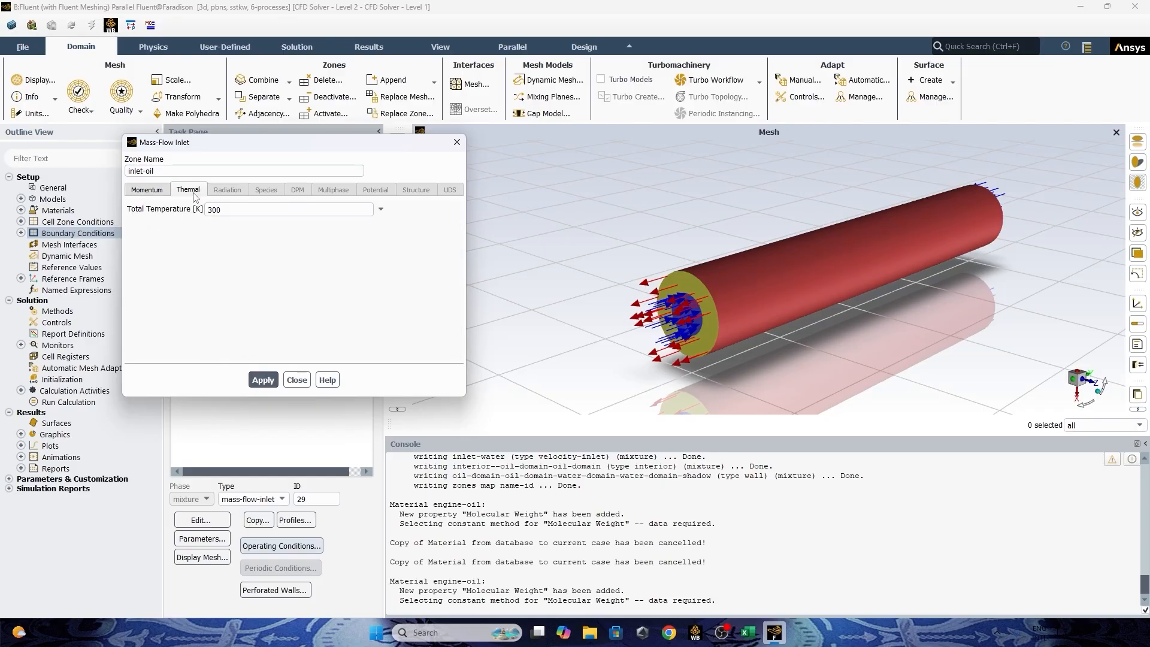
{"action": "left_click", "coordinate": [746, 633]}
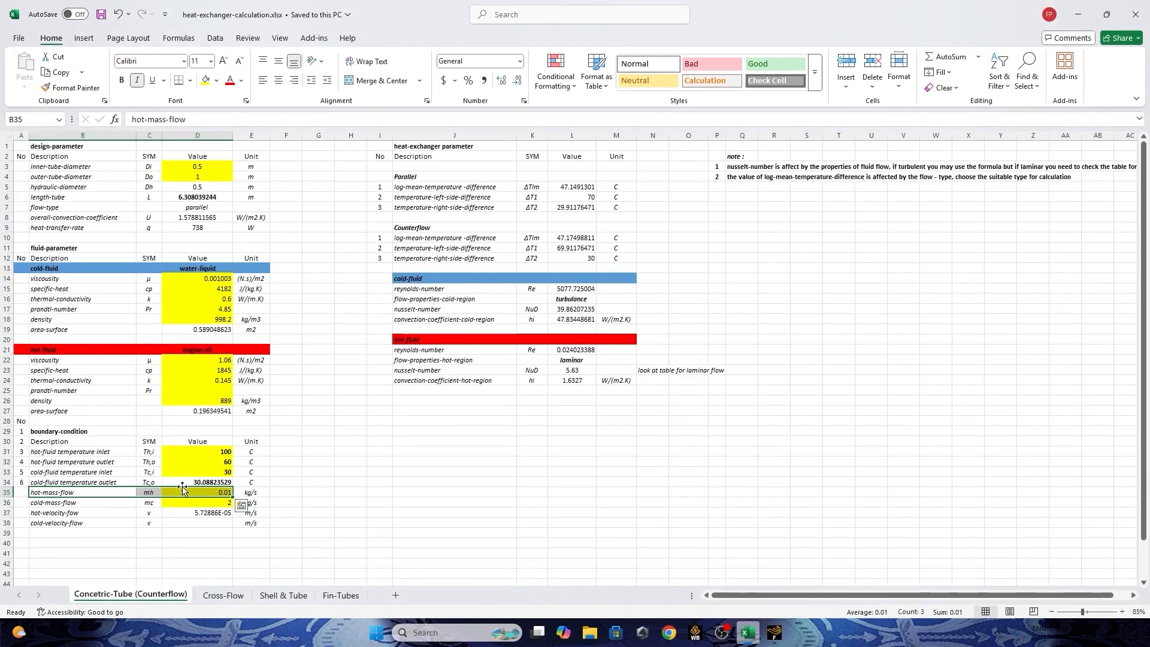
{"action": "left_click", "coordinate": [219, 454]}
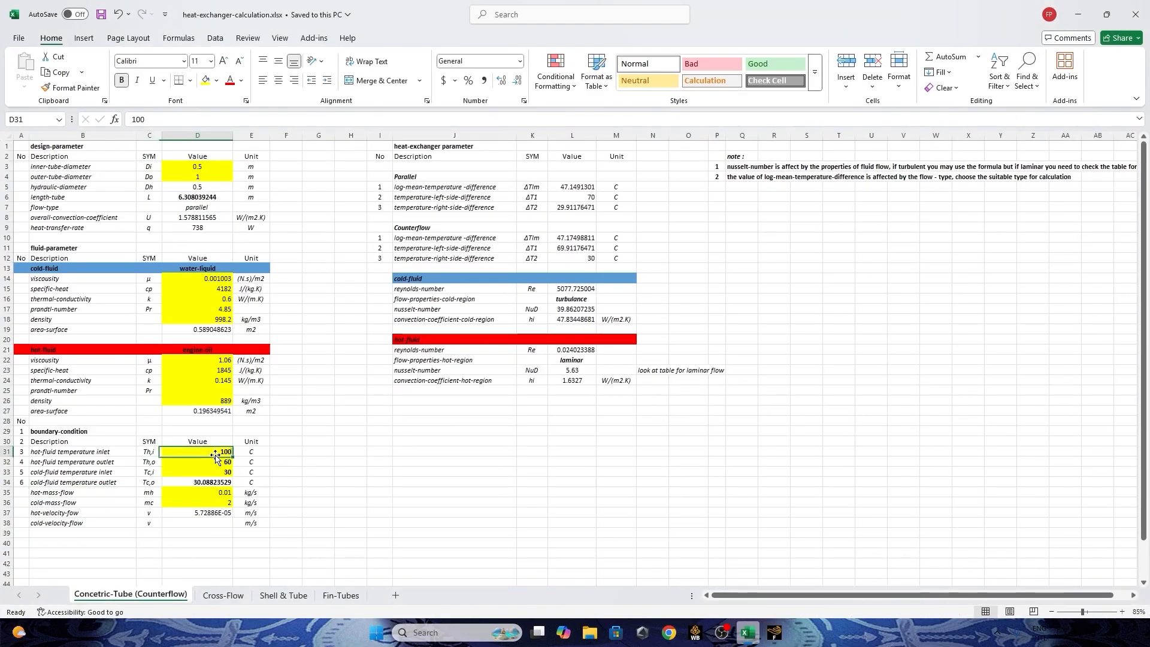
{"action": "left_click", "coordinate": [719, 634]}
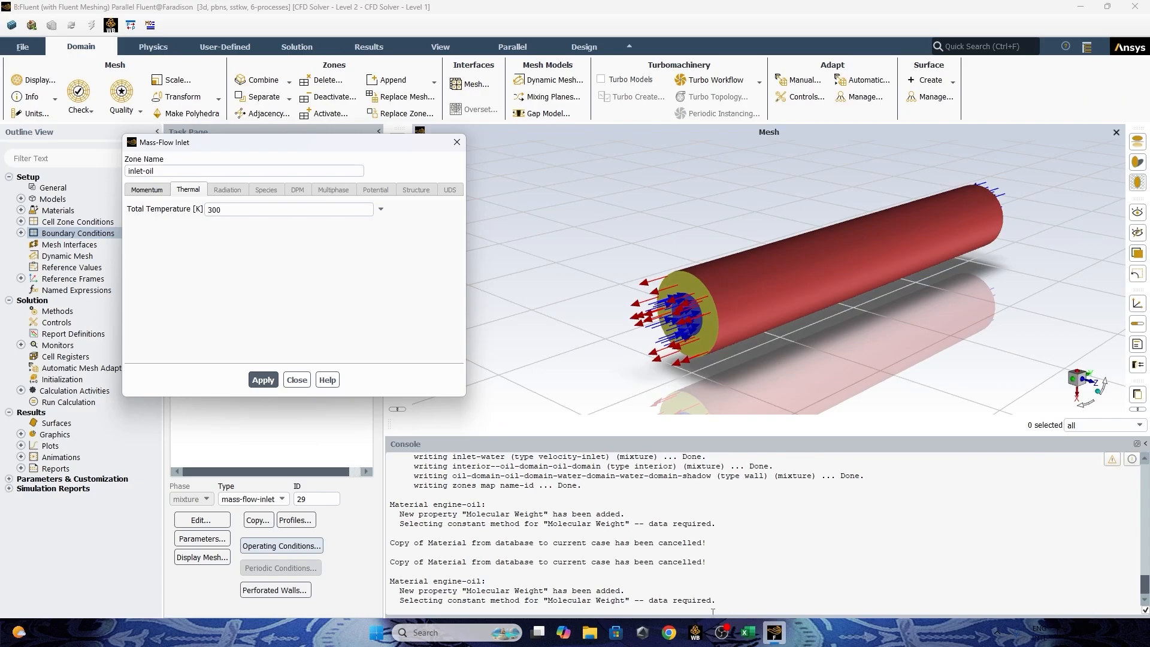
Switch to Chrome and search Google for "celcius to kelvin" in a new tab.
{"action": "mouse_move", "coordinate": [669, 633]}
{"action": "left_click", "coordinate": [671, 606]}
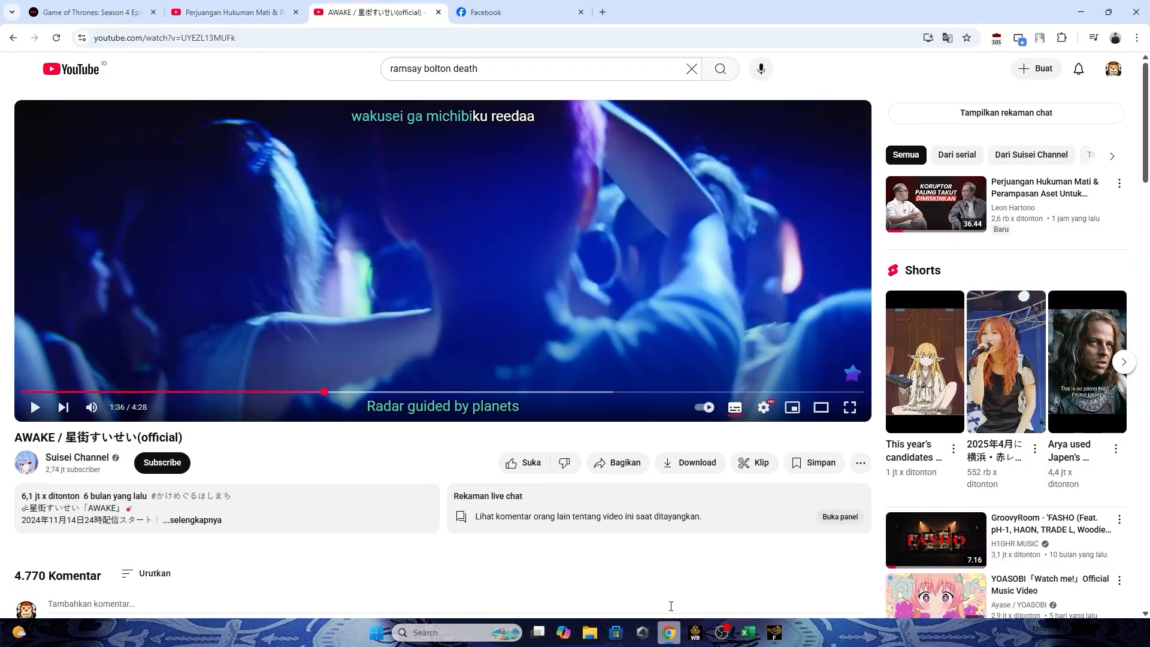
{"action": "left_click", "coordinate": [602, 12]}
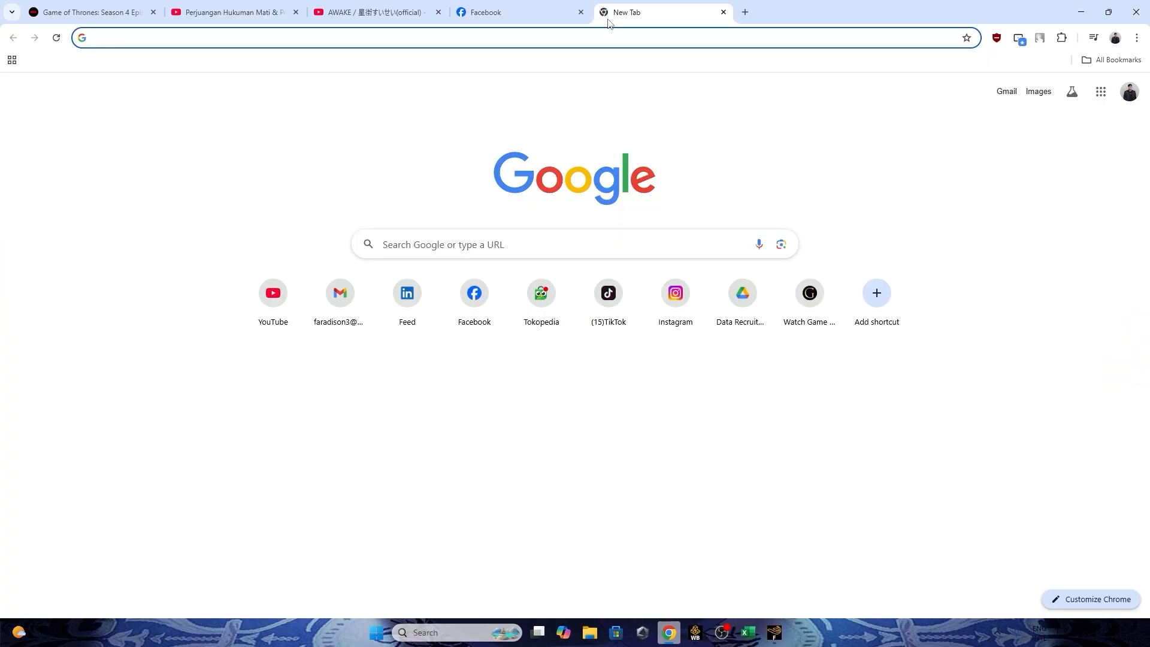
{"action": "type", "text": "celcius t"}
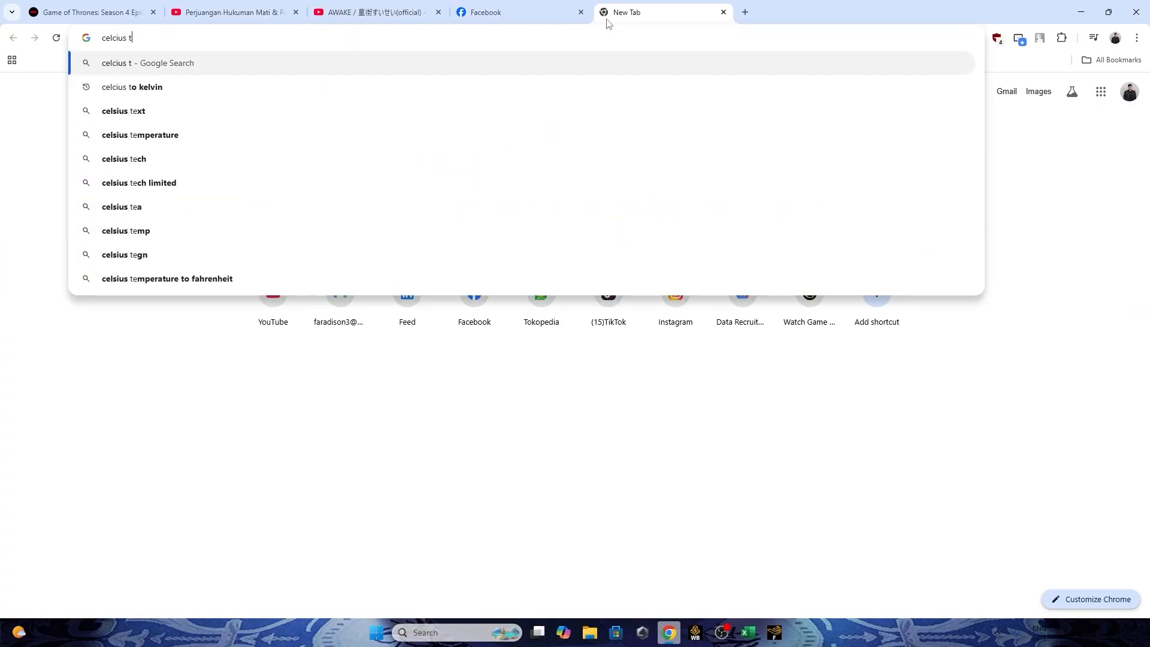
{"action": "type", "text": "o"}
{"action": "key", "text": "Down"}
{"action": "key", "text": "Return"}
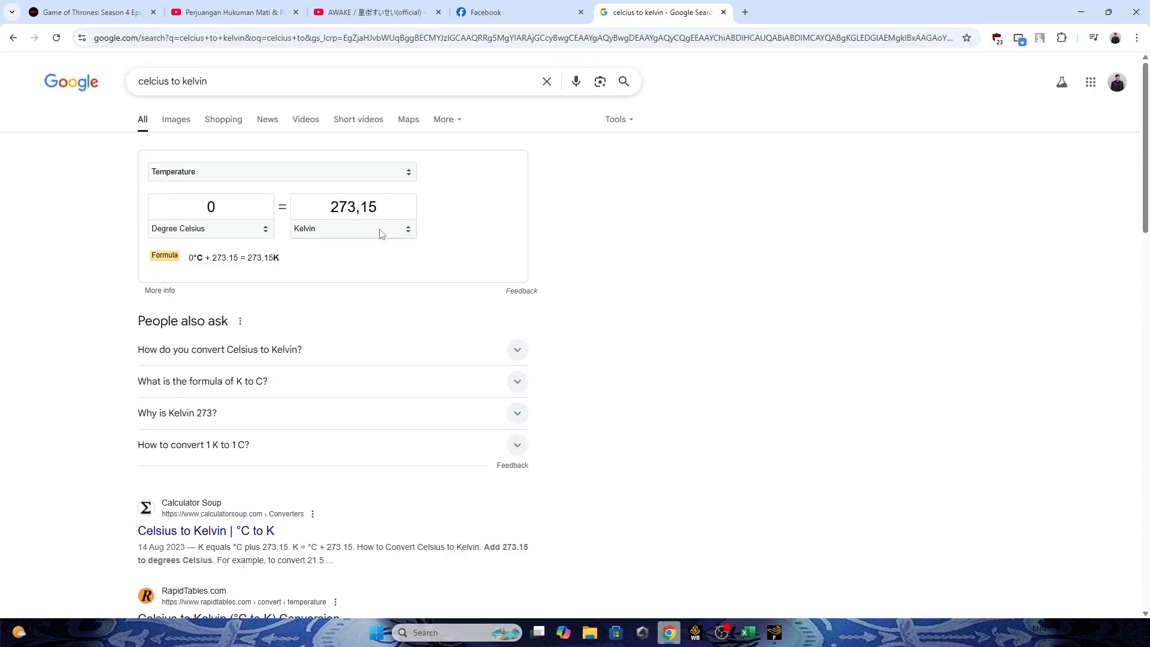
Convert 100 degrees Celsius to Kelvin in Google's temperature converter and copy the result.
{"action": "left_click", "coordinate": [234, 228]}
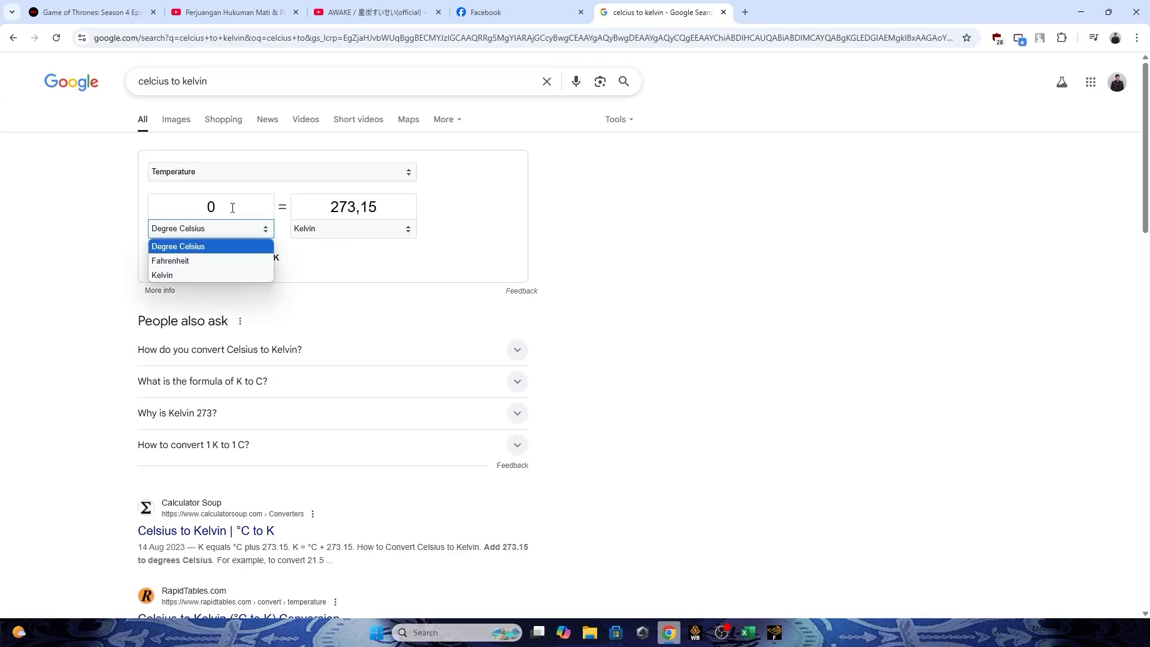
{"action": "left_click", "coordinate": [164, 209]}
{"action": "type", "text": "100"}
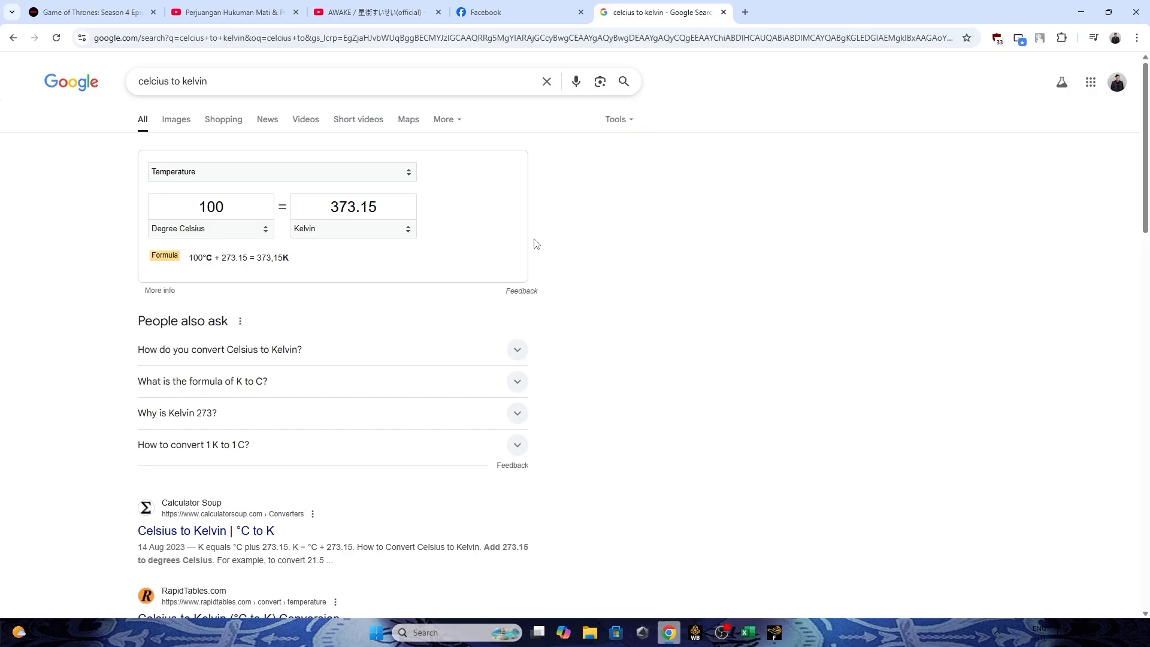
{"action": "left_click_drag", "start_coordinate": [378, 207], "coordinate": [326, 206]}
{"action": "left_click", "coordinate": [383, 259]}
{"action": "left_click", "coordinate": [391, 206]}
{"action": "key", "text": "ctrl+a"}
{"action": "key", "text": "ctrl+c"}
Return to Fluent, set inlet-oil's total temperature to 373.15 K, apply it and close the settings.
{"action": "key", "text": "alt+Tab"}
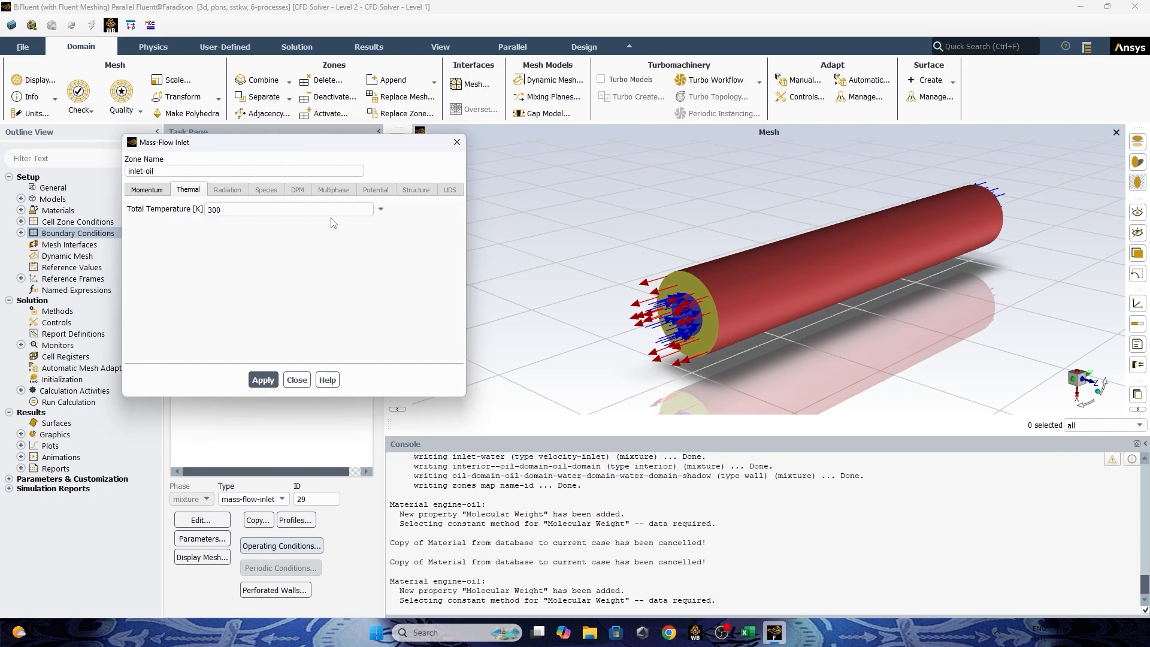
{"action": "double_click", "coordinate": [331, 210]}
{"action": "key", "text": "ctrl+v"}
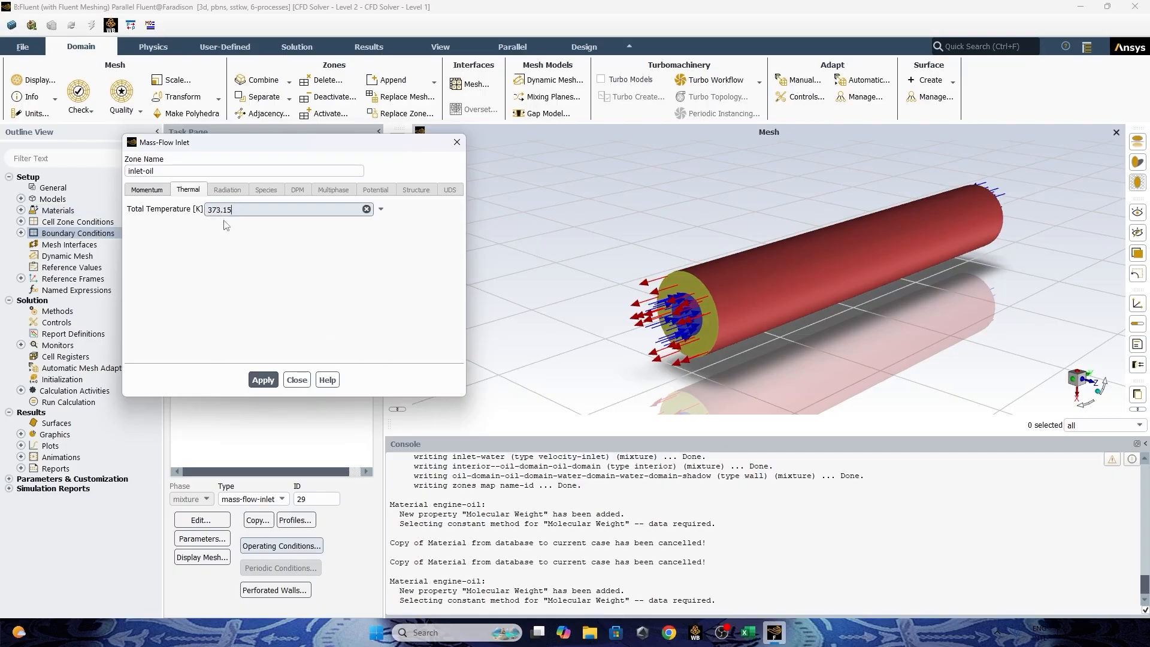
{"action": "left_click", "coordinate": [267, 384]}
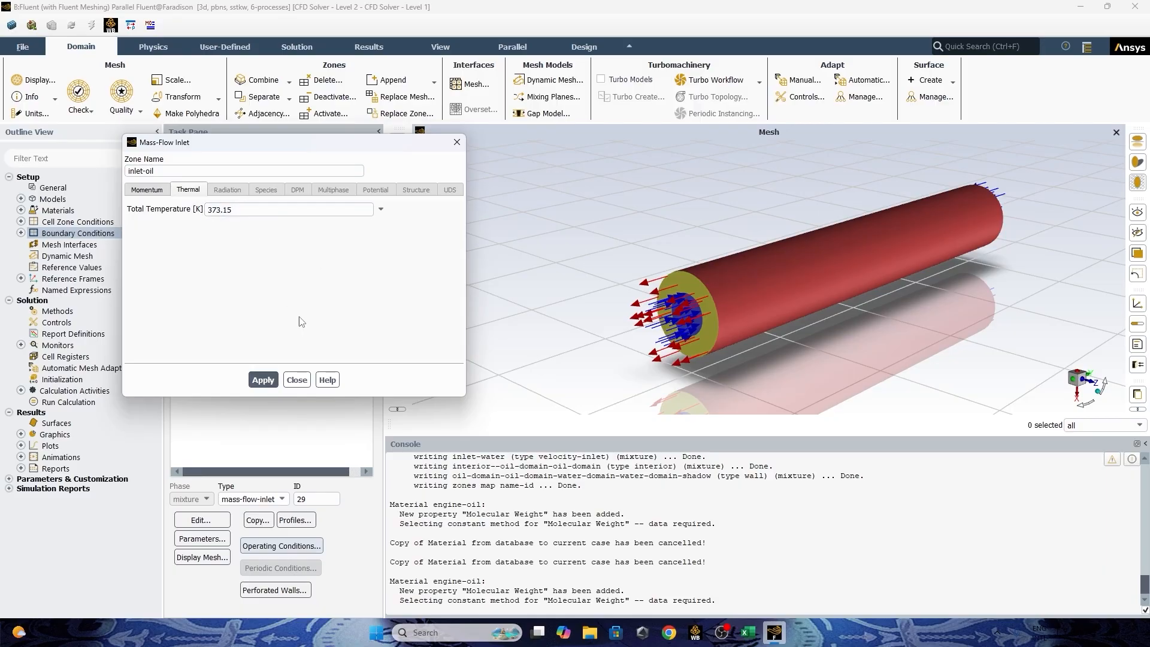
{"action": "left_click", "coordinate": [296, 380]}
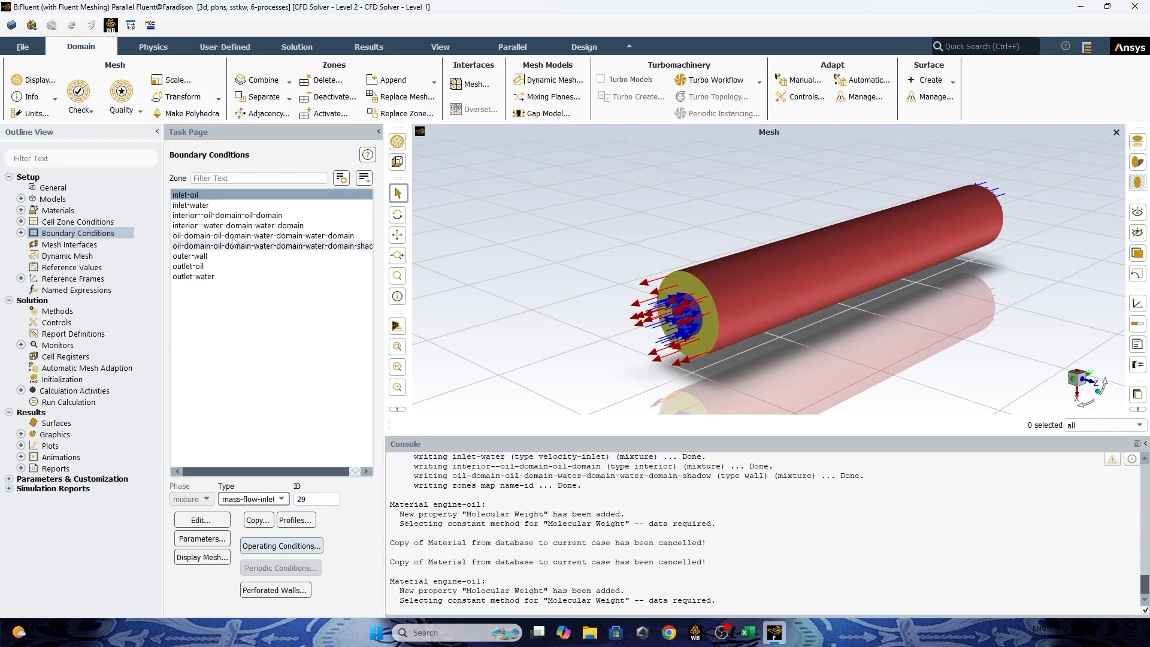
Change the boundary type of inlet-water to mass-flow-inlet.
{"action": "left_click", "coordinate": [202, 206]}
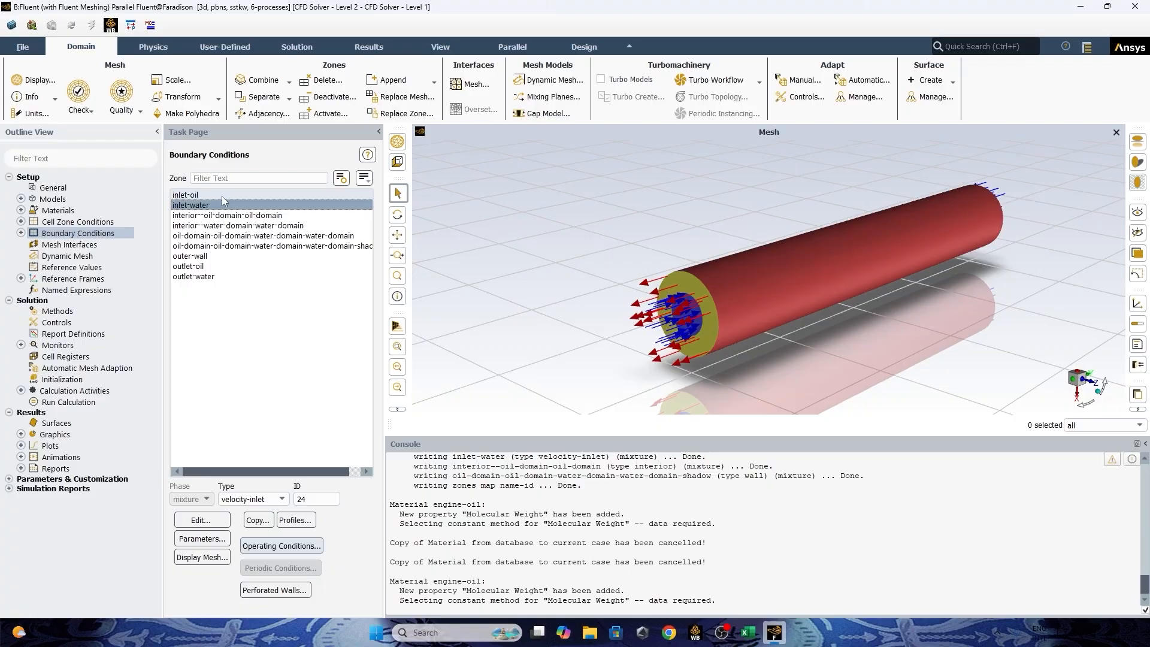
{"action": "left_click", "coordinate": [257, 500]}
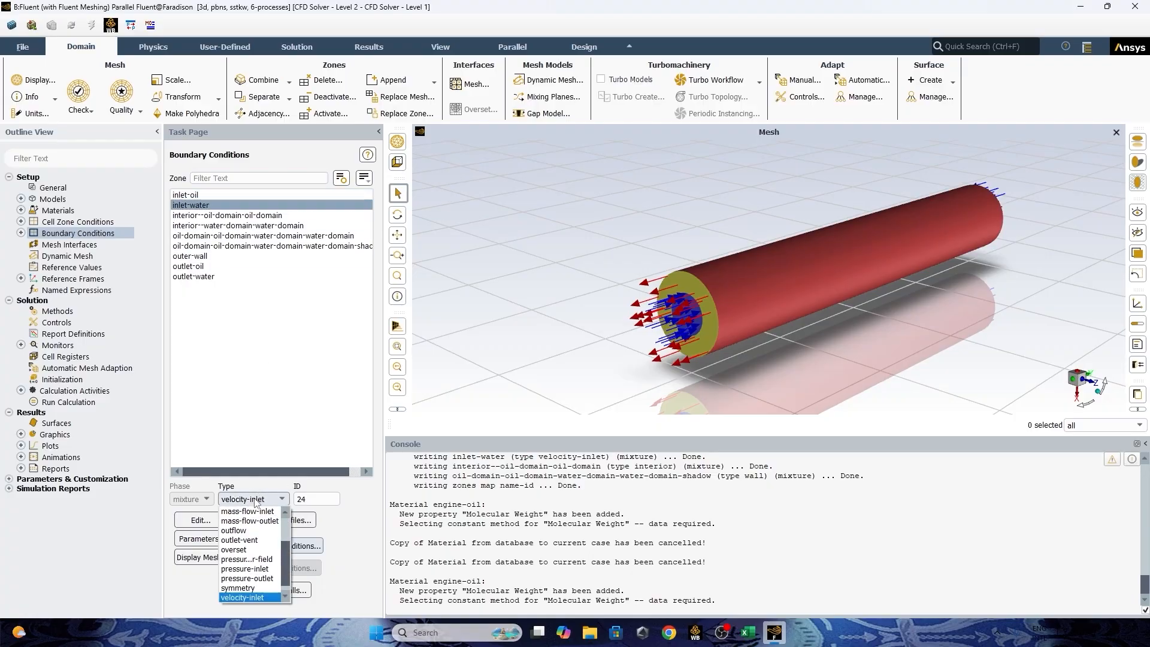
{"action": "left_click", "coordinate": [259, 508]}
{"action": "left_click", "coordinate": [257, 502]}
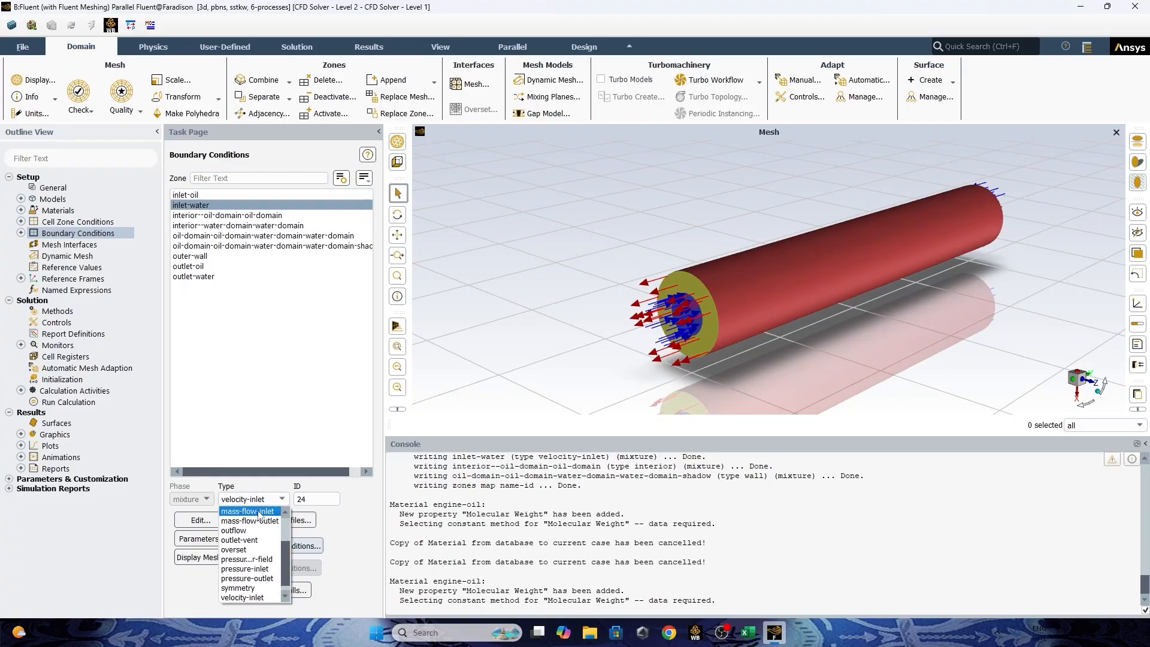
{"action": "left_click", "coordinate": [252, 530]}
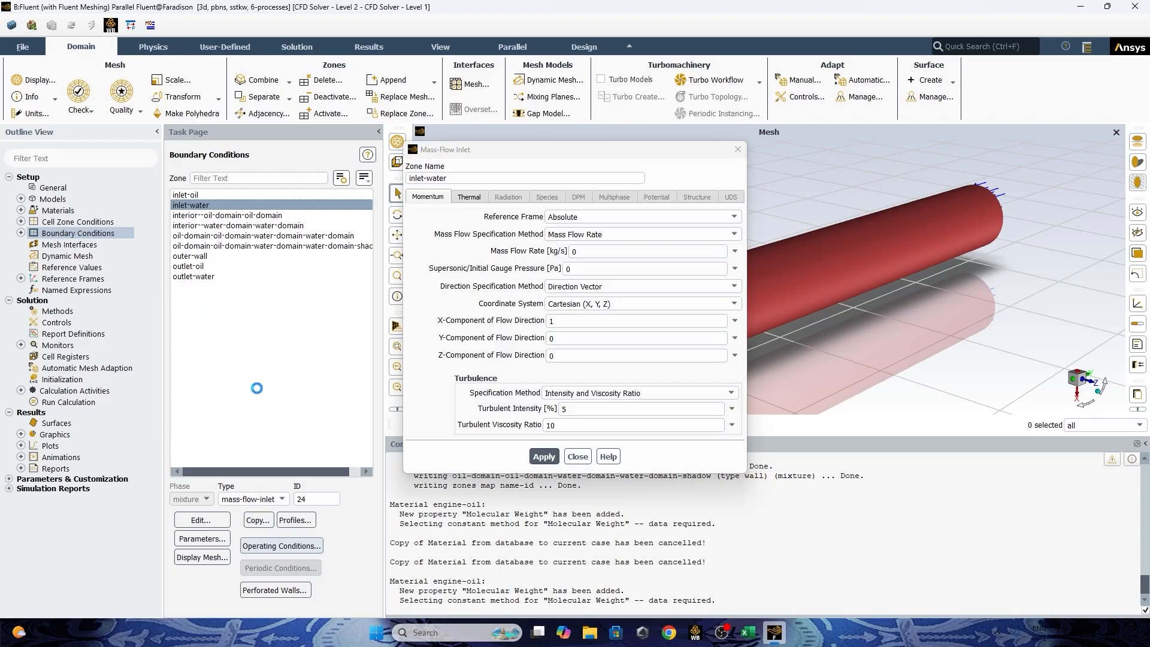
Set inlet-water's mass flow rate to 2 kg/s, checking the Excel workbook, and make its flow direction Normal to Boundary.
{"action": "left_click", "coordinate": [575, 252]}
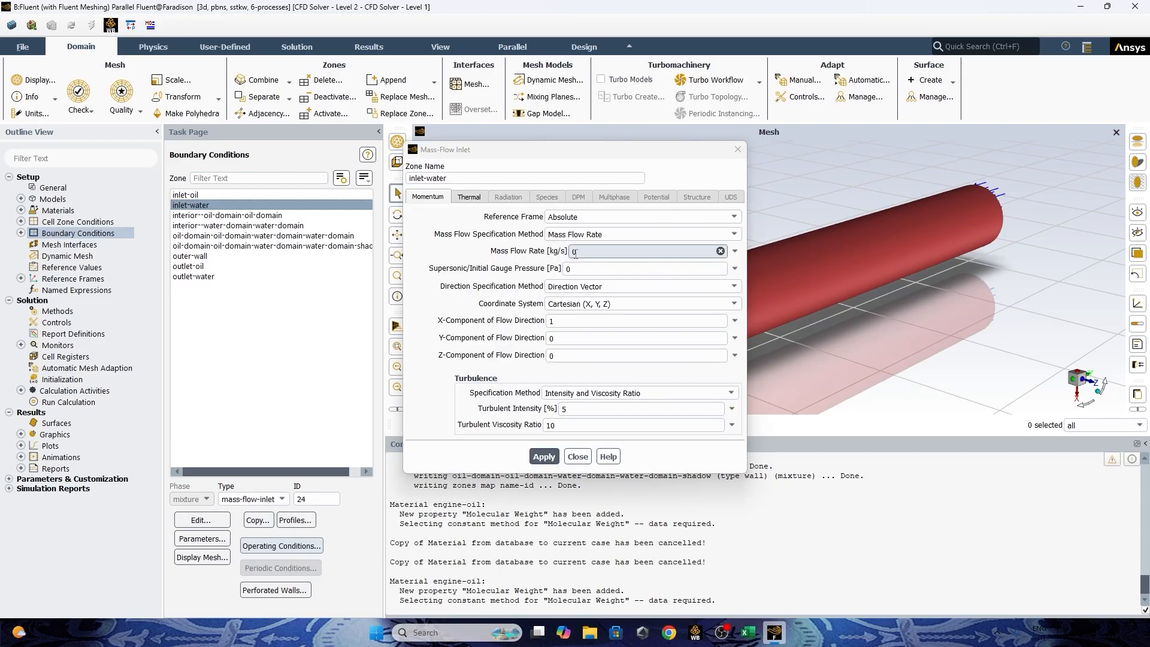
{"action": "left_click", "coordinate": [747, 633]}
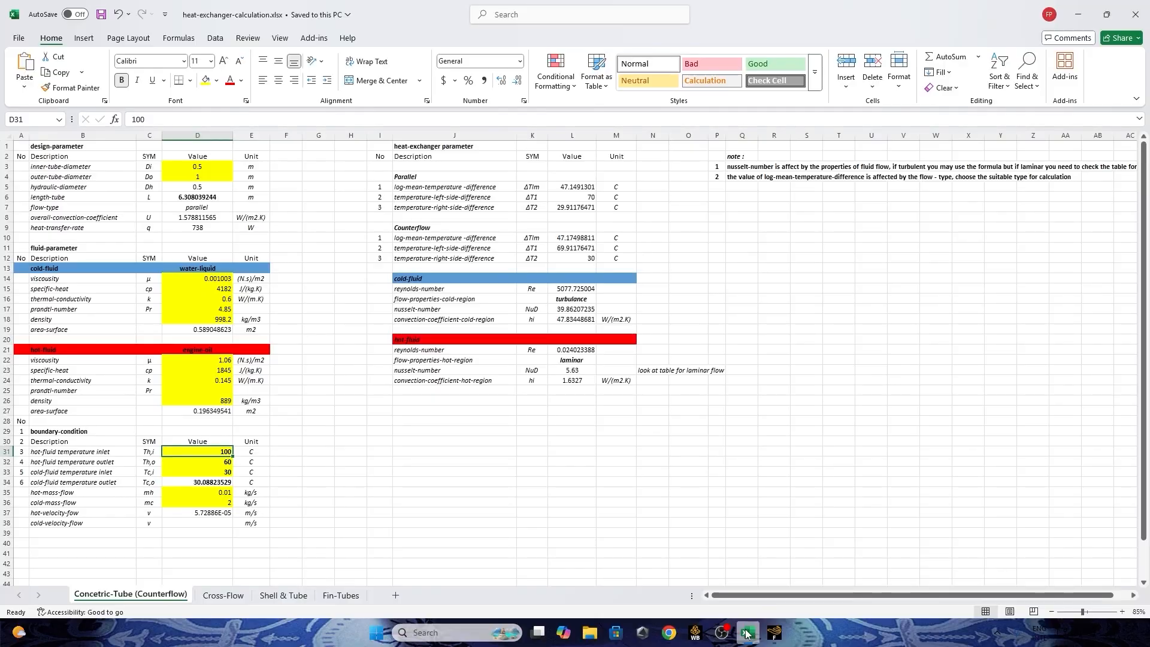
{"action": "left_click", "coordinate": [747, 633]}
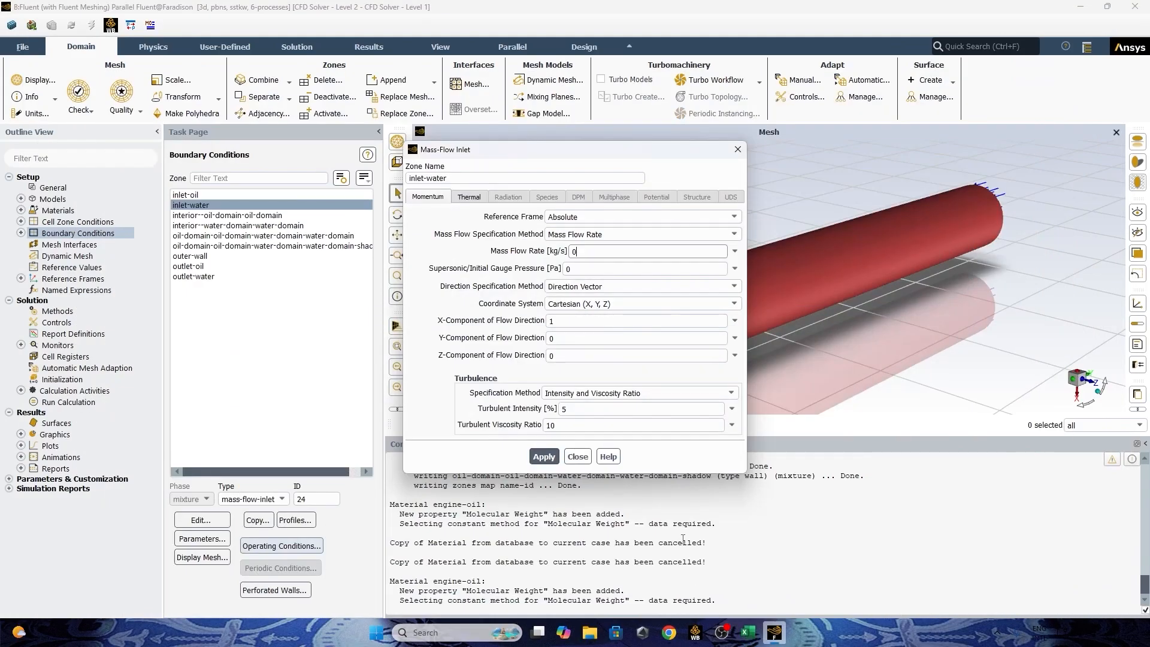
{"action": "left_click_drag", "start_coordinate": [609, 253], "coordinate": [525, 248]}
{"action": "left_click", "coordinate": [623, 287]}
{"action": "left_click", "coordinate": [629, 303]}
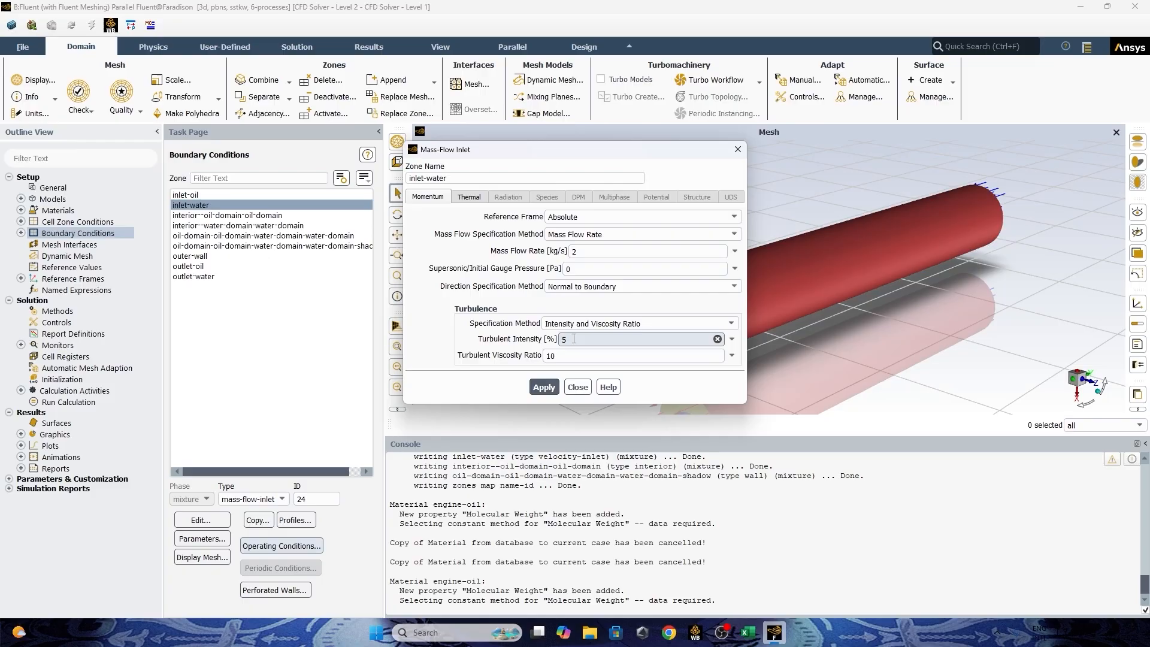
Specify inlet-water's turbulence by Intensity and Hydraulic Diameter, and inspect the annular inlet face in the mesh view.
{"action": "left_click", "coordinate": [605, 324]}
{"action": "left_click", "coordinate": [605, 364]}
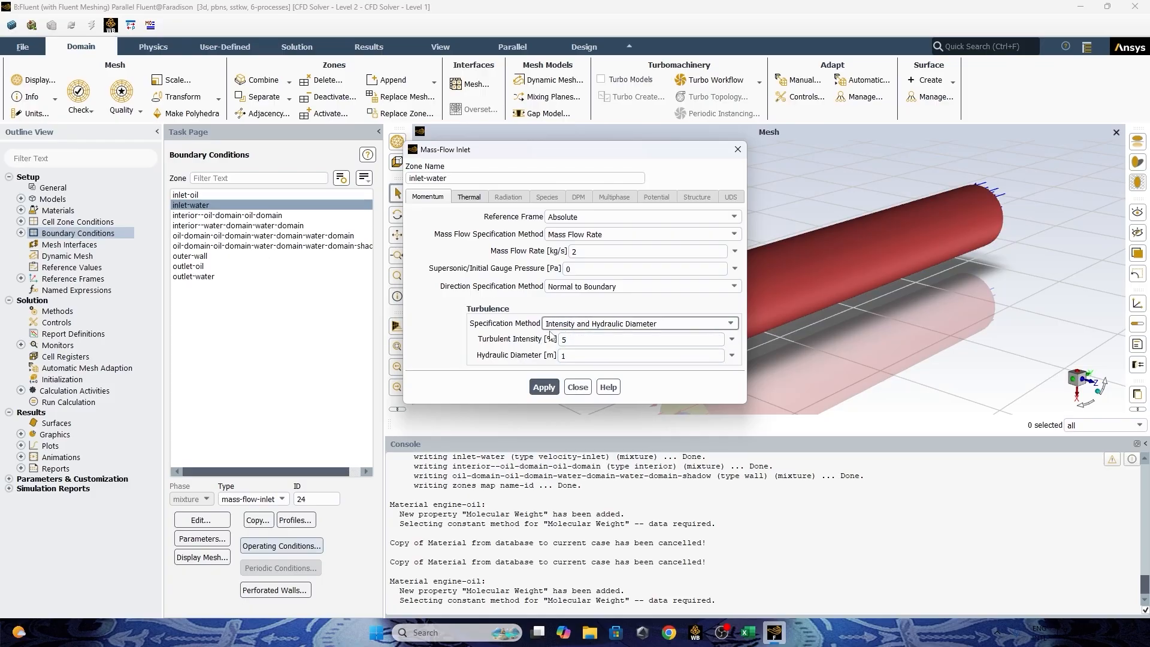
{"action": "left_click_drag", "start_coordinate": [638, 150], "coordinate": [399, 129]}
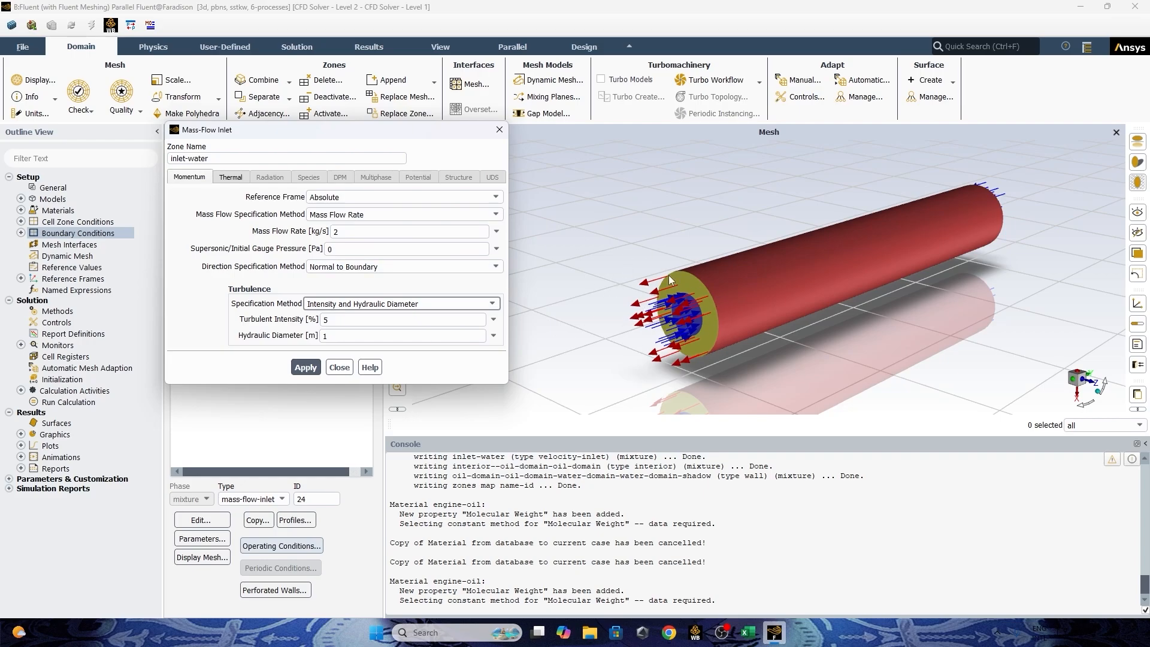
{"action": "scroll", "coordinate": [684, 276], "scroll_direction": "up", "scroll_amount": 3}
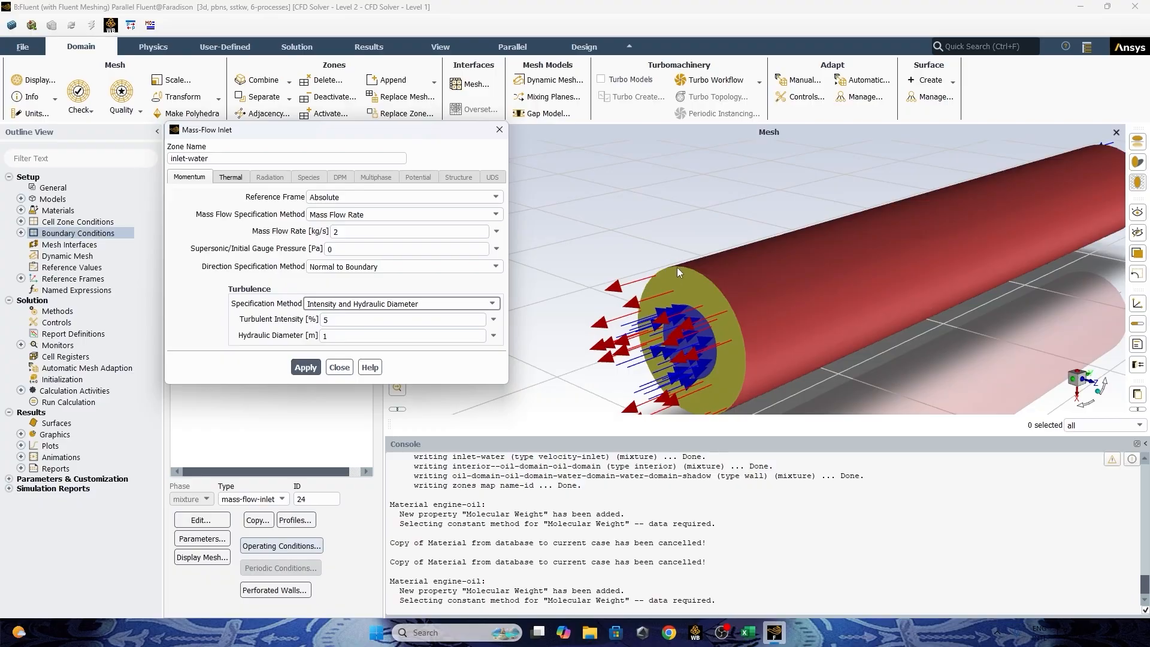
{"action": "scroll", "coordinate": [680, 303], "scroll_direction": "down", "scroll_amount": 2}
{"action": "mouse_move", "coordinate": [671, 333]}
{"action": "left_mouse_down"}
{"action": "mouse_move", "coordinate": [650, 293]}
{"action": "mouse_move", "coordinate": [645, 377]}
{"action": "mouse_move", "coordinate": [680, 331]}
{"action": "left_mouse_up"}
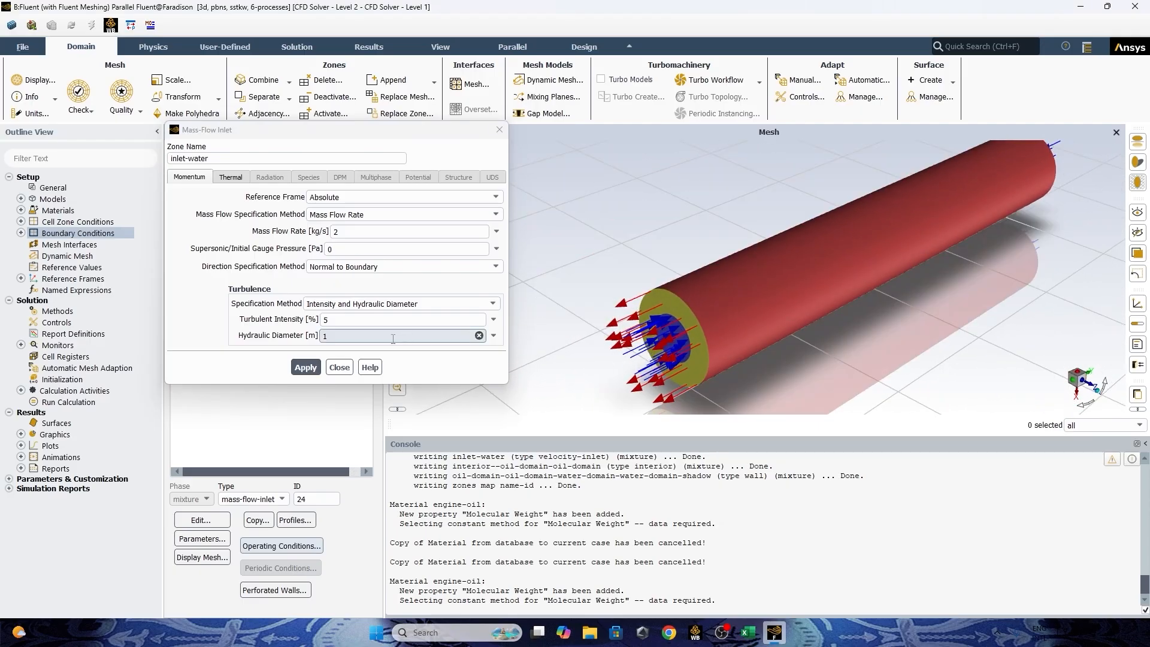
Check the tube diameters in the Excel workbook, then set inlet-water's hydraulic diameter to 0.5 m in Fluent and apply it.
{"action": "left_click", "coordinate": [748, 633]}
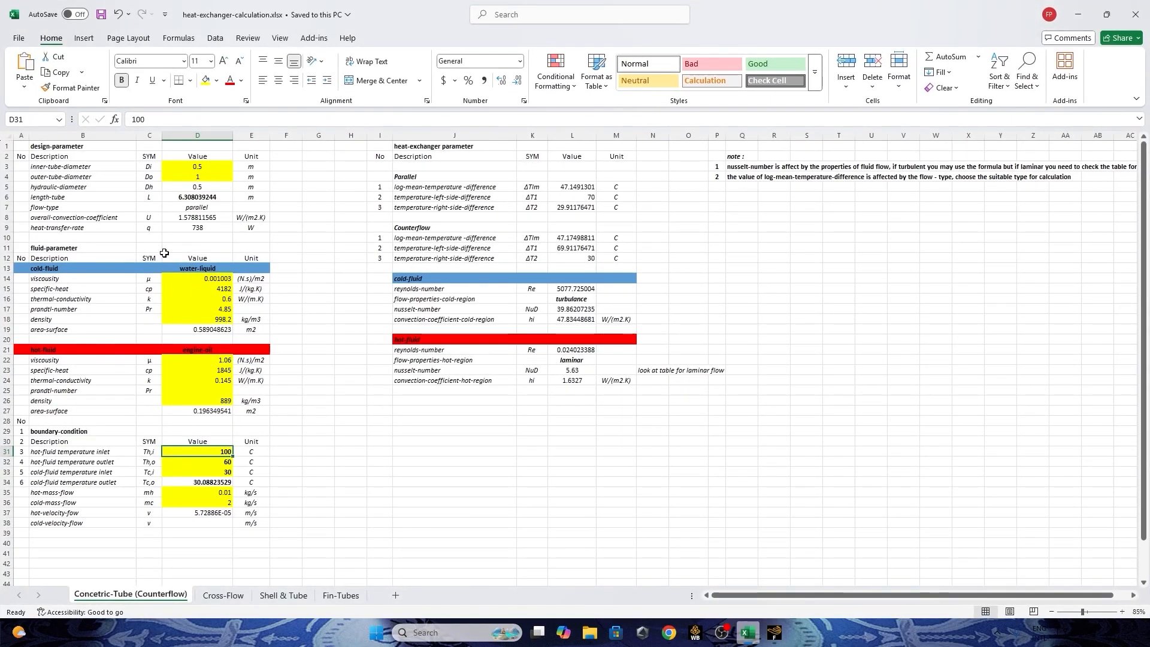
{"action": "left_click", "coordinate": [204, 166]}
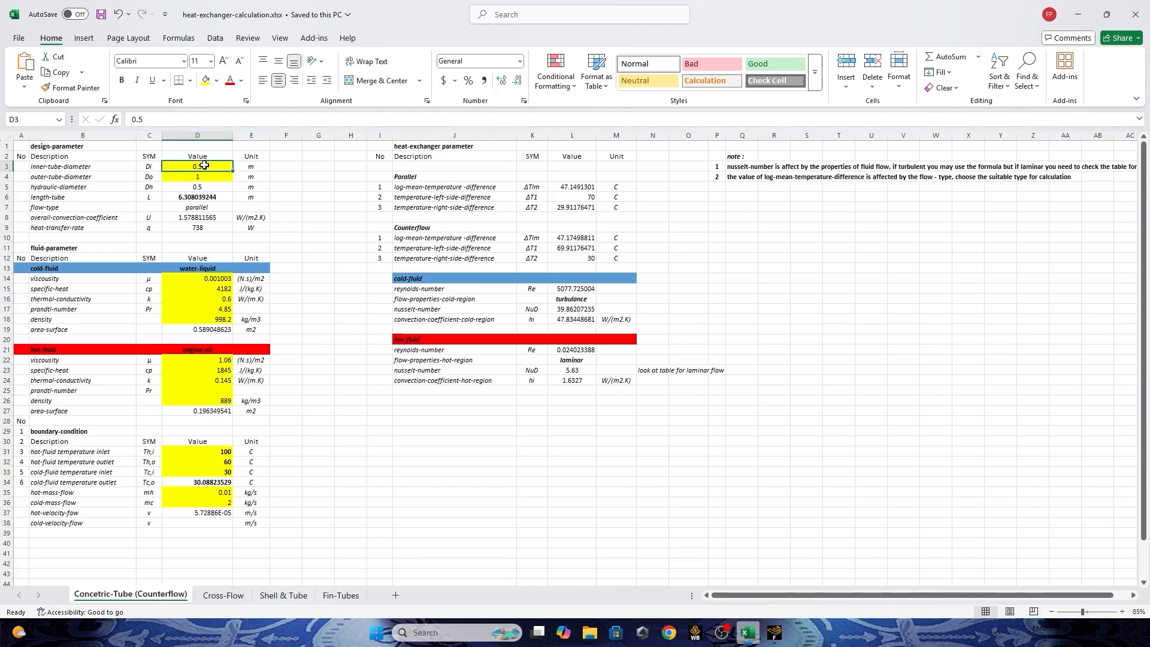
{"action": "left_click", "coordinate": [774, 633]}
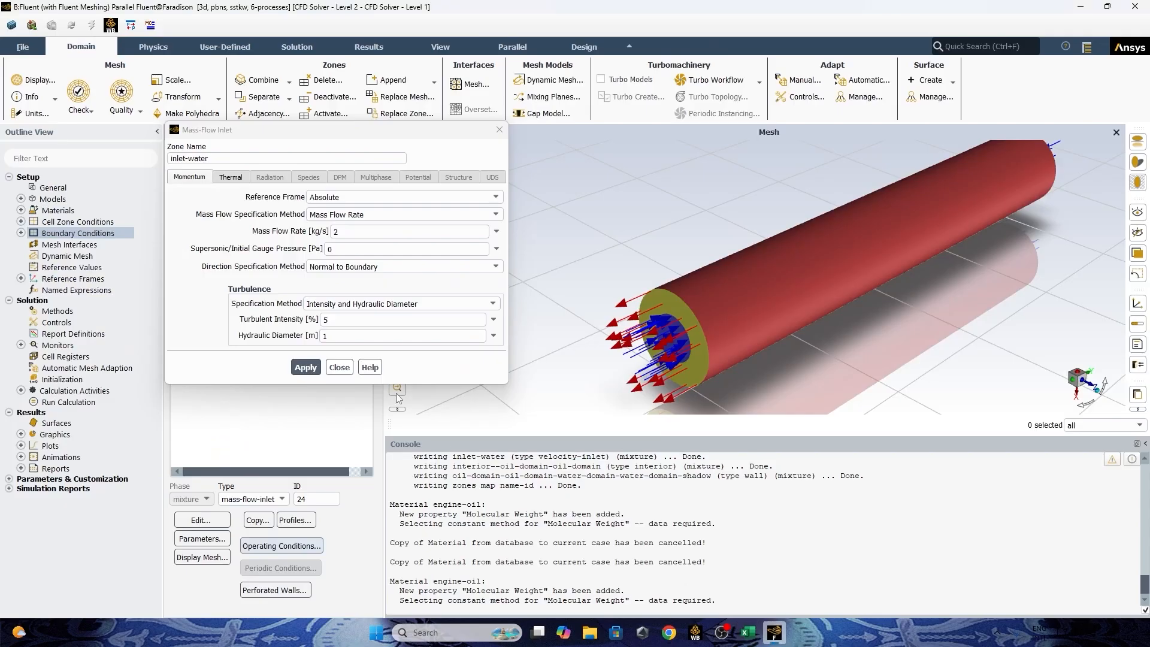
{"action": "double_click", "coordinate": [327, 336]}
{"action": "type", "text": "0.5"}
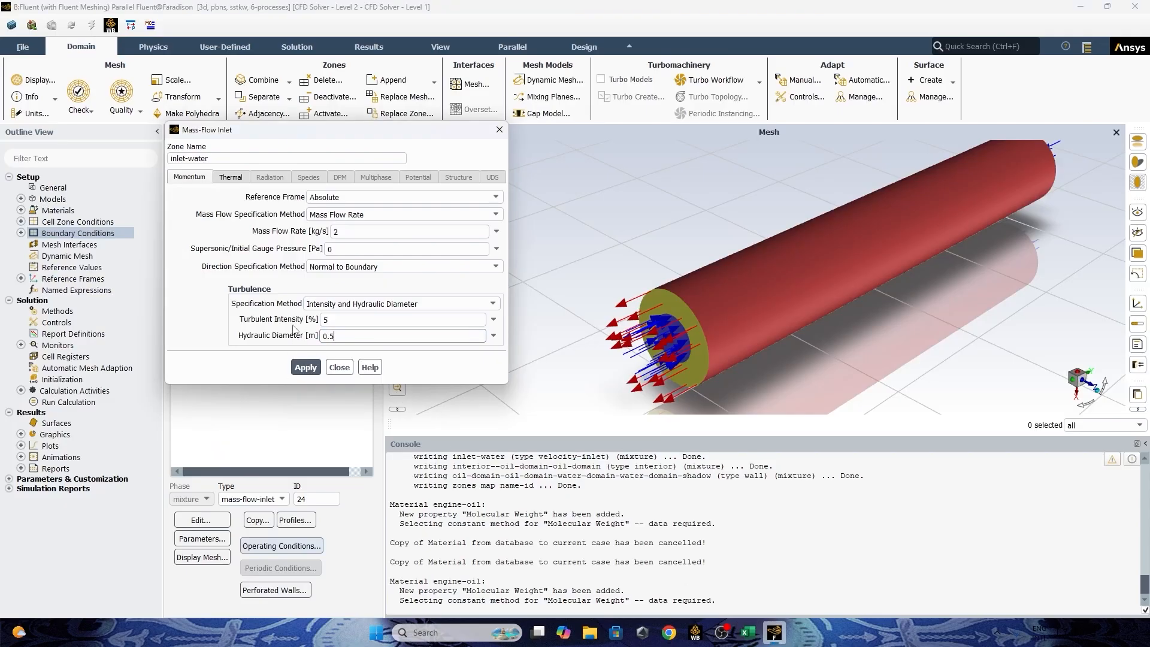
{"action": "left_click", "coordinate": [306, 367]}
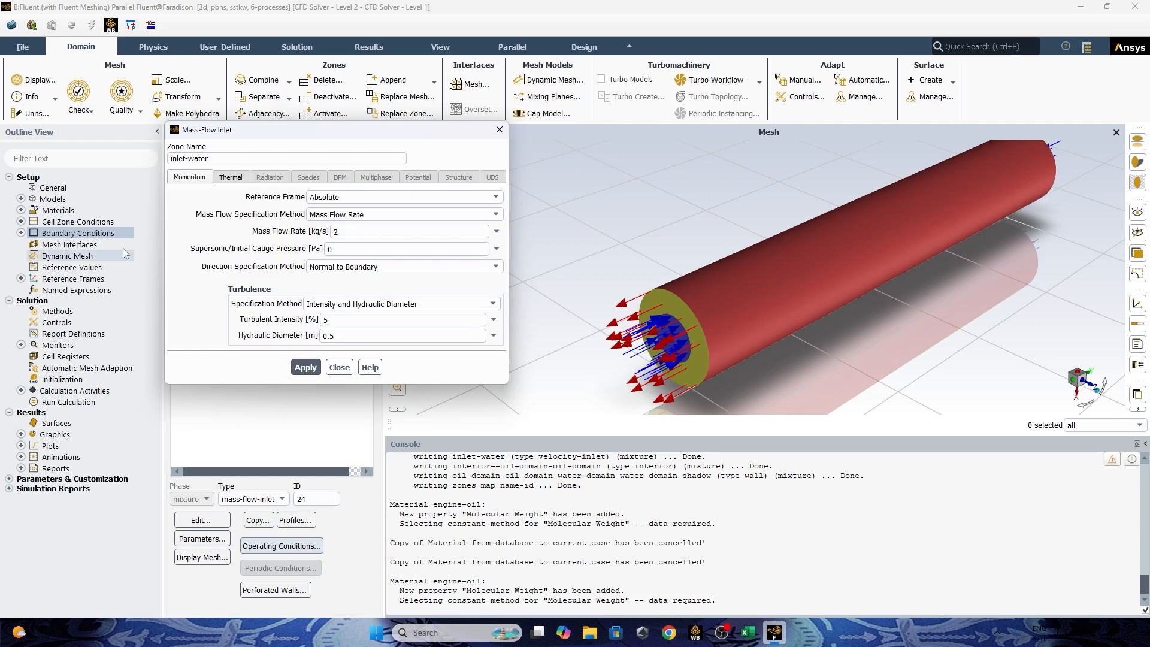
Open inlet-water's thermal settings and look up the cold-fluid inlet temperature in the Excel workbook.
{"action": "left_click", "coordinate": [232, 179]}
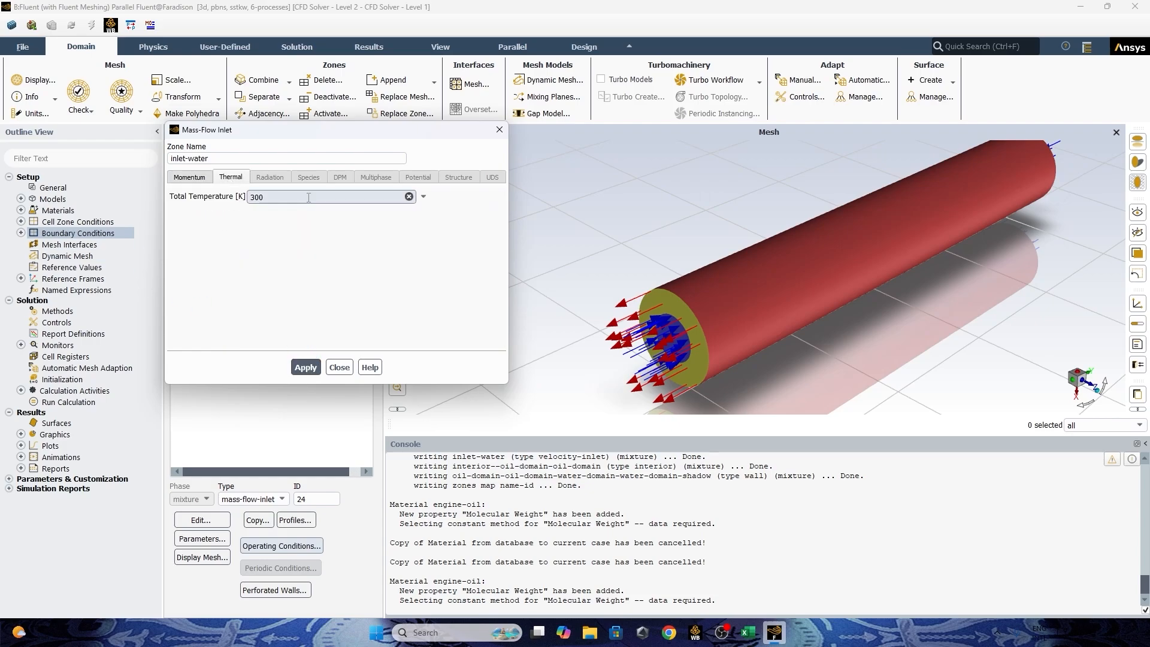
{"action": "left_click", "coordinate": [746, 633]}
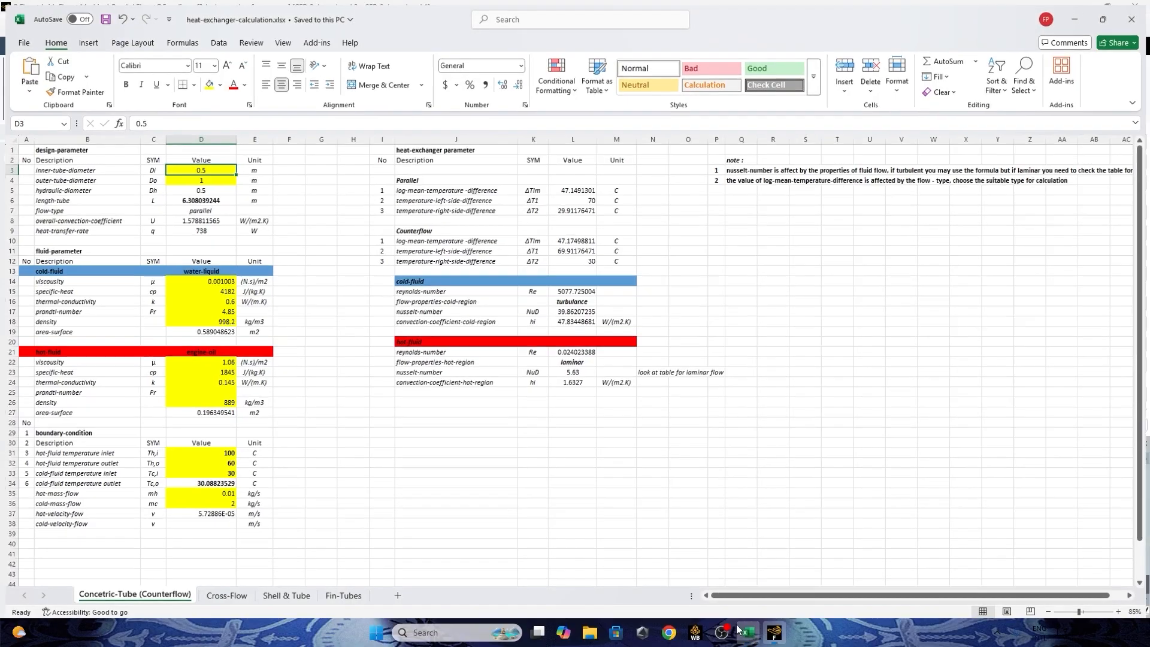
{"action": "left_click", "coordinate": [746, 633]}
{"action": "left_click", "coordinate": [747, 633]}
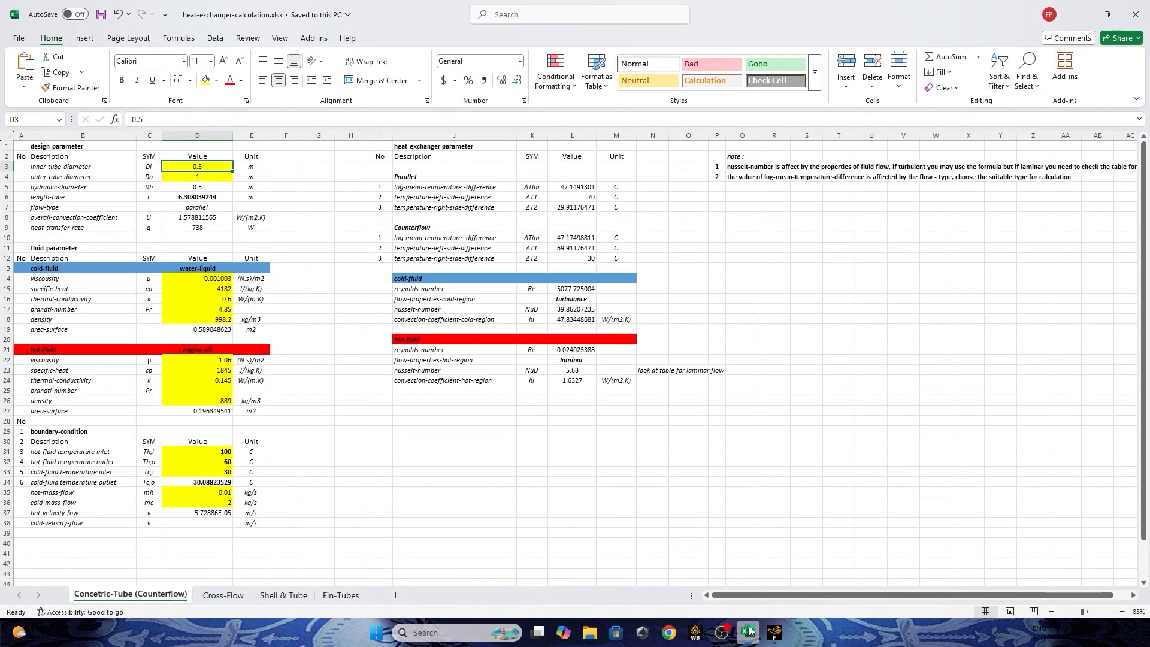
{"action": "left_click", "coordinate": [747, 634]}
{"action": "left_click", "coordinate": [747, 633]}
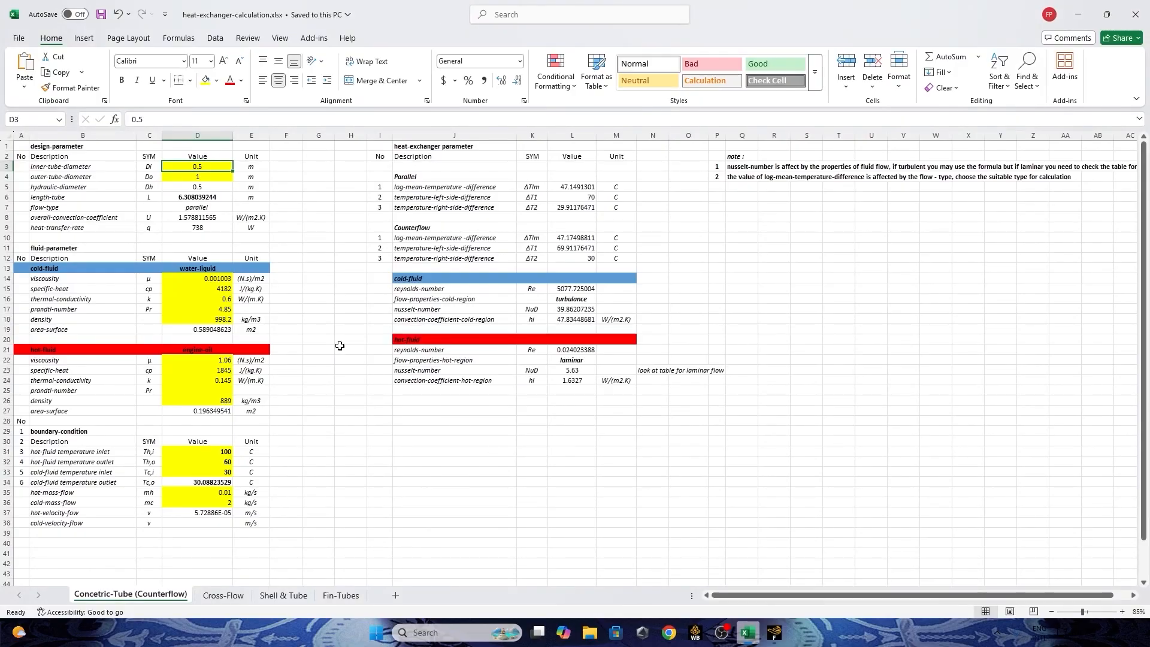
Switch to Chrome, convert 30 degrees Celsius to kelvin in the temperature converter, and copy the result.
{"action": "left_click", "coordinate": [666, 635]}
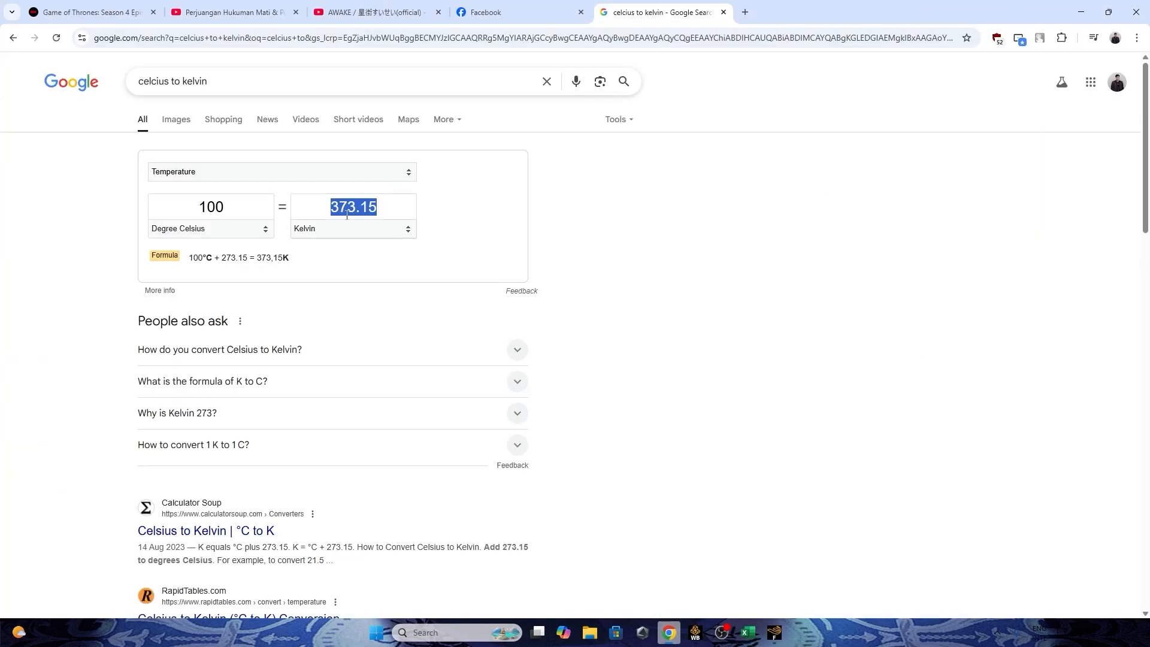
{"action": "left_click", "coordinate": [211, 207]}
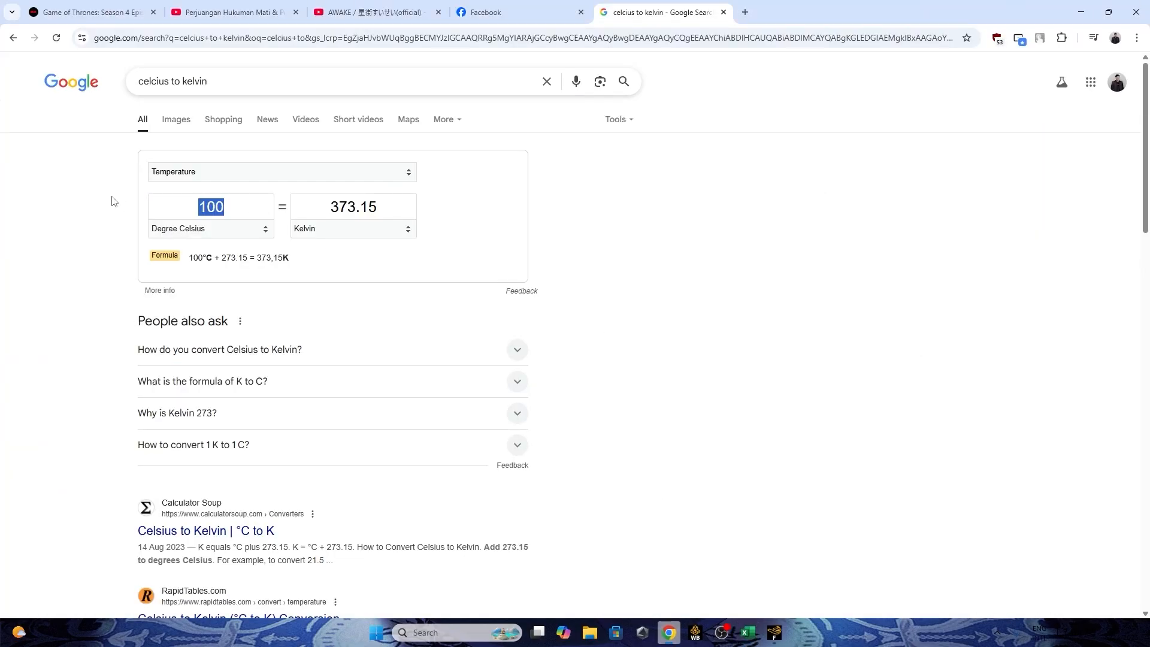
{"action": "type", "text": "30"}
{"action": "left_click_drag", "start_coordinate": [379, 218], "coordinate": [284, 217]}
{"action": "key", "text": "ctrl+c"}
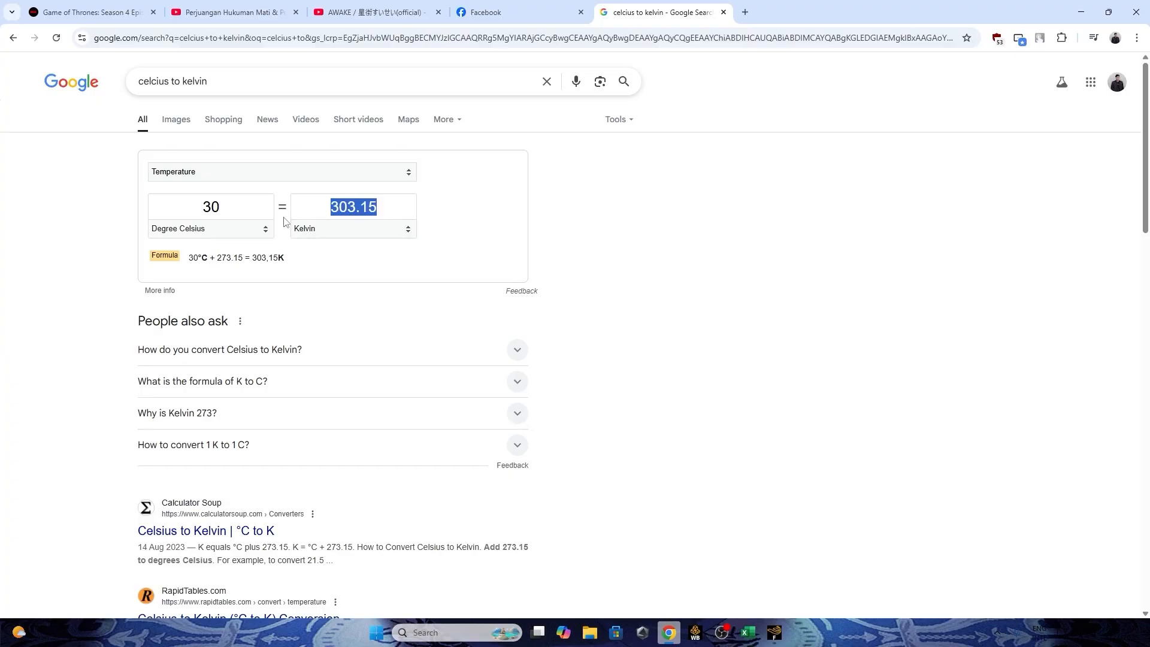
Return to Fluent, set inlet-water's total temperature to 303.15 K, apply it and close the boundary settings.
{"action": "key", "text": "alt+Tab"}
{"action": "key", "text": "alt+Tab"}
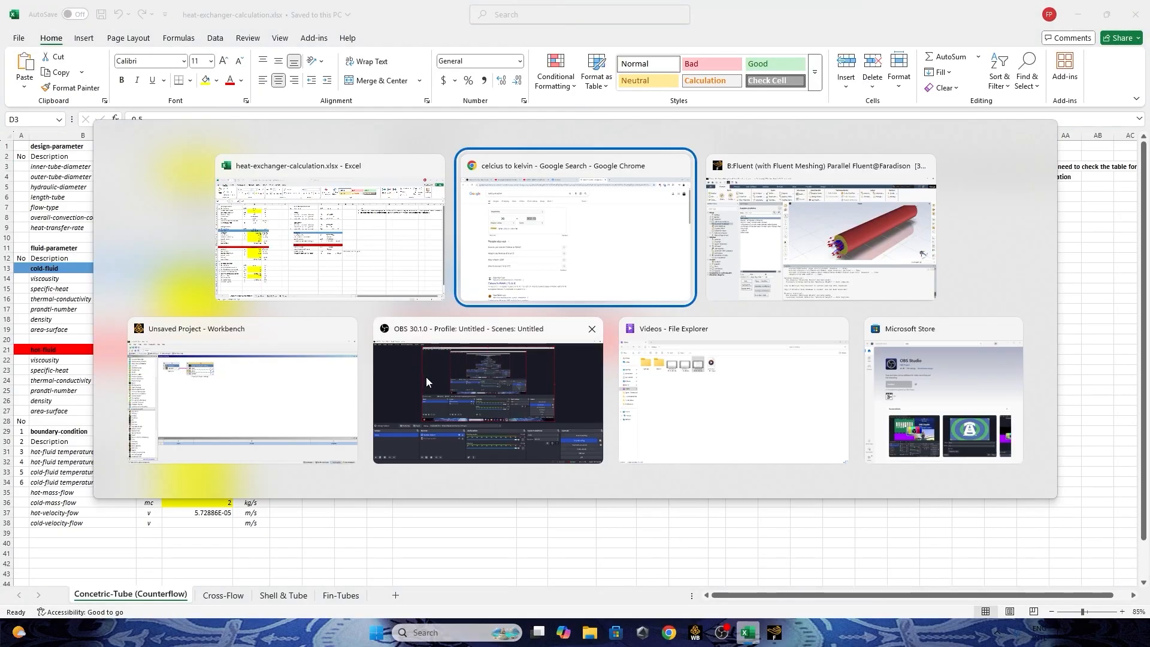
{"action": "key", "text": "alt+Tab"}
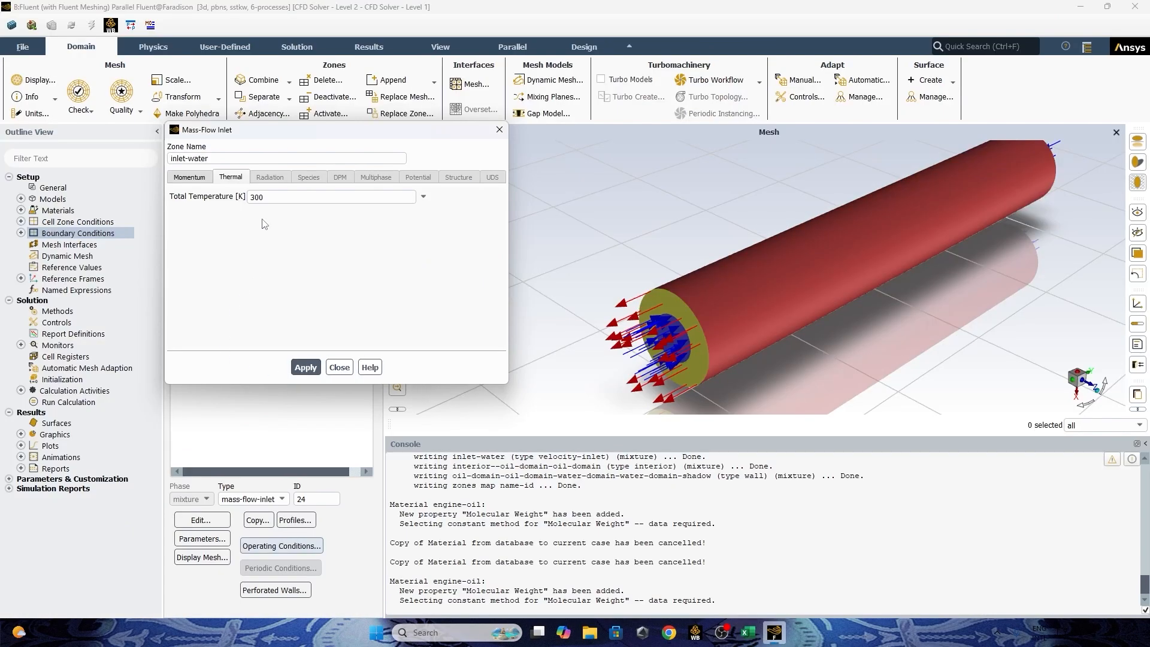
{"action": "key", "text": "ctrl+v"}
{"action": "left_click", "coordinate": [305, 367]}
{"action": "left_click", "coordinate": [204, 178]}
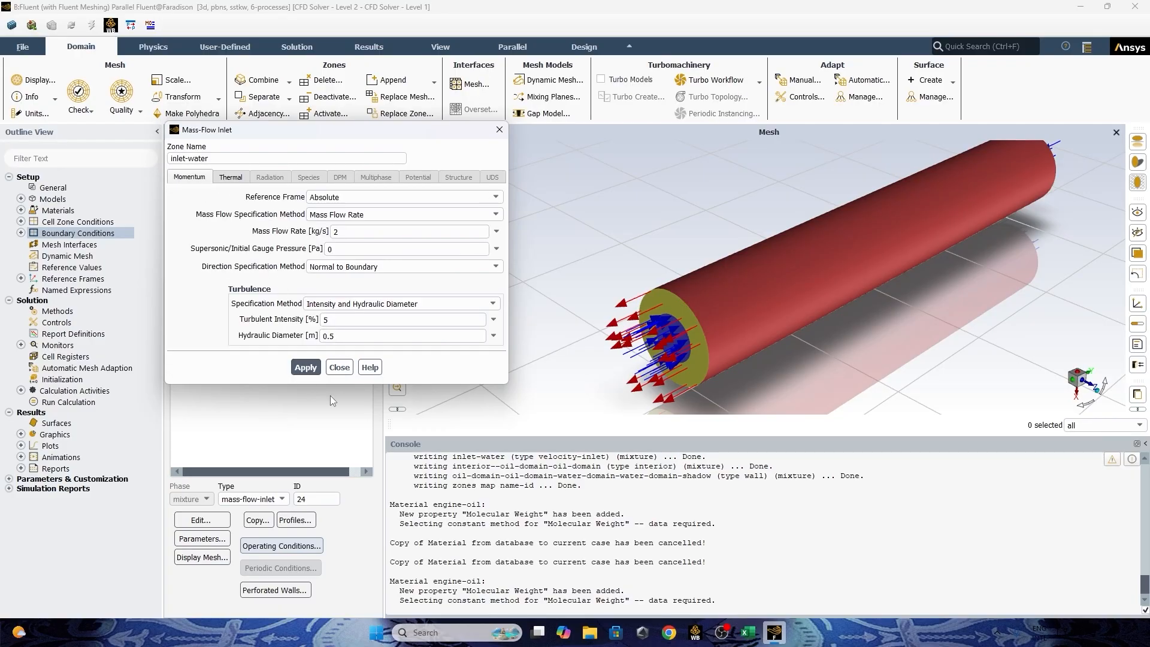
{"action": "left_click", "coordinate": [339, 367]}
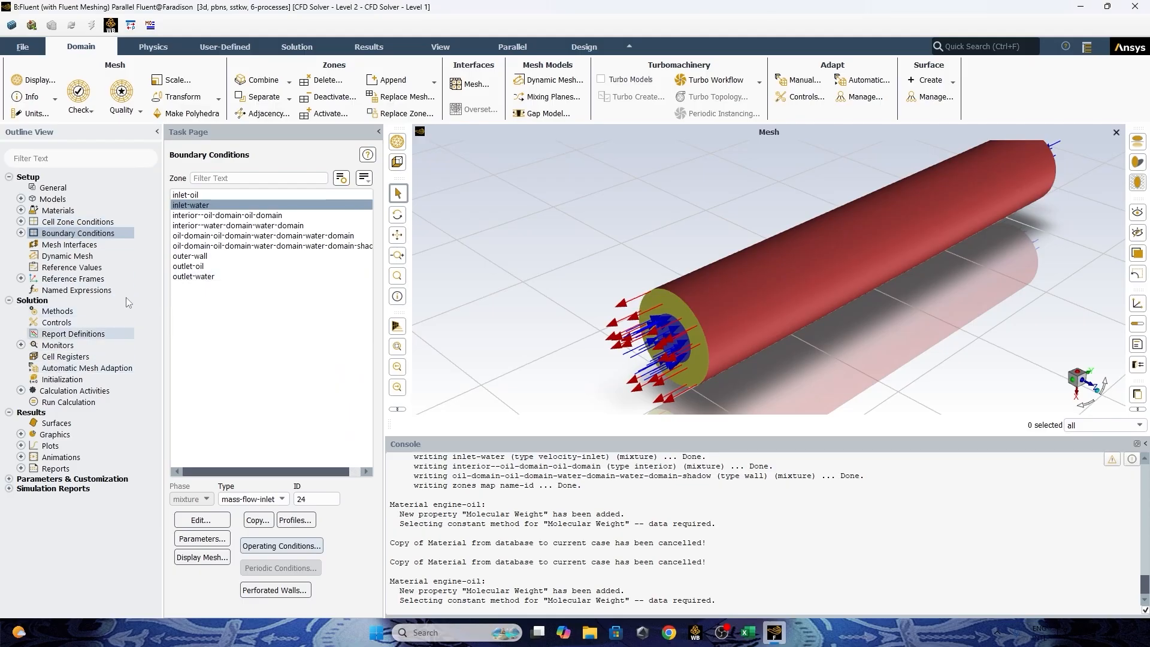
Open the outlet-oil boundary settings and specify its backflow turbulence by Intensity and Hydraulic Diameter.
{"action": "left_click", "coordinate": [21, 233]}
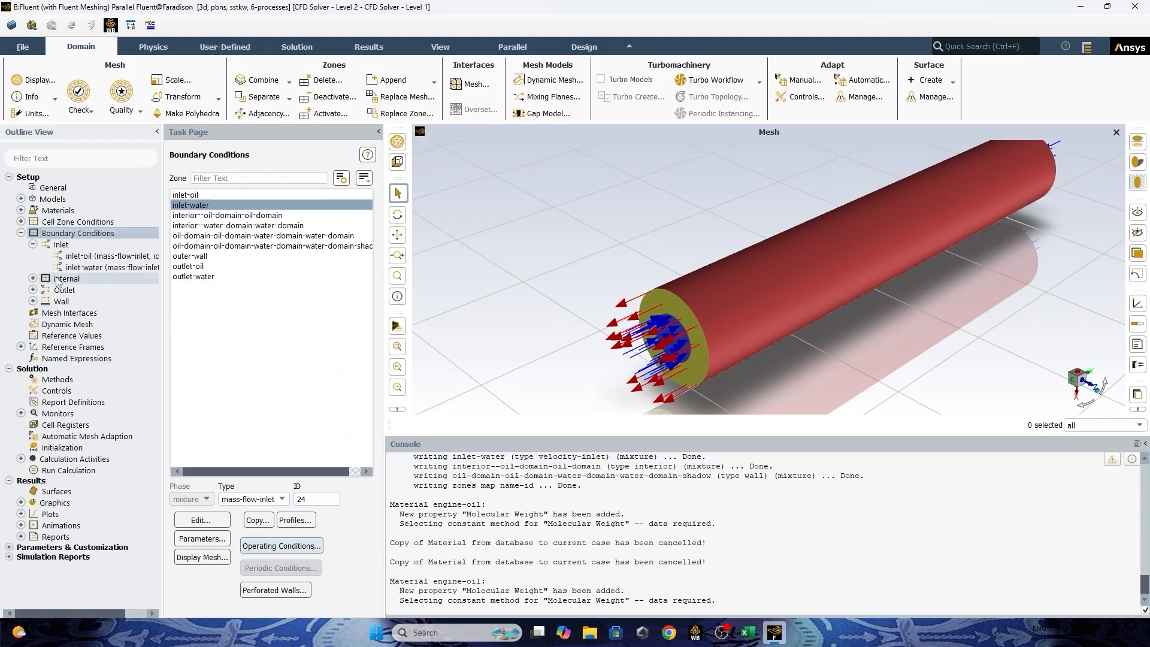
{"action": "left_click", "coordinate": [33, 244]}
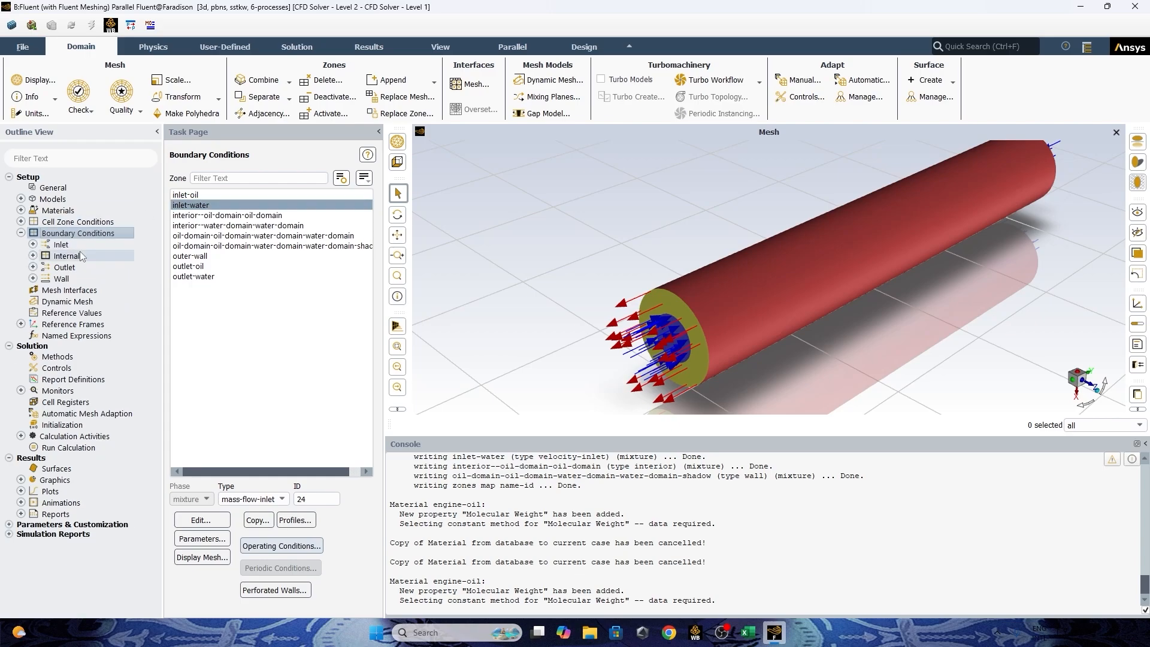
{"action": "double_click", "coordinate": [70, 268]}
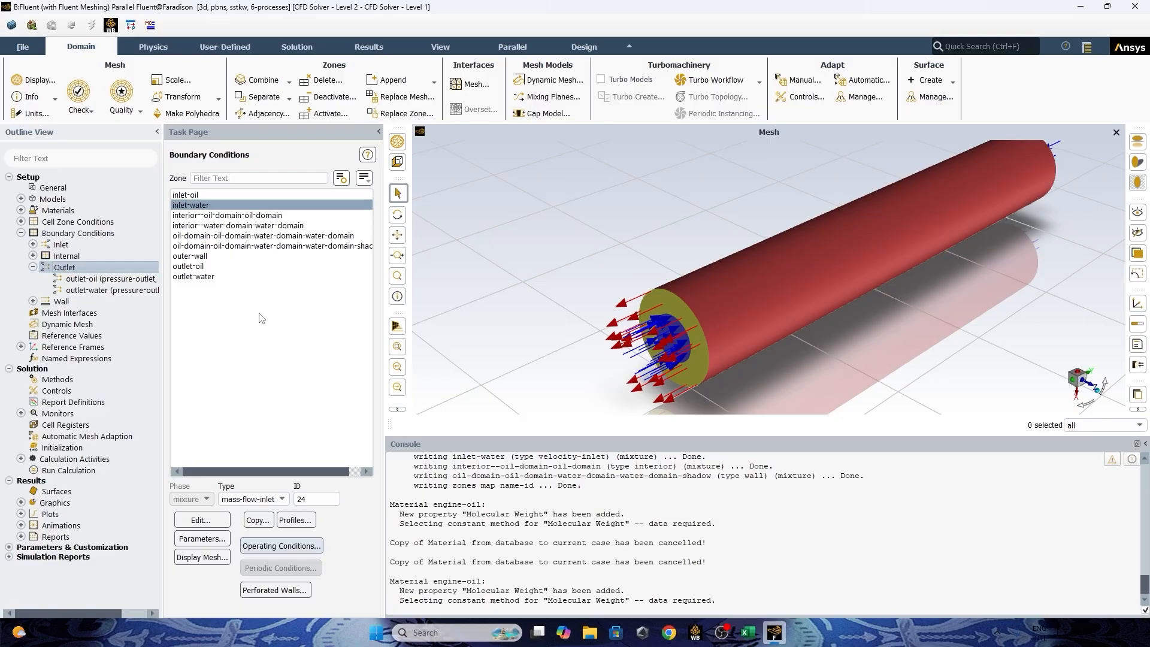
{"action": "scroll", "coordinate": [680, 278], "scroll_direction": "down", "scroll_amount": 2}
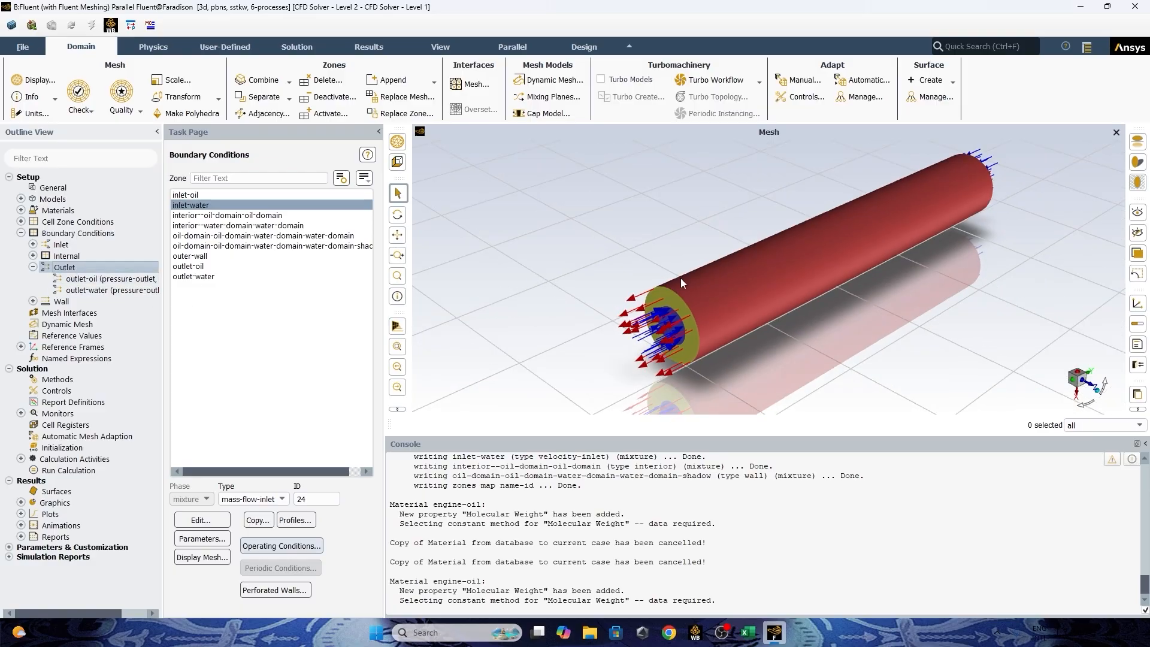
{"action": "middle_click_drag", "start_coordinate": [750, 261], "coordinate": [685, 296], "text": "ctrl"}
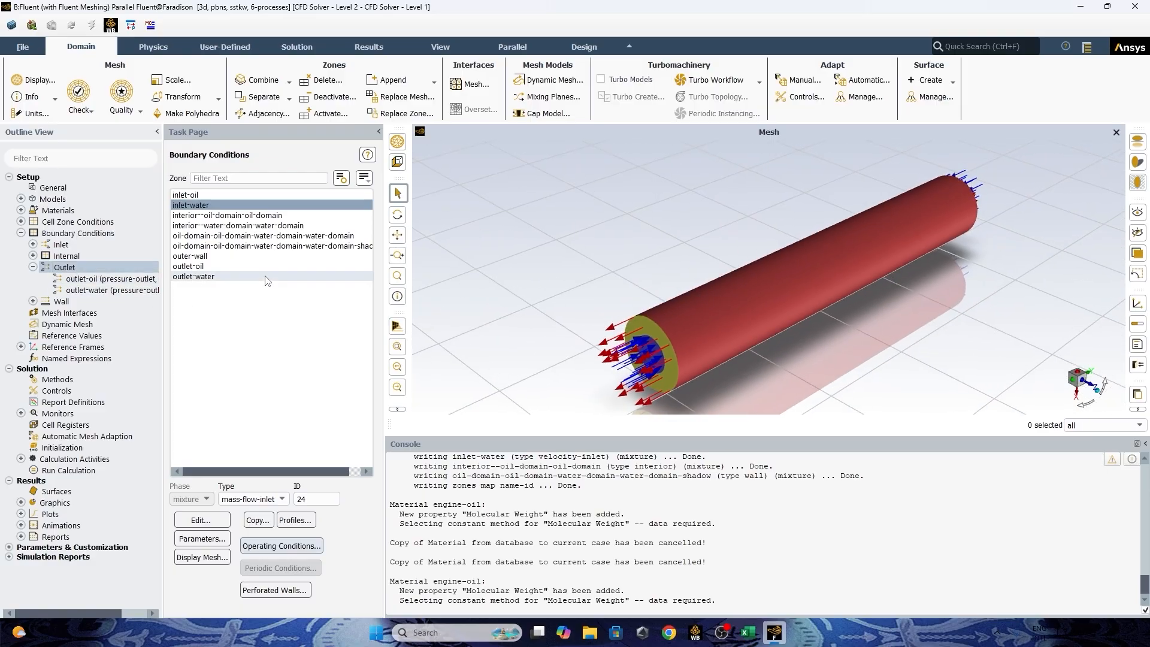
{"action": "left_click", "coordinate": [121, 279]}
{"action": "double_click", "coordinate": [125, 280]}
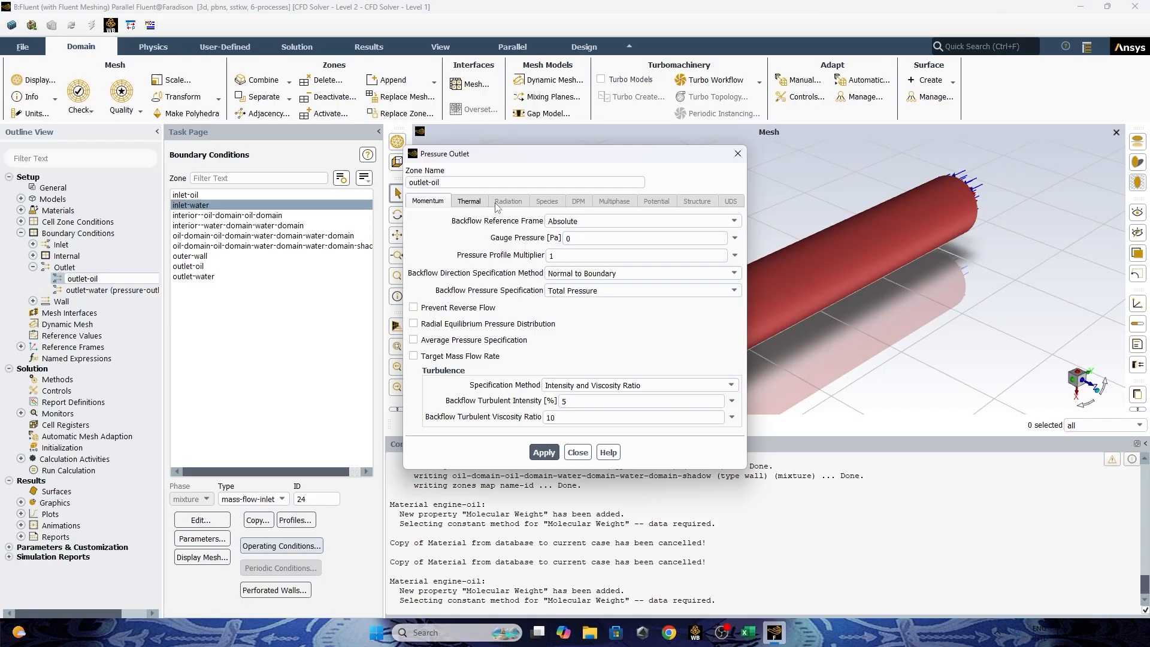
{"action": "left_click", "coordinate": [623, 387]}
{"action": "left_click", "coordinate": [619, 426]}
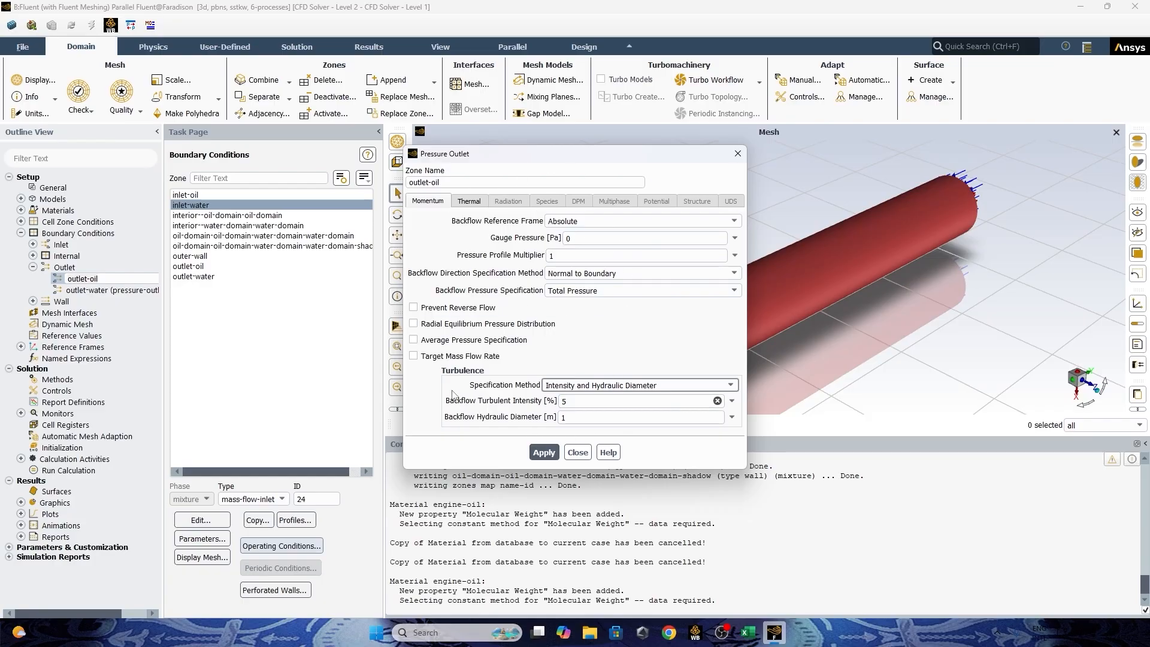
{"action": "left_click", "coordinate": [611, 389]}
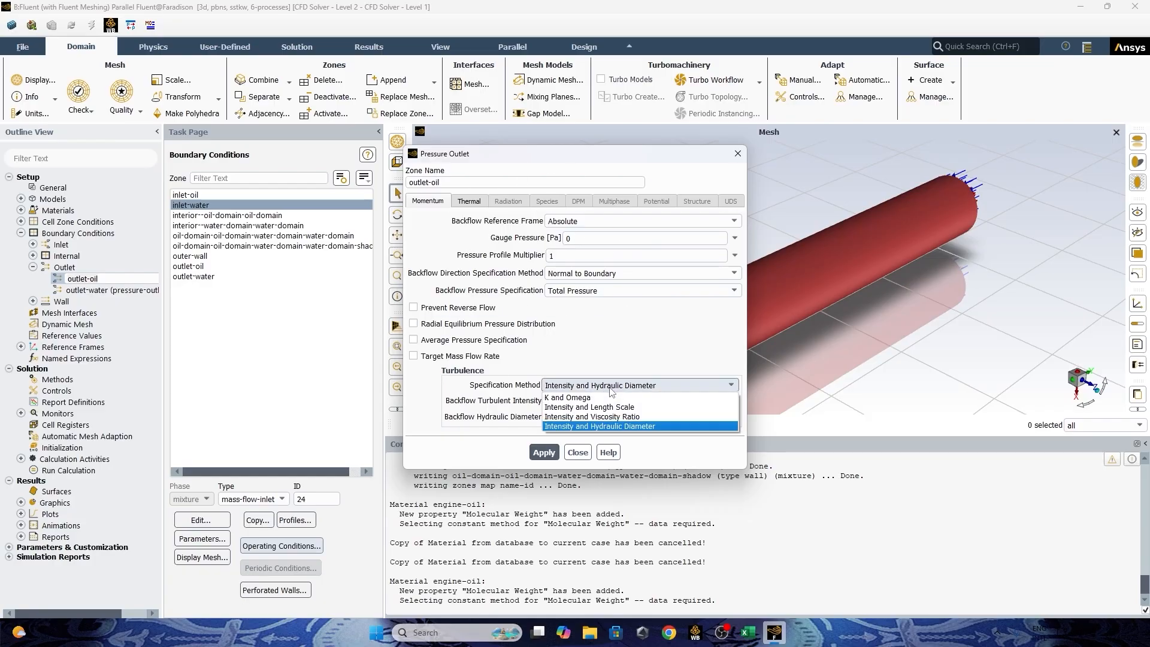
{"action": "left_click", "coordinate": [607, 425]}
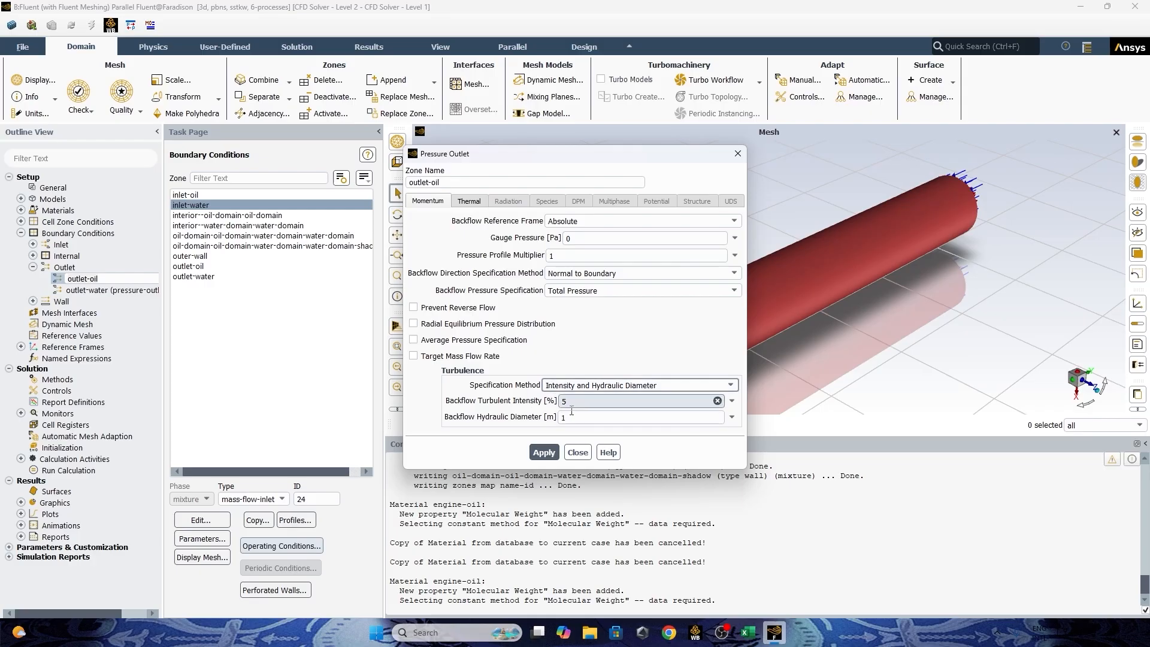
Set outlet-oil's backflow hydraulic diameter to 0.5 m and apply it.
{"action": "key", "text": "Tab"}
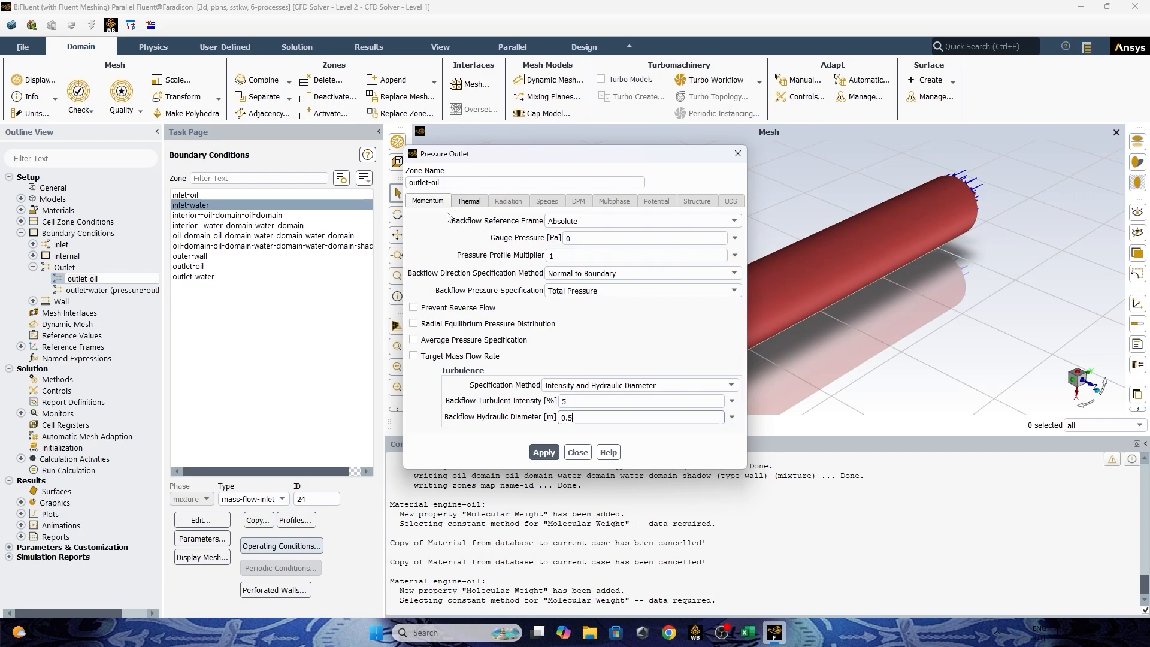
{"action": "type", "text": "0.5"}
{"action": "left_click", "coordinate": [543, 453]}
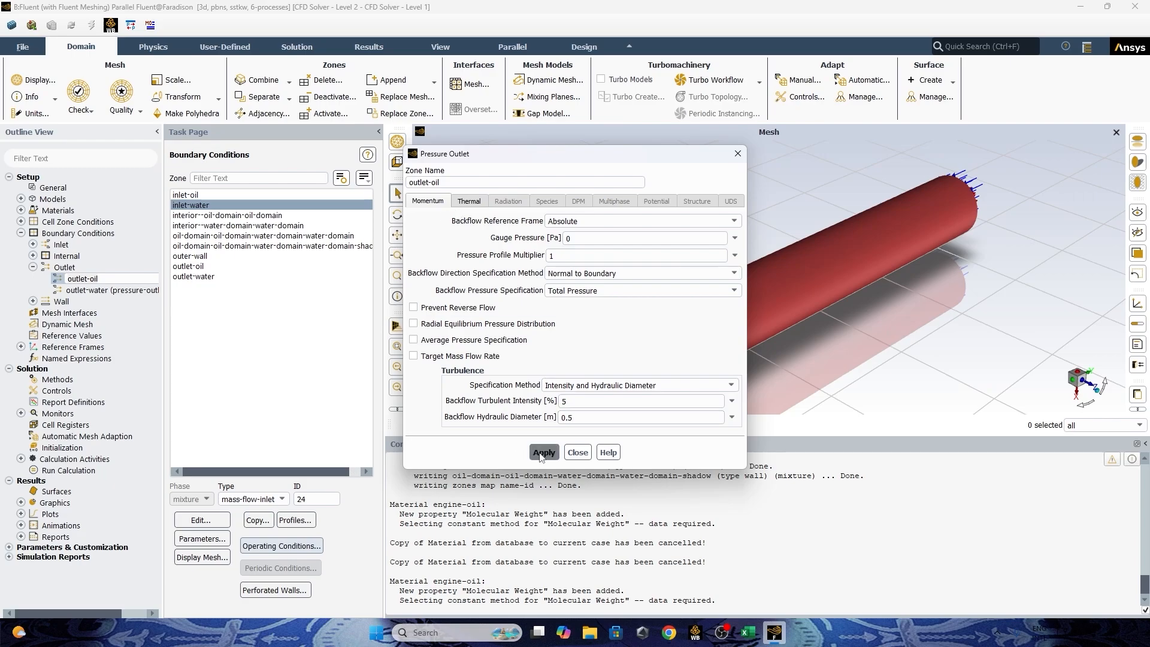
Show outlet-oil's thermal settings and examine the flow directions at both tube ends in the mesh view.
{"action": "left_click", "coordinate": [481, 200]}
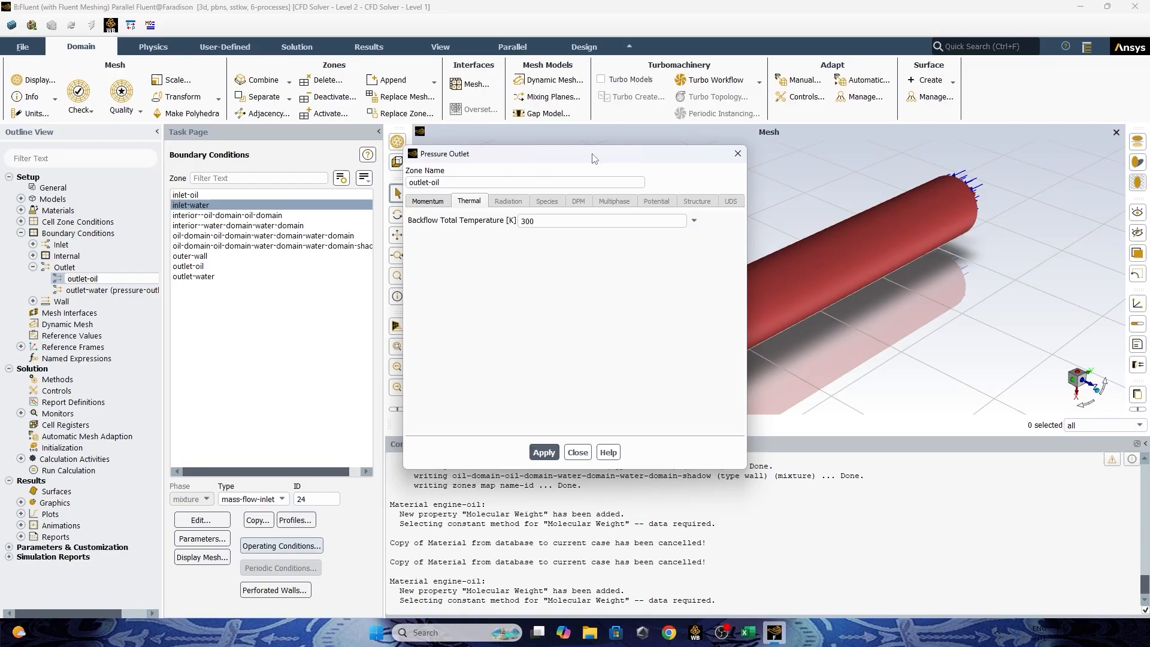
{"action": "left_click_drag", "start_coordinate": [595, 158], "coordinate": [313, 134]}
{"action": "left_click", "coordinate": [248, 196]}
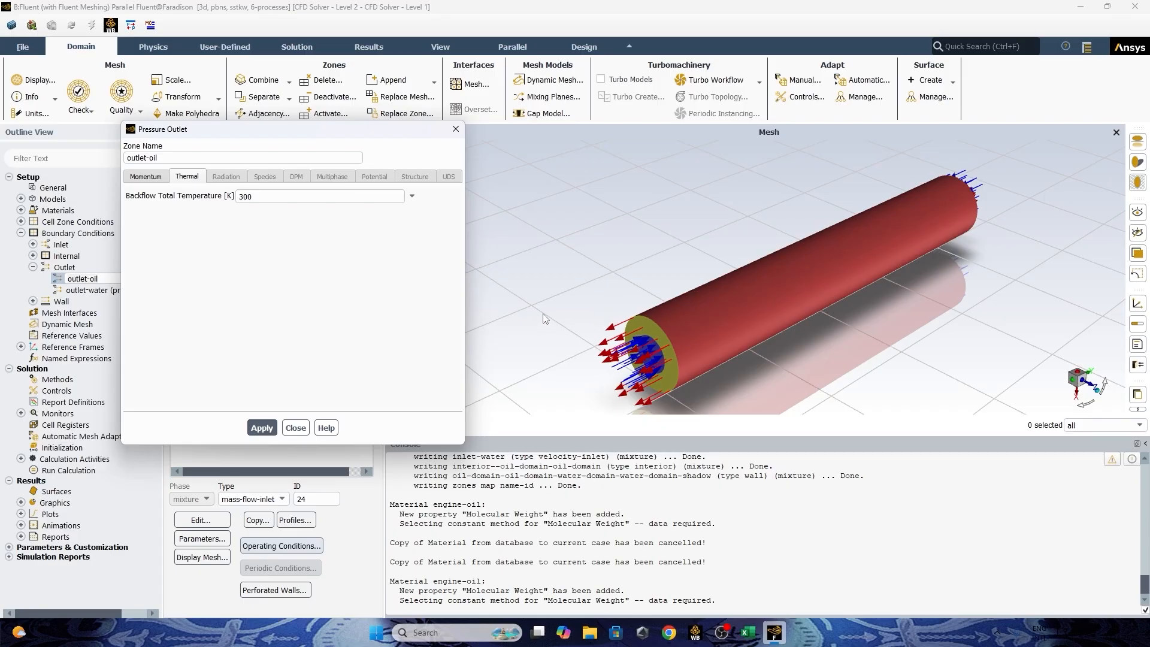
{"action": "double_click", "coordinate": [245, 196]}
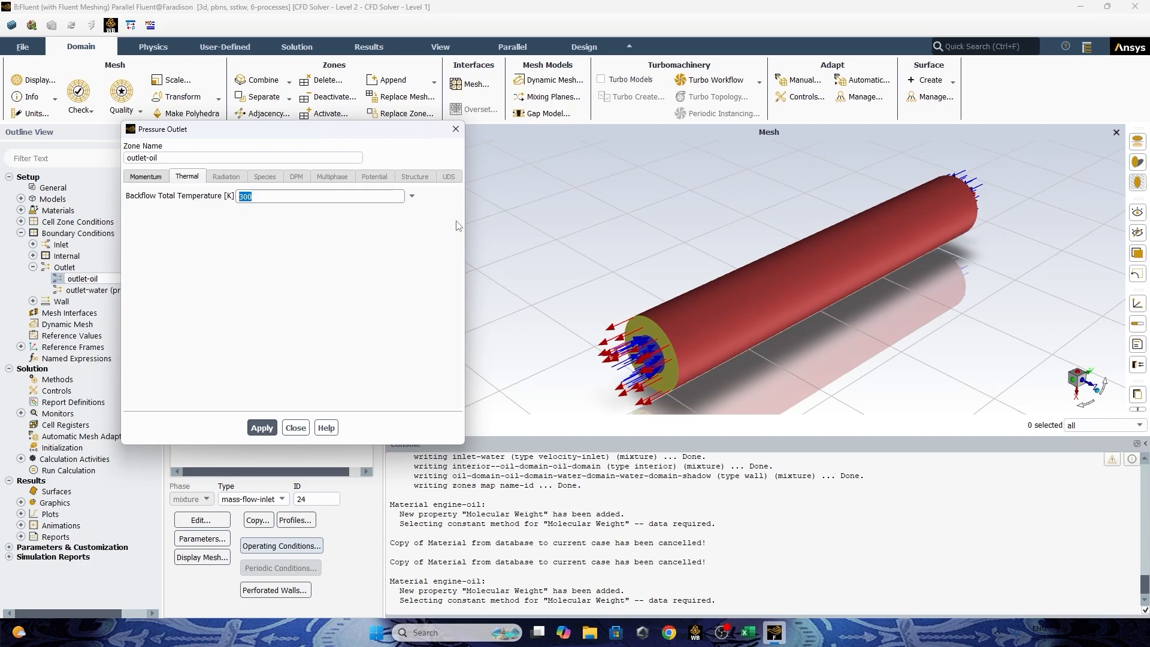
{"action": "scroll", "coordinate": [980, 175], "scroll_direction": "up", "scroll_amount": 3}
{"action": "mouse_move", "coordinate": [980, 175]}
{"action": "left_mouse_down"}
{"action": "mouse_move", "coordinate": [799, 207]}
{"action": "mouse_move", "coordinate": [1022, 202]}
{"action": "mouse_move", "coordinate": [997, 231]}
{"action": "mouse_move", "coordinate": [1000, 172]}
{"action": "left_mouse_up"}
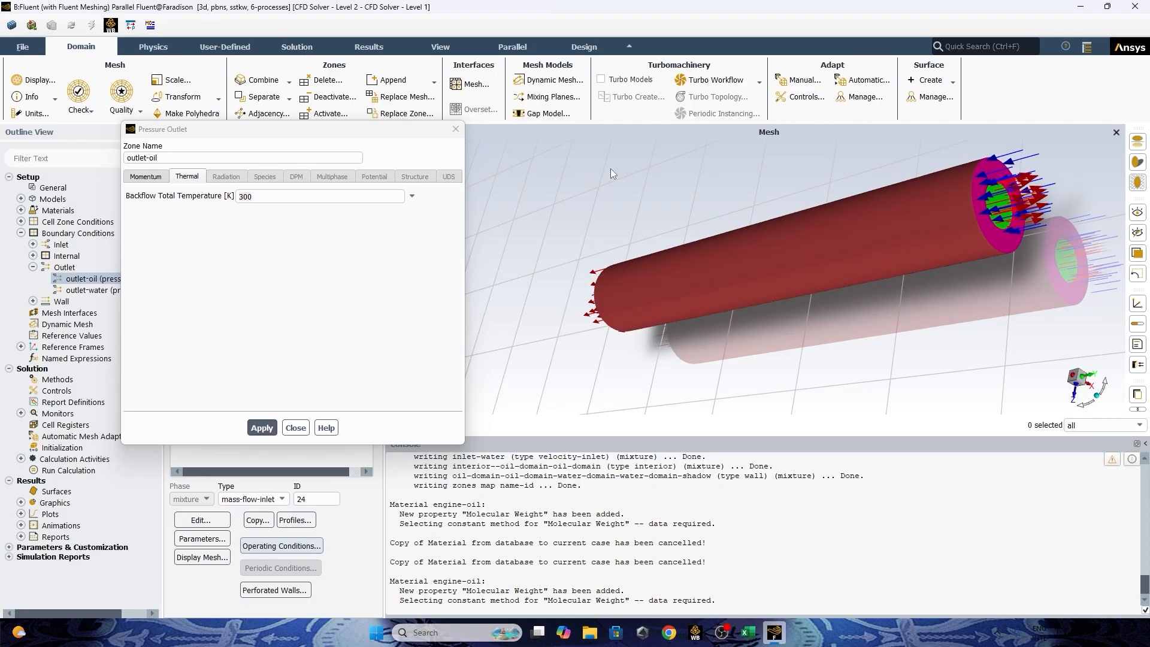
{"action": "left_click_drag", "start_coordinate": [610, 168], "coordinate": [779, 208]}
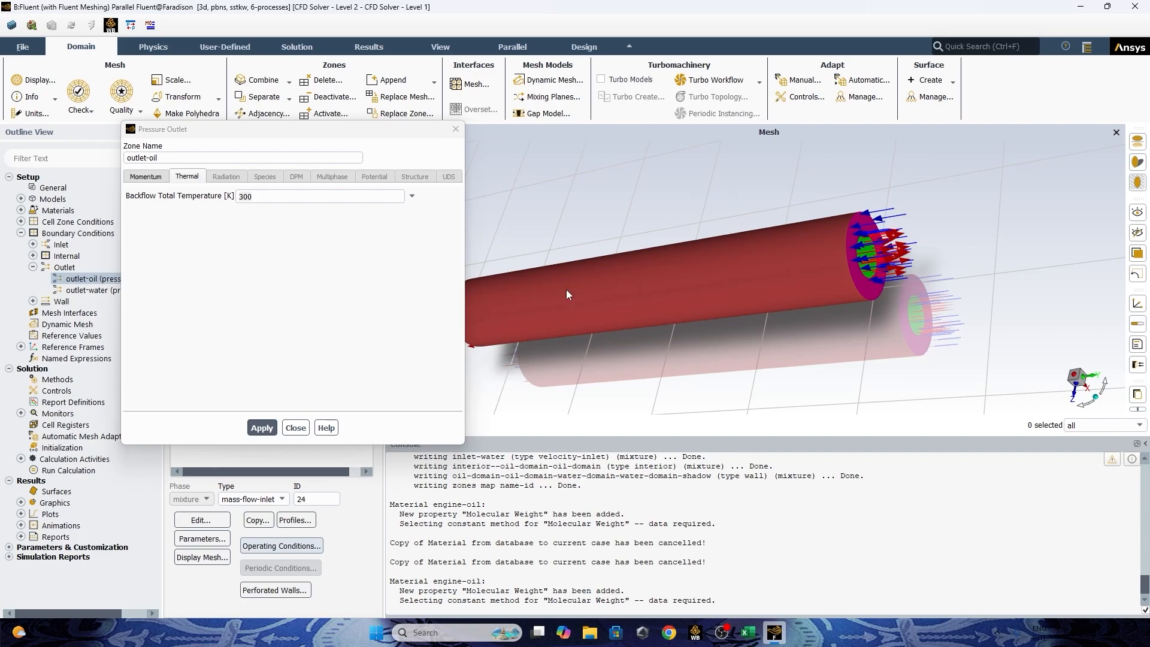
{"action": "left_click_drag", "start_coordinate": [621, 292], "coordinate": [599, 269]}
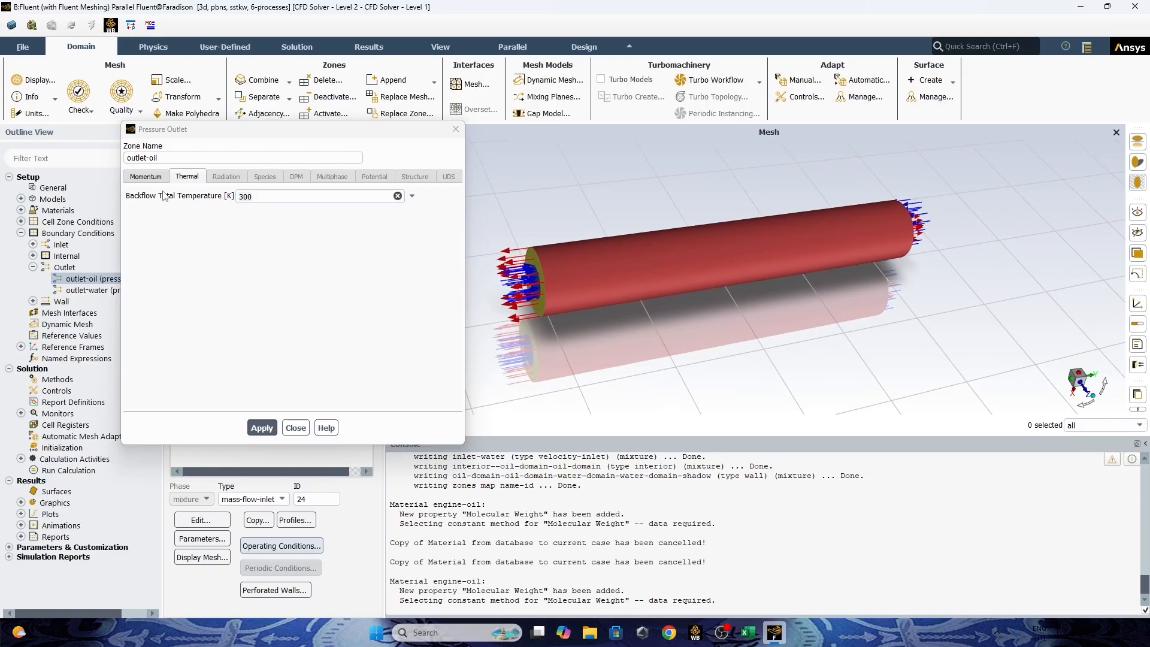
Set outlet-oil's backflow total temperature to 370 K, apply it and close the boundary settings.
{"action": "left_click_drag", "start_coordinate": [259, 197], "coordinate": [181, 196]}
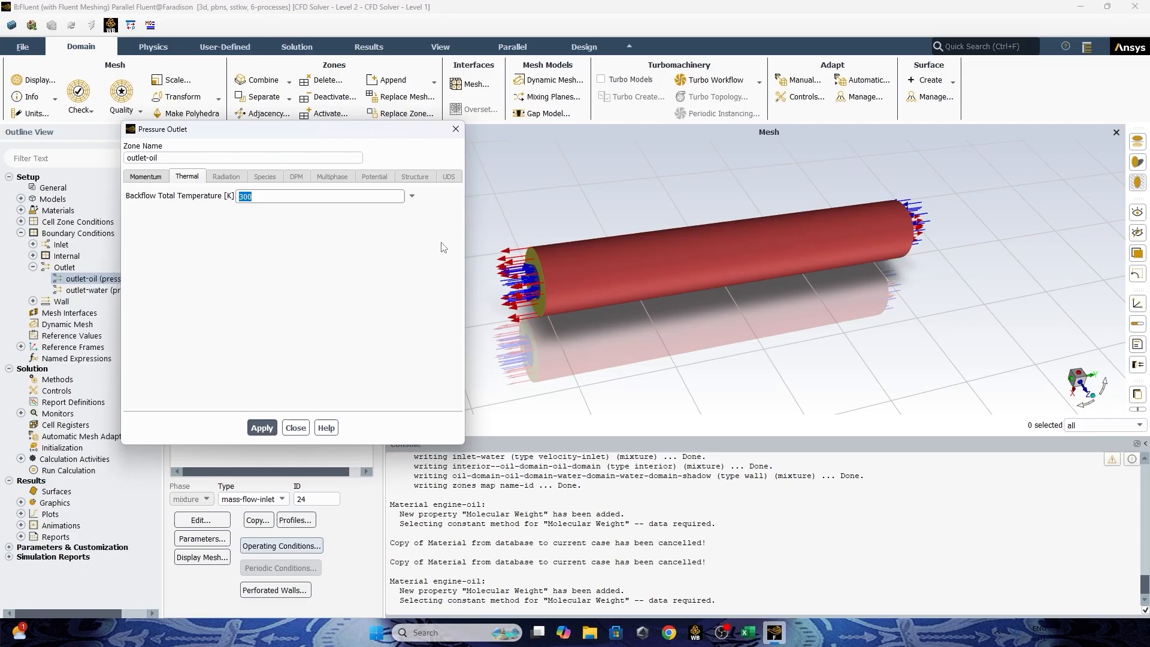
{"action": "scroll", "coordinate": [528, 260], "scroll_direction": "up", "scroll_amount": 1}
{"action": "scroll", "coordinate": [530, 260], "scroll_direction": "up", "scroll_amount": 2}
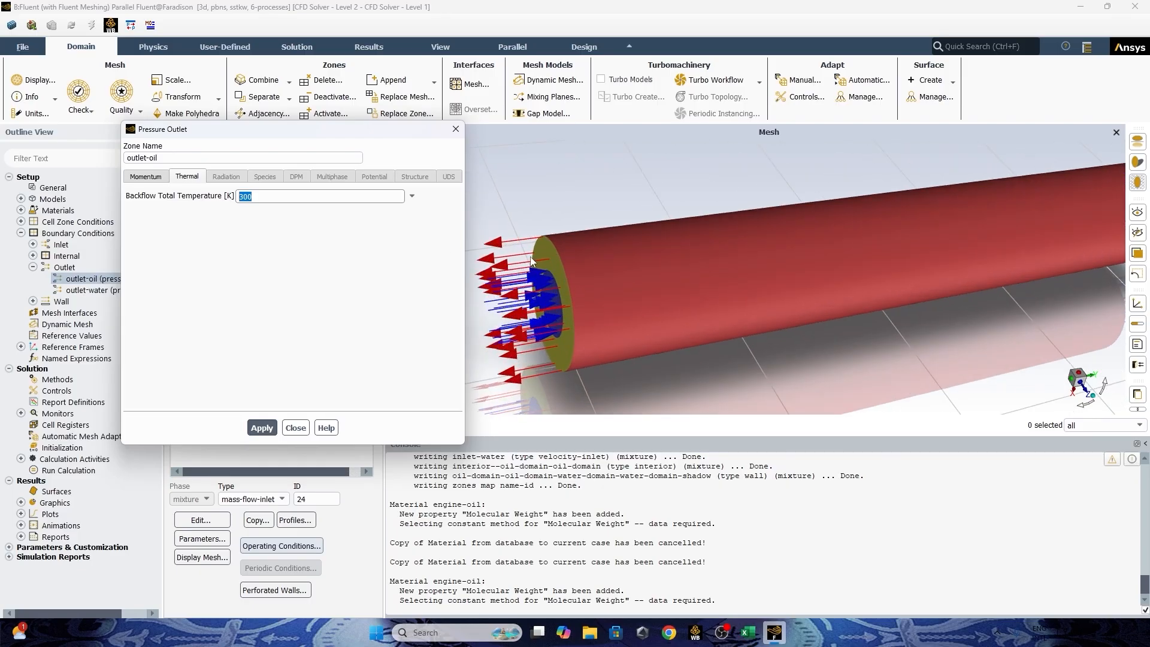
{"action": "scroll", "coordinate": [530, 259], "scroll_direction": "down", "scroll_amount": 2}
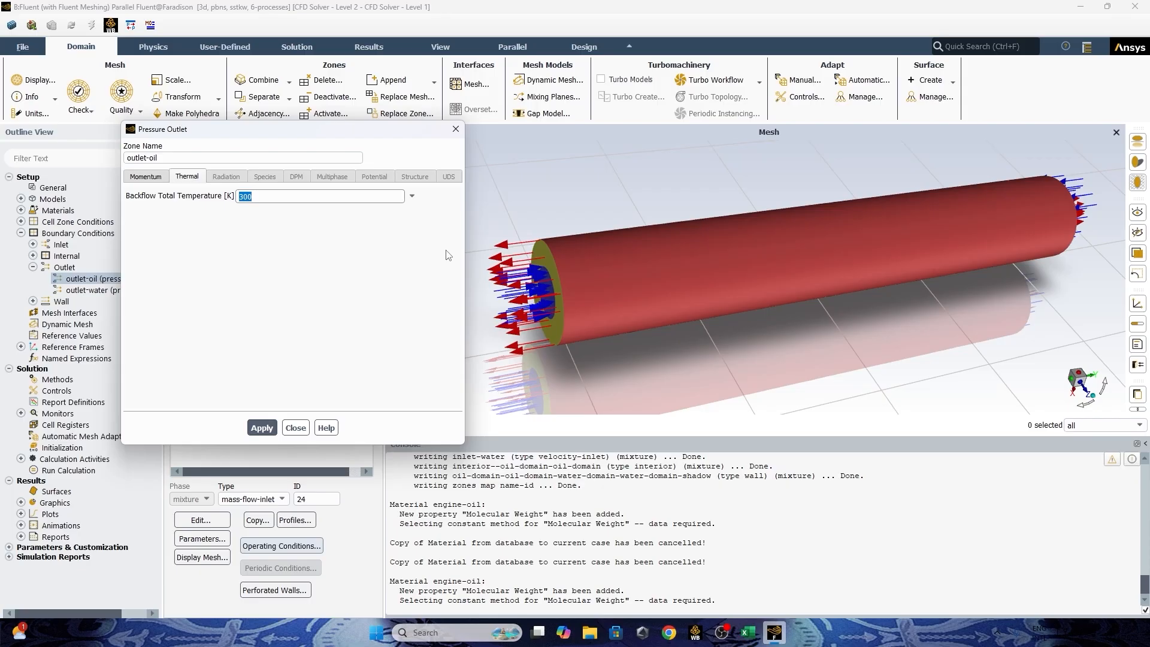
{"action": "type", "text": "370"}
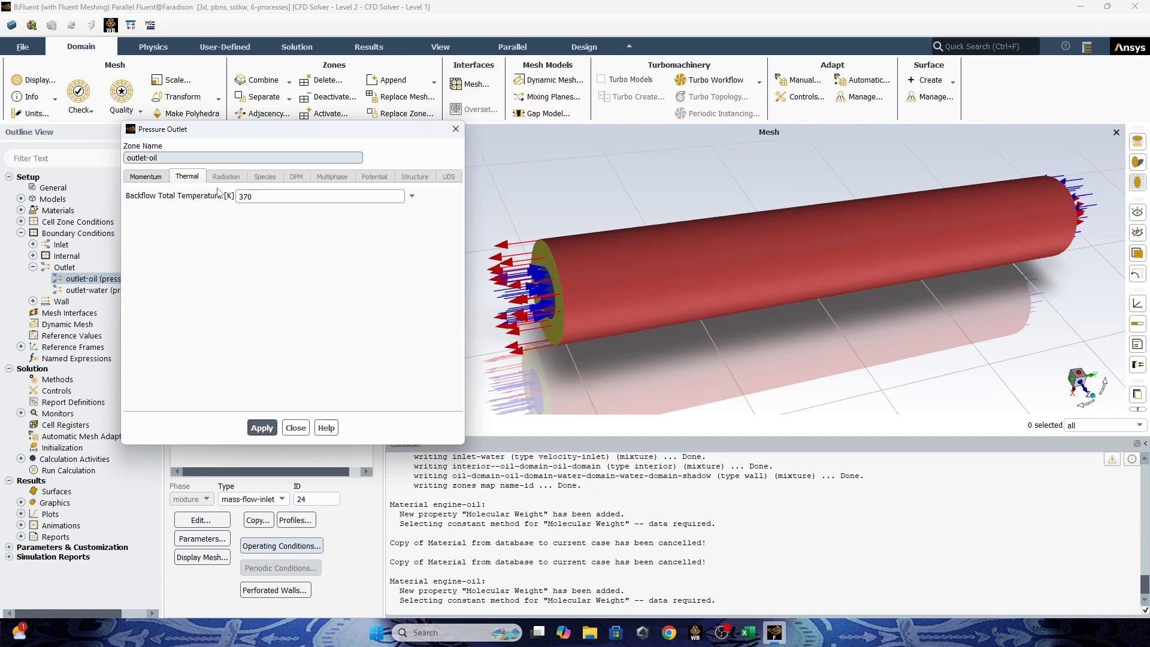
{"action": "left_click", "coordinate": [261, 428]}
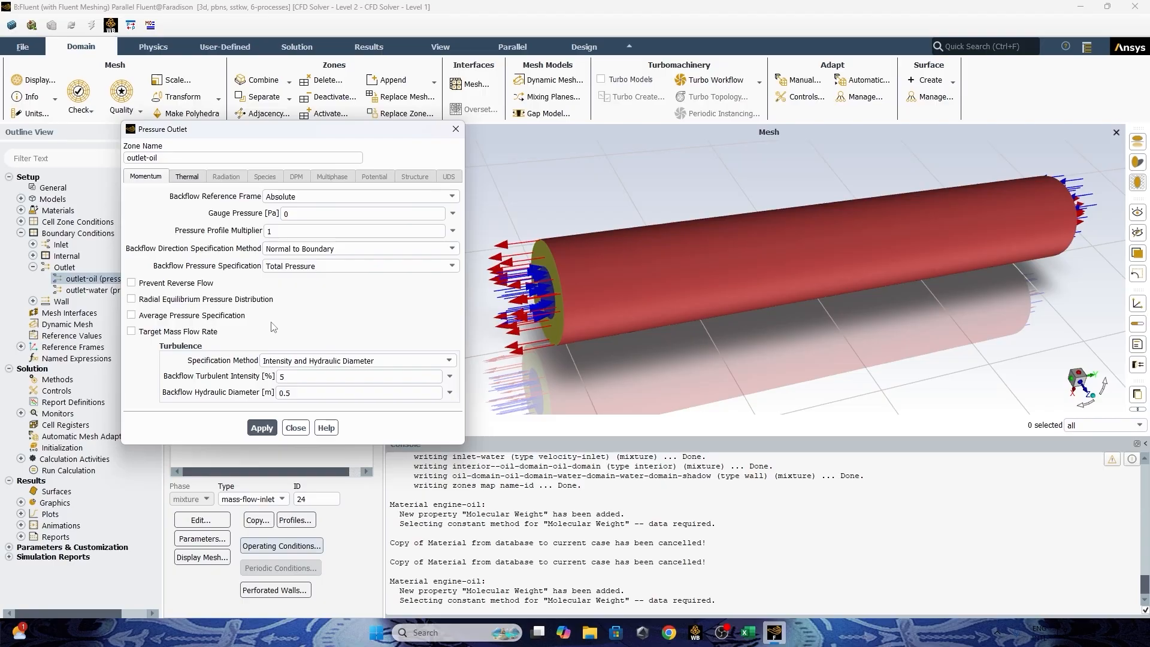
{"action": "left_click", "coordinate": [297, 429]}
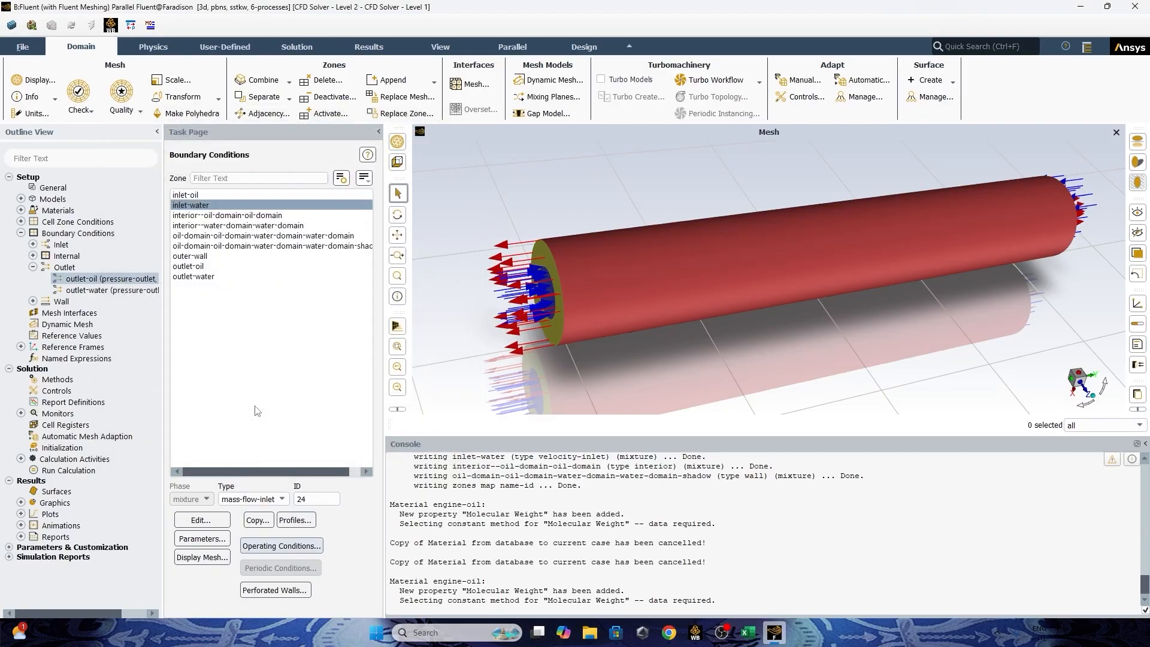
Specify outlet-water's backflow turbulence by Intensity and Hydraulic Diameter, with a hydraulic diameter of 0.5 m, and apply it.
{"action": "double_click", "coordinate": [112, 291]}
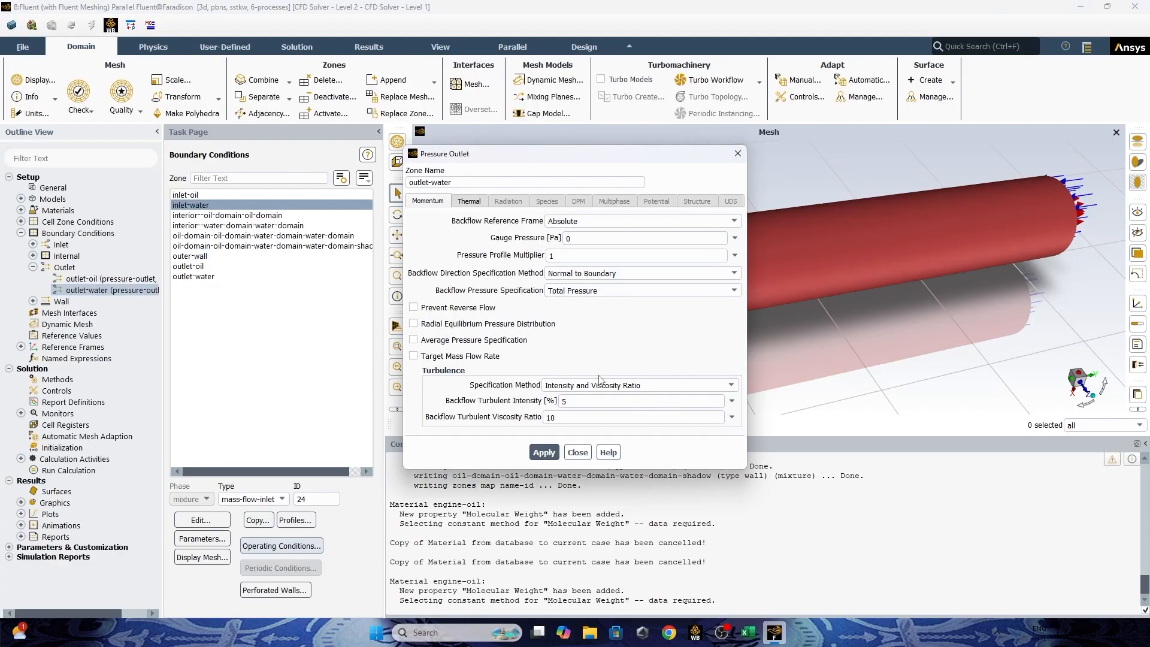
{"action": "left_click", "coordinate": [614, 388]}
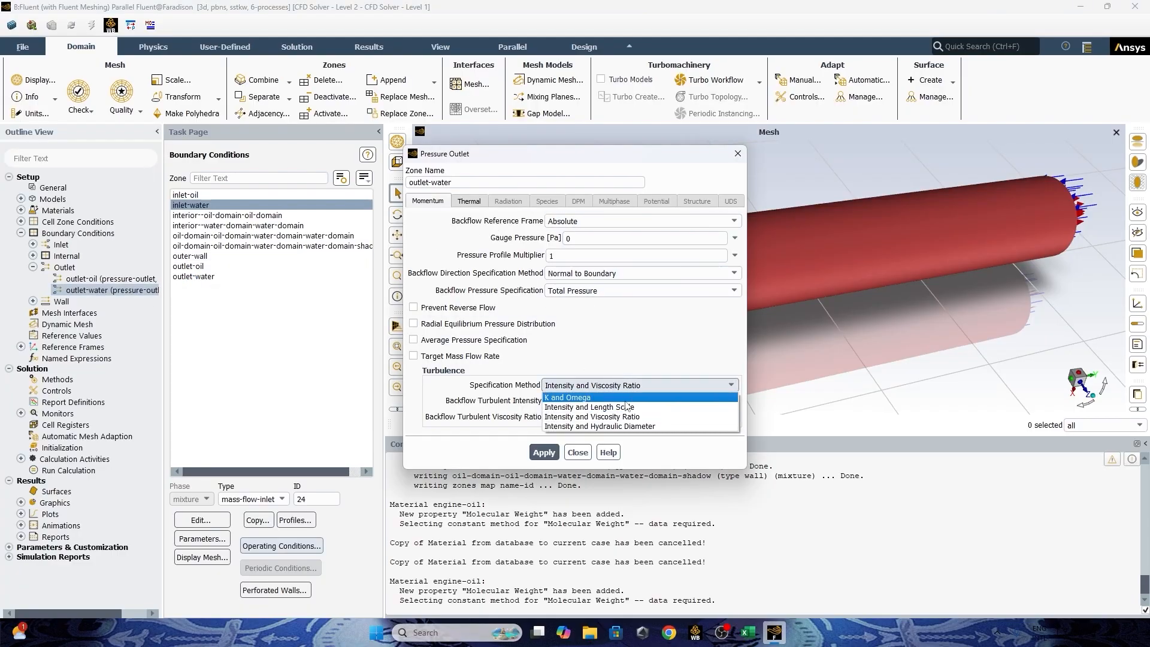
{"action": "left_click", "coordinate": [628, 426]}
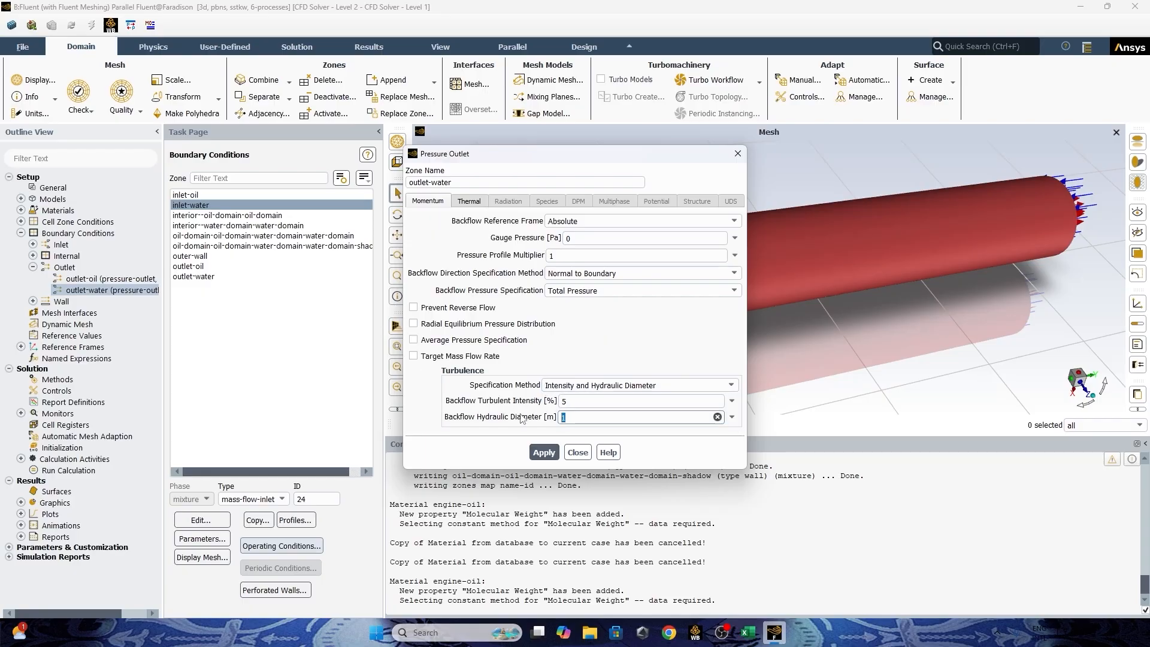
{"action": "type", "text": ".5"}
{"action": "left_click", "coordinate": [543, 452]}
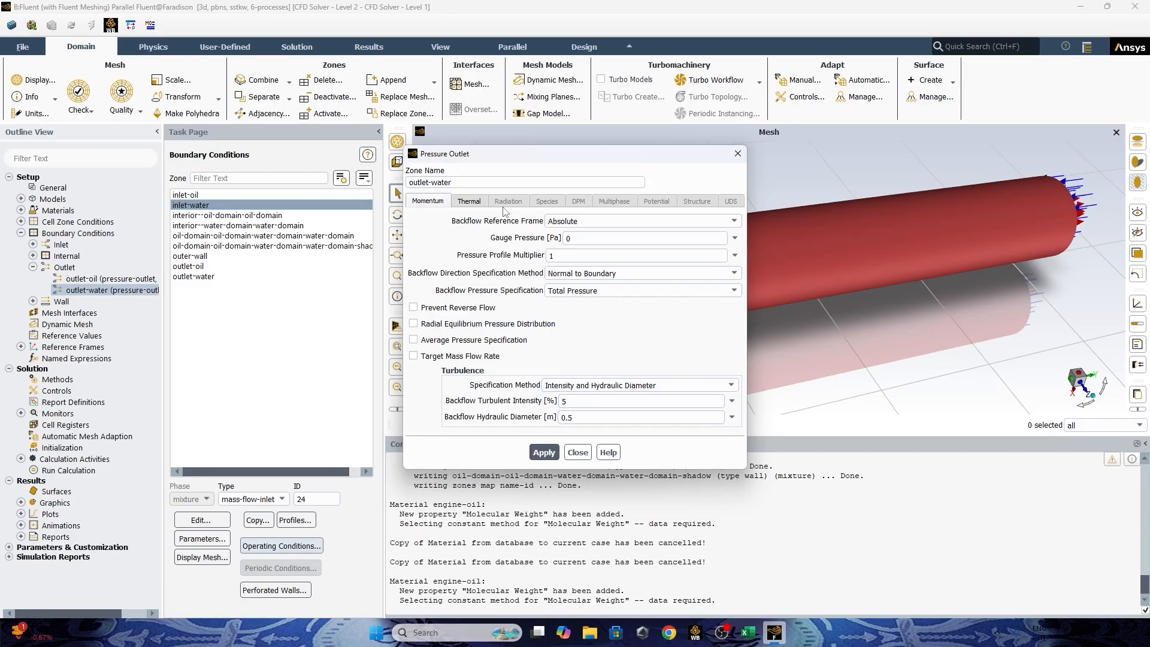
Enter outlet-water's backflow total temperature in its thermal settings, apply it and close the boundary settings.
{"action": "left_click", "coordinate": [481, 202]}
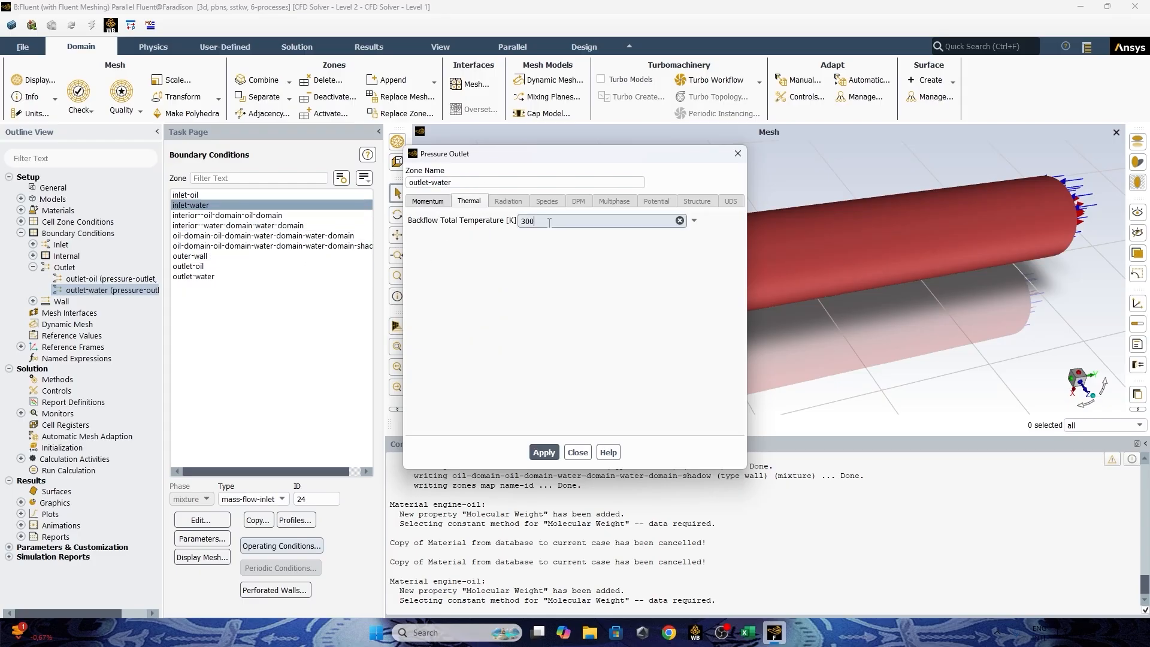
{"action": "left_click_drag", "start_coordinate": [548, 154], "coordinate": [568, 396]}
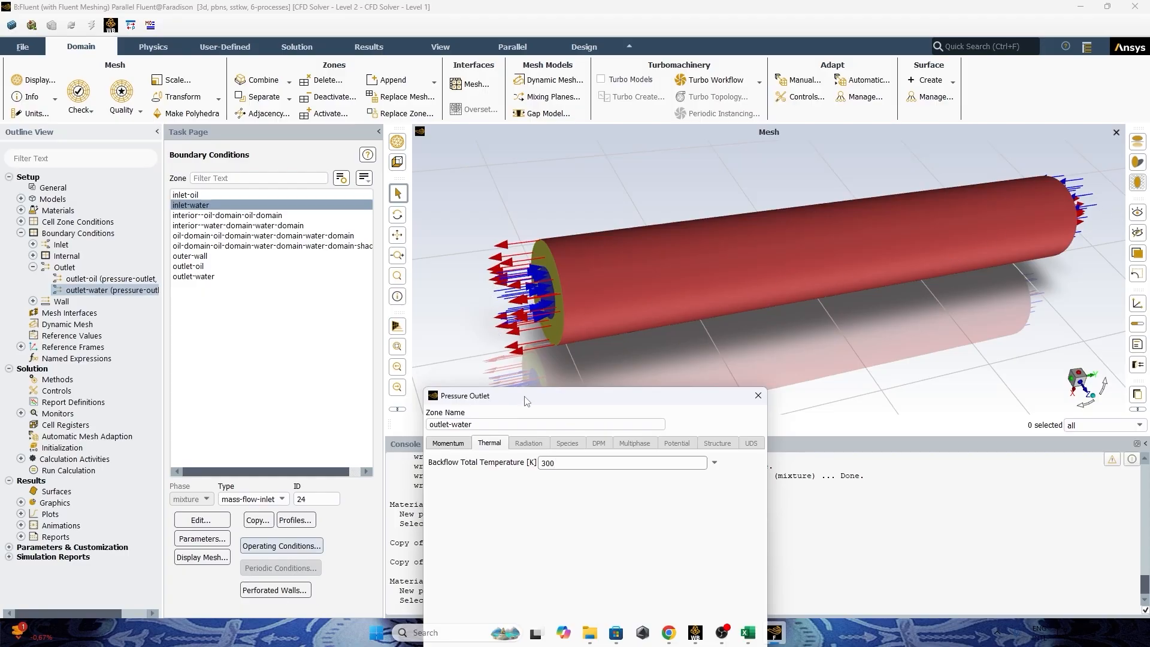
{"action": "left_click_drag", "start_coordinate": [527, 399], "coordinate": [342, 211]}
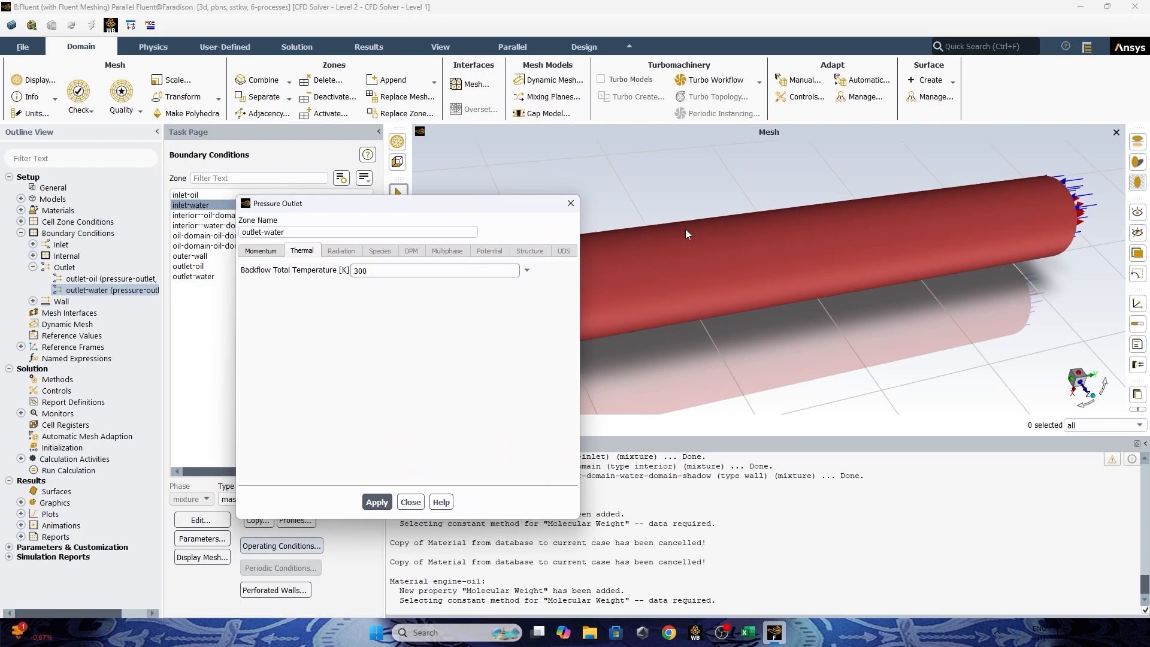
{"action": "type", "text": "300"}
{"action": "key", "text": "BackSpace"}
{"action": "key", "text": "BackSpace"}
{"action": "key", "text": "BackSpace"}
{"action": "key", "text": "BackSpace"}
{"action": "key", "text": "BackSpace"}
{"action": "type", "text": "10"}
{"action": "left_click", "coordinate": [381, 502]}
{"action": "left_click", "coordinate": [410, 502]}
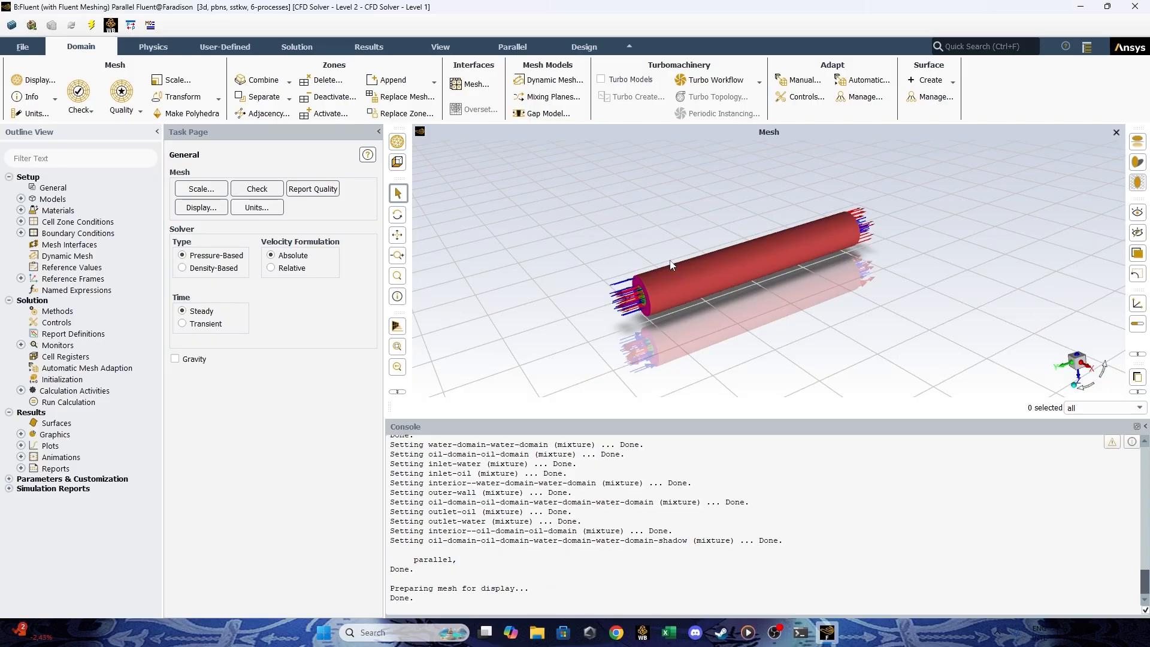
{"action": "right_click", "coordinate": [99, 337]}
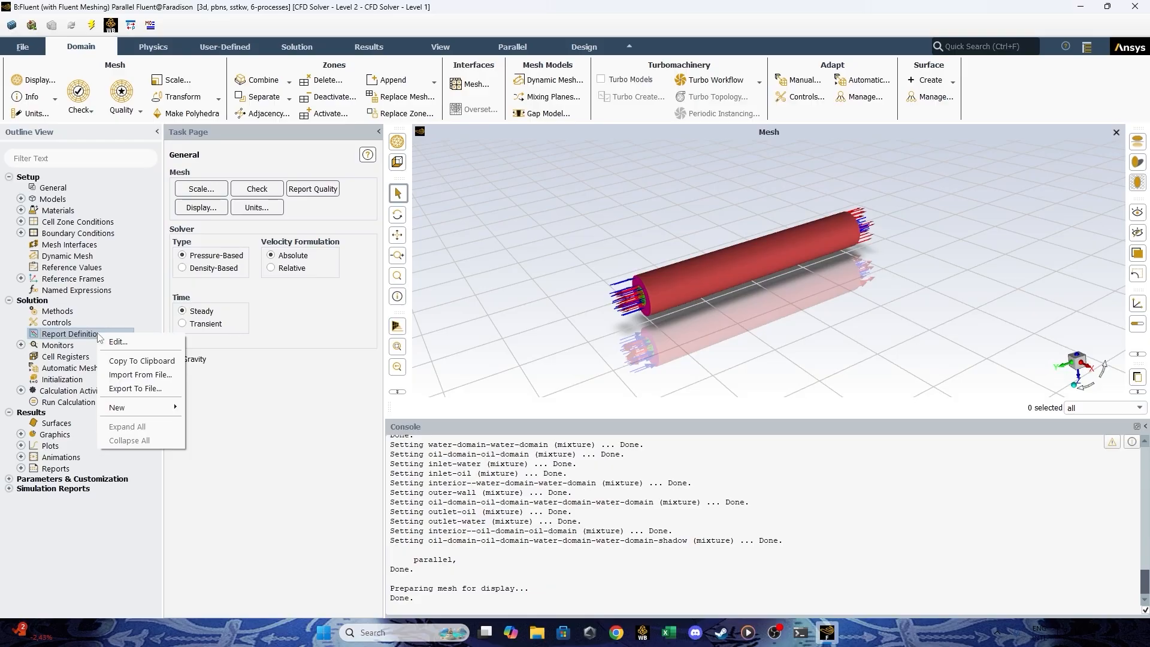
{"action": "left_click", "coordinate": [121, 337]}
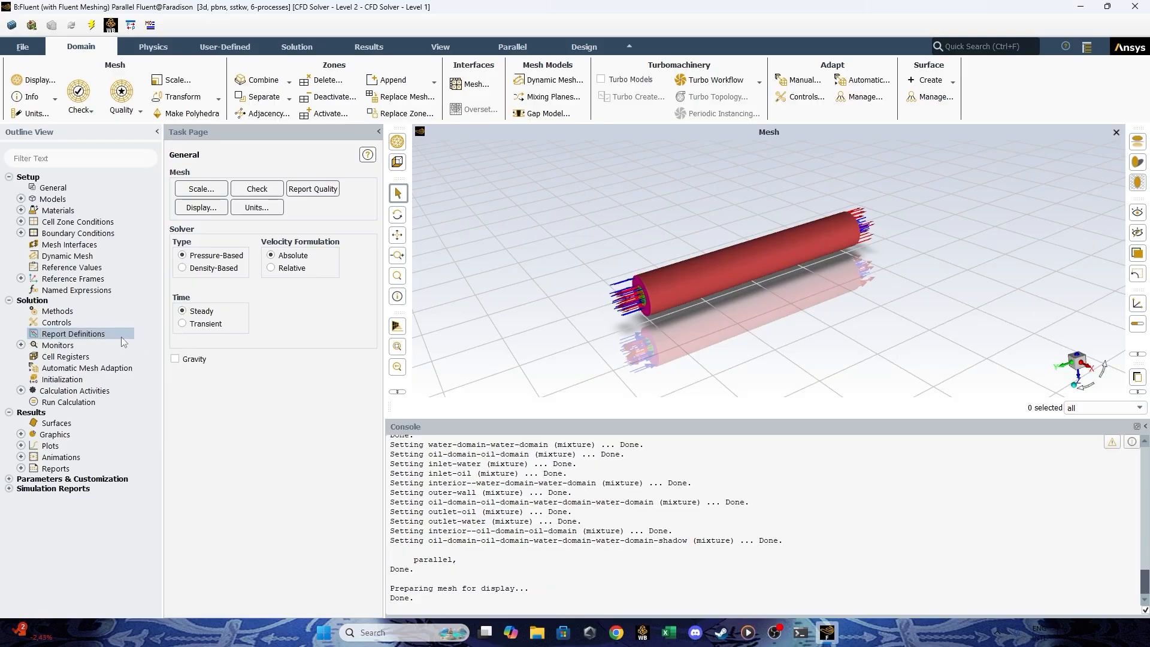
{"action": "right_click", "coordinate": [103, 336]}
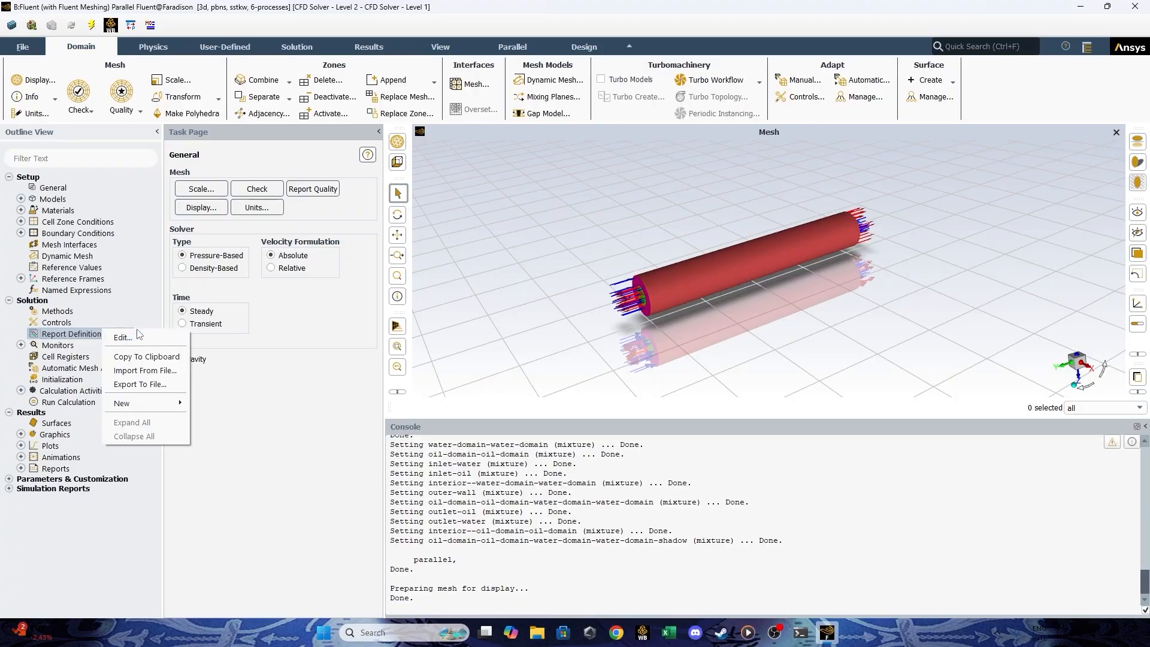
Enable High Order Term Relaxation in the solution methods, accepting All Variables and a relaxation factor of 0.25.
{"action": "left_click", "coordinate": [57, 313]}
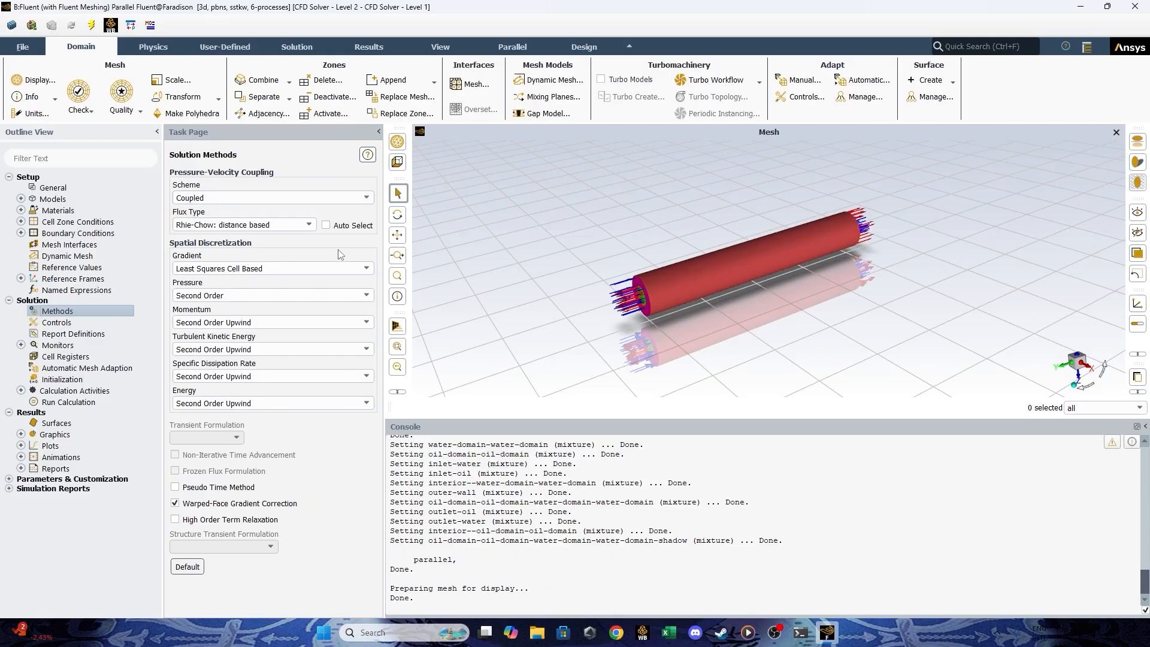
{"action": "left_click", "coordinate": [177, 489]}
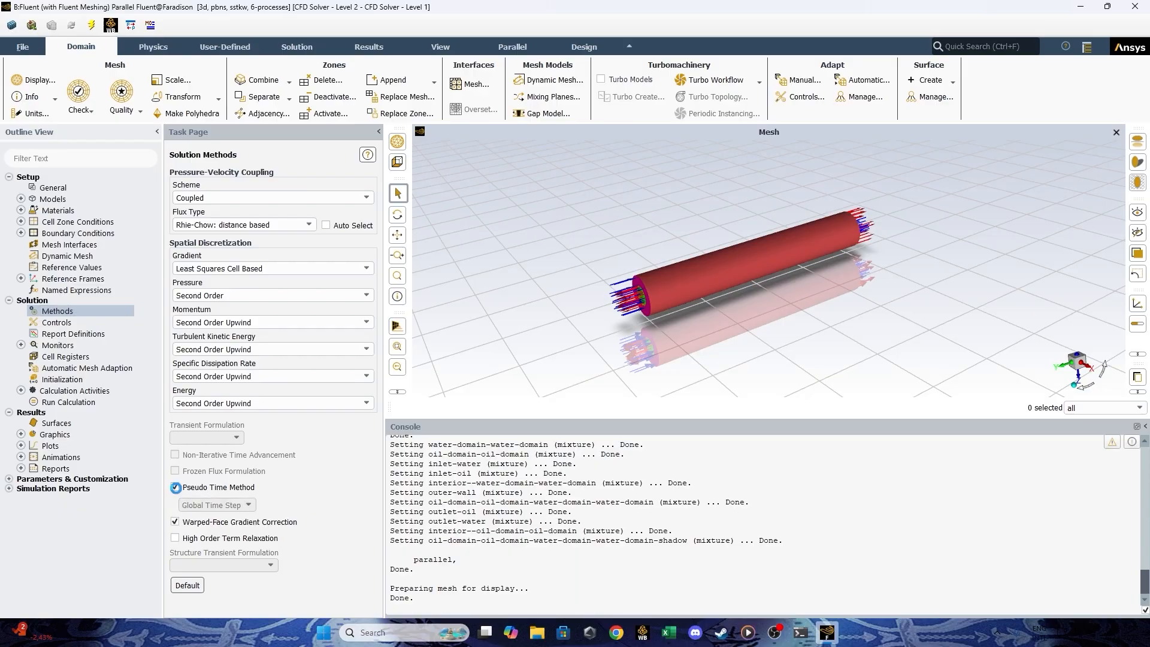
{"action": "left_click", "coordinate": [175, 487]}
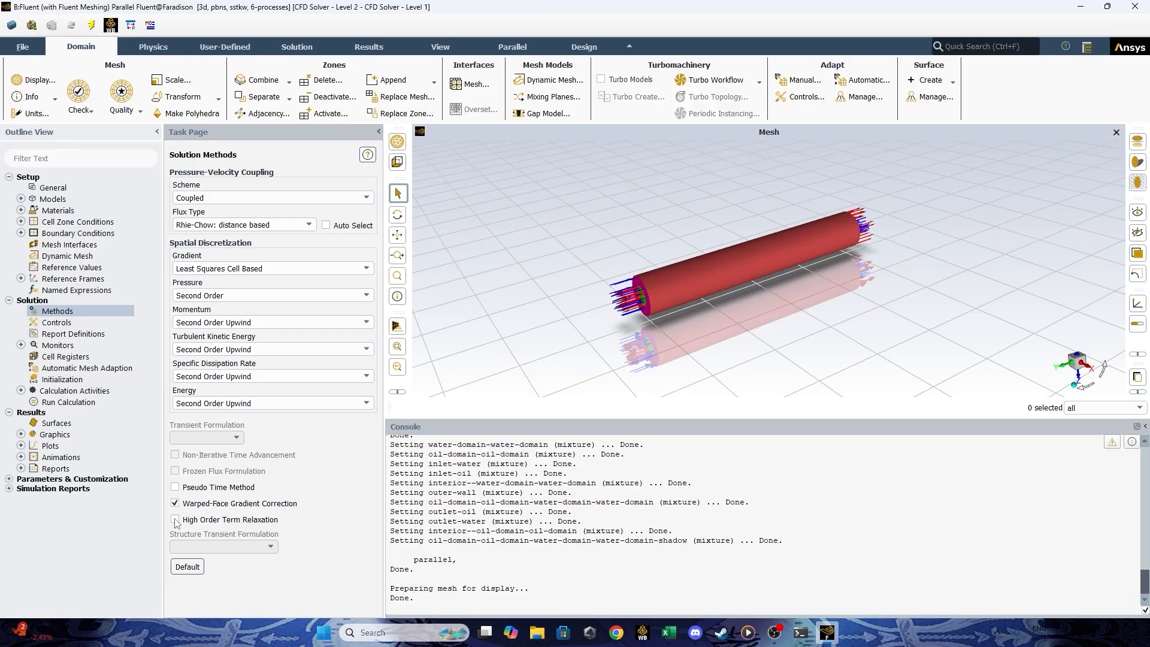
{"action": "left_click", "coordinate": [175, 520]}
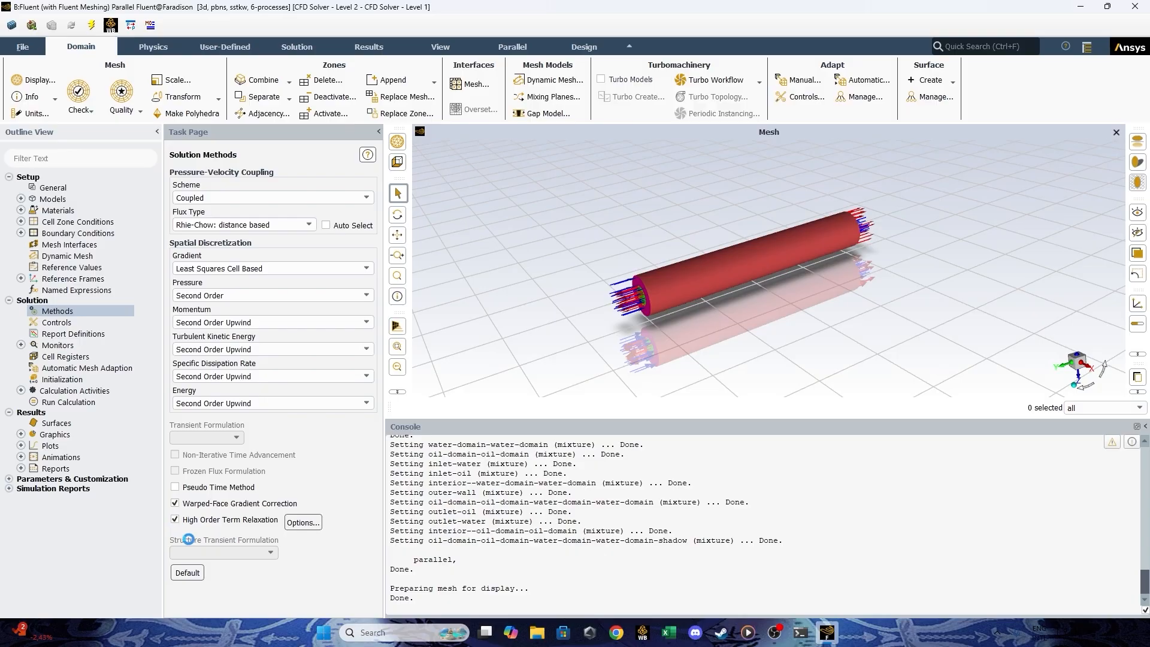
{"action": "left_click", "coordinate": [304, 523]}
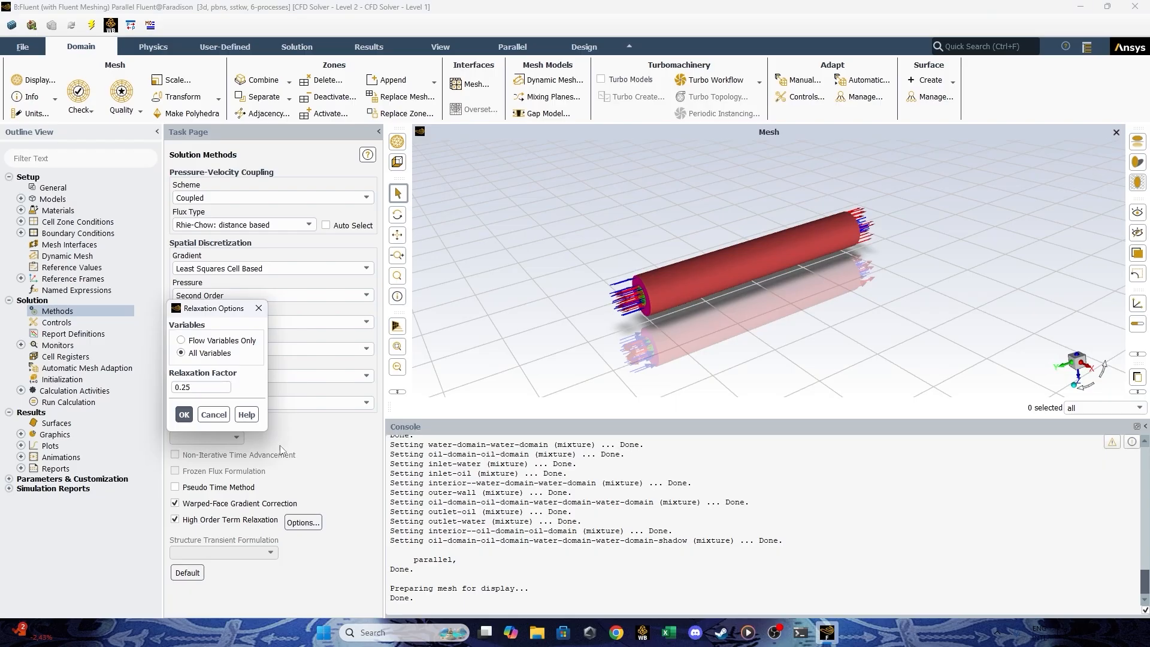
{"action": "left_click", "coordinate": [184, 415]}
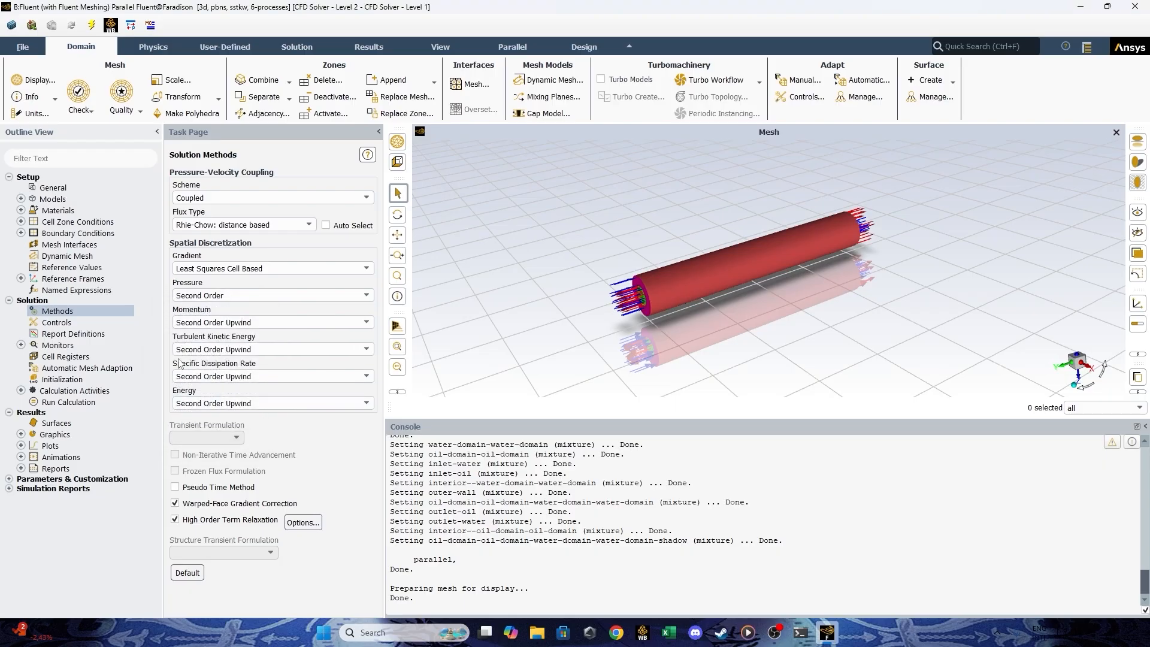
Start a mass-weighted average surface report definition named temperature-report with Per Surface enabled.
{"action": "double_click", "coordinate": [78, 334]}
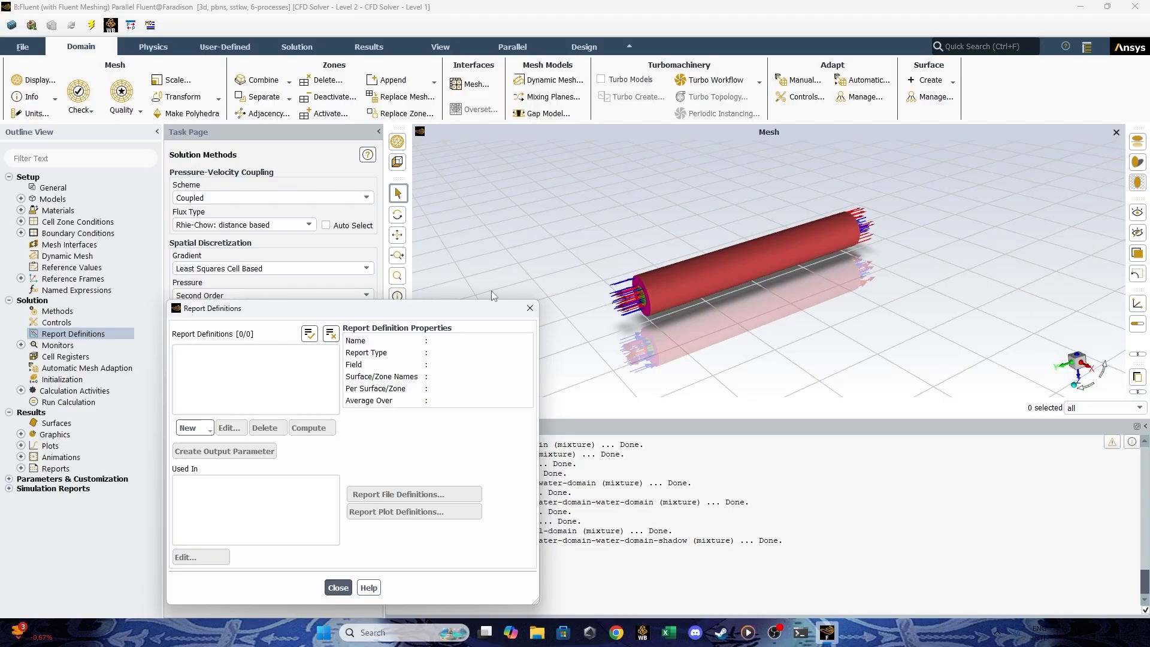
{"action": "left_click", "coordinate": [530, 307]}
{"action": "right_click", "coordinate": [96, 336]}
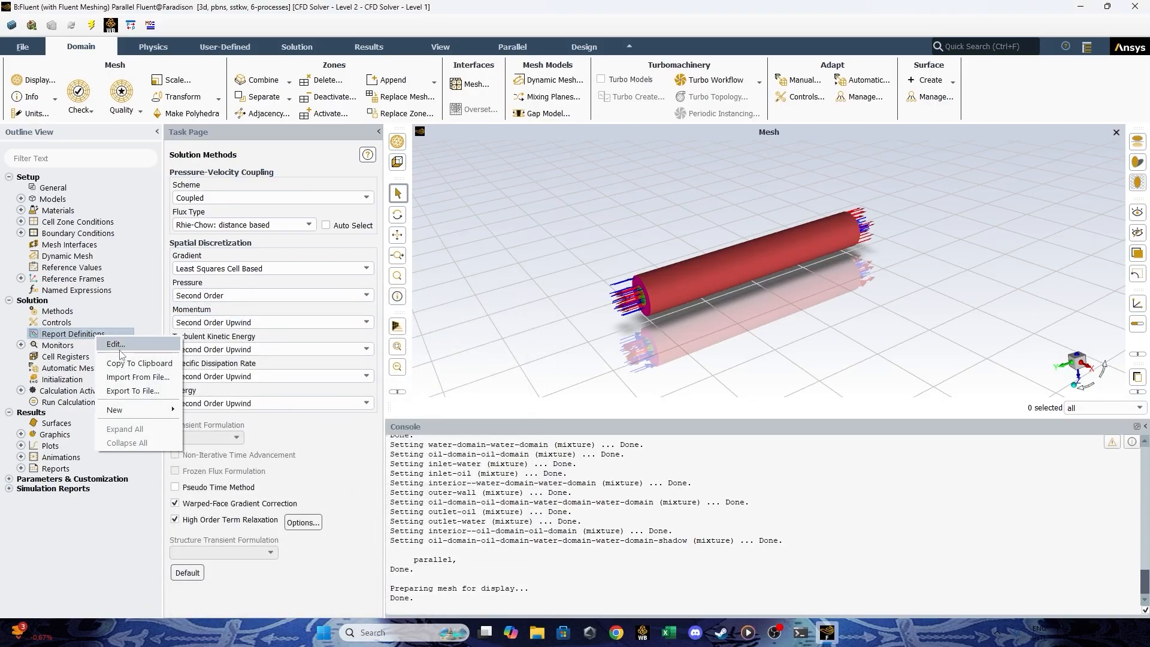
{"action": "mouse_move", "coordinate": [136, 410]}
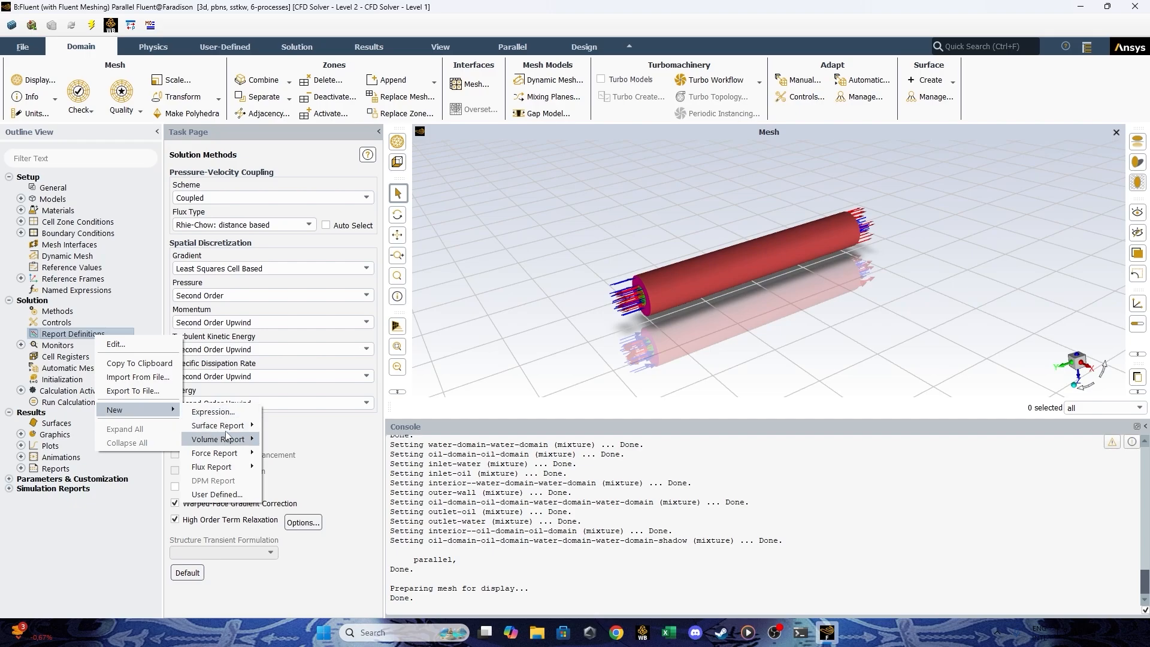
{"action": "mouse_move", "coordinate": [221, 426]}
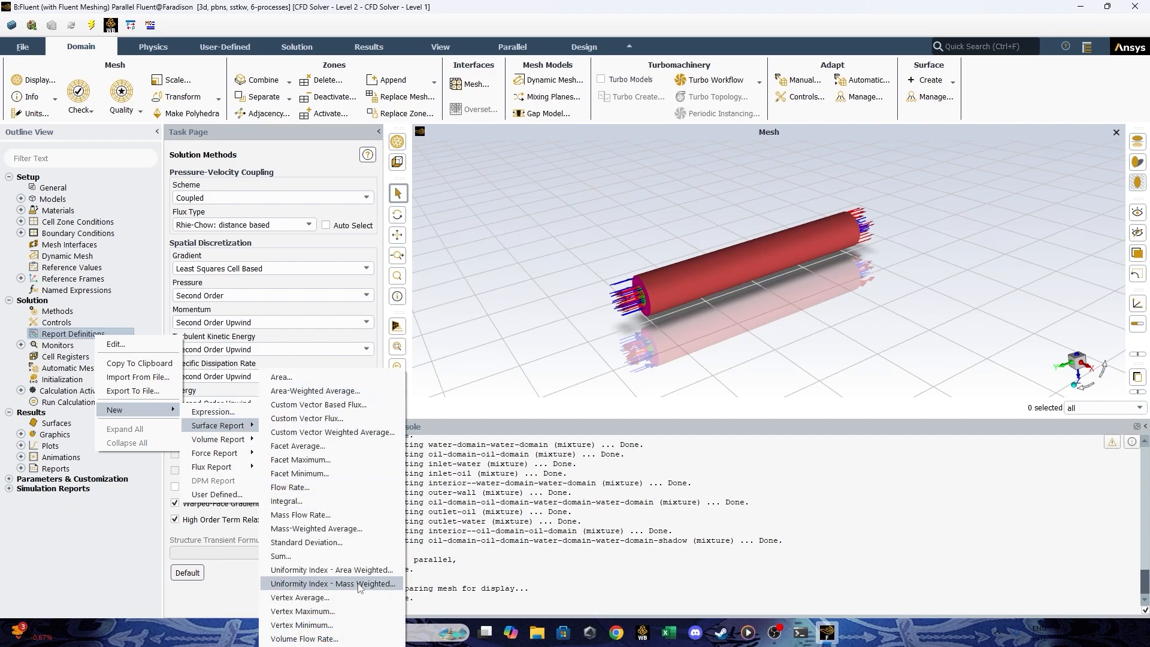
{"action": "left_click", "coordinate": [337, 530]}
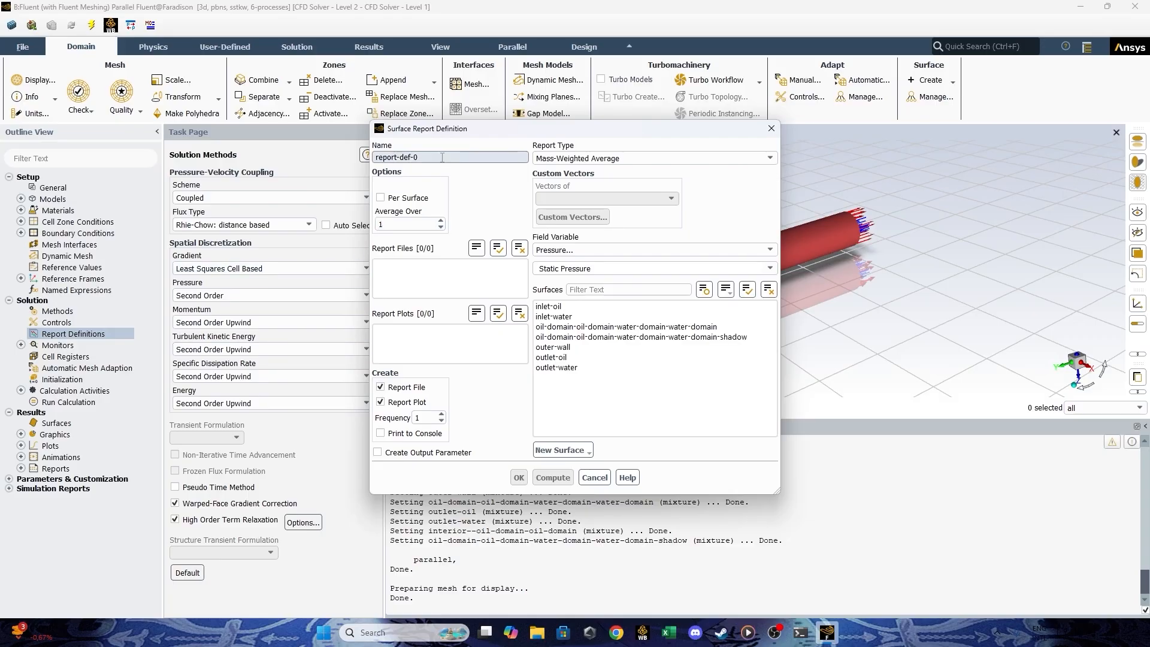
{"action": "left_click_drag", "start_coordinate": [418, 157], "coordinate": [320, 160]}
{"action": "key", "text": "BackSpace"}
{"action": "key", "text": "BackSpace"}
{"action": "key", "text": "BackSpace"}
{"action": "key", "text": "BackSpace"}
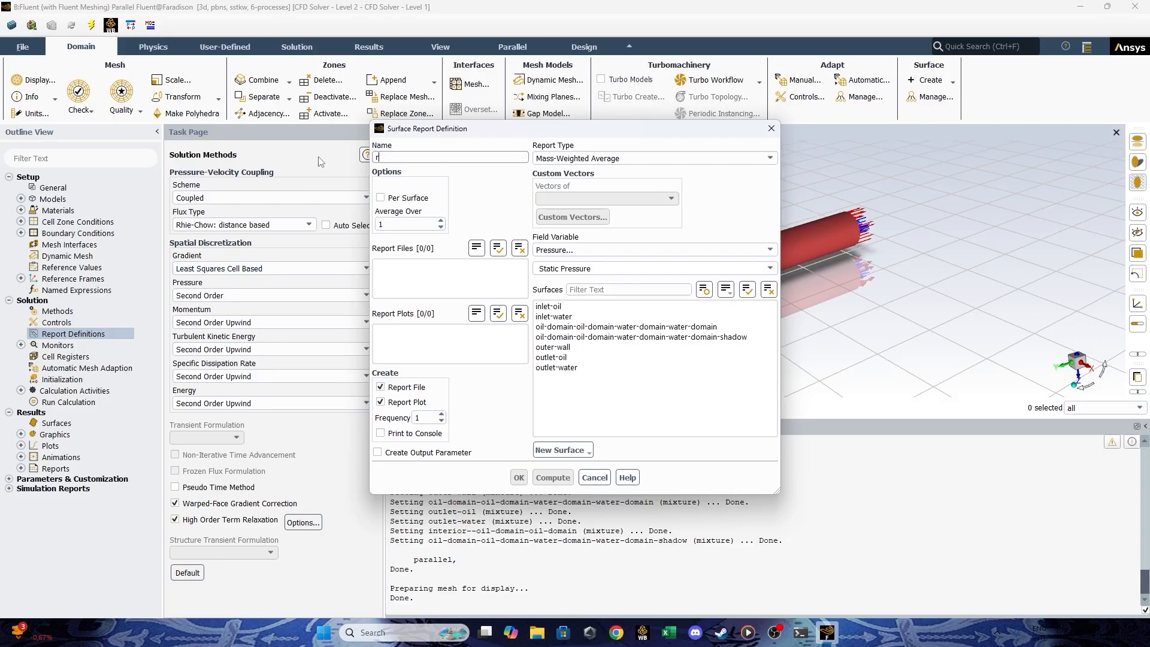
{"action": "type", "text": "temperatr"}
{"action": "left_click", "coordinate": [394, 200]}
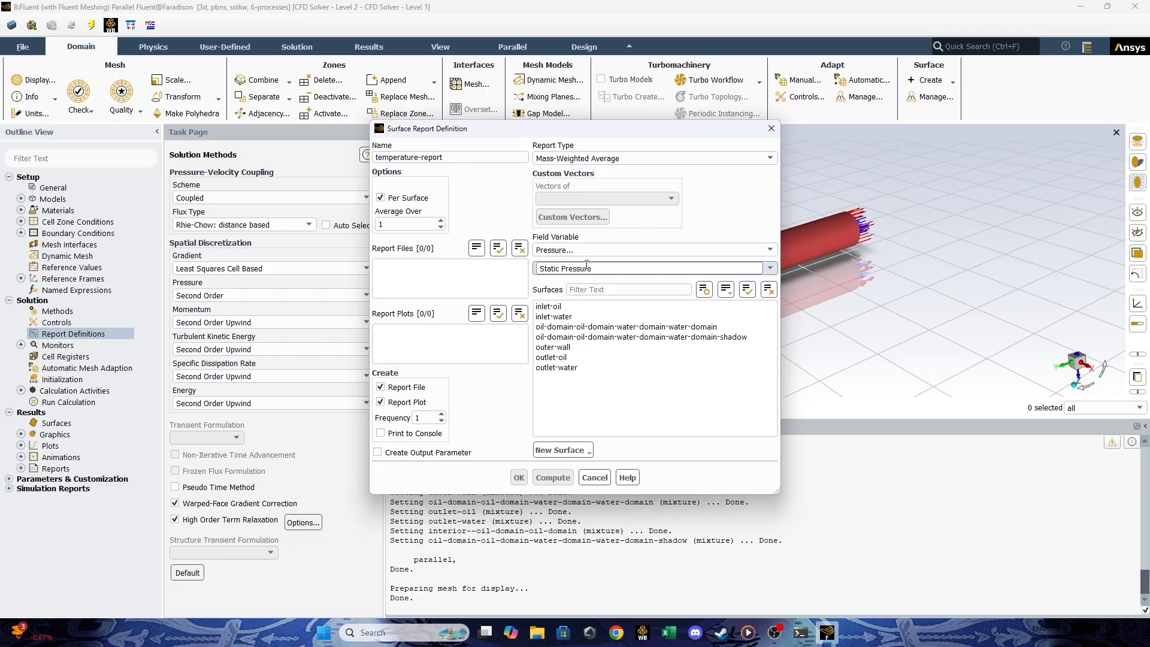
Report Static Temperature on inlet-oil, inlet-water, outlet-oil and outlet-water, and confirm the report definition.
{"action": "left_click", "coordinate": [599, 250]}
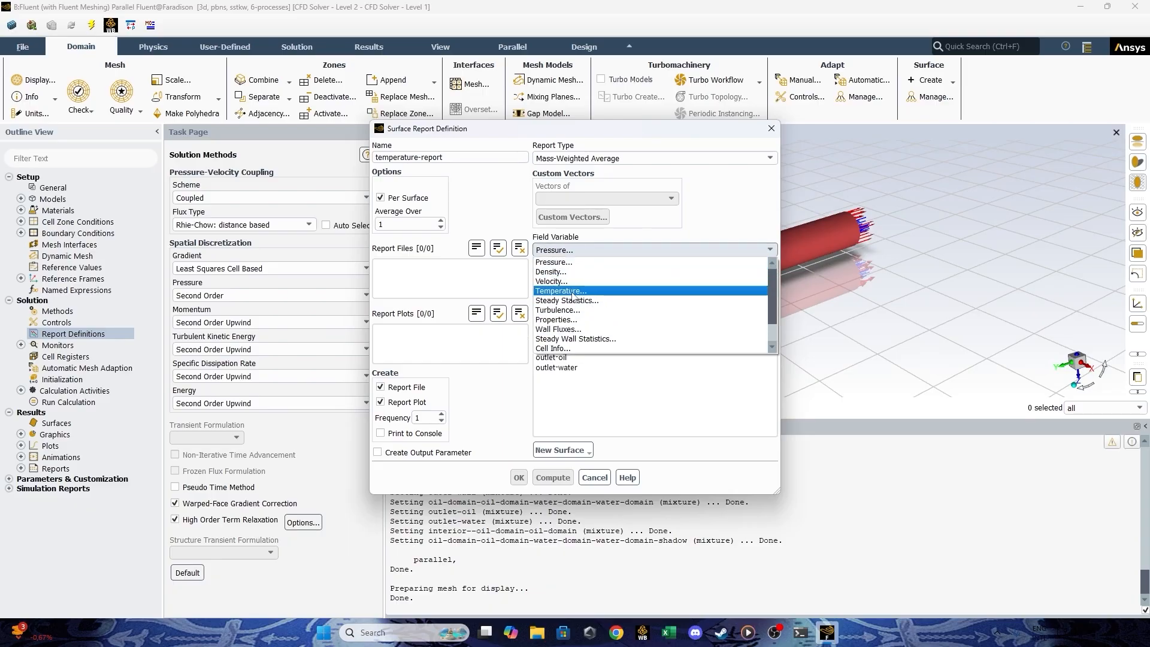
{"action": "left_click", "coordinate": [573, 289]}
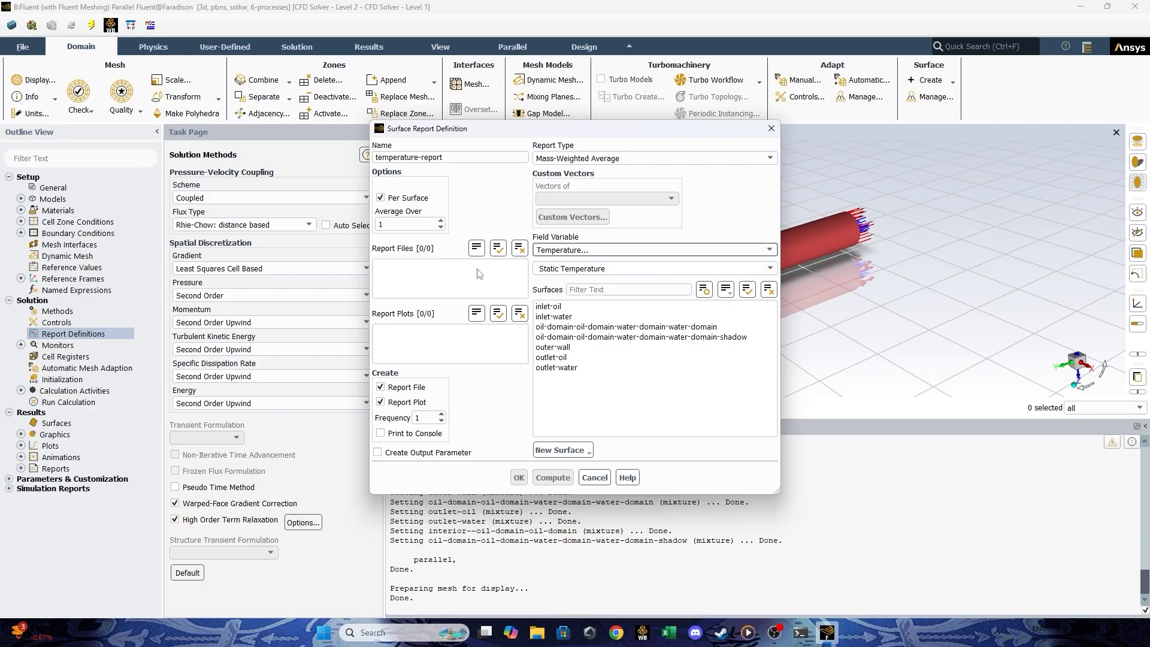
{"action": "left_click", "coordinate": [561, 308]}
{"action": "left_click", "coordinate": [561, 317]}
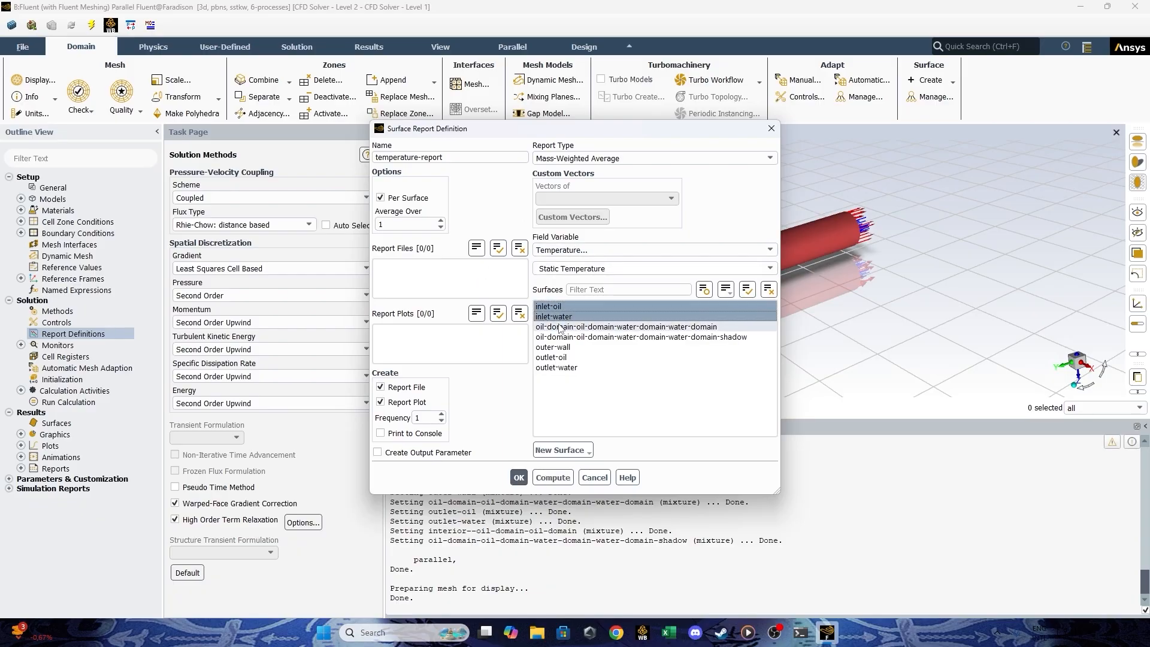
{"action": "left_click", "coordinate": [571, 359]}
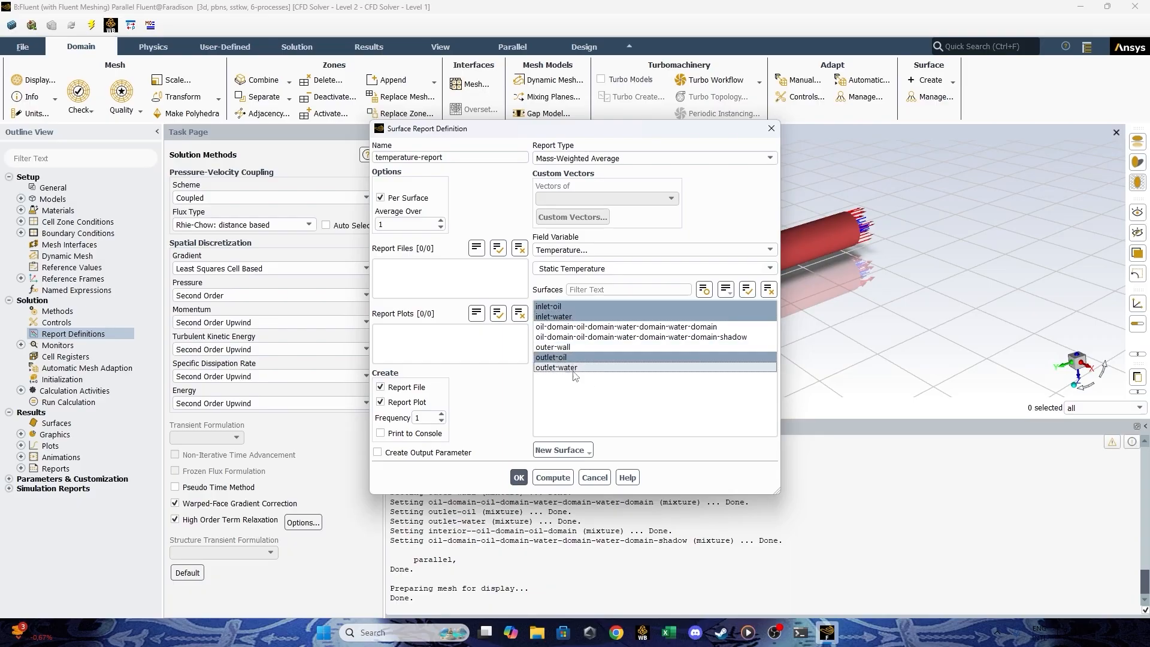
{"action": "left_click", "coordinate": [572, 370]}
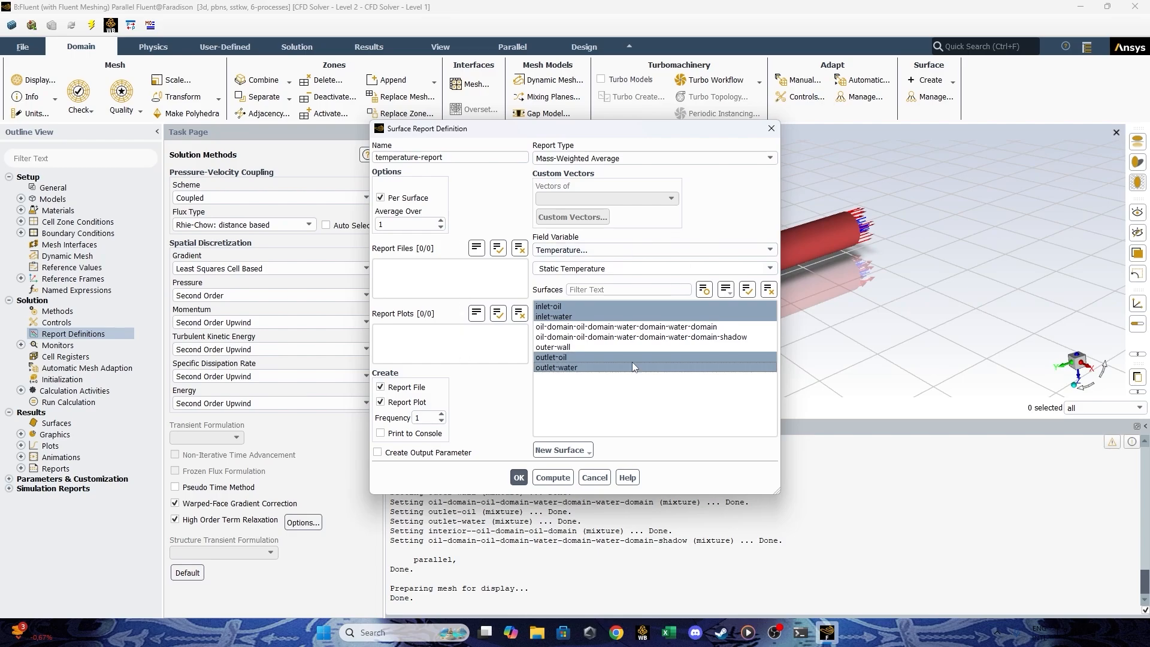
{"action": "left_click", "coordinate": [519, 477]}
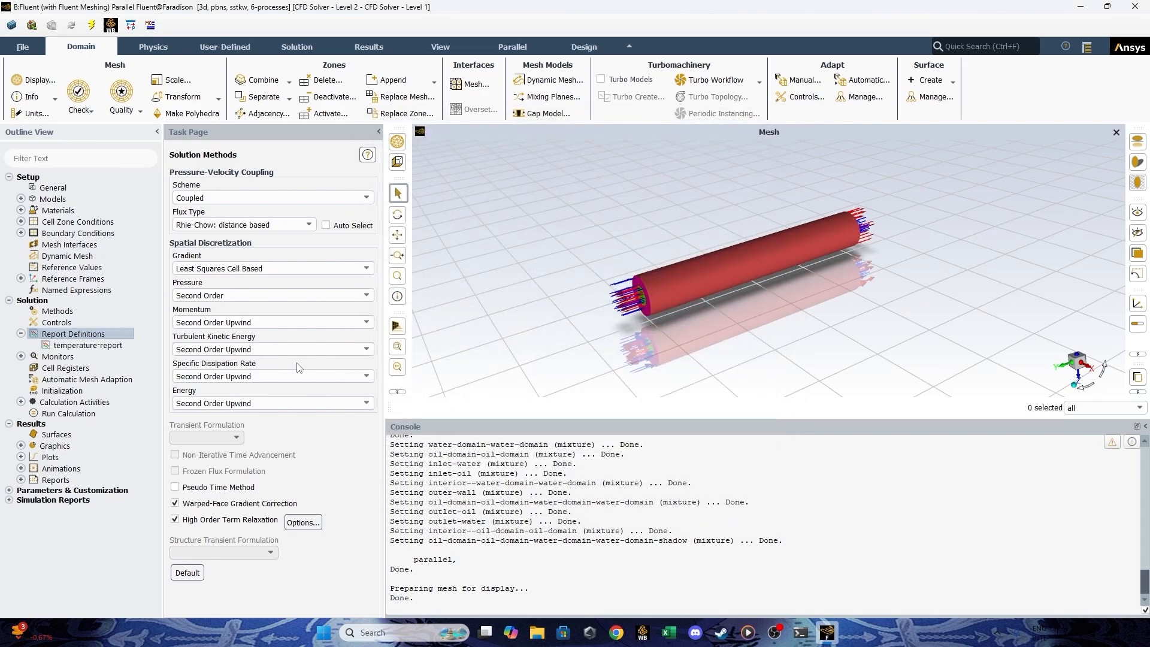
Start a second mass-weighted average surface report definition, name it pressure-report and enable Per Surface.
{"action": "right_click", "coordinate": [92, 334]}
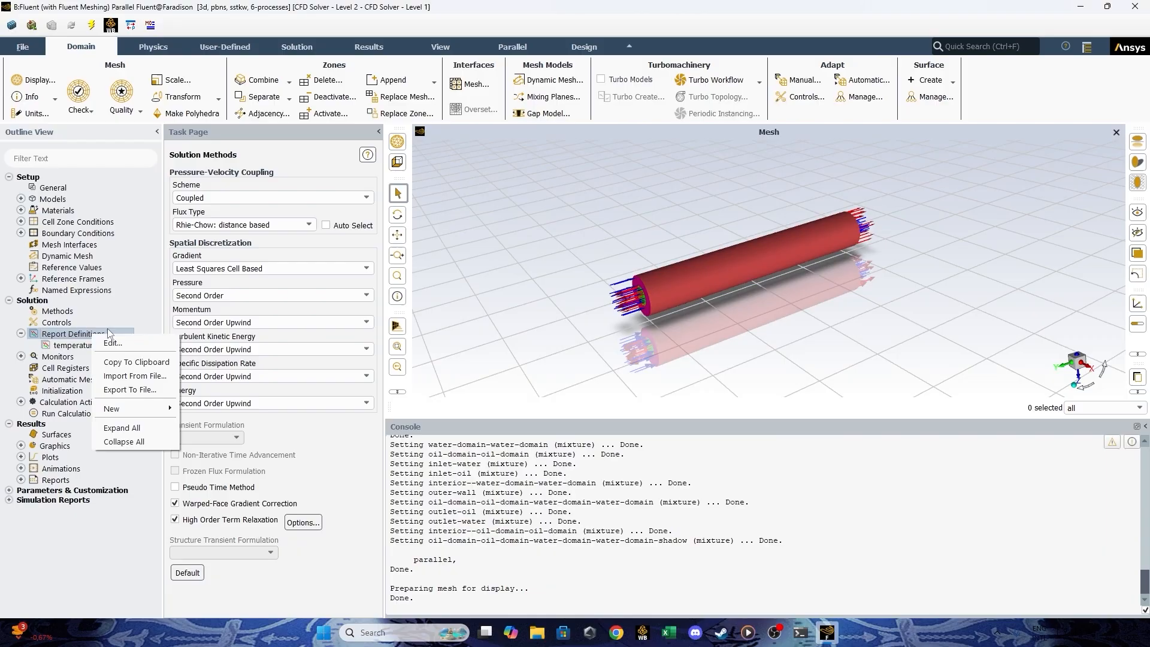
{"action": "left_click", "coordinate": [160, 401]}
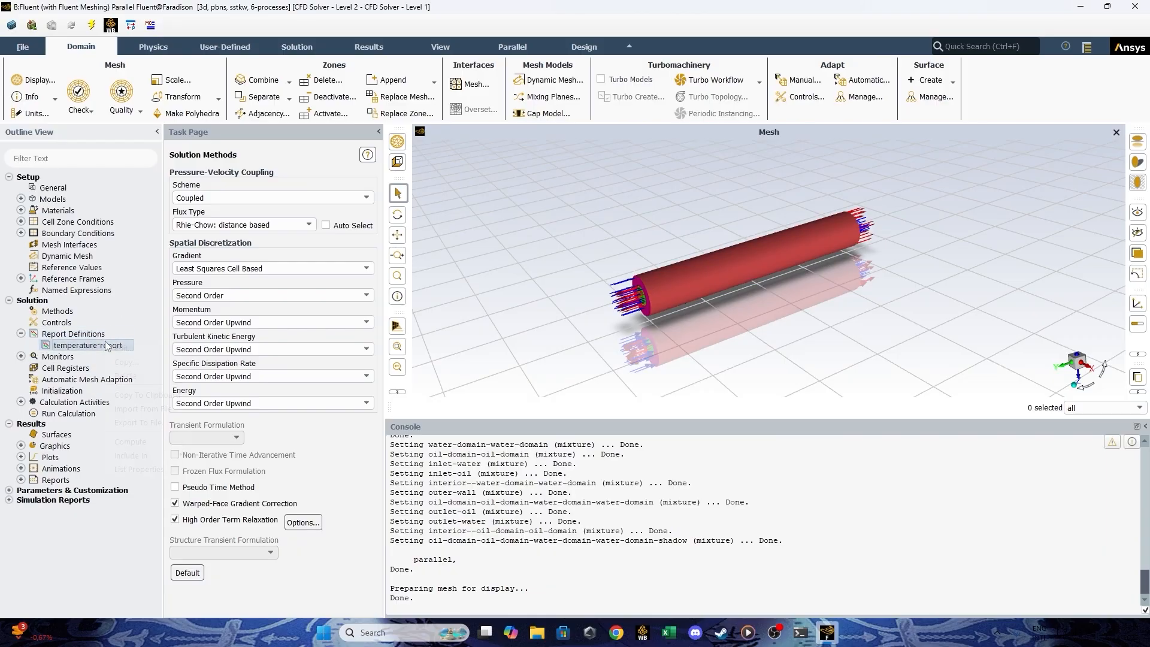
{"action": "right_click", "coordinate": [102, 340]}
{"action": "left_click", "coordinate": [92, 335]}
{"action": "right_click", "coordinate": [93, 337]}
{"action": "mouse_move", "coordinate": [165, 410]}
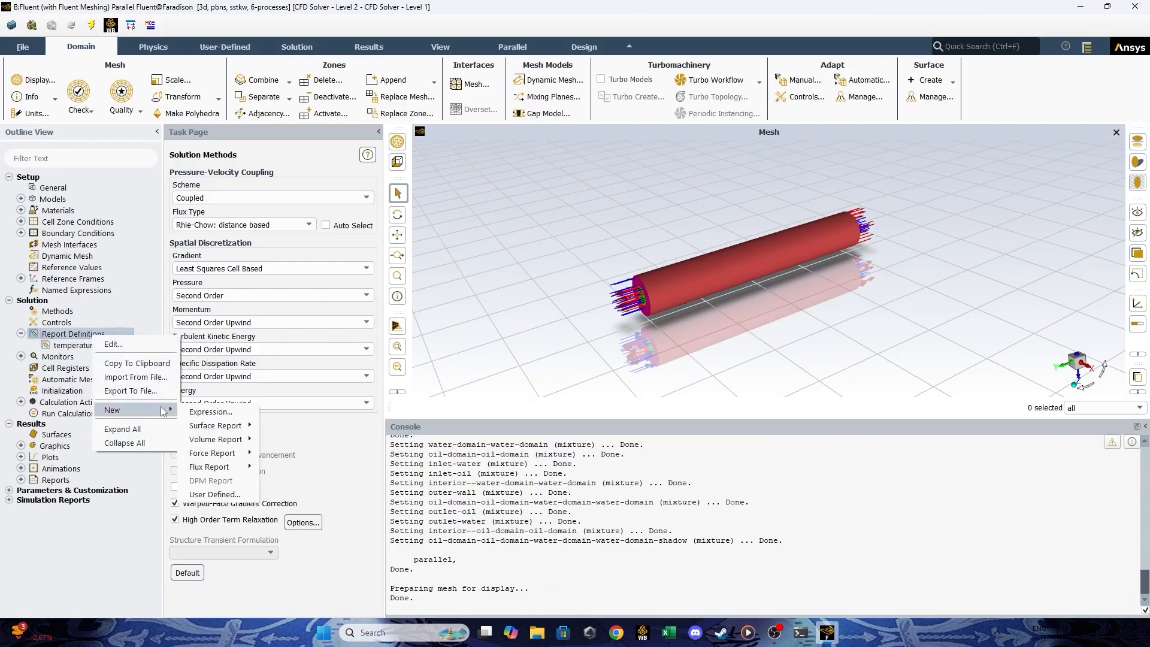
{"action": "mouse_move", "coordinate": [249, 426]}
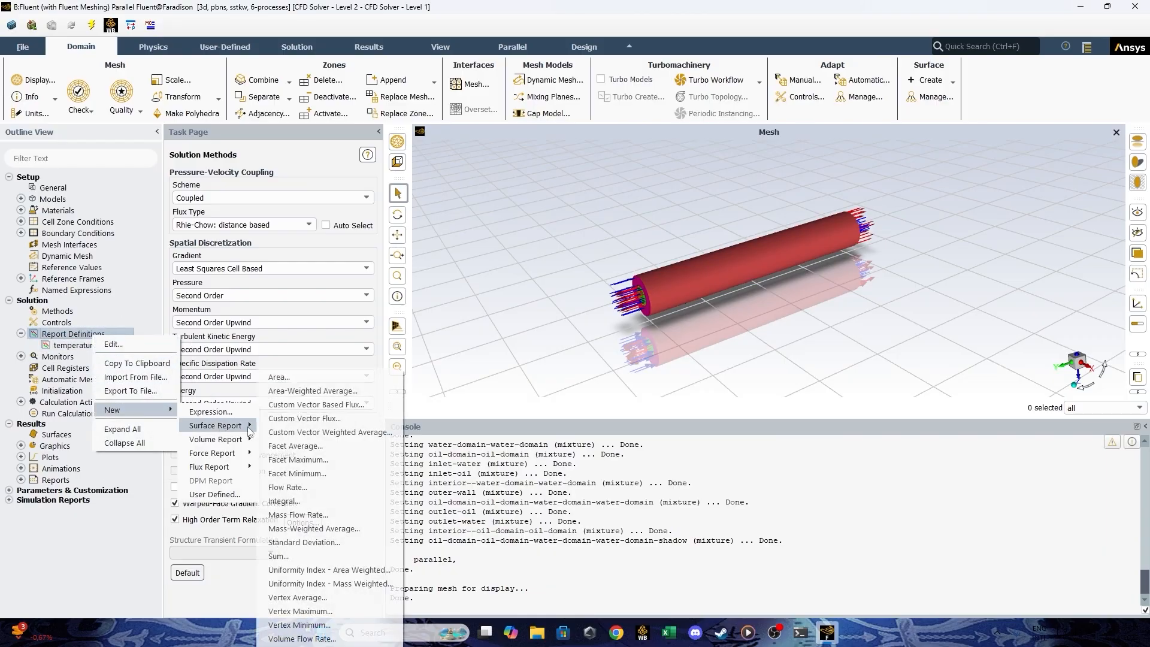
{"action": "left_click", "coordinate": [299, 529]}
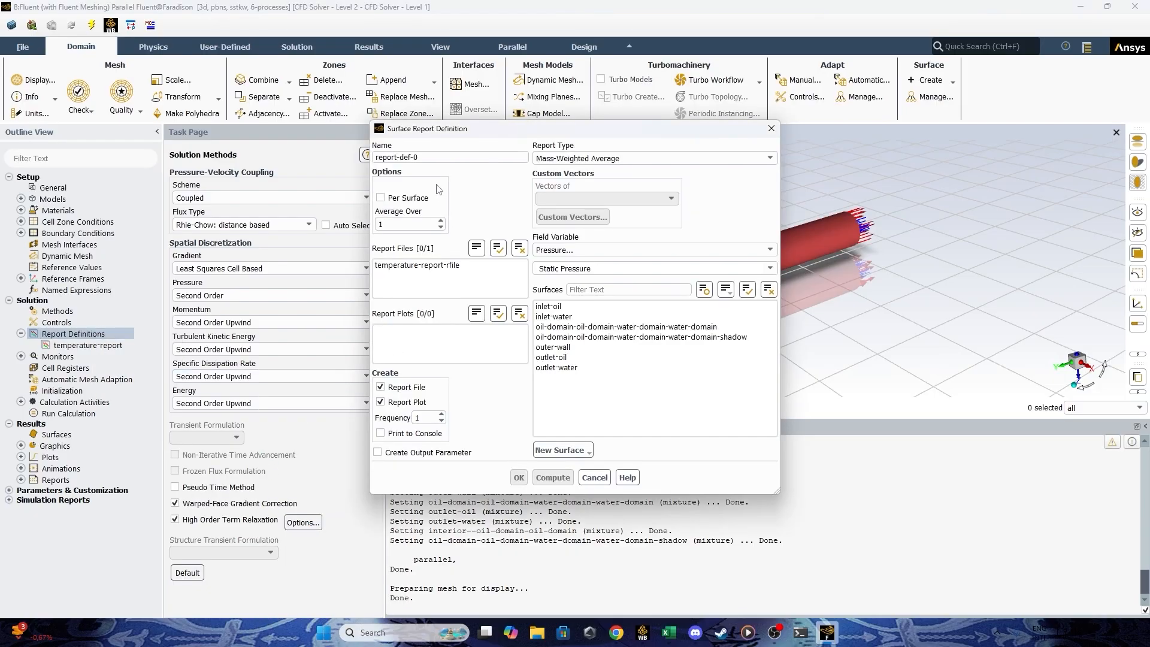
{"action": "type", "text": "pressure-"}
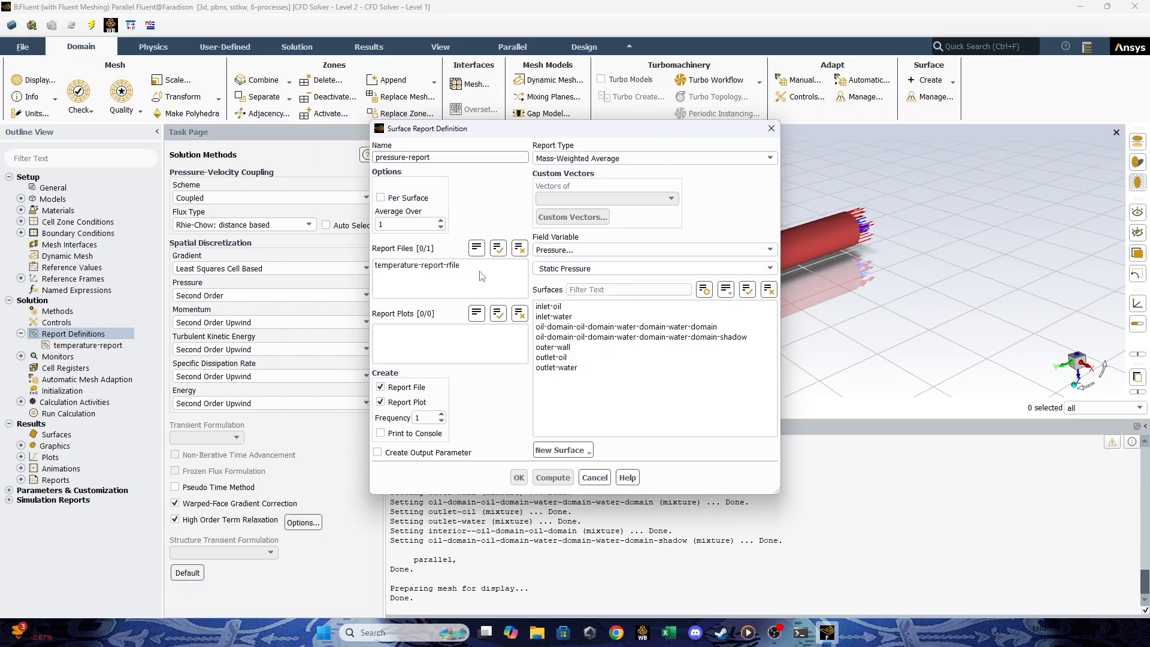
{"action": "left_click", "coordinate": [381, 198]}
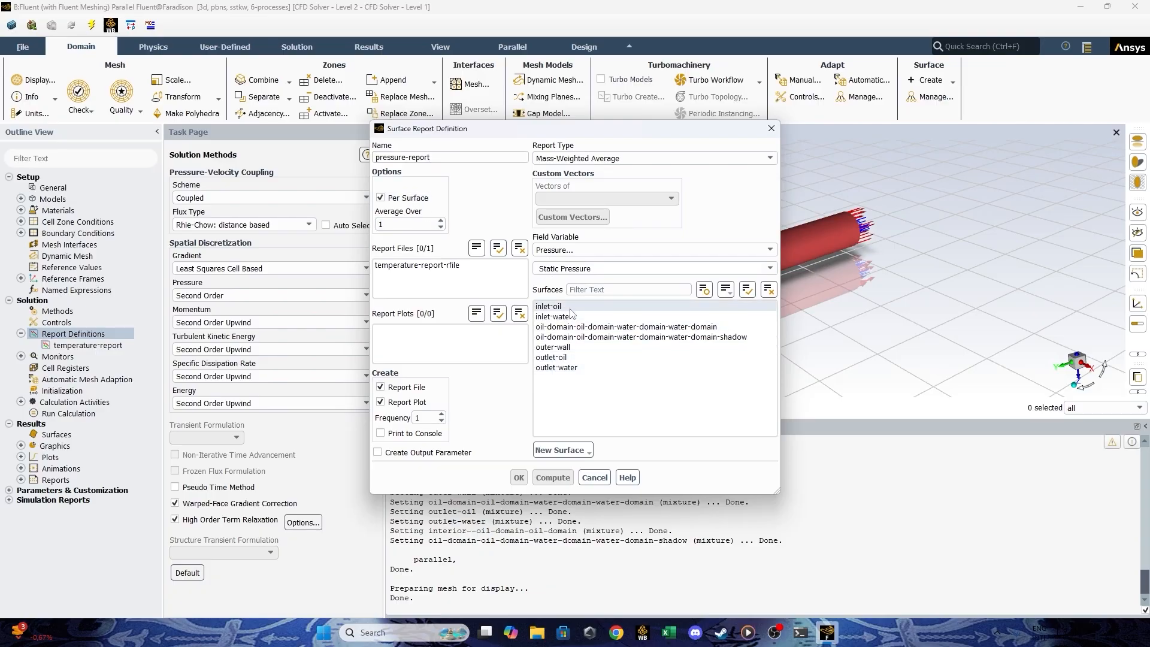
Report Static Pressure on inlet-oil, inlet-water, outlet-oil and outlet-water, confirm the definition and collapse the report definitions list.
{"action": "left_click", "coordinate": [548, 306]}
{"action": "left_click", "coordinate": [554, 317]}
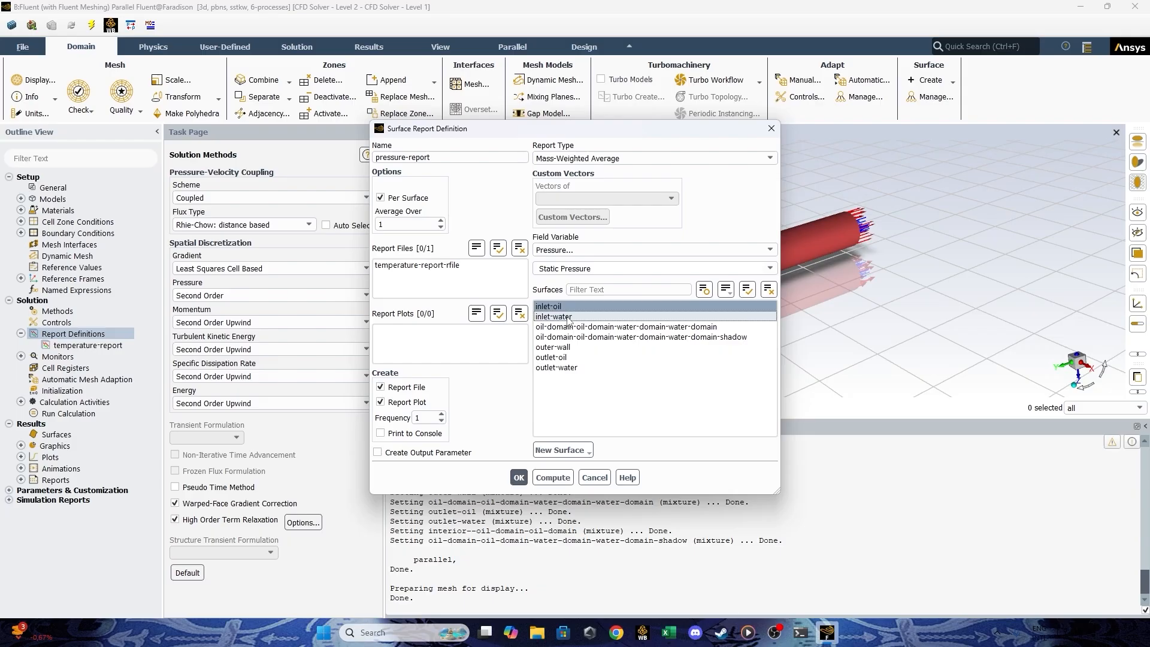
{"action": "left_click", "coordinate": [571, 359]}
{"action": "left_click", "coordinate": [575, 368]}
{"action": "left_click", "coordinate": [578, 368]}
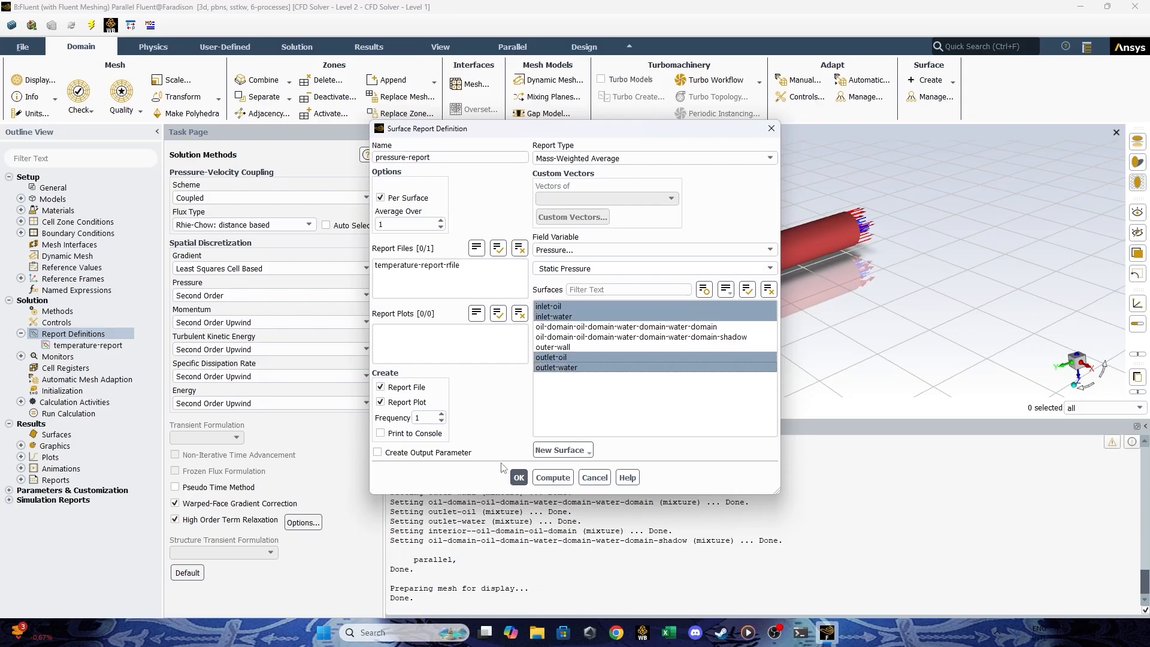
{"action": "left_click", "coordinate": [519, 477]}
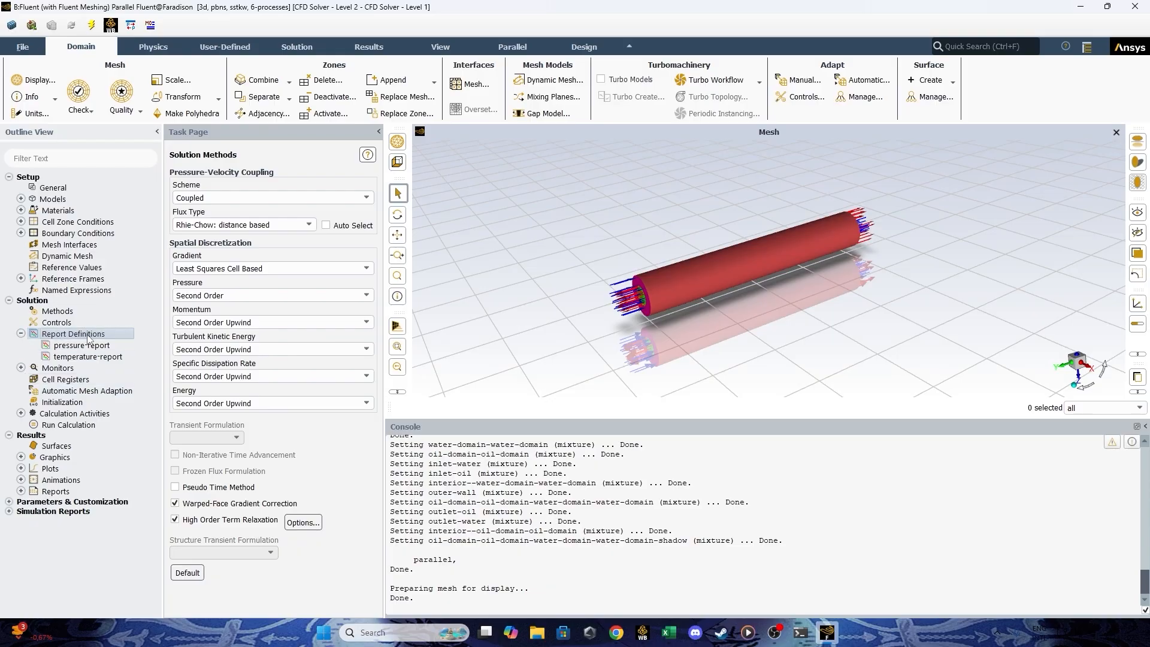
{"action": "left_click", "coordinate": [21, 333]}
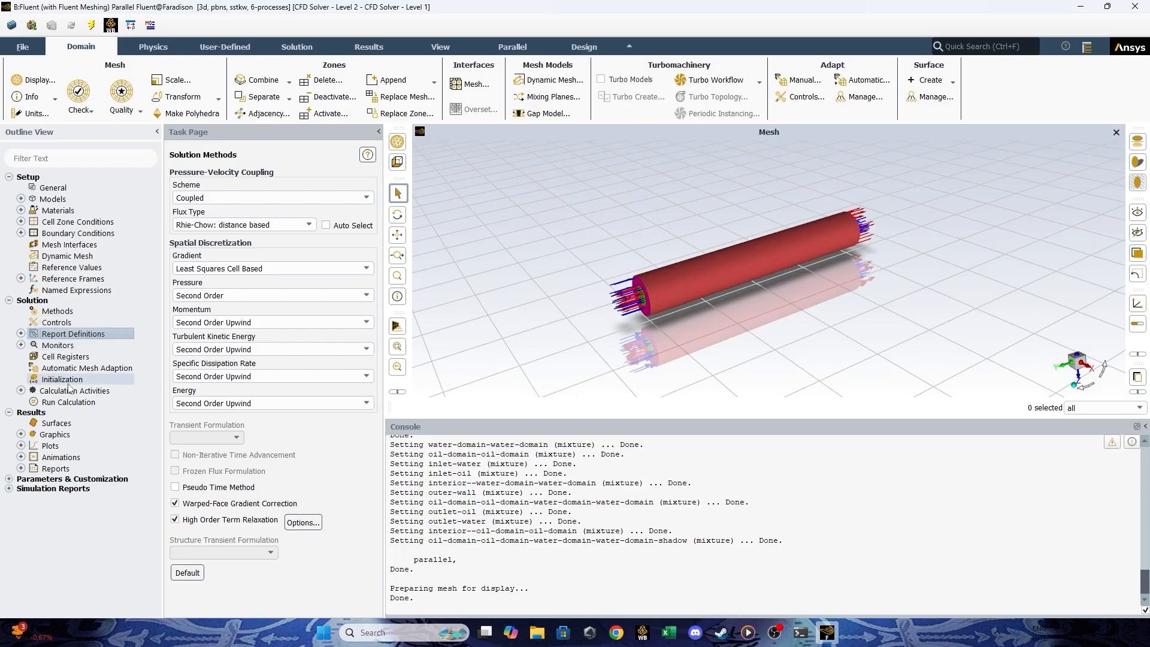
Initialize the solution with Hybrid Initialization and run a 500-iteration calculation with Data Sampling for Steady Statistics enabled.
{"action": "left_click", "coordinate": [89, 377]}
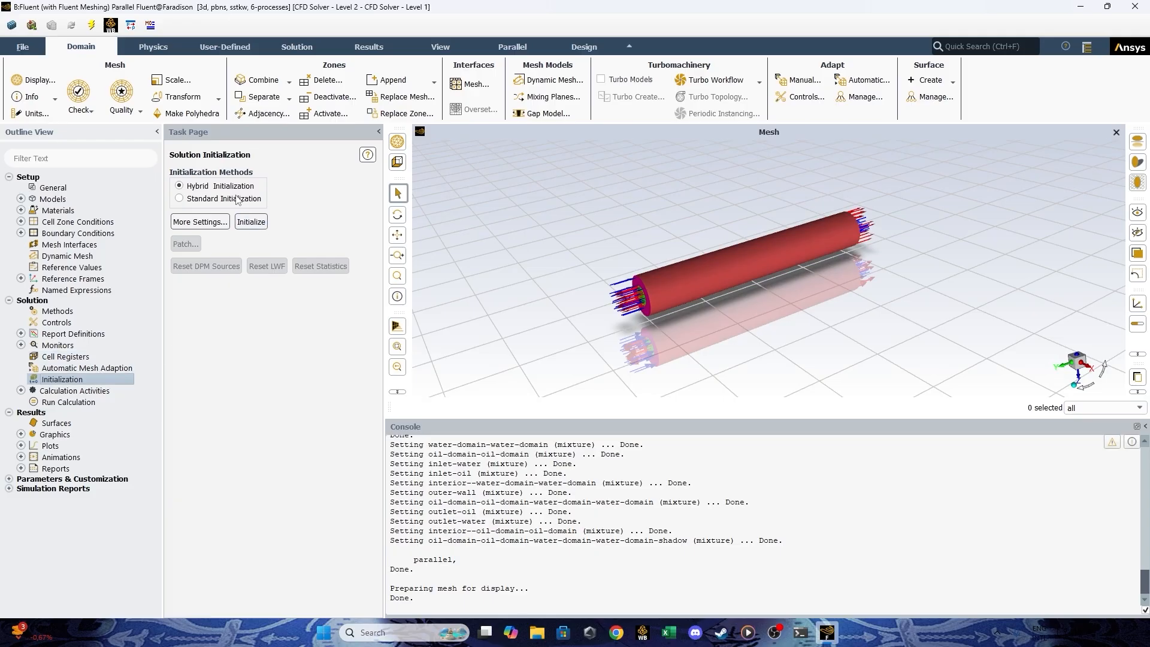
{"action": "left_click", "coordinate": [263, 227]}
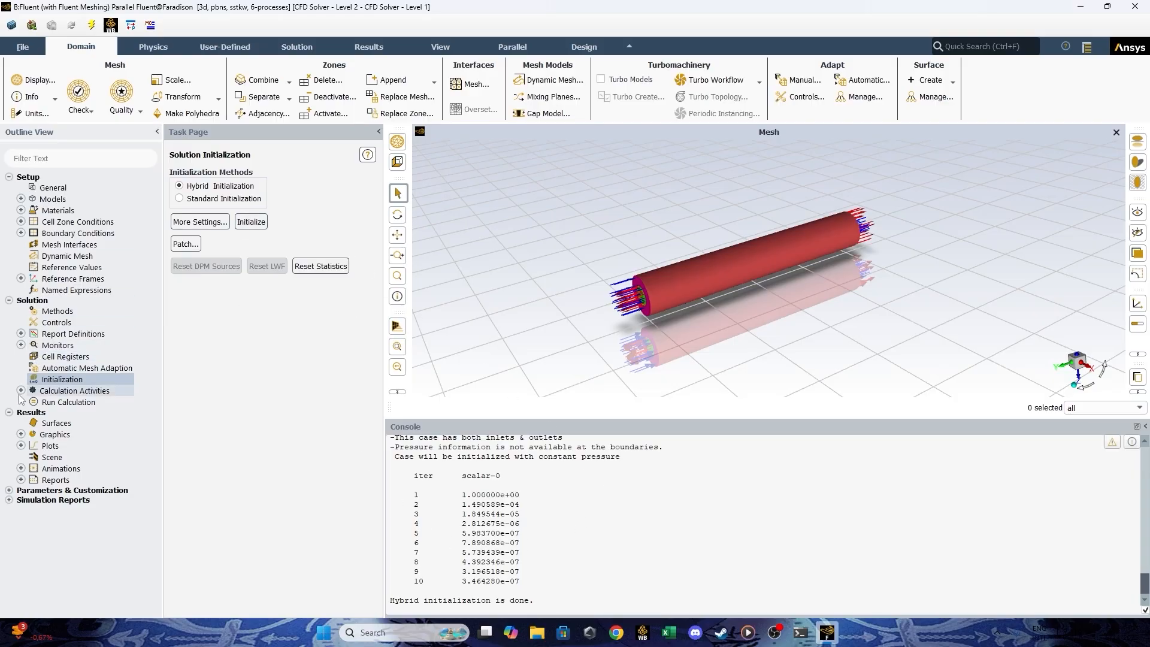
{"action": "left_click", "coordinate": [77, 404]}
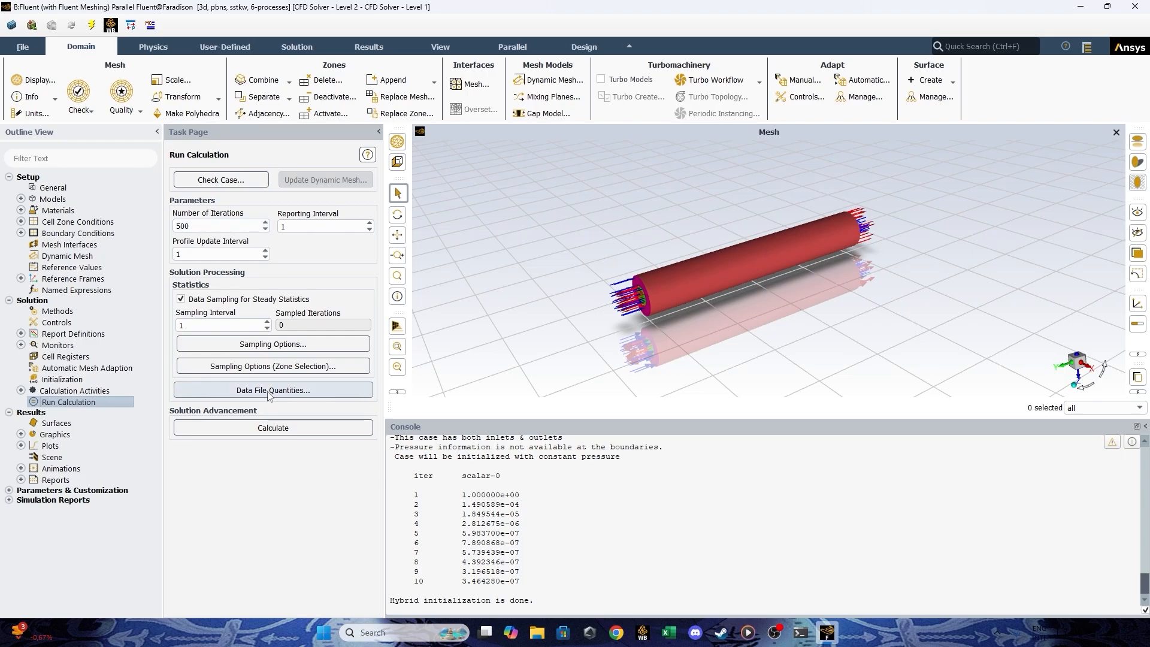
{"action": "left_click", "coordinate": [260, 429]}
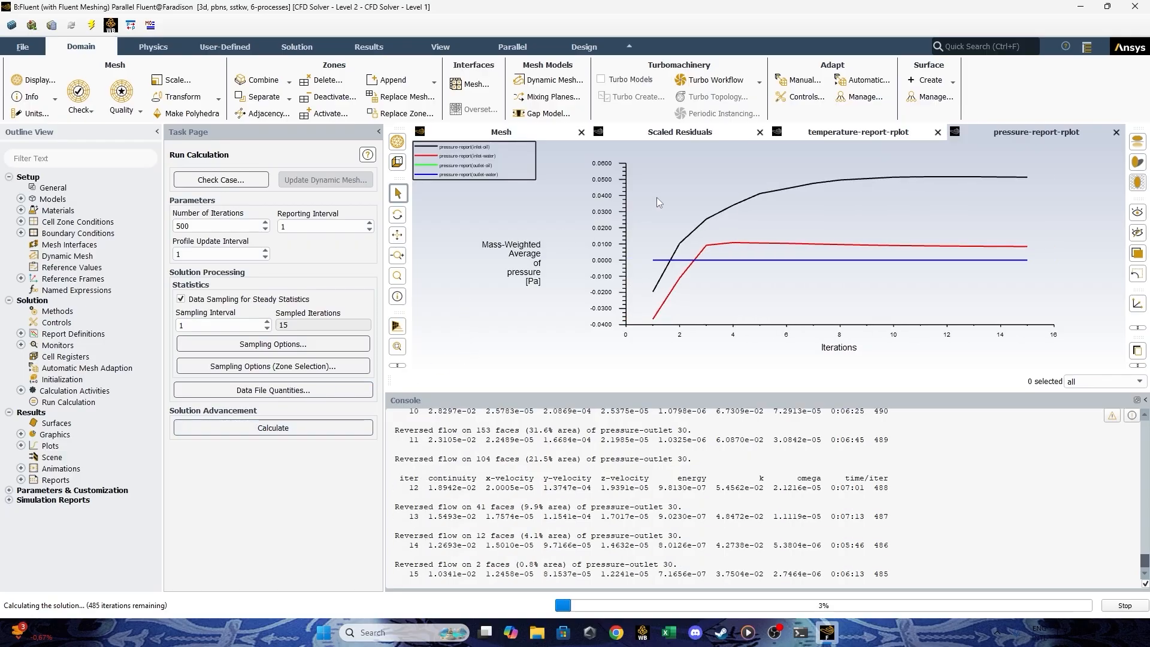
{"action": "left_click", "coordinate": [665, 133]}
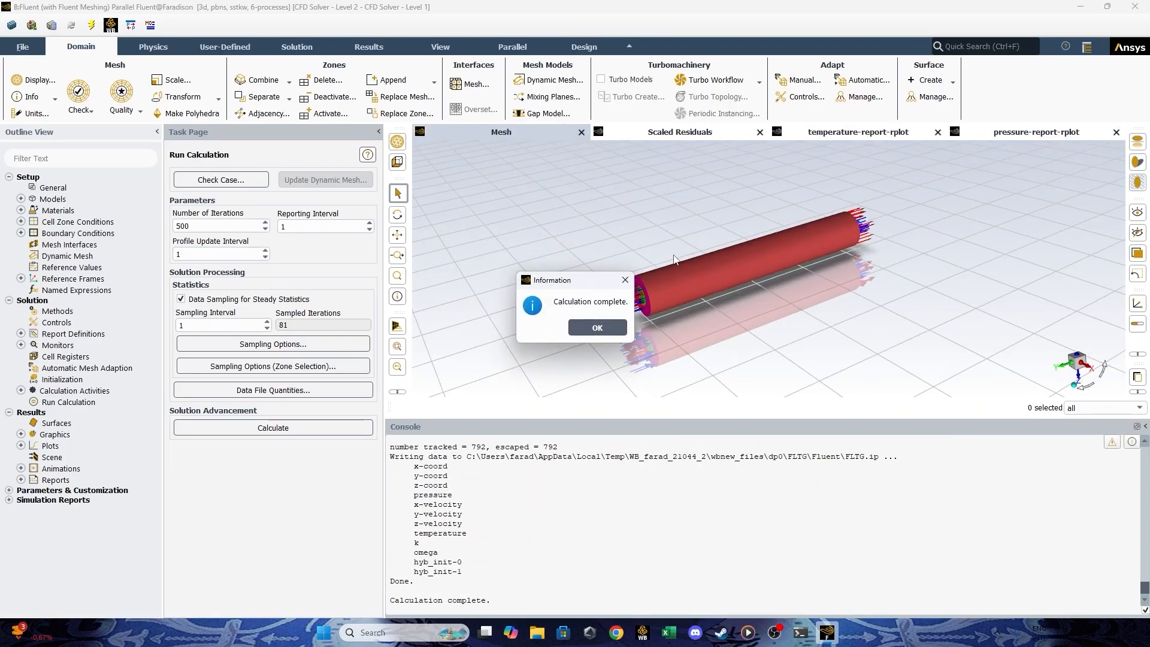
{"action": "left_click", "coordinate": [597, 328]}
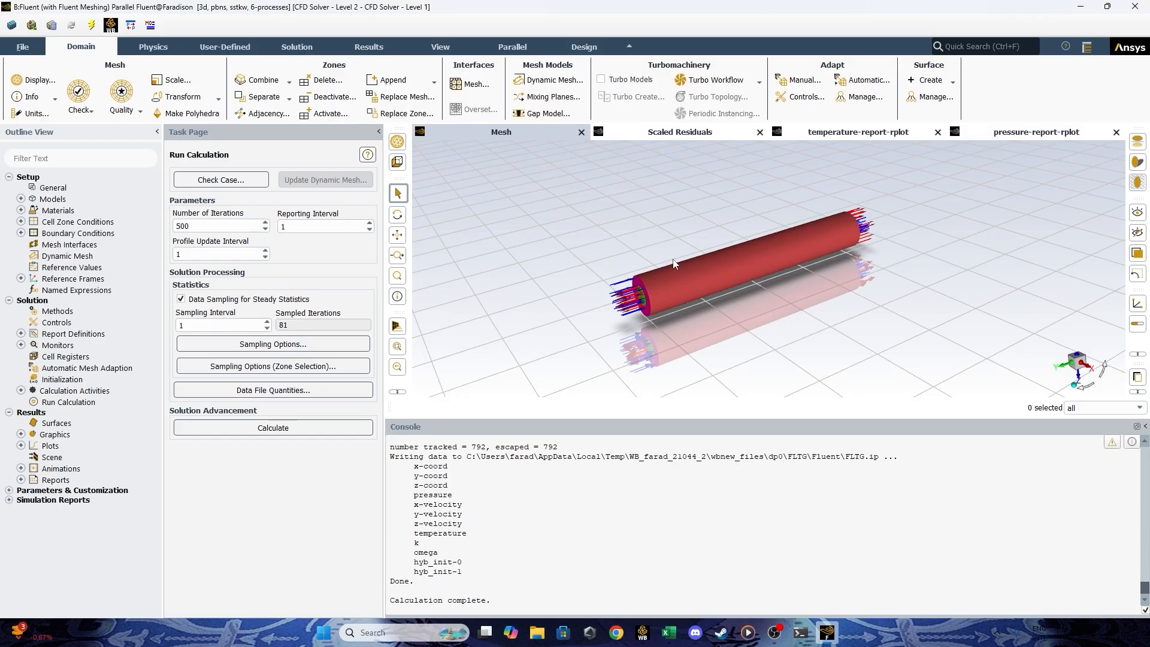
Examine the scaled residuals plot and the last iterations in the console to check the solution's convergence.
{"action": "left_click", "coordinate": [672, 133]}
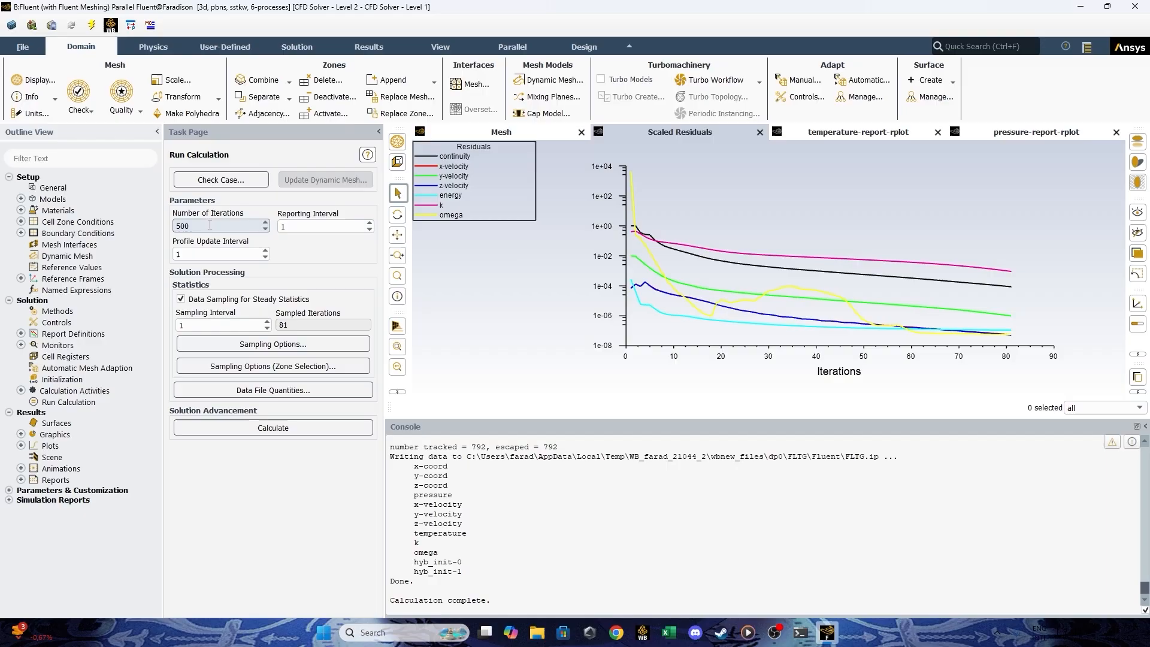
{"action": "scroll", "coordinate": [533, 457], "scroll_direction": "up", "scroll_amount": 1}
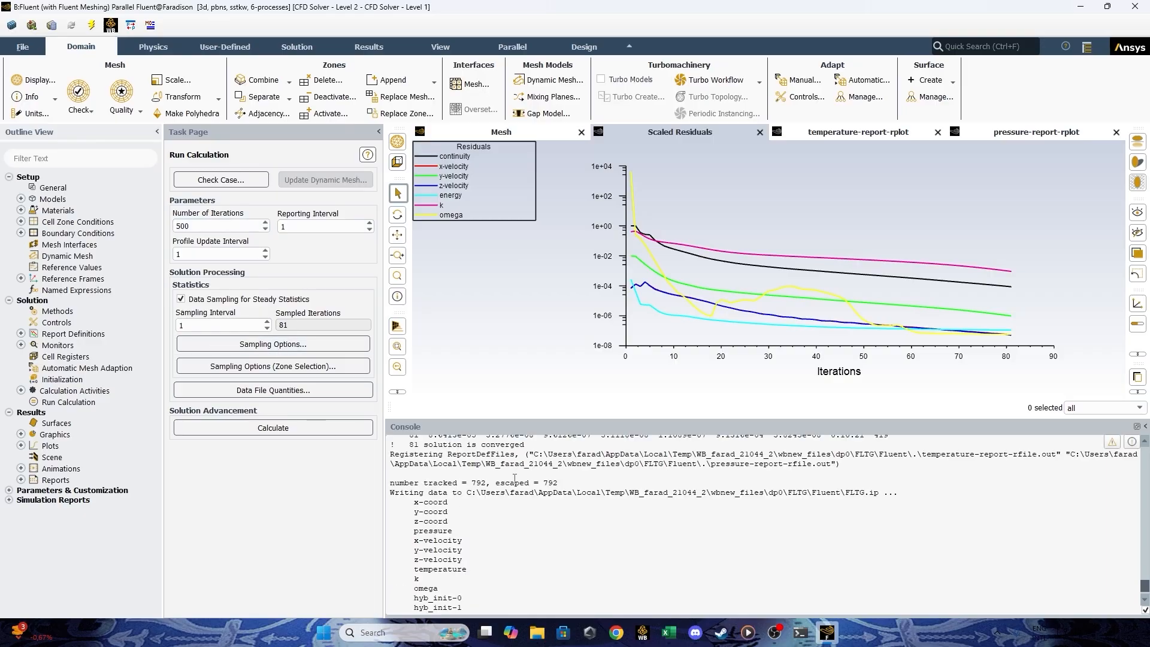
{"action": "scroll", "coordinate": [517, 476], "scroll_direction": "up", "scroll_amount": 3}
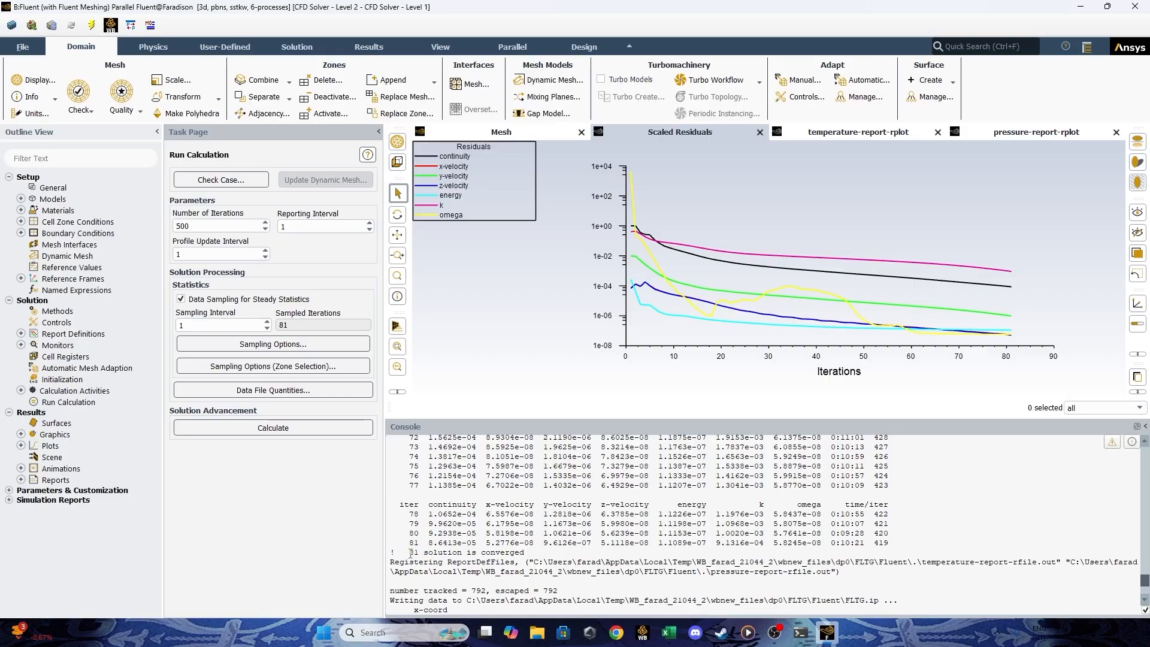
{"action": "scroll", "coordinate": [440, 549], "scroll_direction": "up", "scroll_amount": 4}
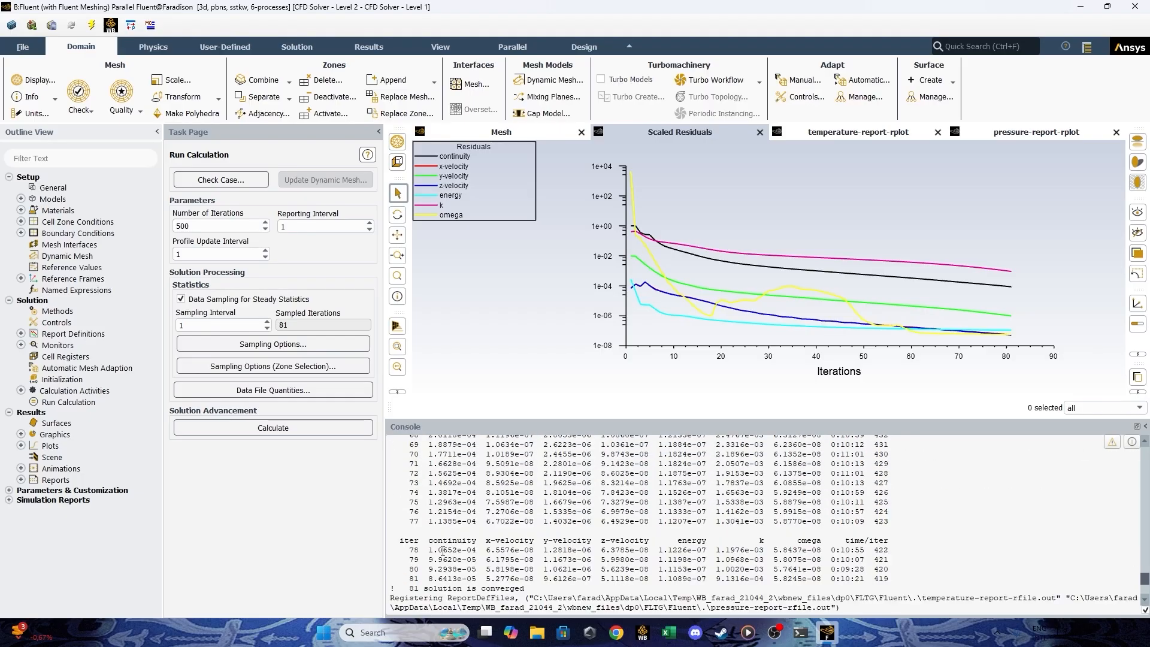
{"action": "scroll", "coordinate": [441, 548], "scroll_direction": "down", "scroll_amount": 3}
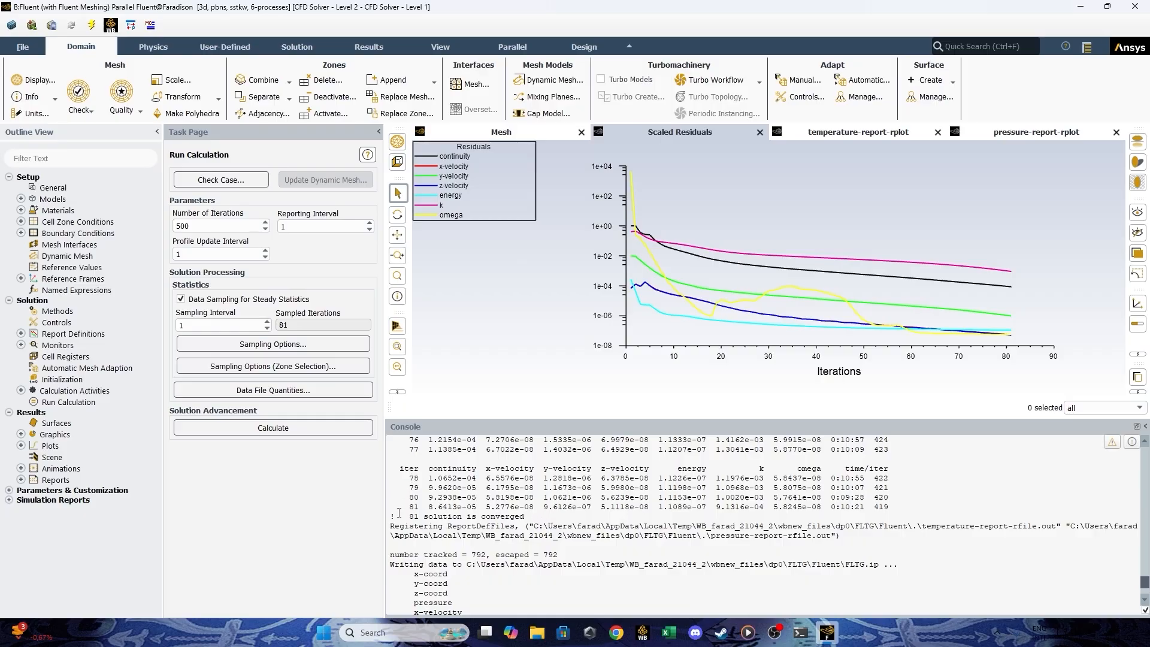
{"action": "left_click_drag", "start_coordinate": [399, 513], "coordinate": [546, 515]}
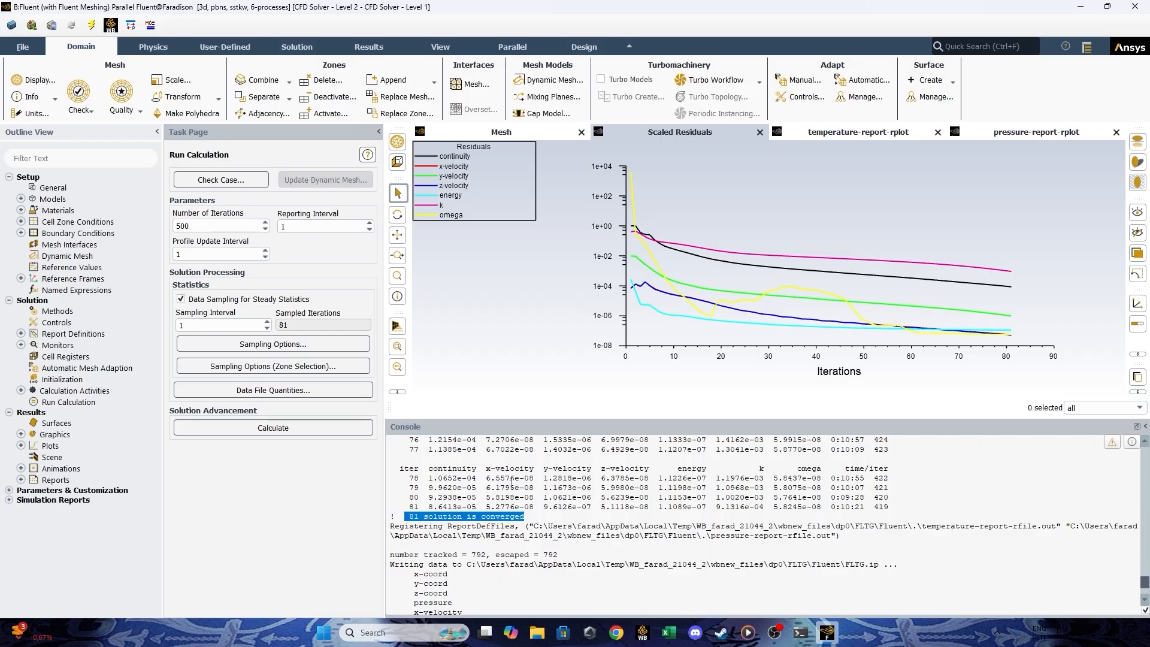
{"action": "left_click", "coordinate": [511, 481]}
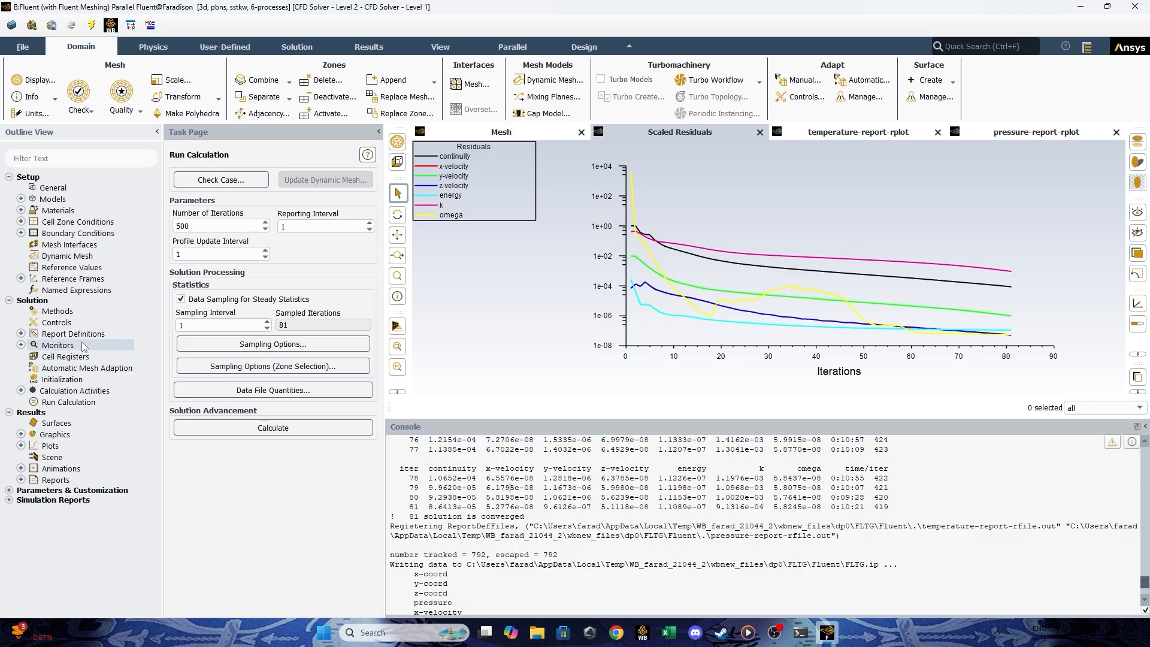
Show the advanced options of the residual monitors, set the convergence criterion to none and confirm.
{"action": "left_click", "coordinate": [21, 334]}
{"action": "left_click", "coordinate": [21, 334]}
{"action": "left_click", "coordinate": [21, 345]}
{"action": "double_click", "coordinate": [69, 356]}
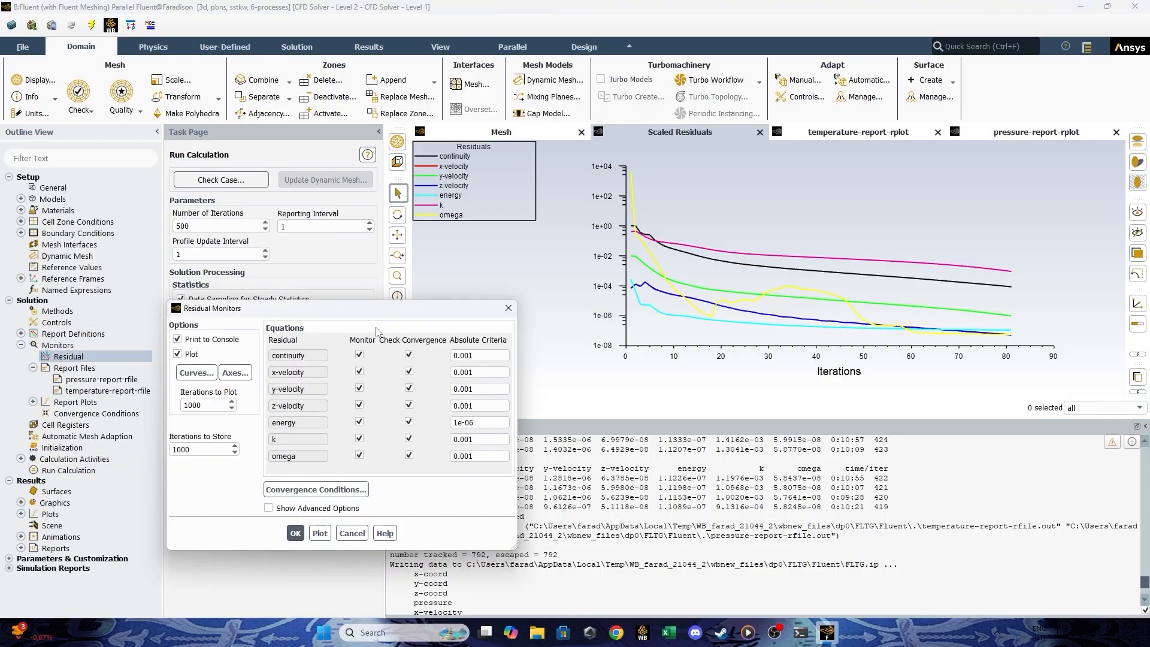
{"action": "left_click", "coordinate": [279, 508]}
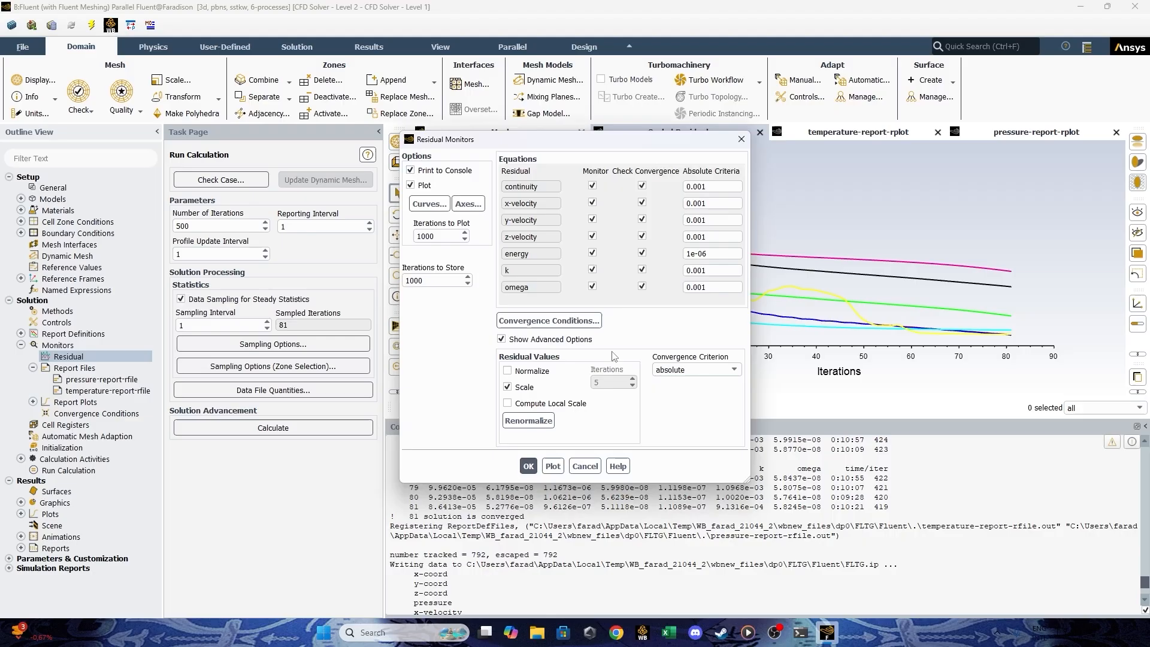
{"action": "left_click", "coordinate": [689, 370]}
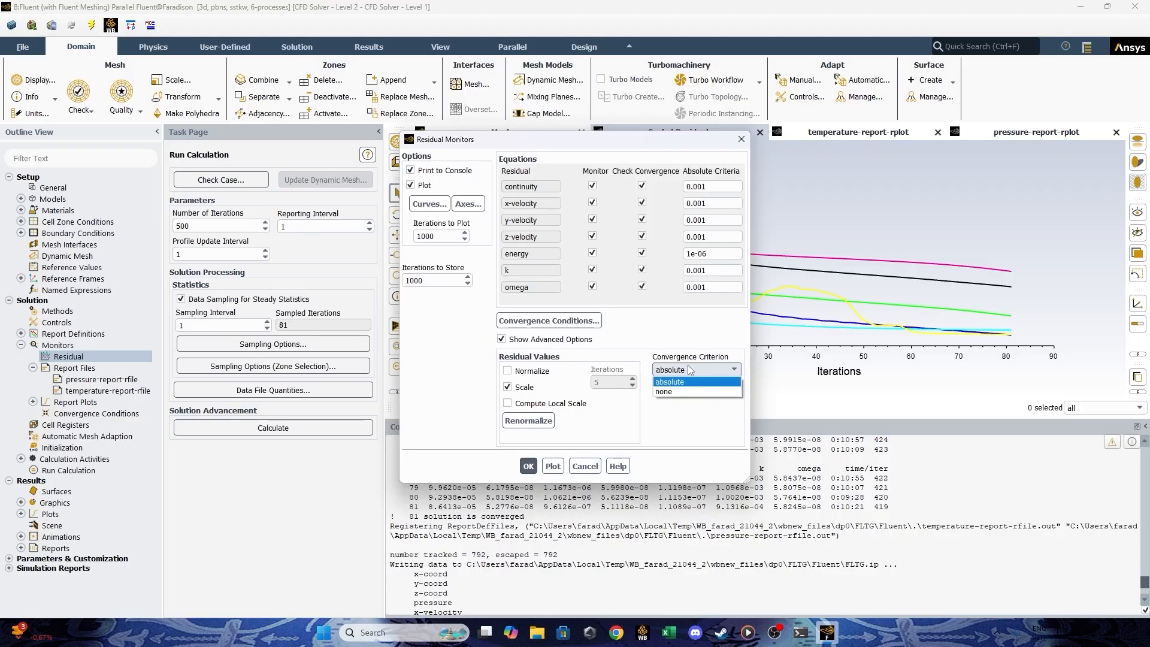
{"action": "left_click", "coordinate": [692, 392]}
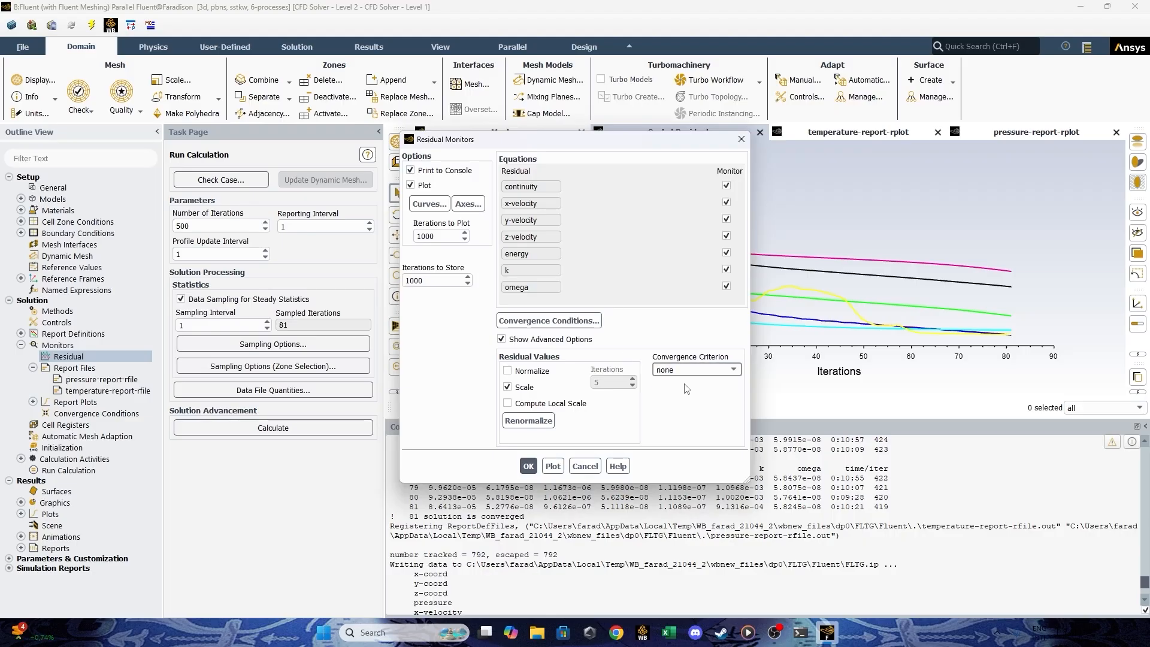
{"action": "left_click", "coordinate": [528, 467]}
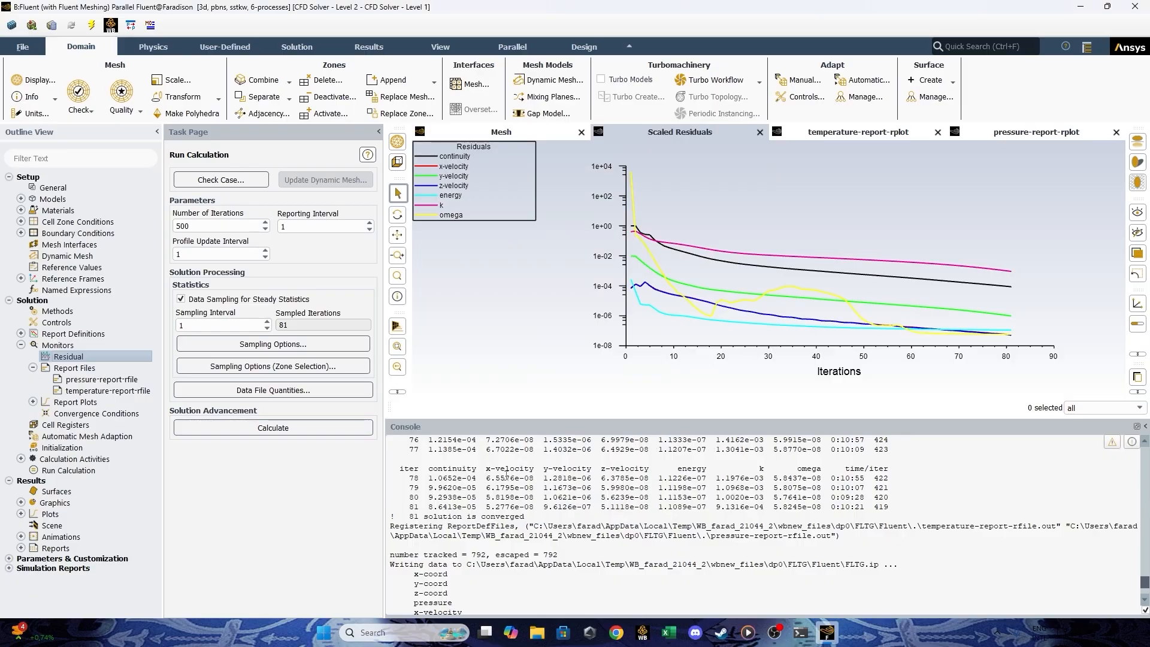
Continue the calculation using the settings changes for current and future calculations, and stop it at about iteration 100.
{"action": "left_click", "coordinate": [293, 427]}
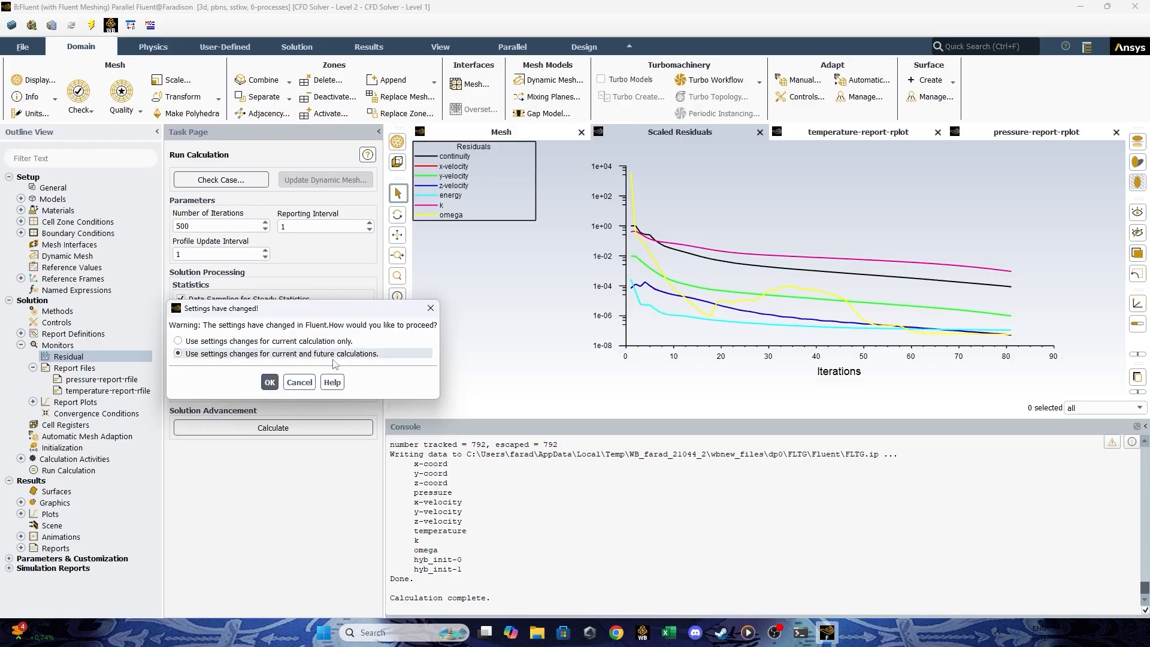
{"action": "left_click", "coordinate": [269, 383]}
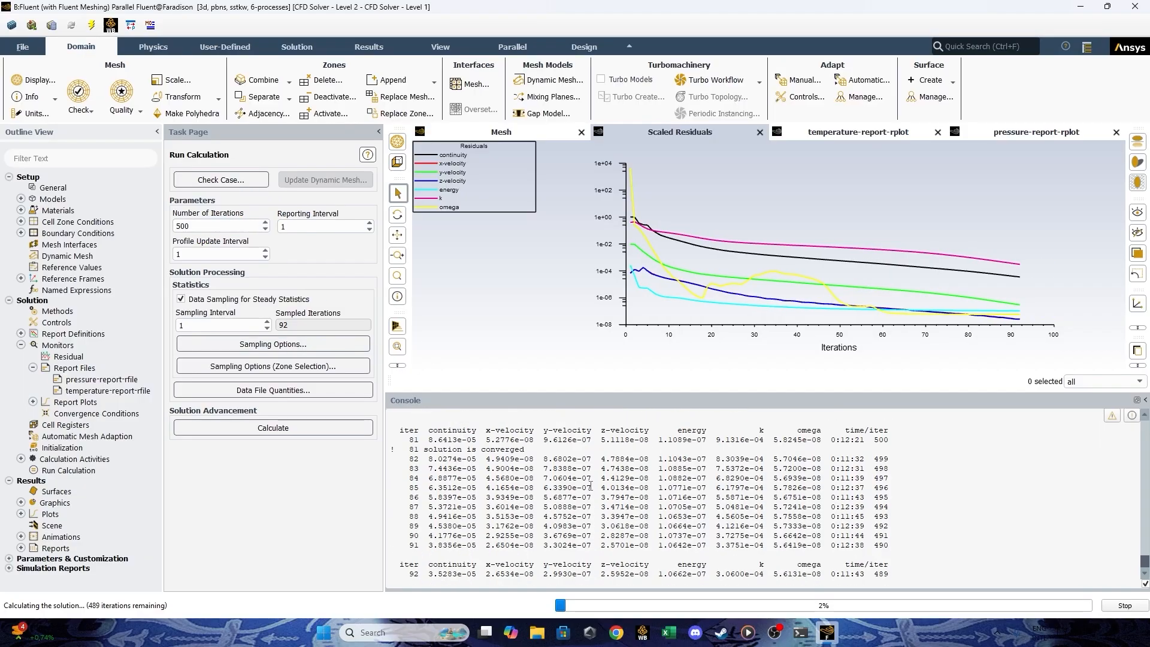
{"action": "scroll", "coordinate": [575, 419], "scroll_direction": "up", "scroll_amount": 2}
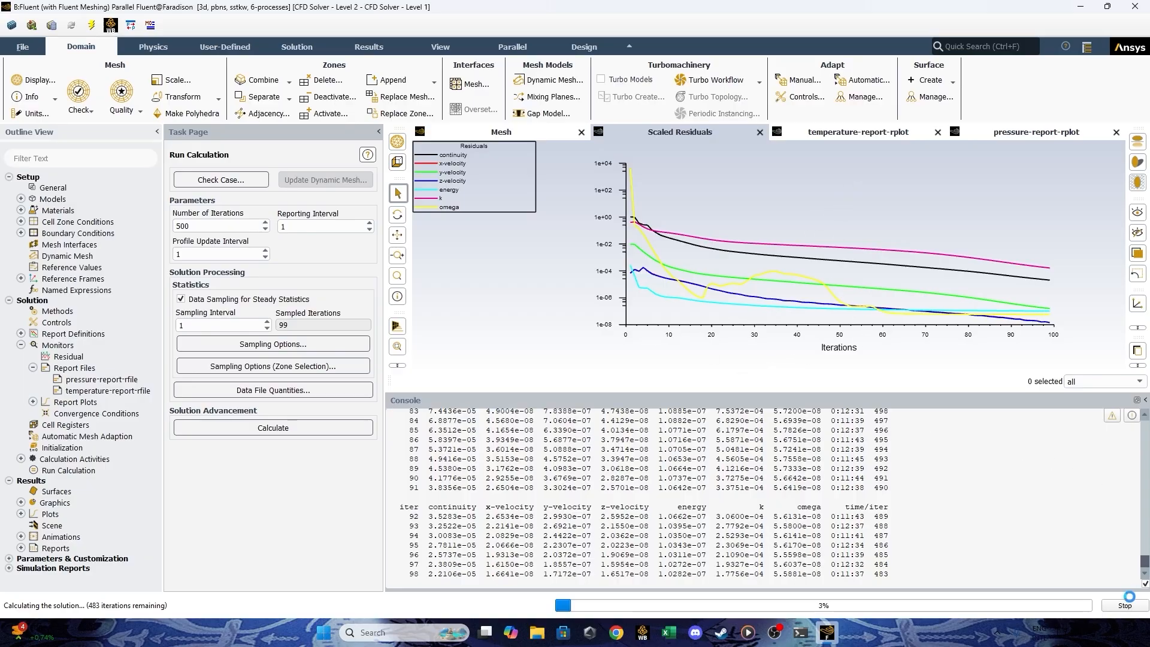
{"action": "left_click", "coordinate": [1125, 605]}
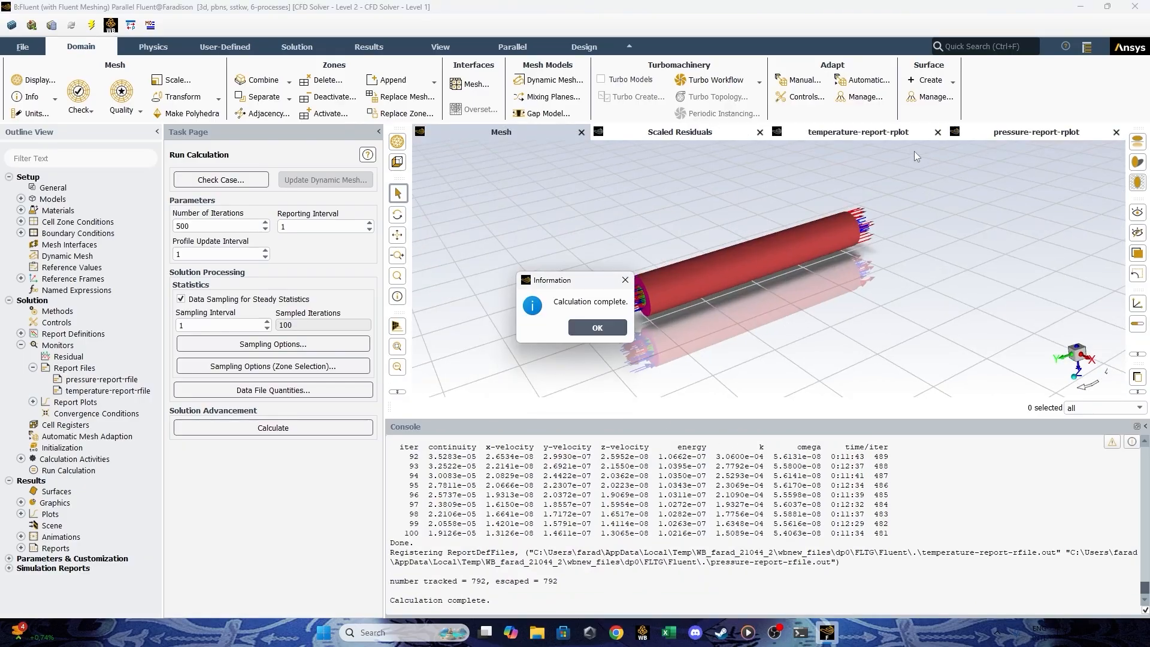
{"action": "left_click", "coordinate": [597, 328]}
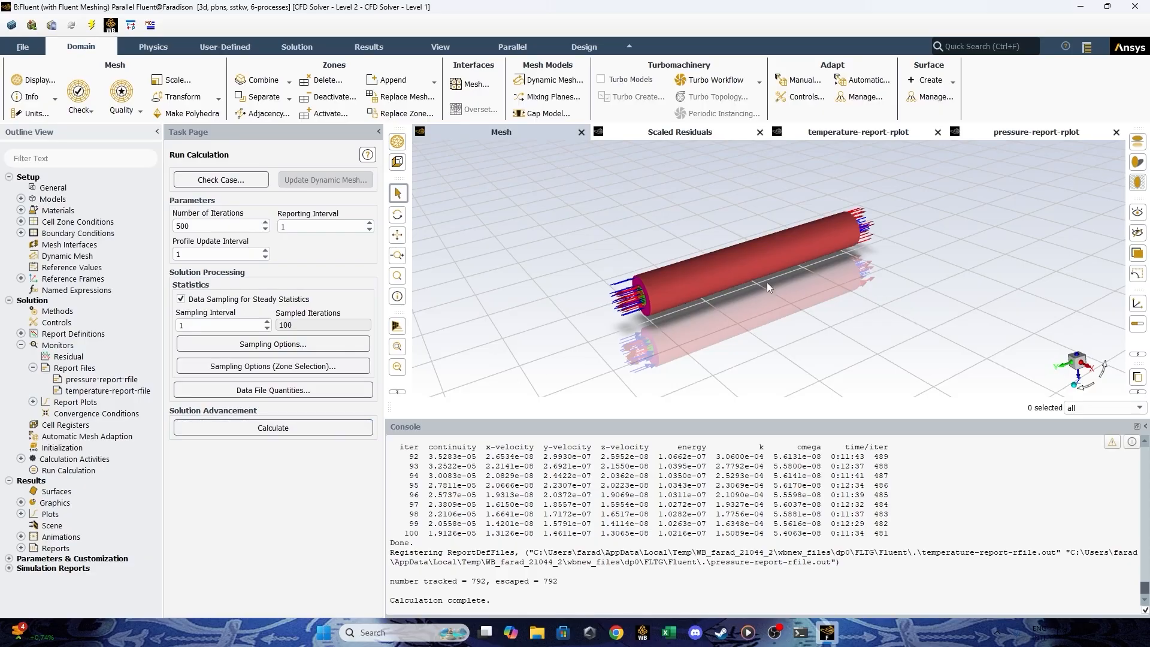
Review the scaled residuals, temperature and pressure report plots, and inspect the heat exchanger in the mesh view.
{"action": "left_click", "coordinate": [679, 134]}
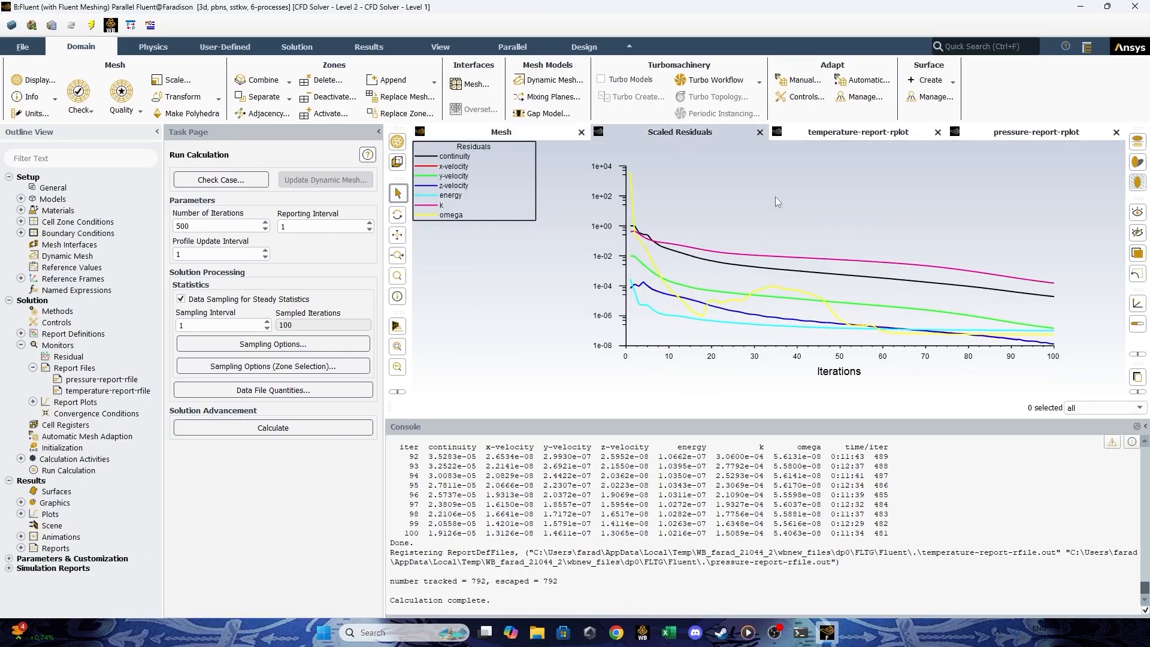
{"action": "left_click", "coordinate": [840, 133]}
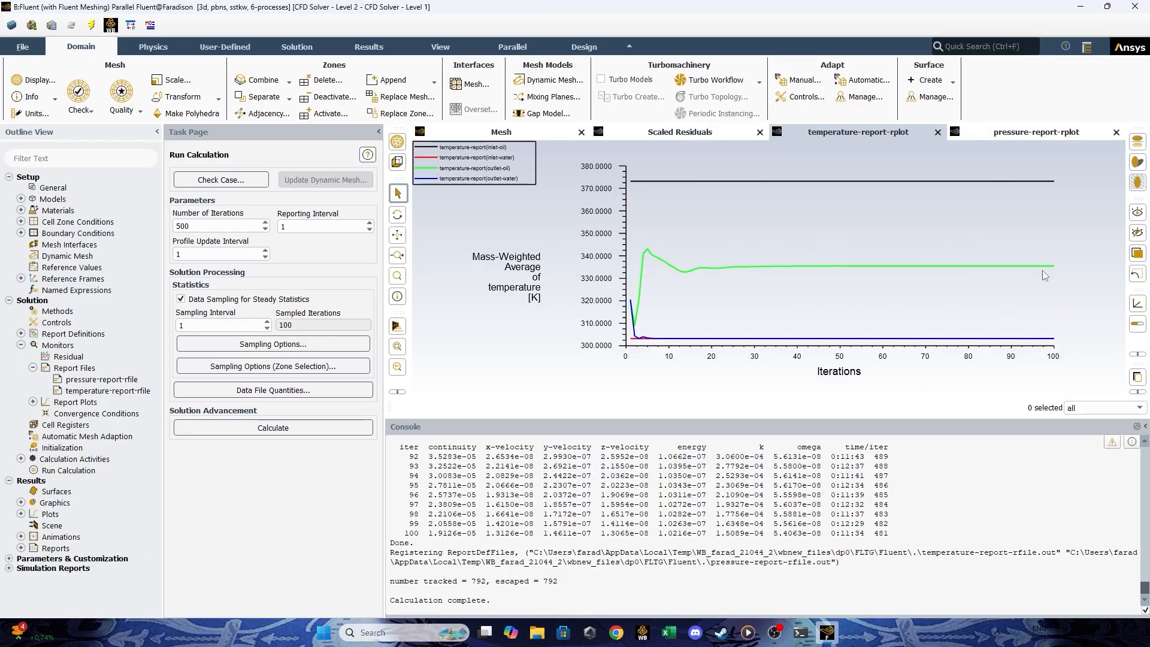
{"action": "left_click", "coordinate": [1037, 137]}
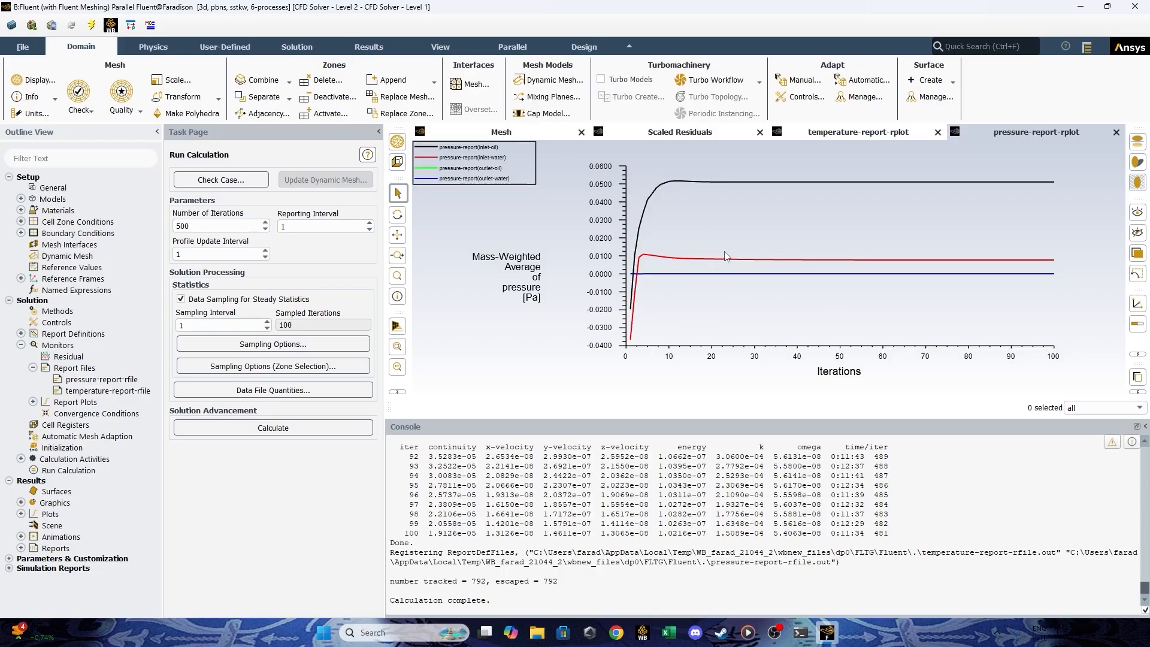
{"action": "left_click", "coordinate": [532, 133]}
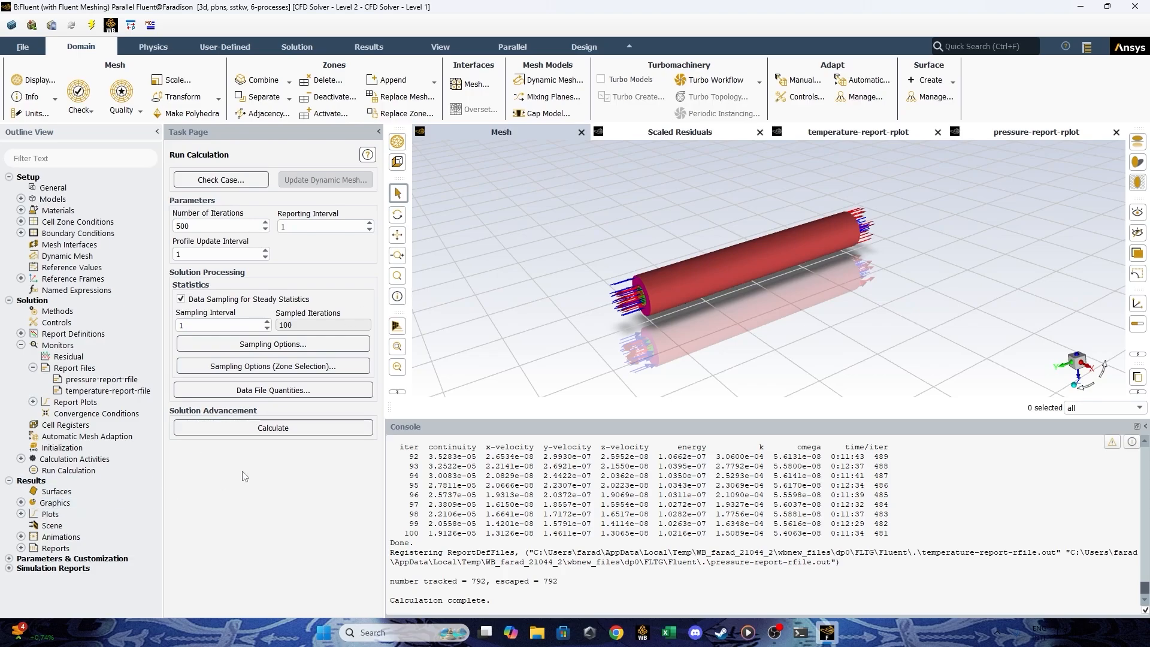
{"action": "scroll", "coordinate": [651, 322], "scroll_direction": "down", "scroll_amount": 1}
{"action": "middle_click_drag", "start_coordinate": [651, 324], "coordinate": [716, 291]}
{"action": "scroll", "coordinate": [704, 295], "scroll_direction": "up", "scroll_amount": 1}
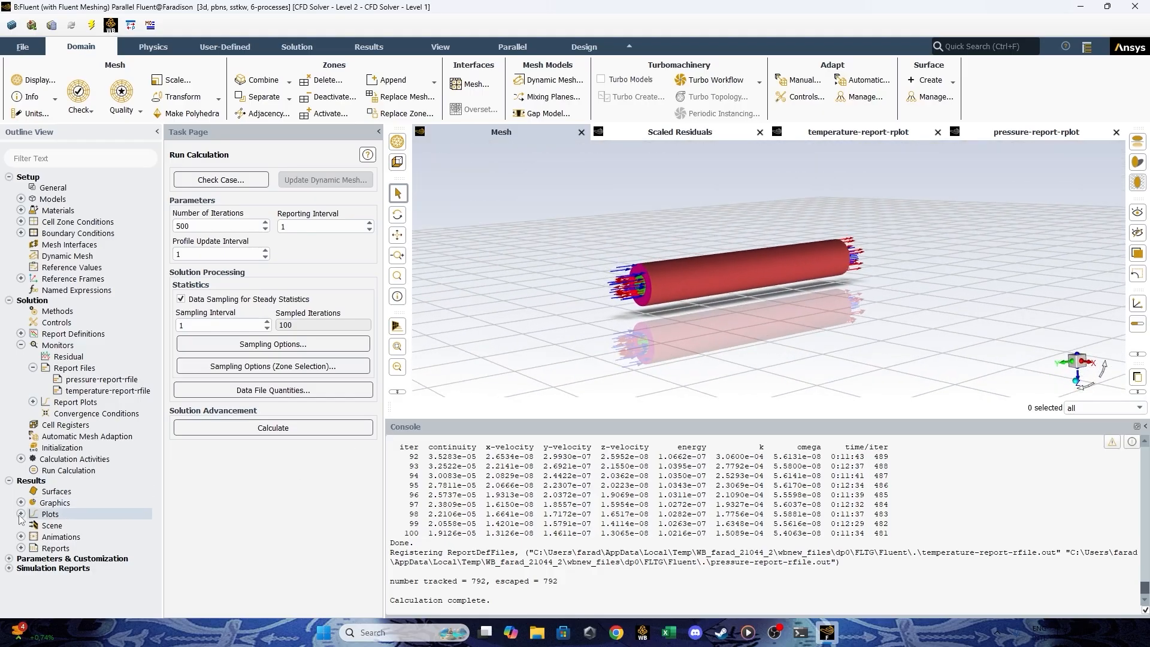
Compute a mass flow rate flux report for the inlet-oil, inlet-water, outlet-oil and outlet-water boundaries.
{"action": "left_click", "coordinate": [21, 548]}
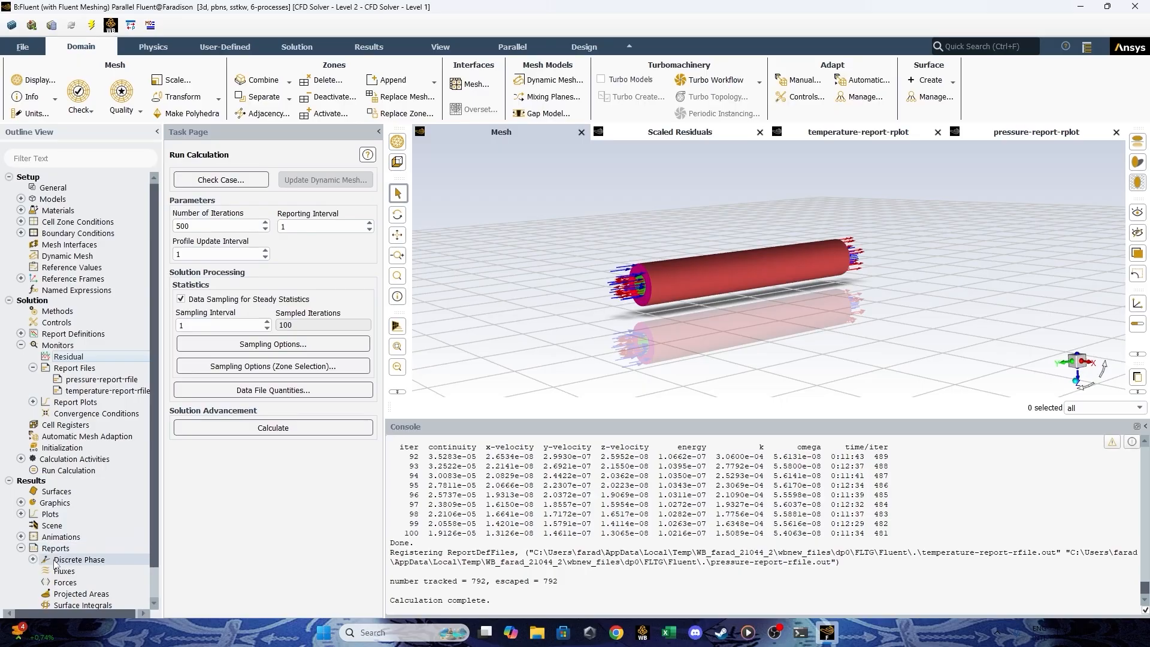
{"action": "scroll", "coordinate": [58, 564], "scroll_direction": "down", "scroll_amount": 1}
{"action": "left_click", "coordinate": [69, 541]}
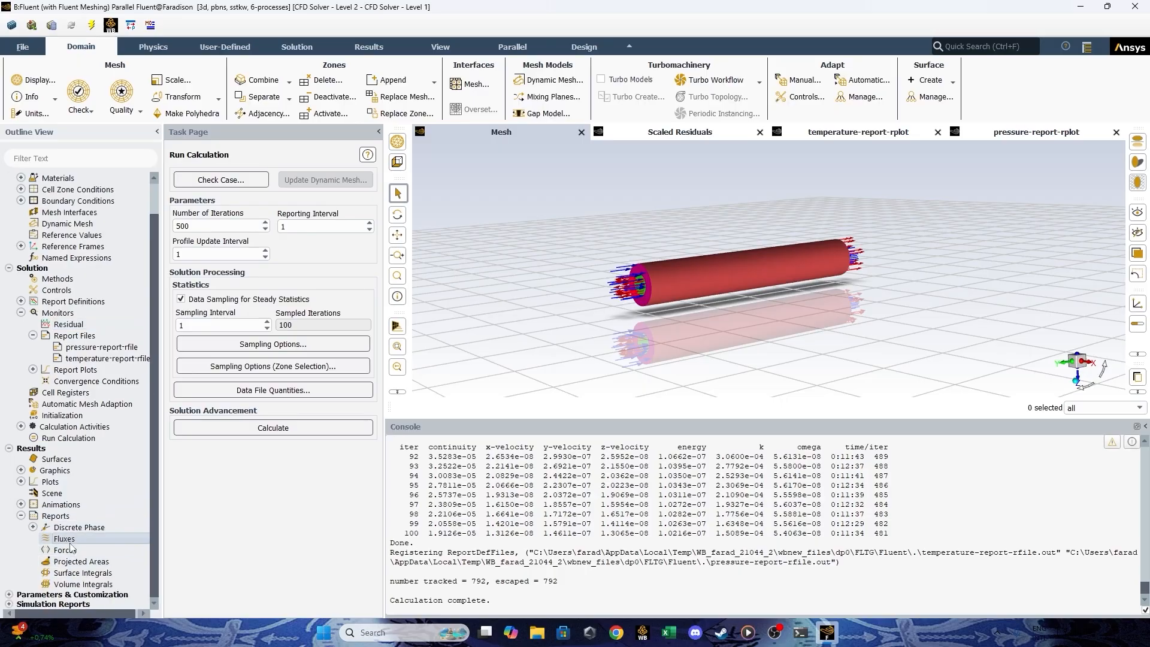
{"action": "double_click", "coordinate": [70, 541]}
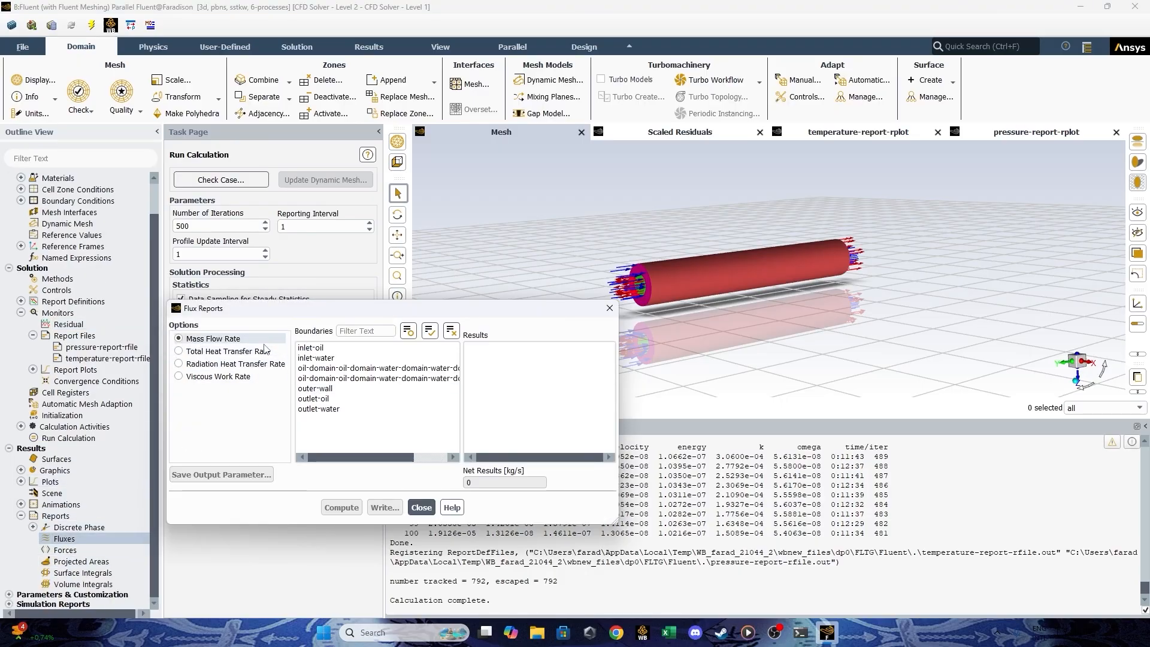
{"action": "left_click", "coordinate": [359, 349]}
{"action": "left_click", "coordinate": [357, 358]}
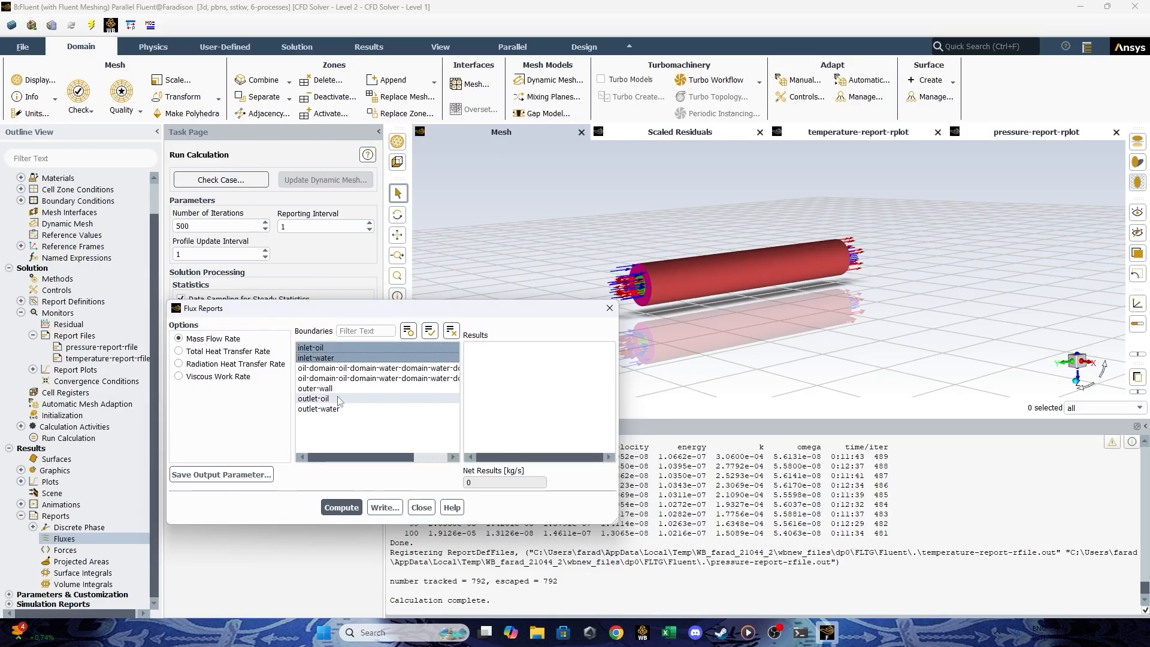
{"action": "left_click", "coordinate": [340, 399]}
{"action": "left_click", "coordinate": [343, 410]}
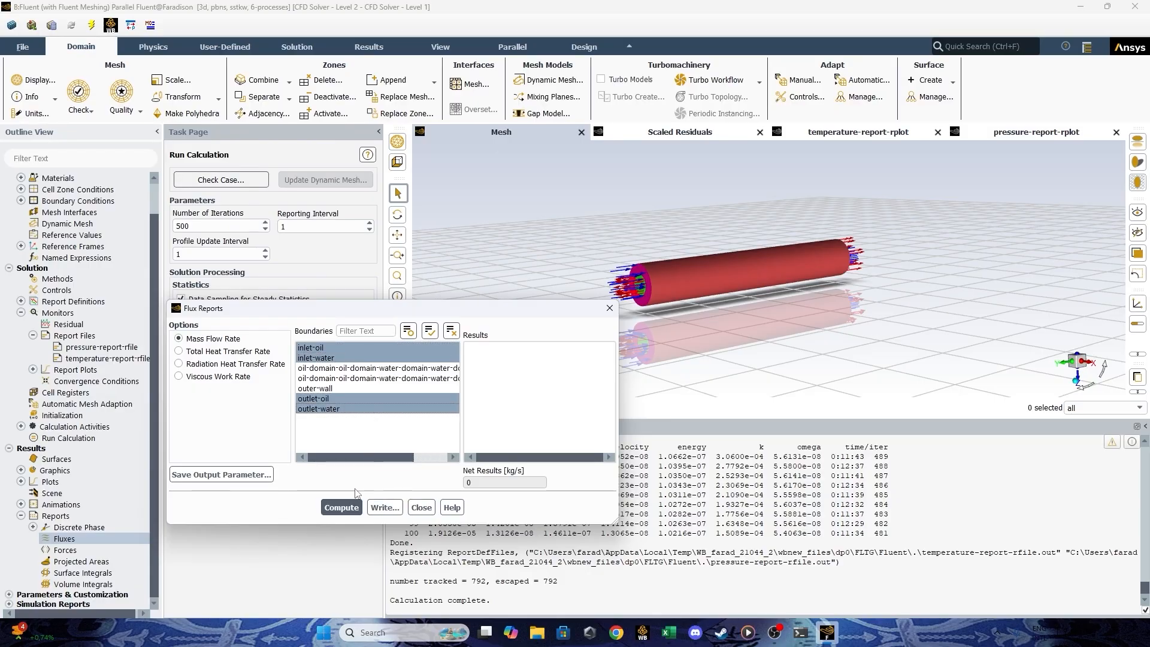
{"action": "left_click", "coordinate": [351, 508]}
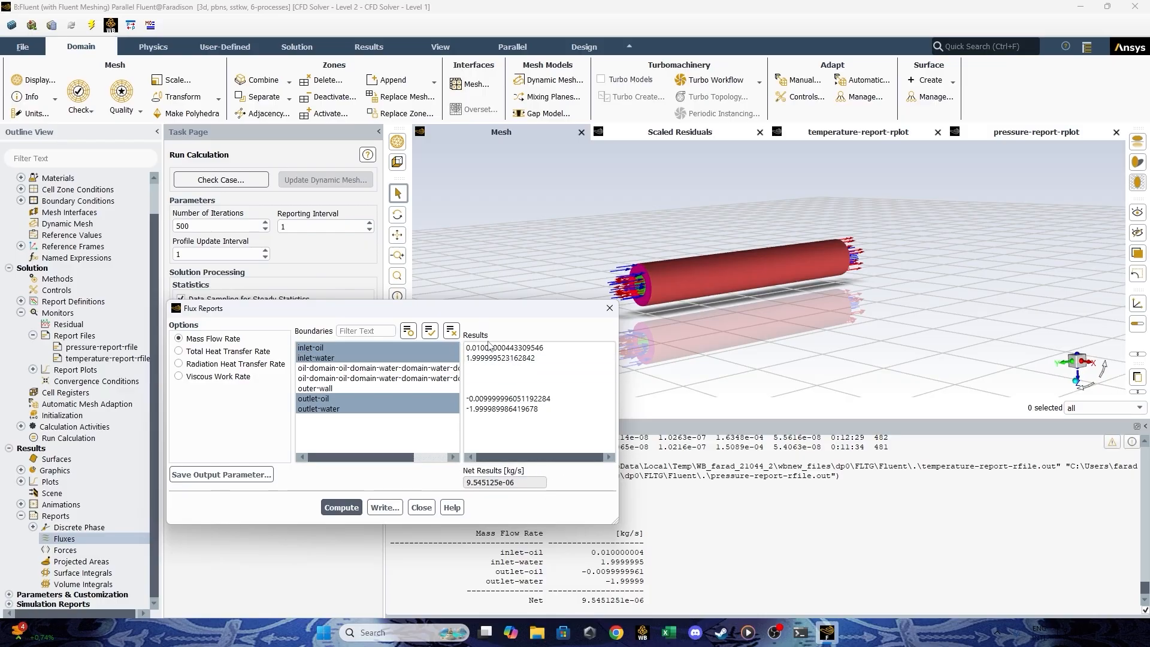
Review the mass flow rates of the oil and water inlets and outlets in the flux report, and close it.
{"action": "left_click", "coordinate": [437, 347]}
{"action": "left_click", "coordinate": [437, 347]}
{"action": "left_click", "coordinate": [323, 409]}
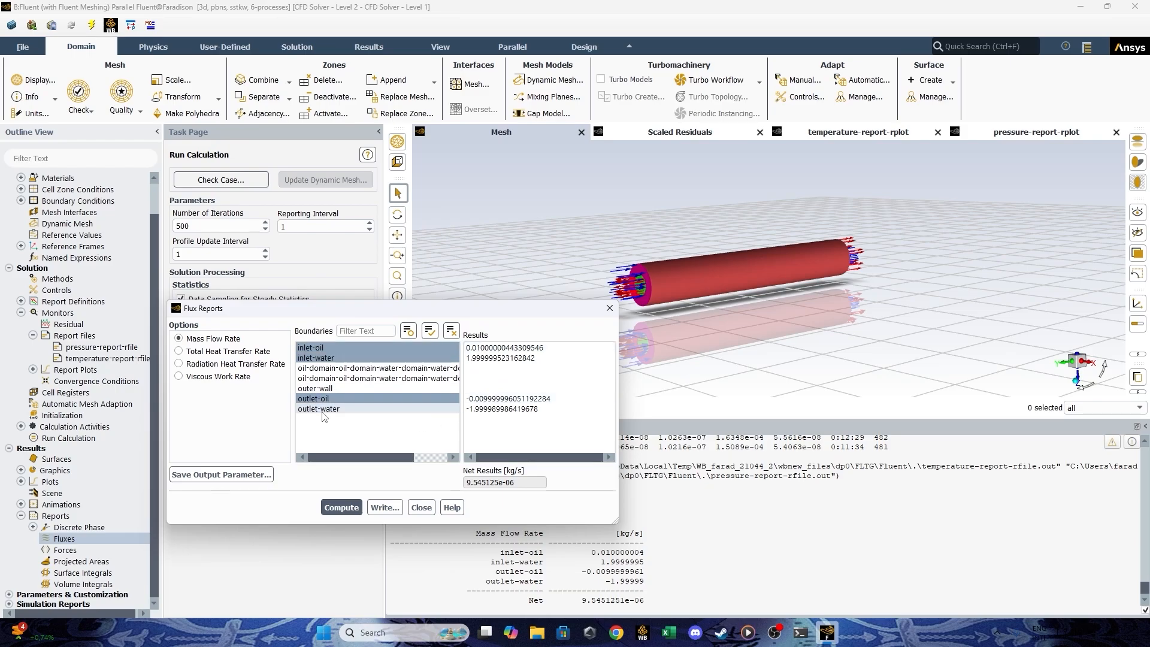
{"action": "left_click", "coordinate": [338, 410]}
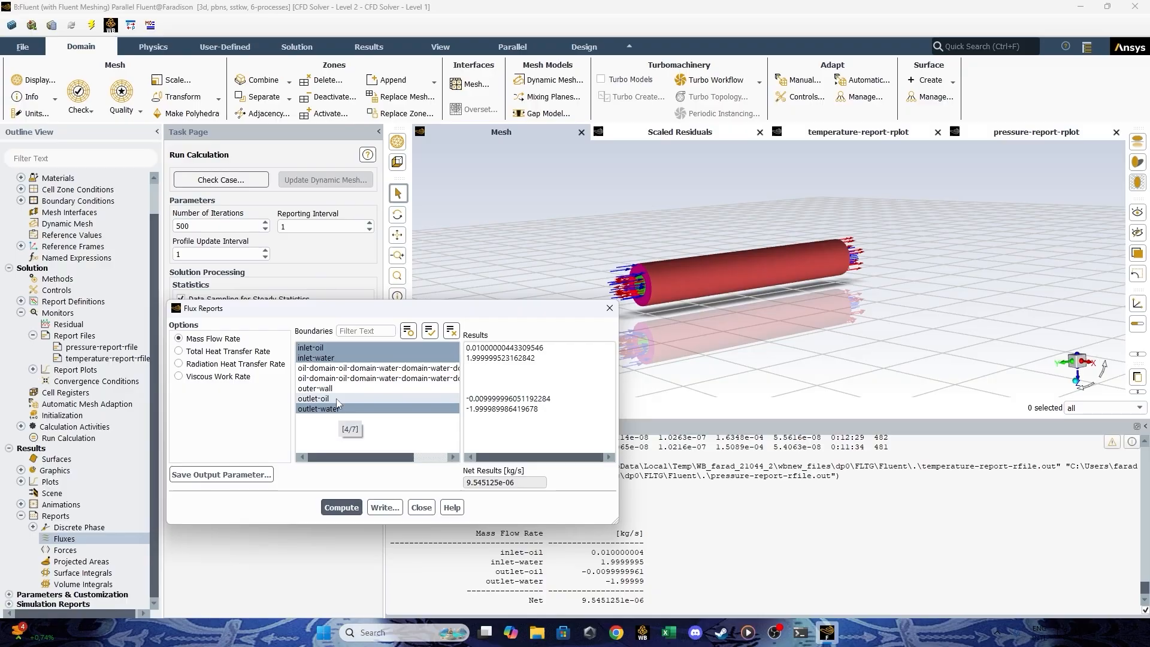
{"action": "left_click", "coordinate": [433, 399]}
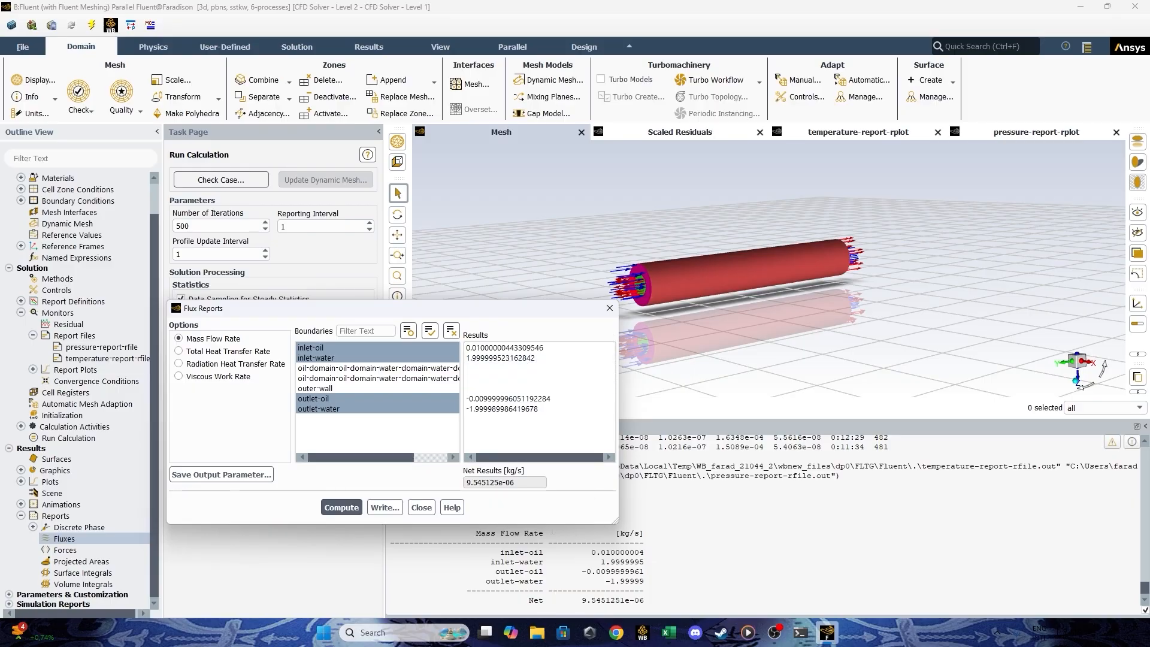
{"action": "left_click", "coordinate": [421, 507]}
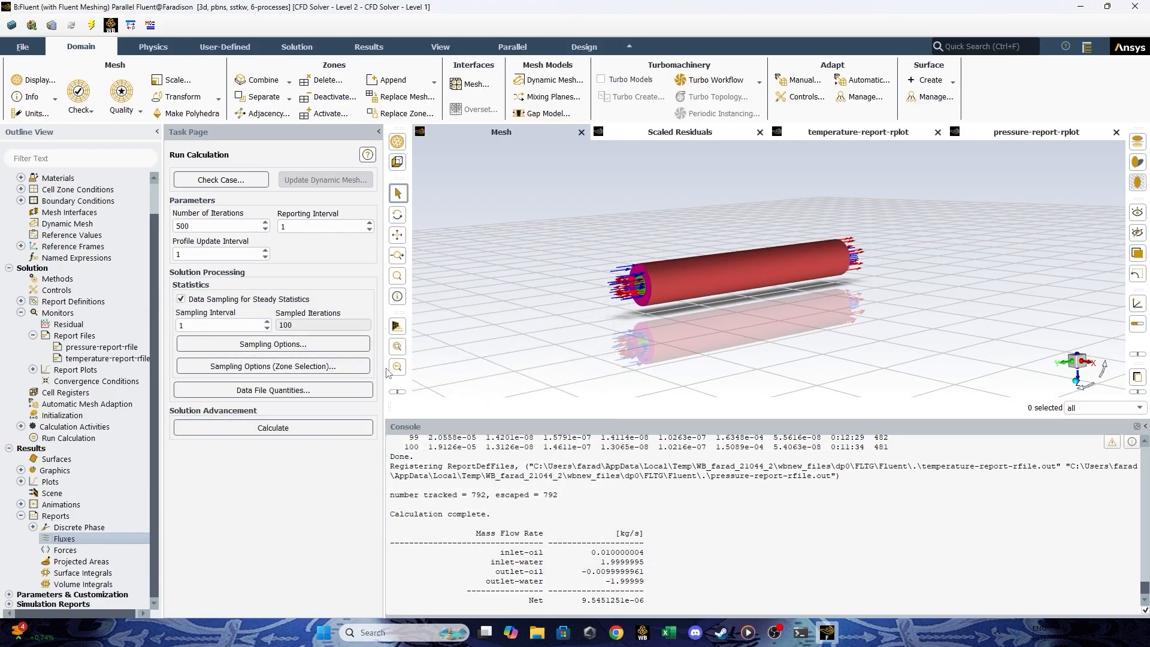
Narrow the task page slightly and enlarge the console so more of its output shows.
{"action": "left_click_drag", "start_coordinate": [387, 372], "coordinate": [378, 372]}
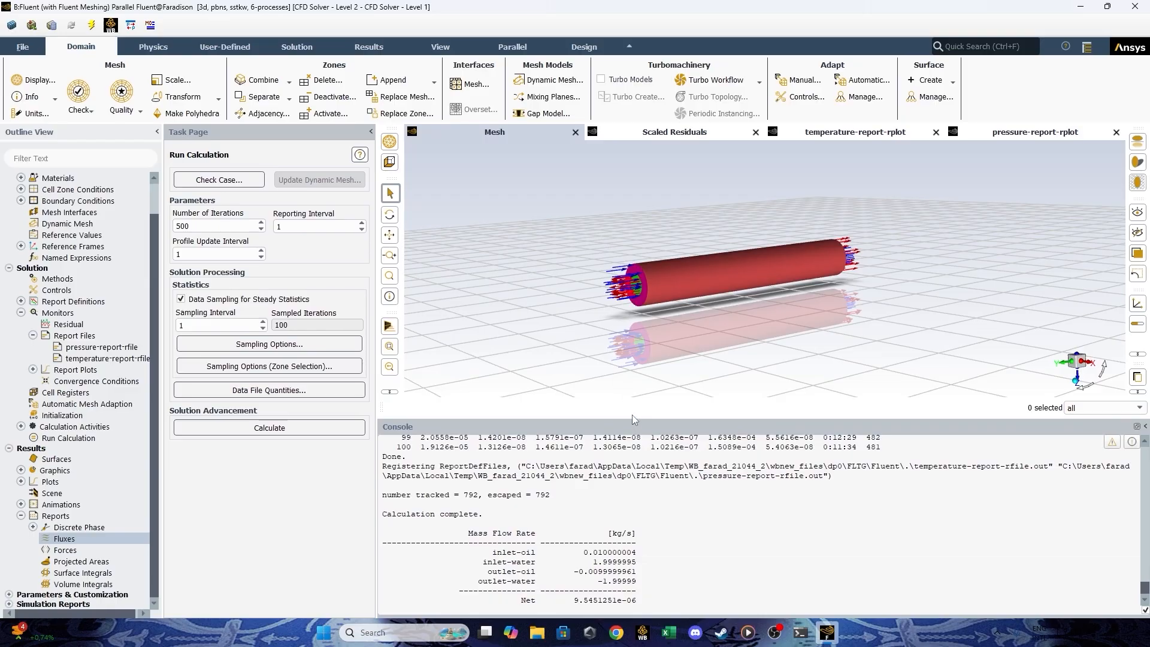
{"action": "left_click_drag", "start_coordinate": [632, 416], "coordinate": [661, 356]}
{"action": "left_click_drag", "start_coordinate": [651, 409], "coordinate": [651, 417]}
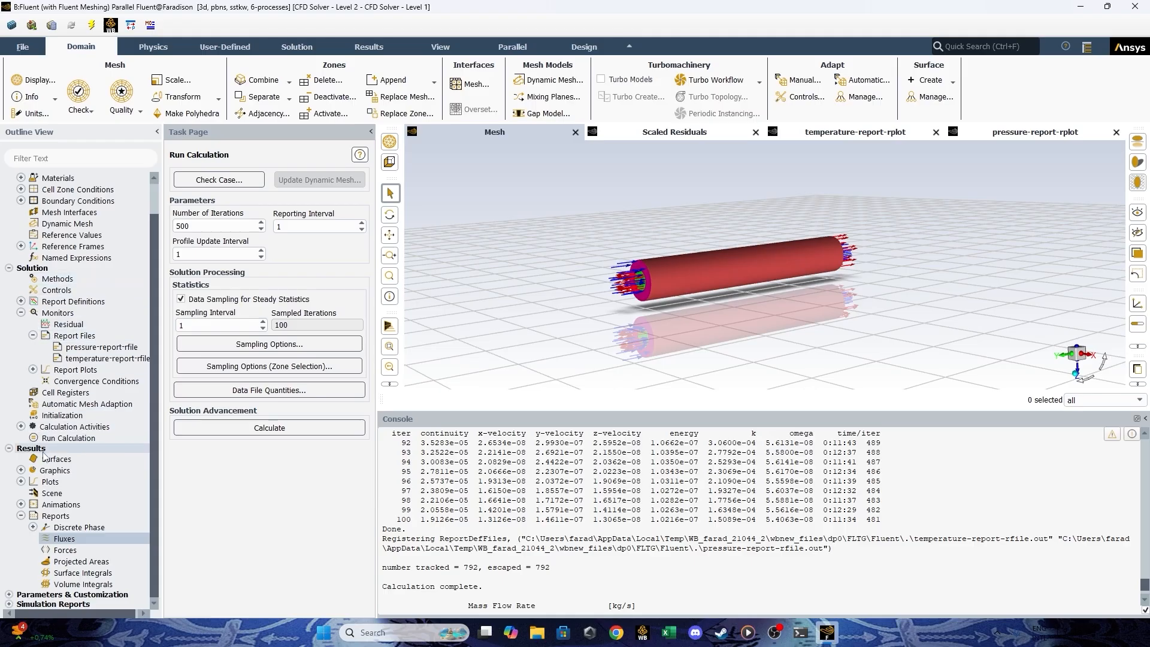
{"action": "left_click", "coordinate": [89, 349]}
{"action": "double_click", "coordinate": [90, 348]}
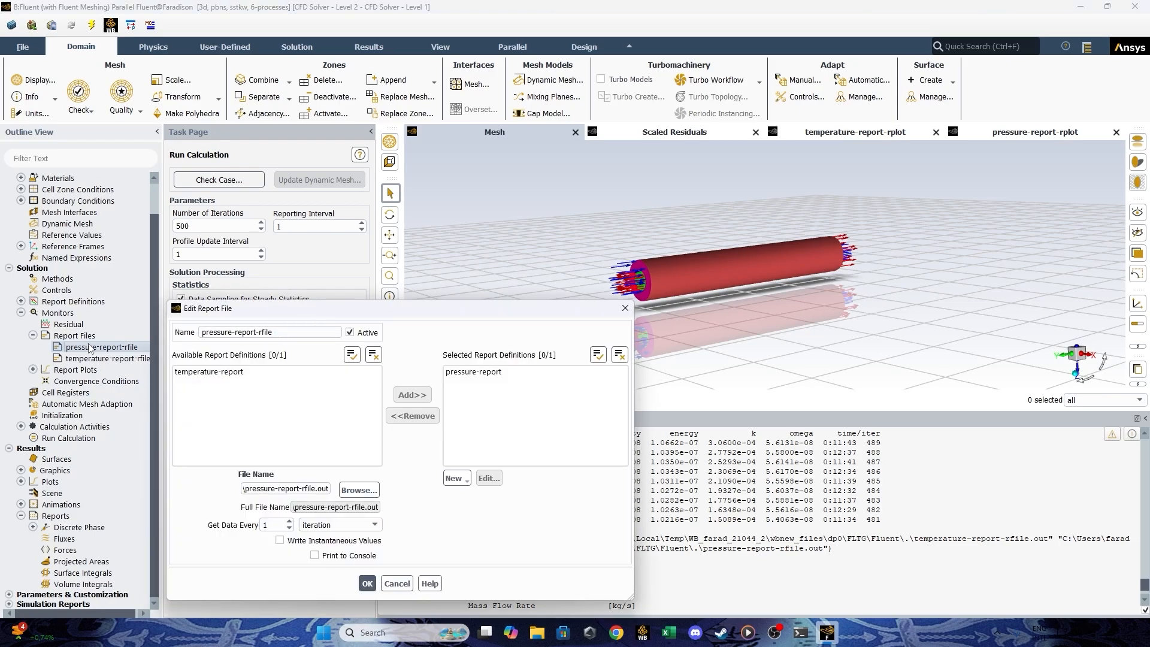
{"action": "left_click", "coordinate": [621, 304]}
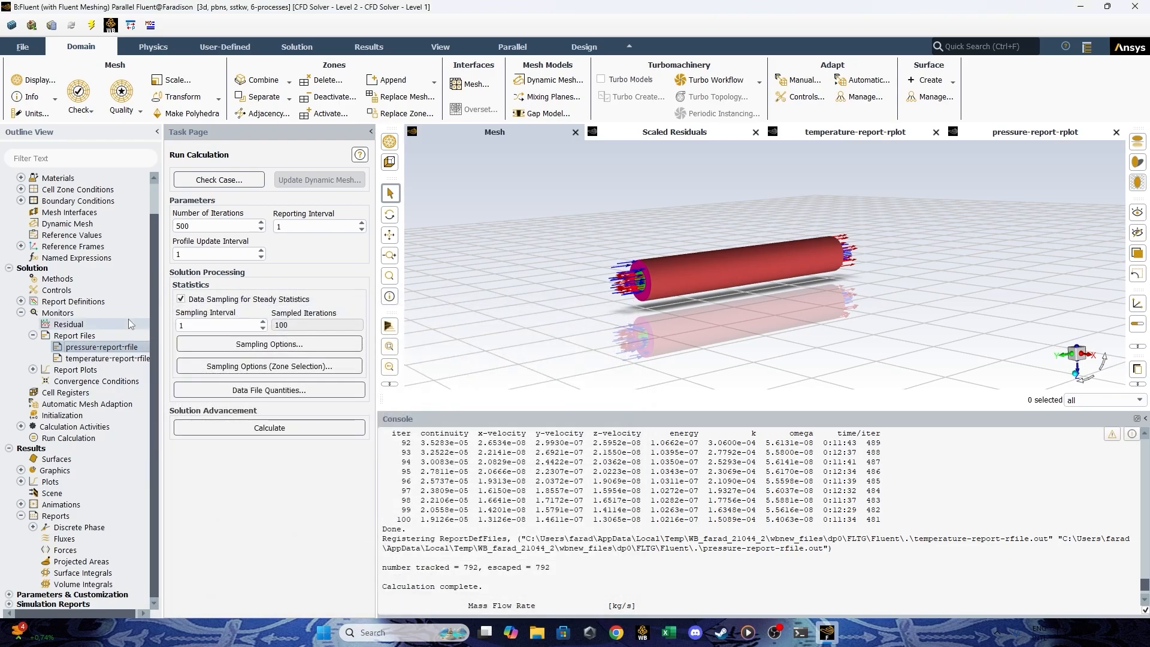
Compute the pressure-report definition so its mass-weighted averages are printed to the console.
{"action": "left_click", "coordinate": [33, 337]}
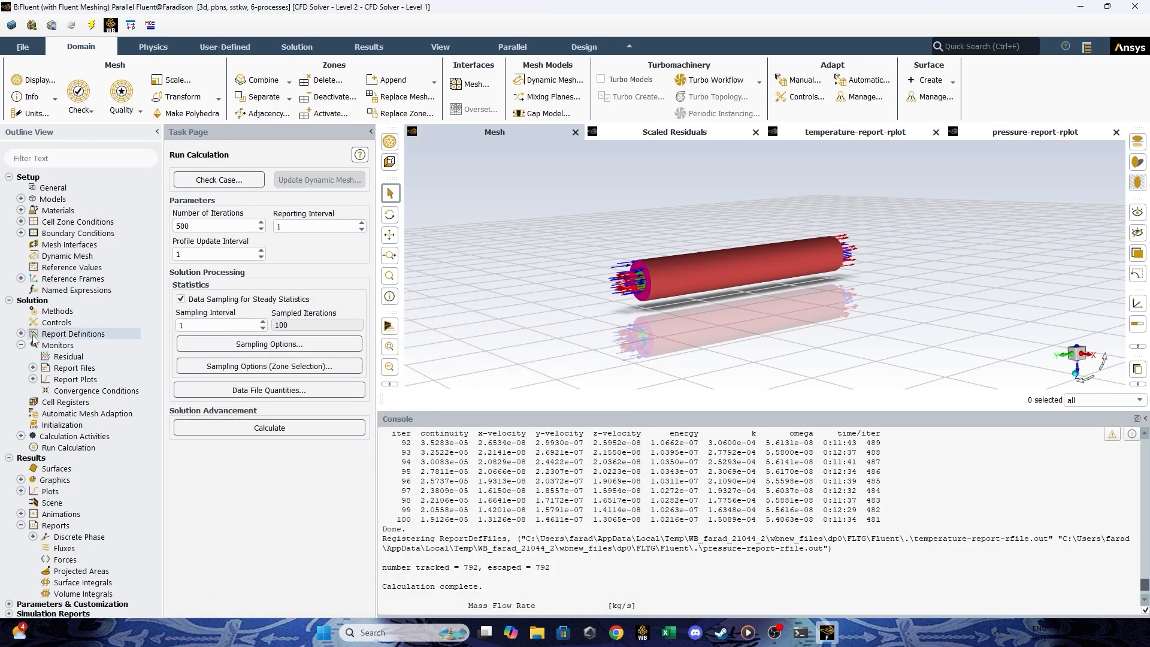
{"action": "left_click", "coordinate": [21, 334]}
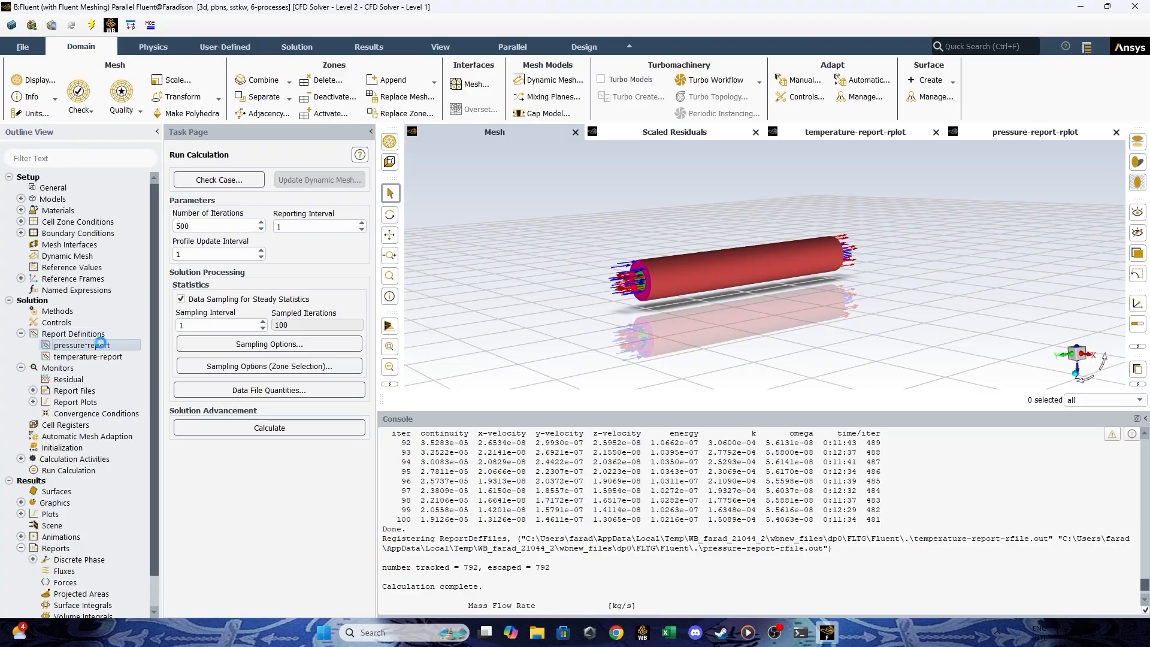
{"action": "right_click", "coordinate": [101, 346]}
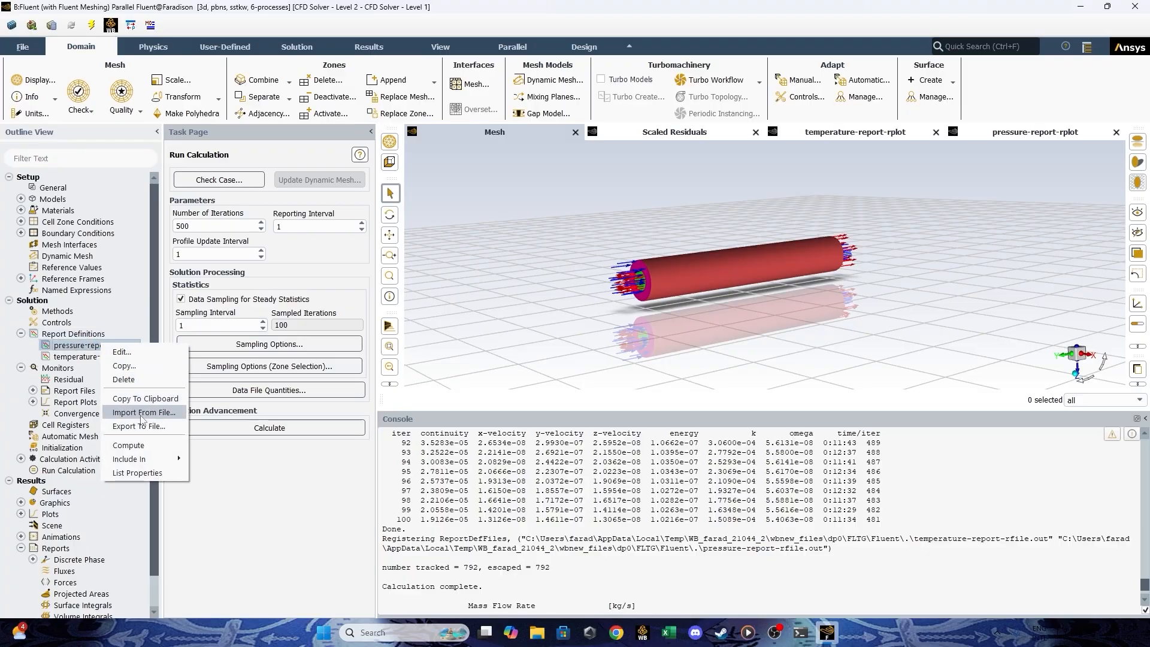
{"action": "left_click", "coordinate": [146, 446]}
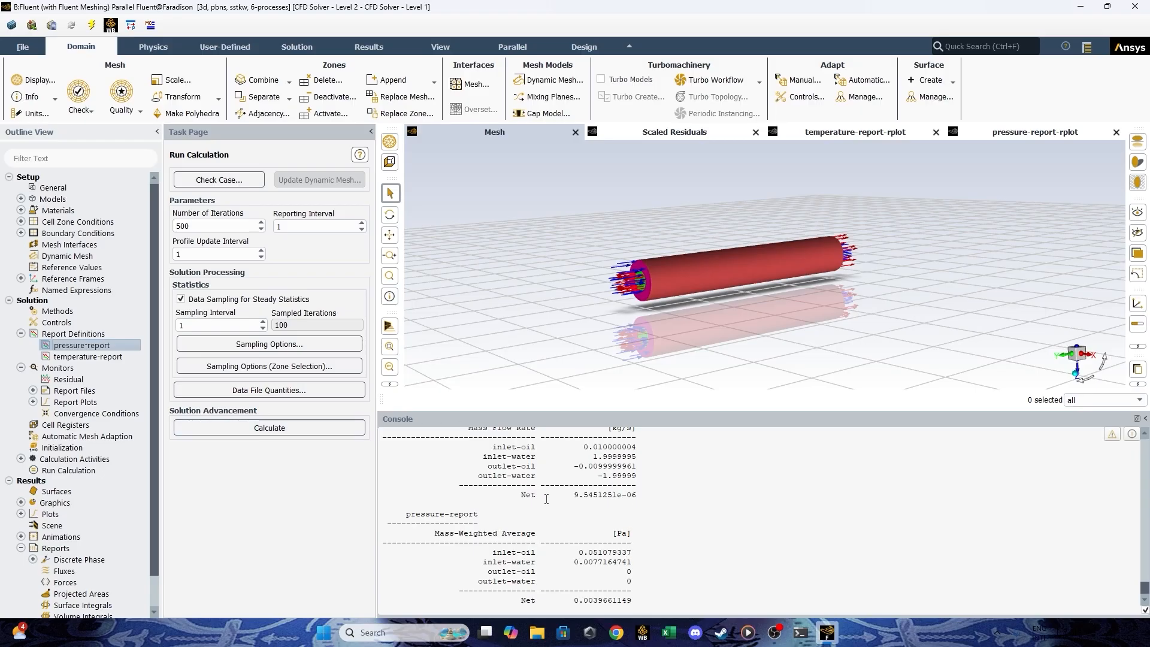
Examine the computed inlet-oil and inlet-water pressures against the outlet pressures in the console's pressure report.
{"action": "left_click_drag", "start_coordinate": [806, 347], "coordinate": [662, 322]}
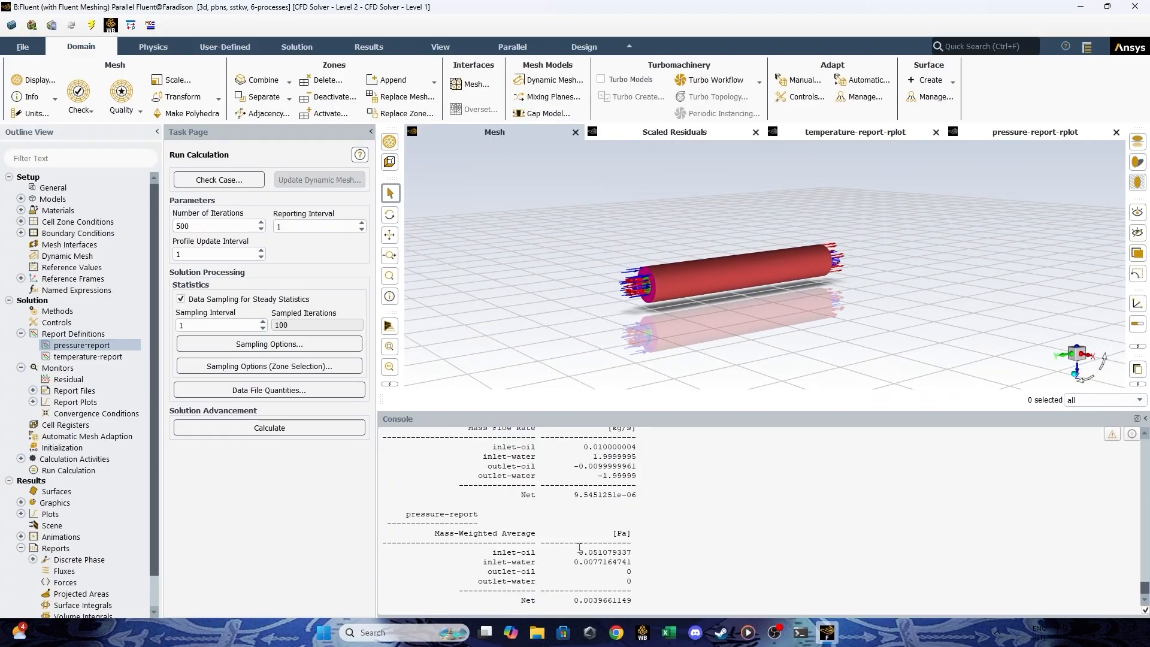
{"action": "left_click_drag", "start_coordinate": [580, 547], "coordinate": [643, 554]}
{"action": "left_click", "coordinate": [590, 562]}
{"action": "left_click_drag", "start_coordinate": [580, 552], "coordinate": [633, 550]}
{"action": "left_click_drag", "start_coordinate": [574, 553], "coordinate": [641, 560]}
{"action": "left_click_drag", "start_coordinate": [536, 552], "coordinate": [582, 560]}
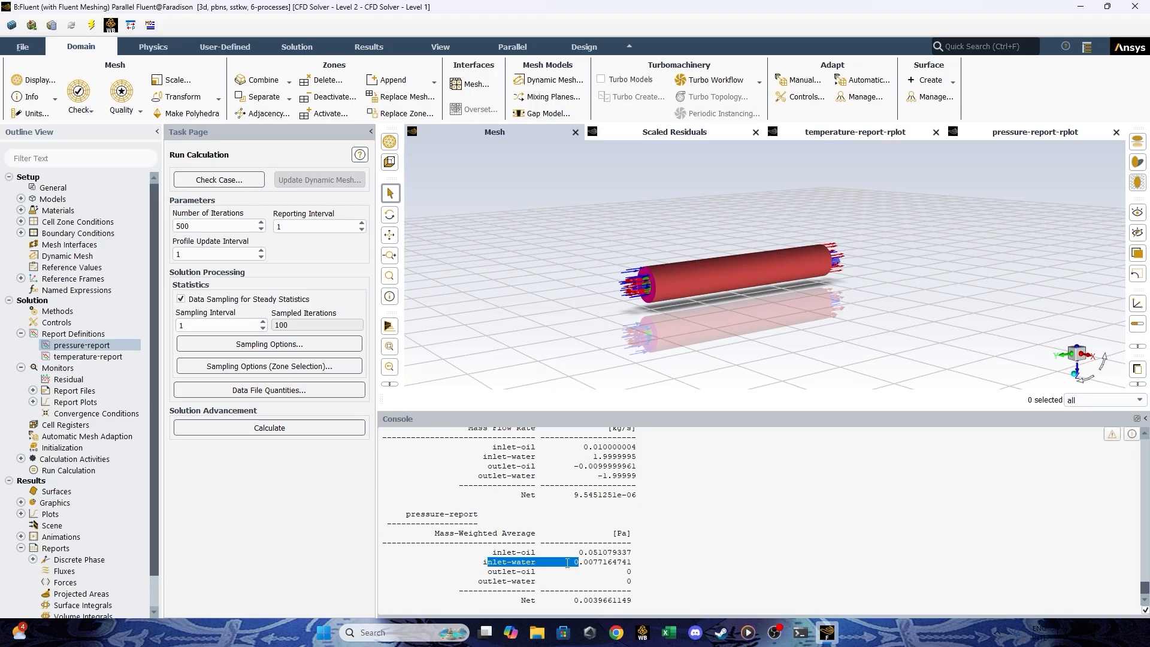
{"action": "left_click", "coordinate": [590, 565]}
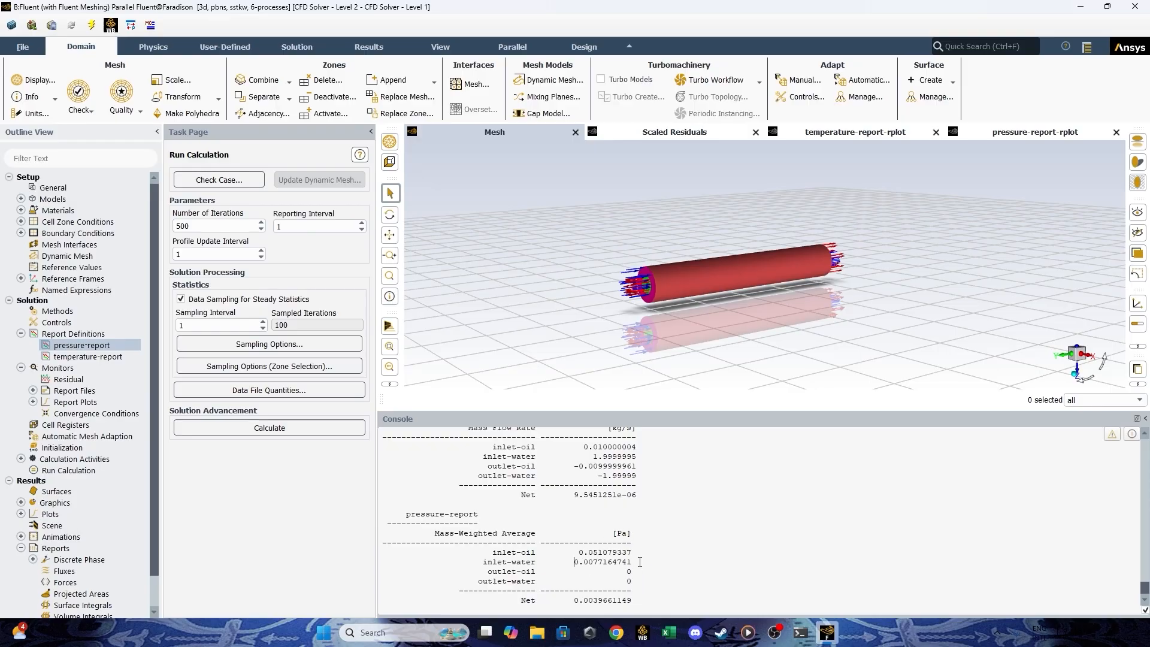
{"action": "left_click_drag", "start_coordinate": [639, 562], "coordinate": [533, 575]}
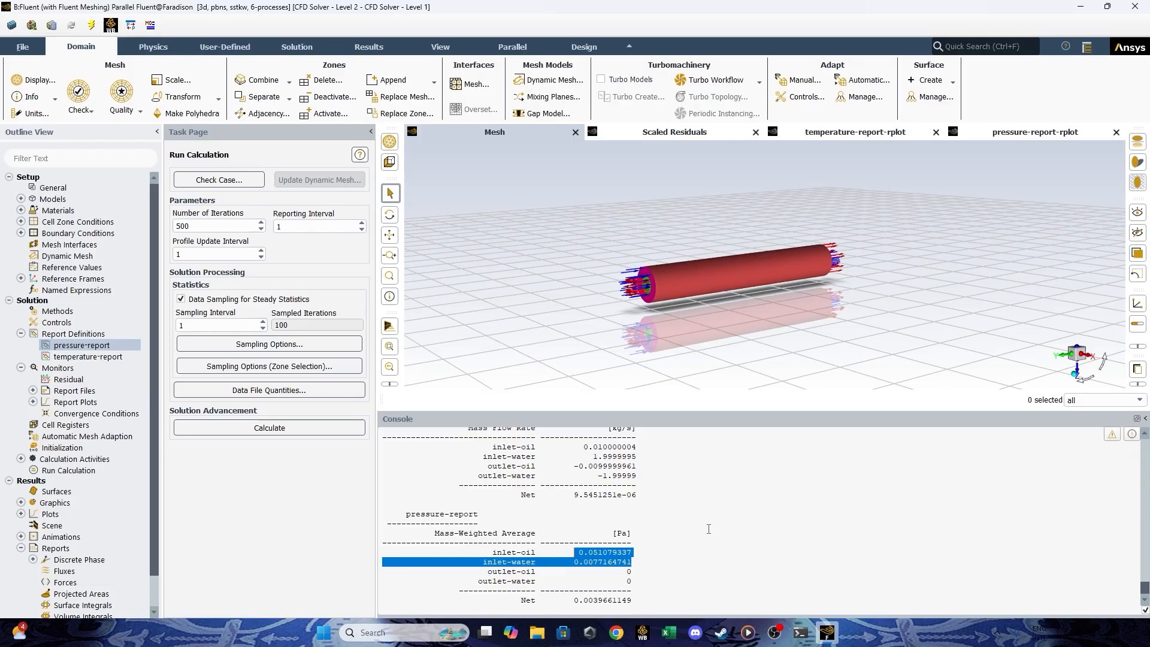
{"action": "left_click", "coordinate": [633, 544]}
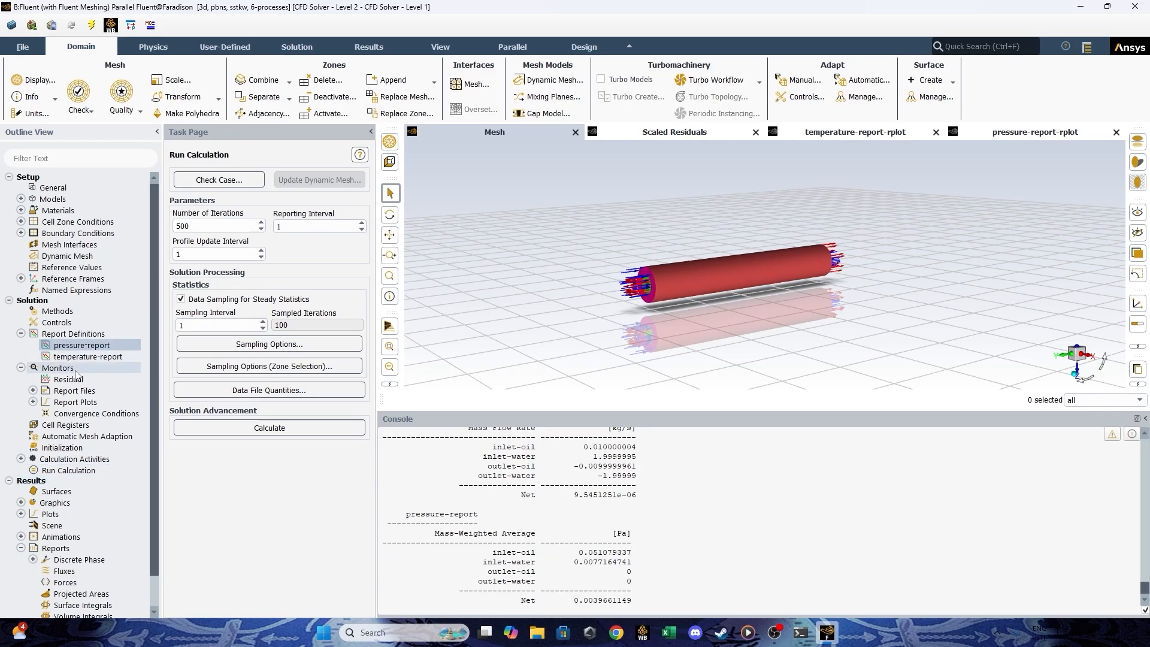
Compute the temperature-report definition and read the inlet and outlet temperatures of oil and water in the console.
{"action": "right_click", "coordinate": [87, 357]}
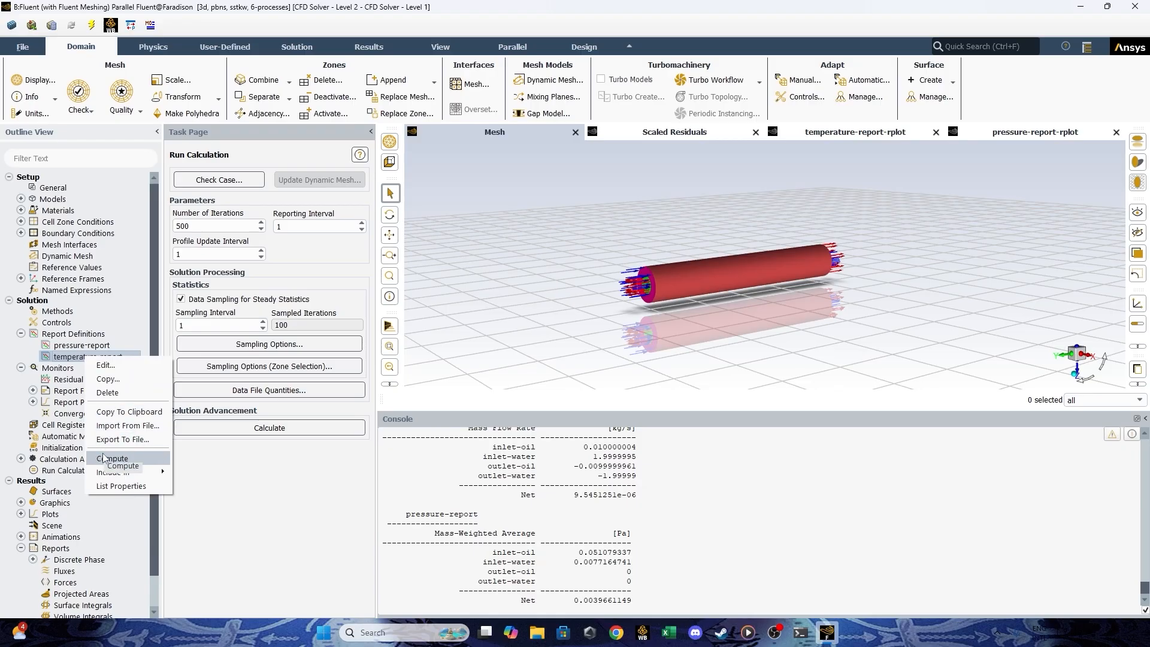
{"action": "left_click", "coordinate": [103, 458]}
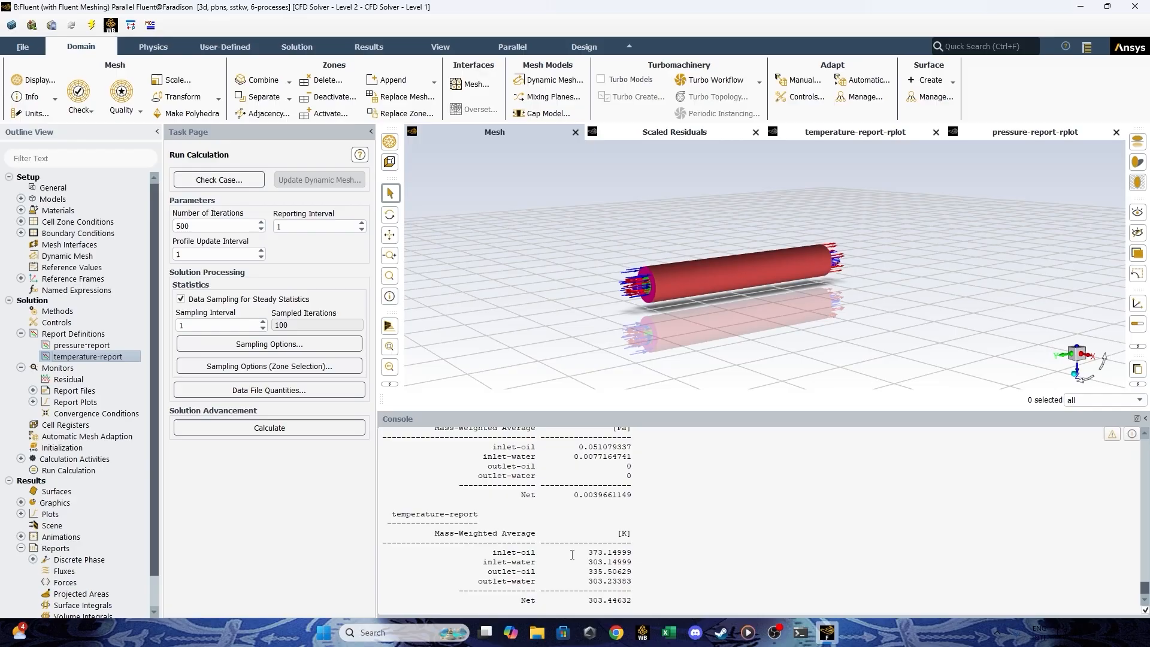
{"action": "left_click_drag", "start_coordinate": [654, 563], "coordinate": [489, 554]}
{"action": "left_click", "coordinate": [592, 572]}
Copy the outlet-oil temperature from the console and search Google for "kelvin to celsius" in a new Chrome tab.
{"action": "left_click_drag", "start_coordinate": [584, 572], "coordinate": [615, 581]}
{"action": "left_click_drag", "start_coordinate": [632, 572], "coordinate": [589, 572]}
{"action": "left_click", "coordinate": [616, 633]}
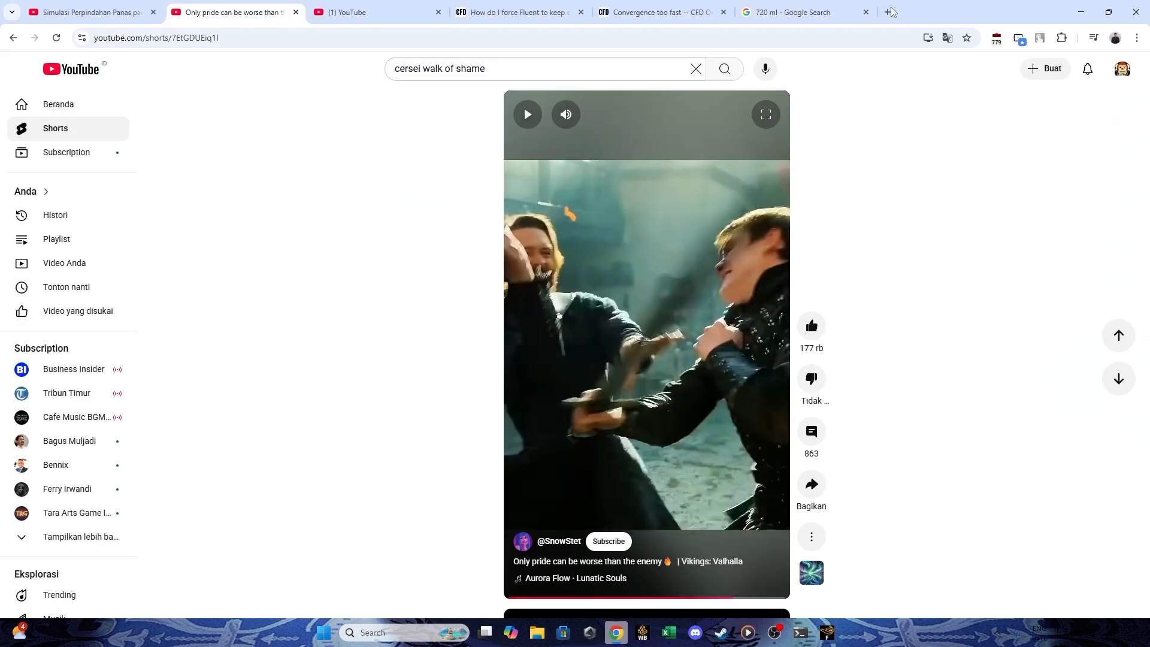
{"action": "left_click", "coordinate": [888, 12]}
{"action": "type", "text": "kelvin to celsius"}
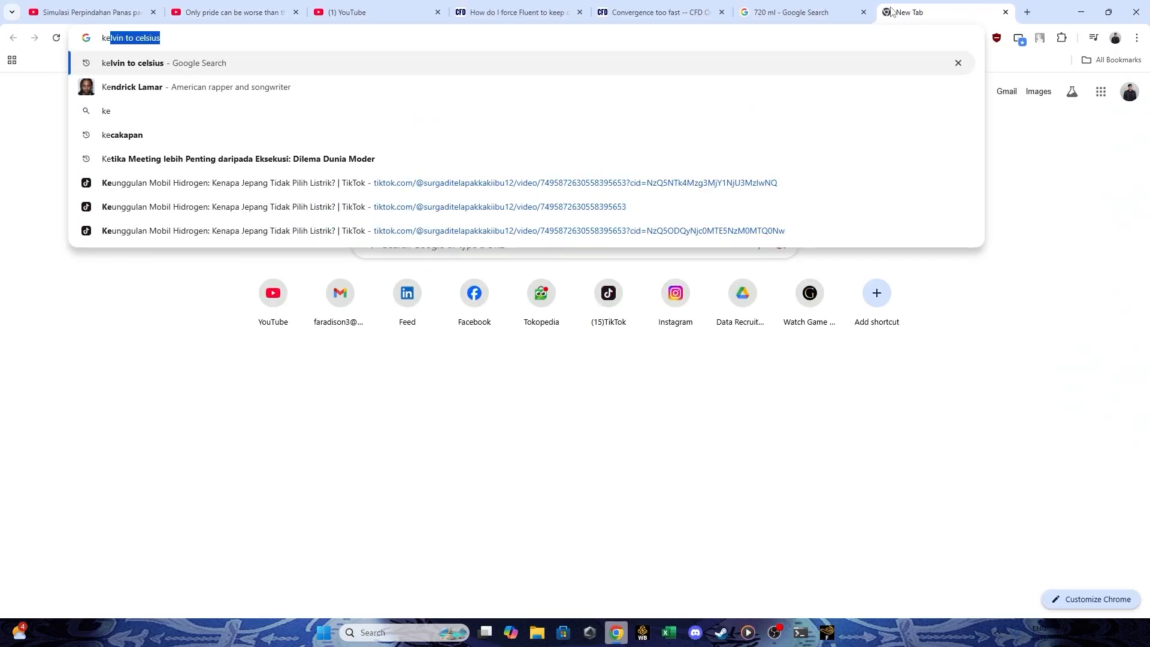
{"action": "key", "text": "Return"}
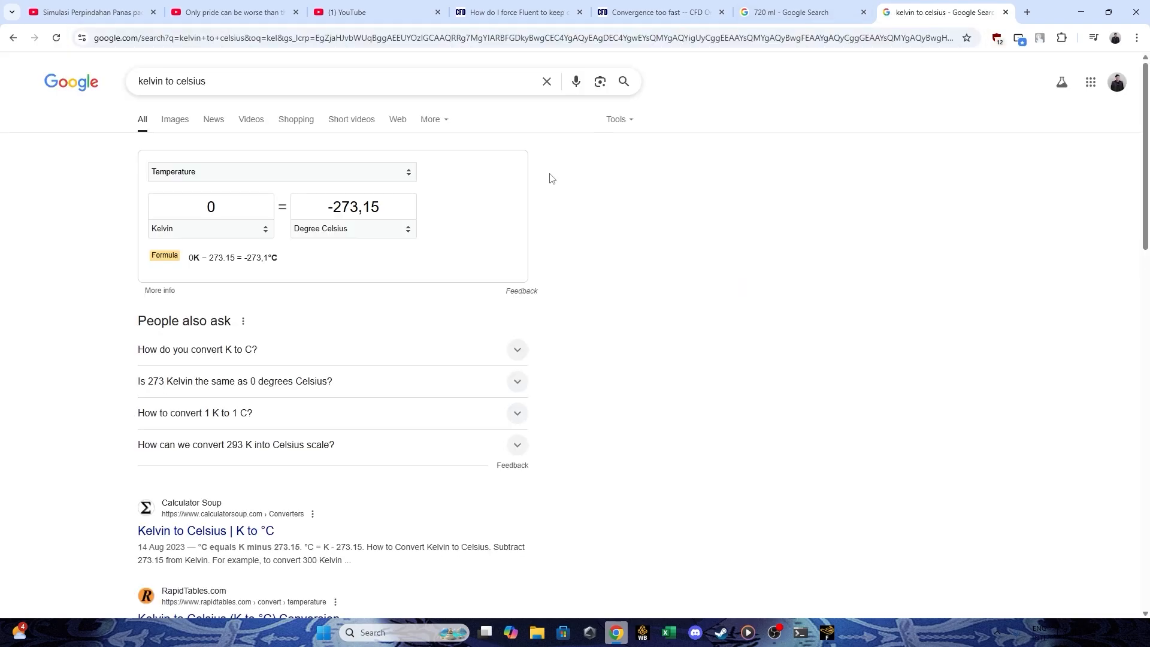
Convert the outlet-oil temperature of 335.50629 K to degrees Celsius in the Google unit converter.
{"action": "left_click", "coordinate": [173, 210]}
{"action": "type", "text": "335.50629"}
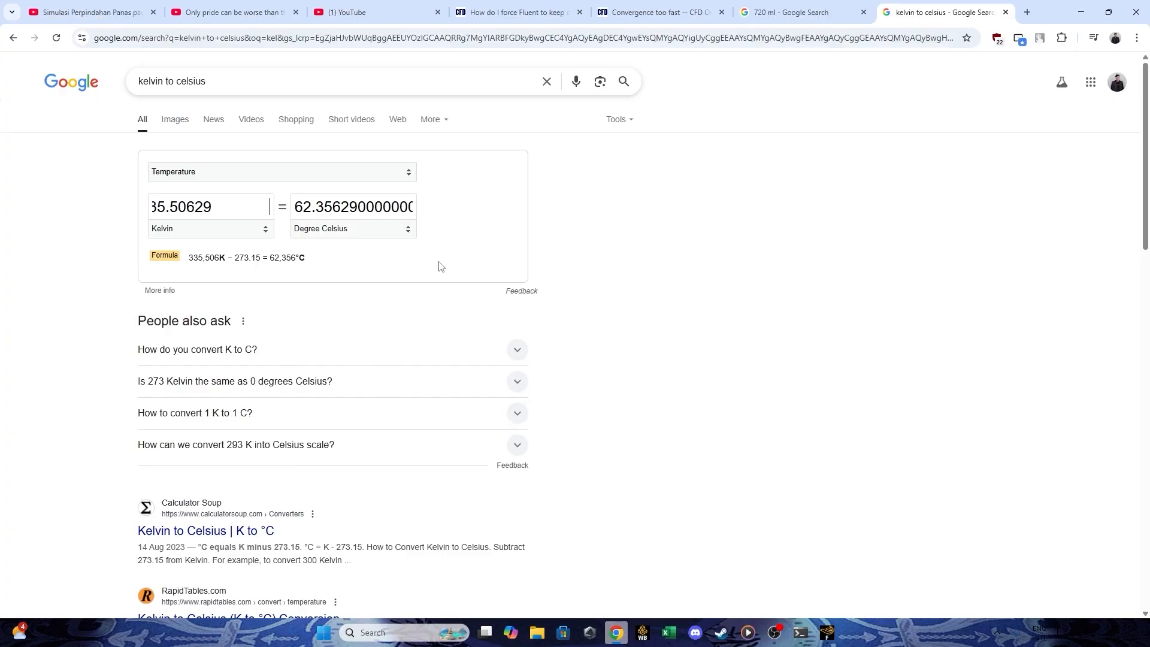
{"action": "key", "text": "BackSpace"}
{"action": "key", "text": "BackSpace"}
{"action": "key", "text": "BackSpace"}
{"action": "key", "text": "BackSpace"}
{"action": "key", "text": "BackSpace"}
{"action": "key", "text": "BackSpace"}
{"action": "key", "text": "BackSpace"}
{"action": "key", "text": "BackSpace"}
{"action": "key", "text": "BackSpace"}
{"action": "key", "text": "BackSpace"}
{"action": "key", "text": "BackSpace"}
{"action": "key", "text": "BackSpace"}
{"action": "key", "text": "BackSpace"}
{"action": "key", "text": "BackSpace"}
{"action": "key", "text": "BackSpace"}
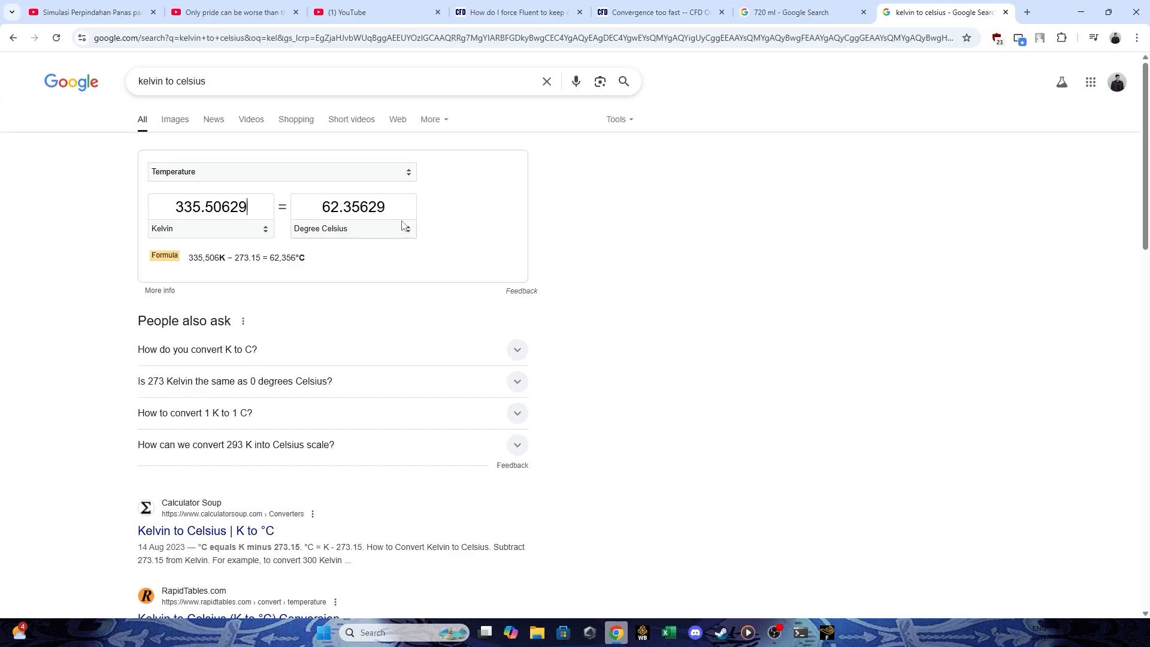
Compare Fluent's outlet-water and outlet-oil temperatures with the boundary-condition temperatures in the Excel workbook heat-exchanger-calculation.xlsx.
{"action": "key", "text": "alt+Tab"}
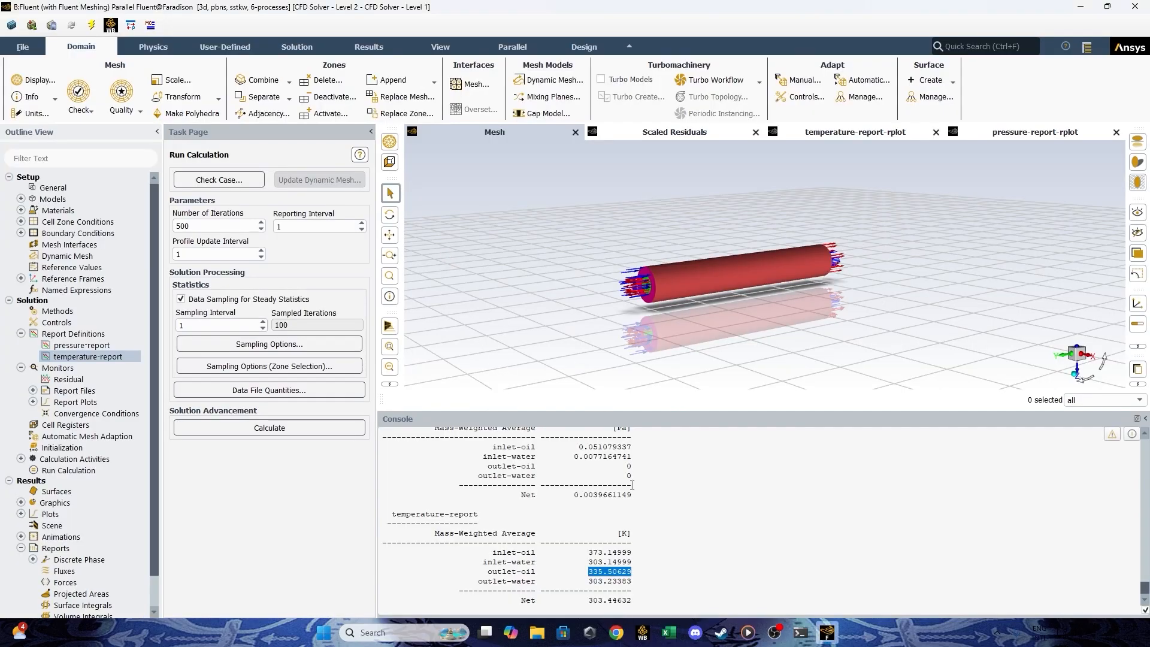
{"action": "left_click_drag", "start_coordinate": [636, 581], "coordinate": [589, 580]}
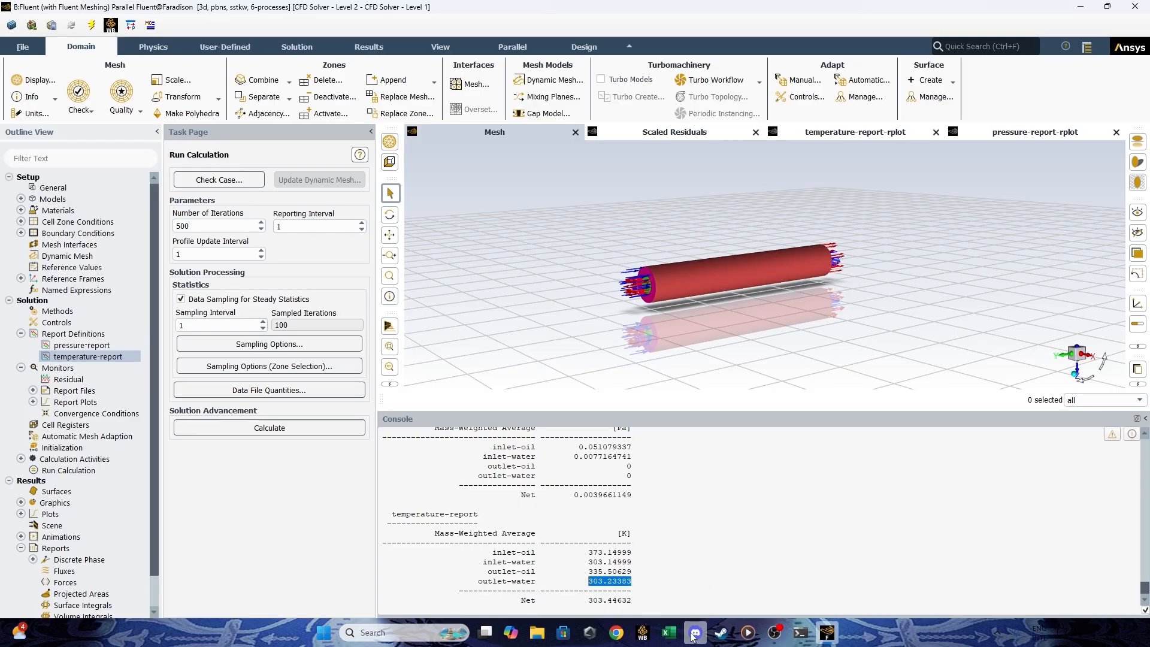
{"action": "left_click", "coordinate": [669, 635]}
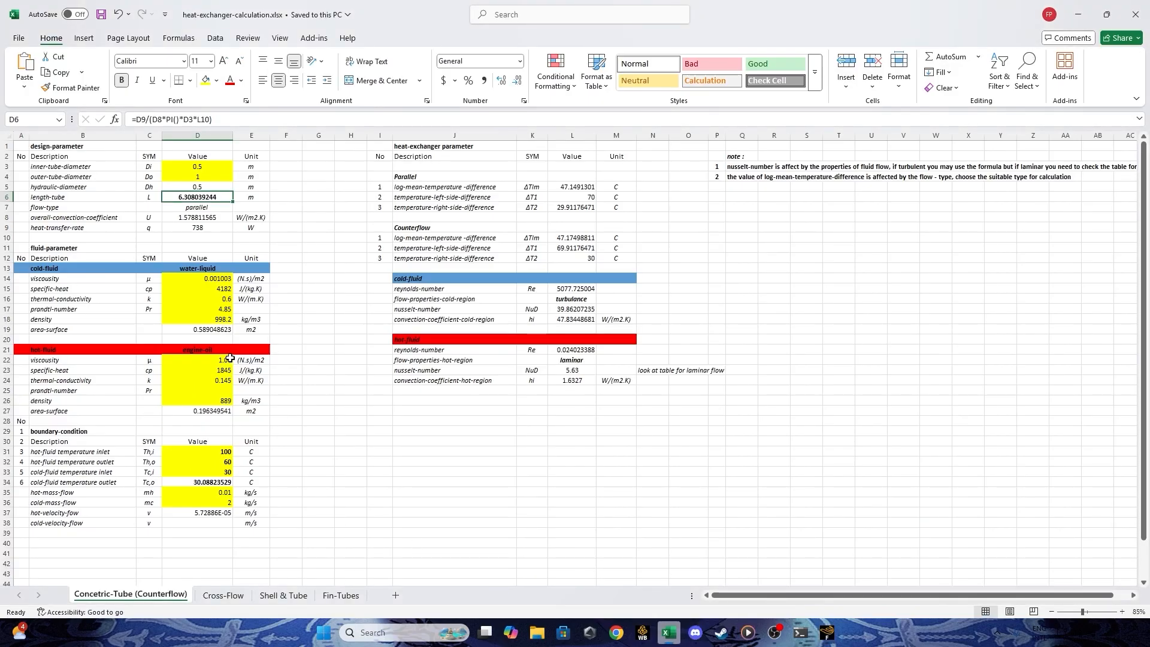
{"action": "left_click", "coordinate": [61, 471]}
{"action": "left_click_drag", "start_coordinate": [60, 471], "coordinate": [232, 465]}
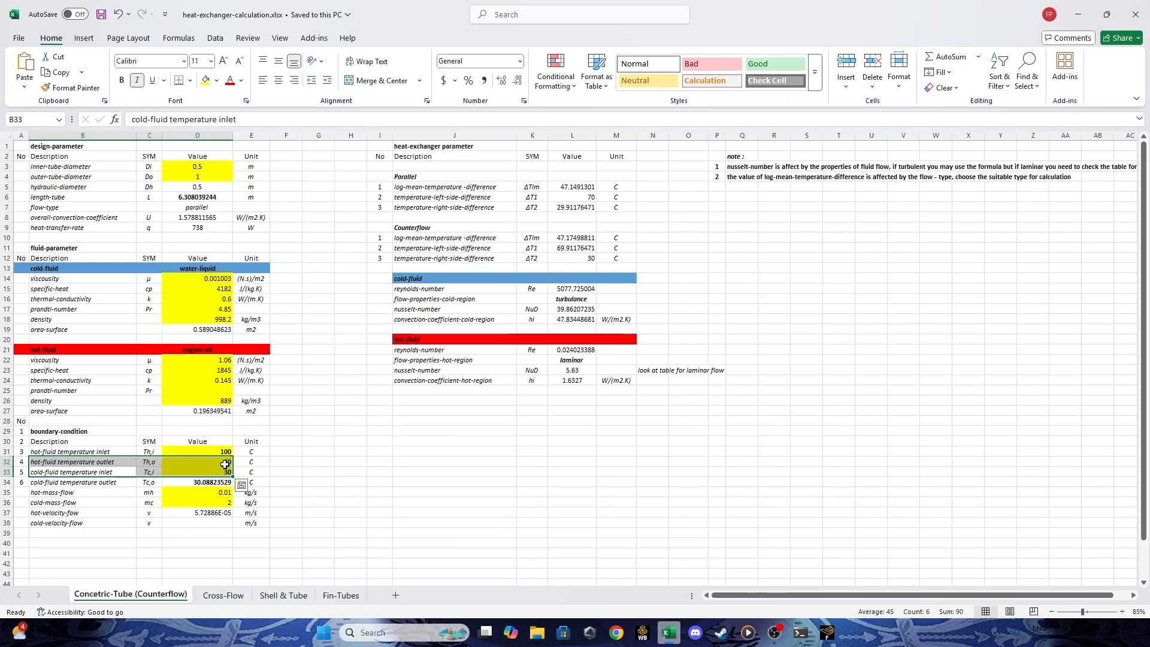
{"action": "left_click", "coordinate": [253, 462]}
{"action": "left_click", "coordinate": [77, 472]}
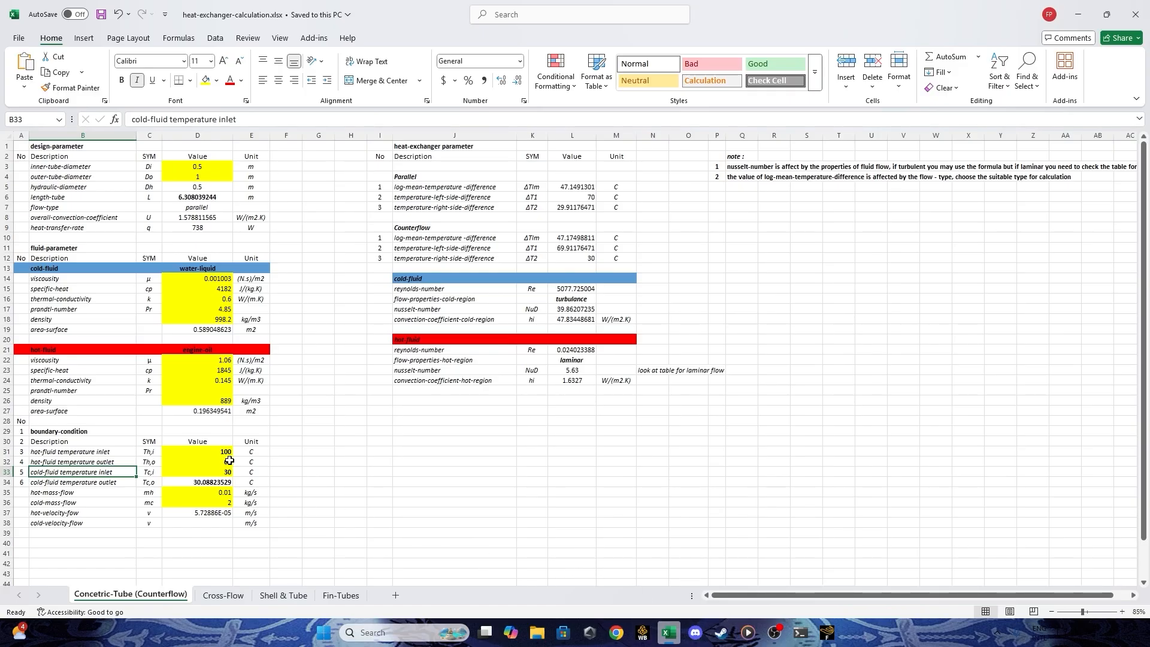
{"action": "left_click_drag", "start_coordinate": [102, 460], "coordinate": [150, 461]}
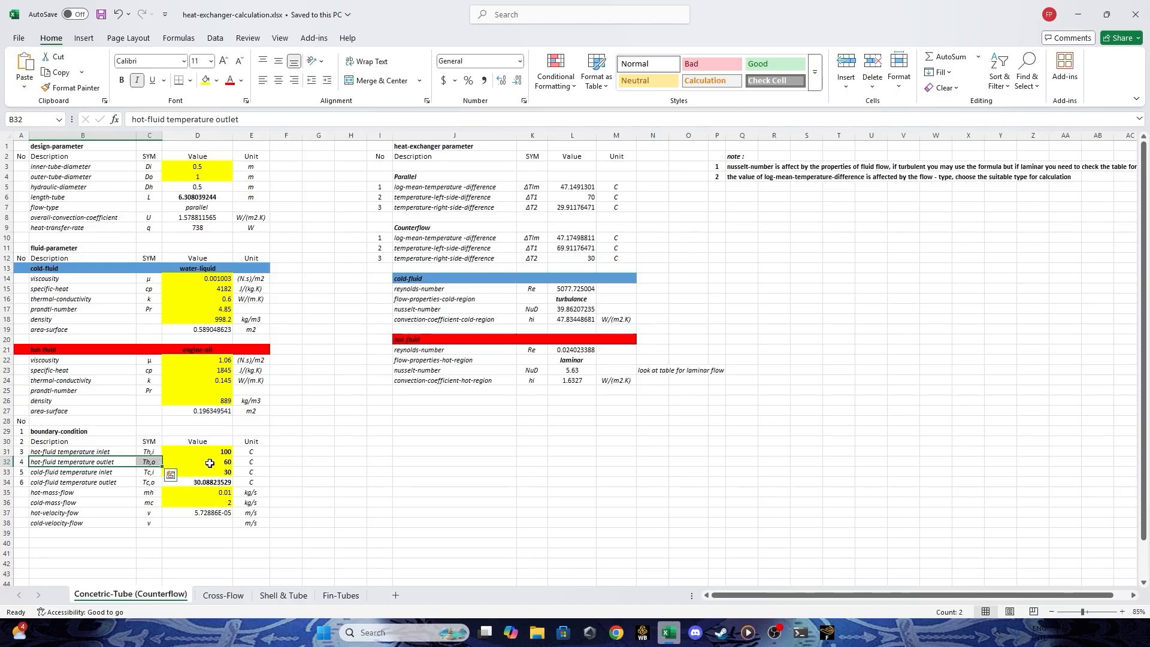
Inspect the exchanger tube in Fluent, check the length-tube calculation in the Excel workbook, and return to Fluent.
{"action": "left_click", "coordinate": [666, 633]}
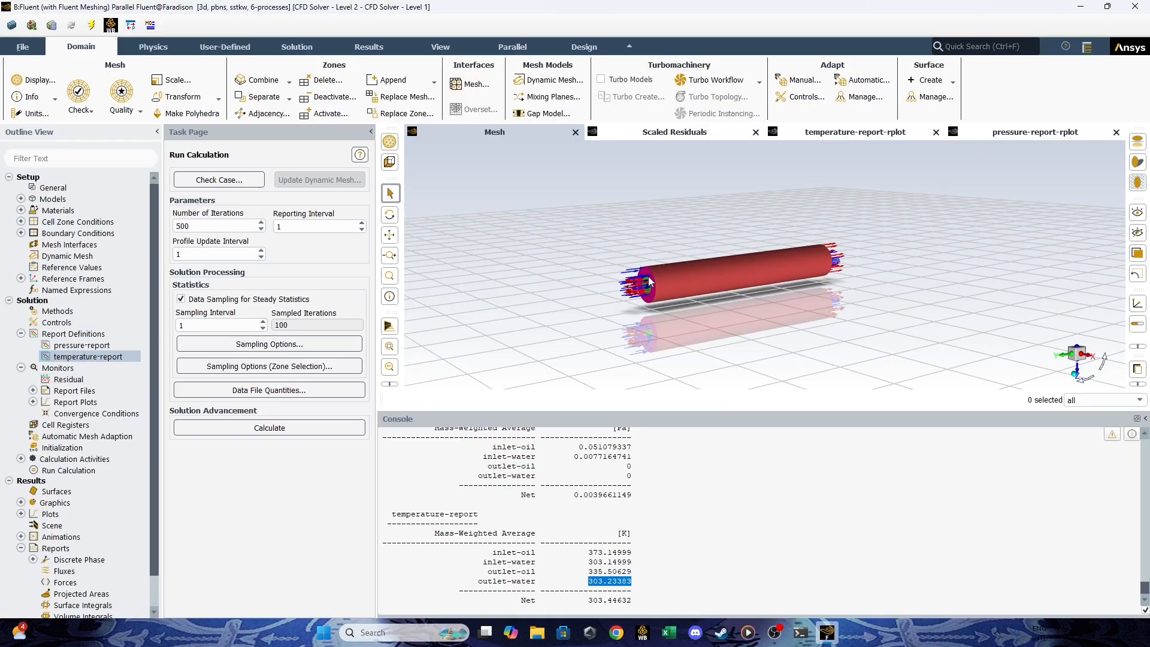
{"action": "left_click_drag", "start_coordinate": [647, 284], "coordinate": [414, 286]}
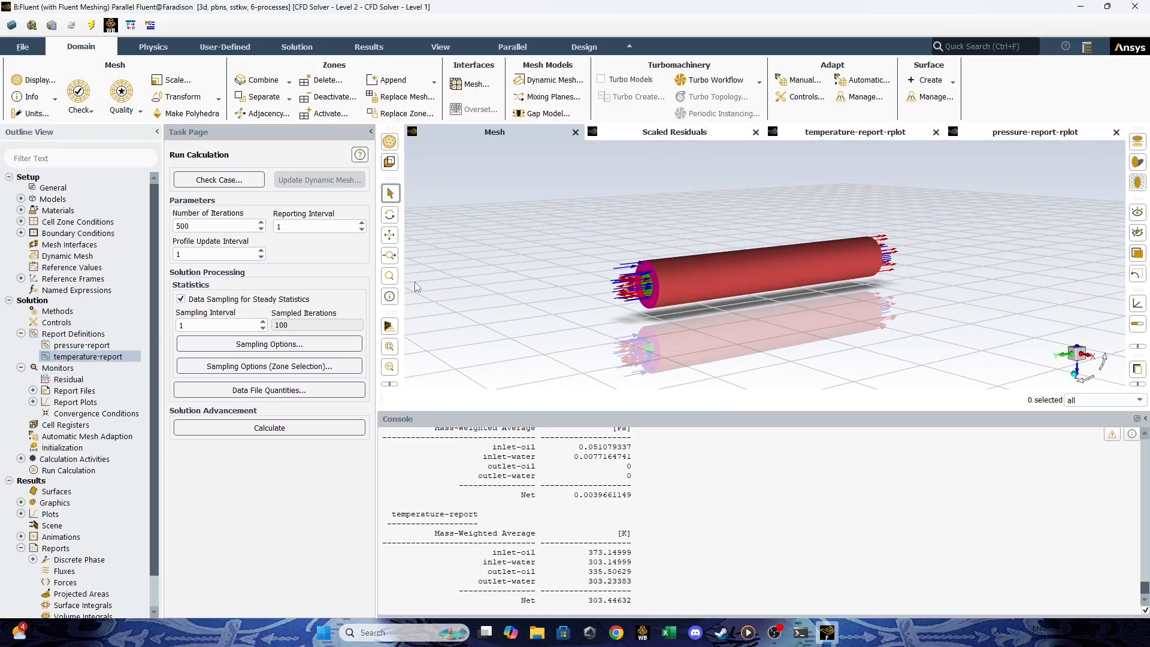
{"action": "left_click", "coordinate": [679, 633]}
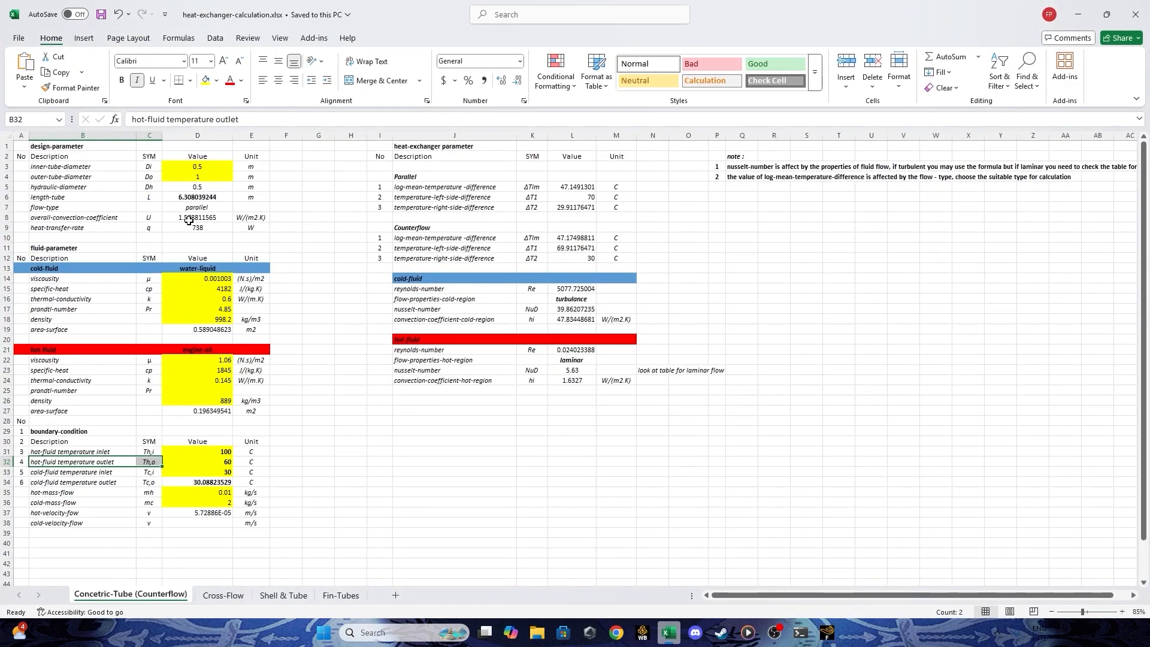
{"action": "left_click", "coordinate": [195, 198]}
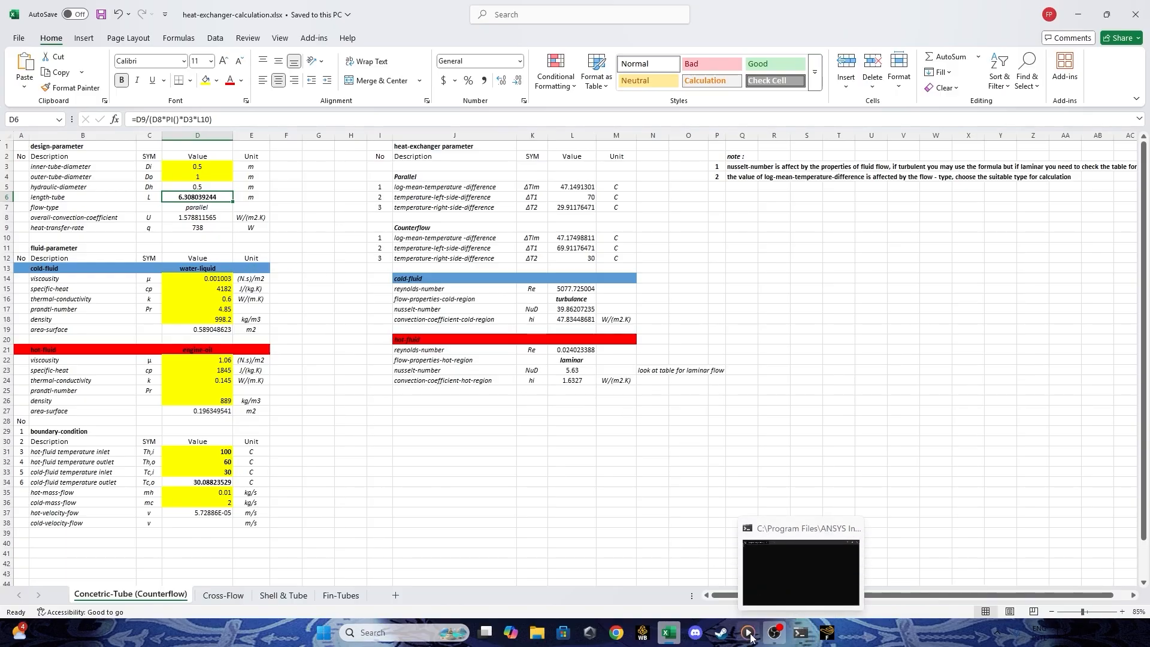
{"action": "left_click", "coordinate": [824, 638]}
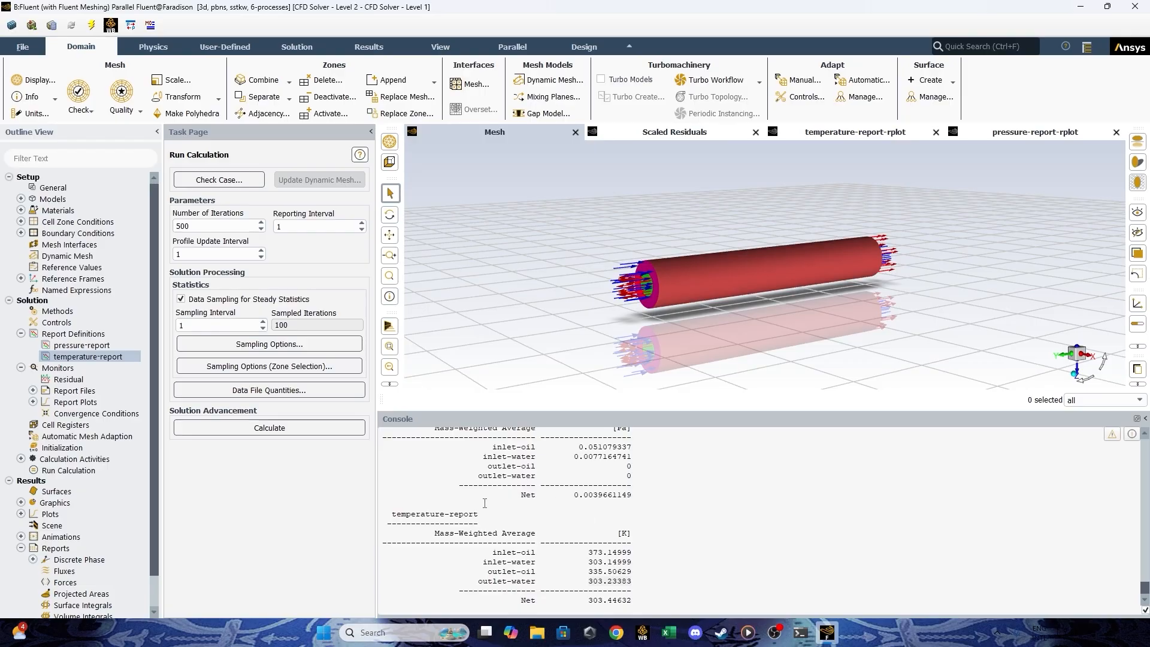
{"action": "left_click_drag", "start_coordinate": [643, 561], "coordinate": [607, 565]}
{"action": "left_click", "coordinate": [597, 557]}
{"action": "left_click_drag", "start_coordinate": [639, 582], "coordinate": [480, 561]}
{"action": "scroll", "coordinate": [85, 432], "scroll_direction": "down", "scroll_amount": 1}
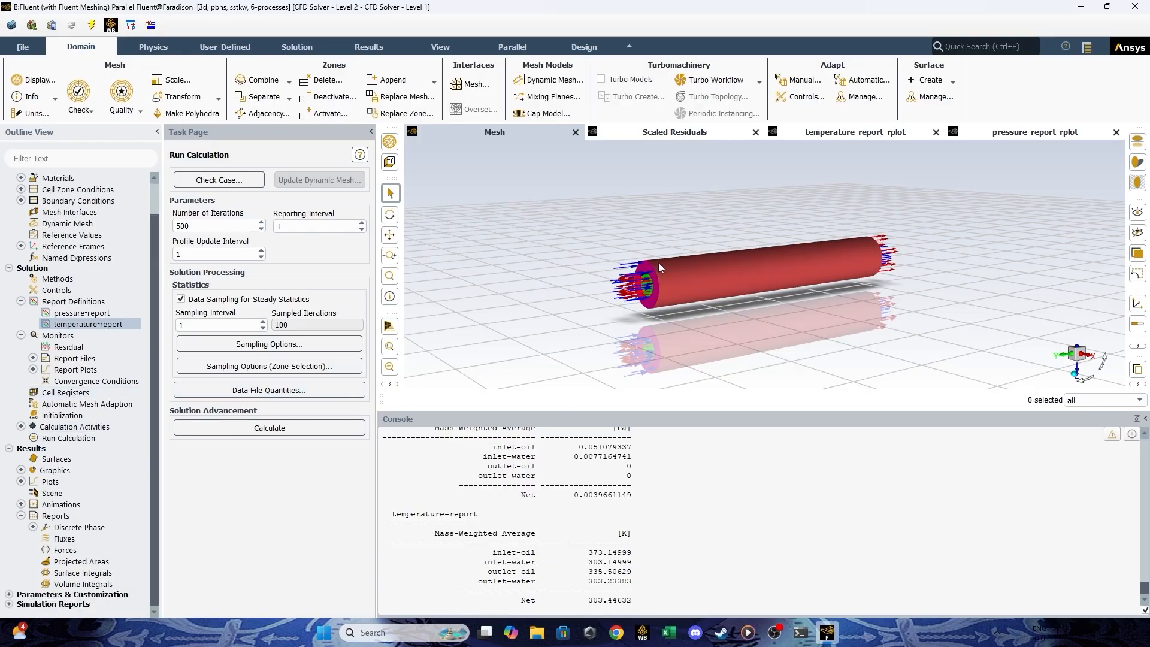
{"action": "scroll", "coordinate": [659, 262], "scroll_direction": "up", "scroll_amount": 2}
{"action": "left_click_drag", "start_coordinate": [678, 353], "coordinate": [657, 301]}
Delete the existing pathlines-1 object from the results graphics.
{"action": "scroll", "coordinate": [635, 280], "scroll_direction": "down", "scroll_amount": 2}
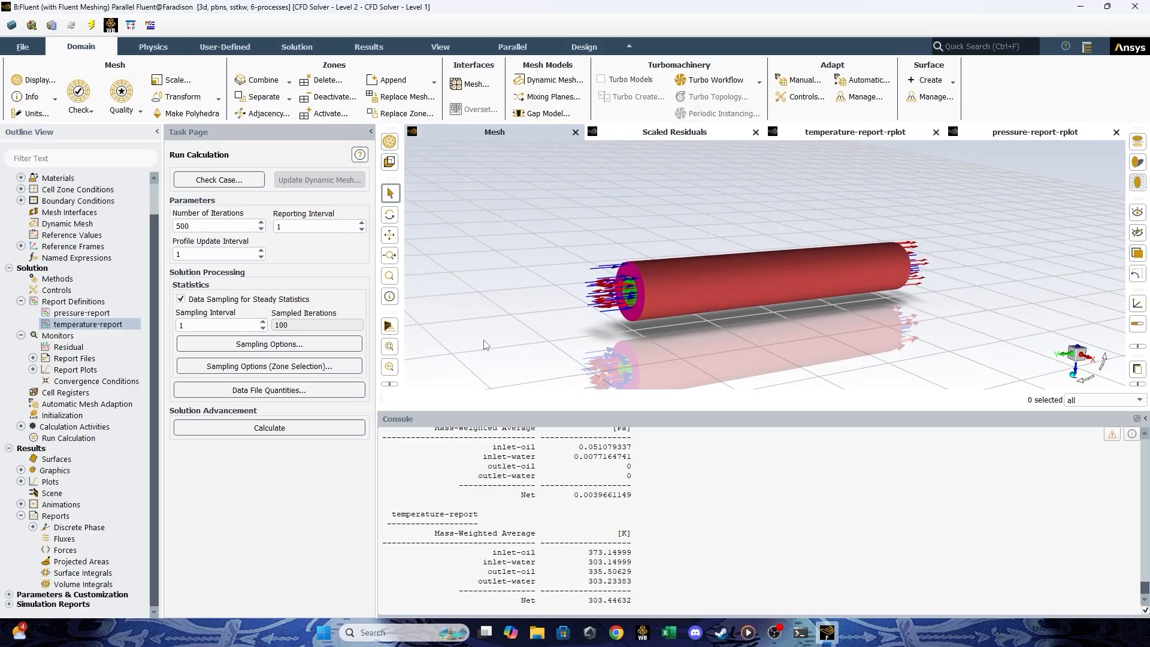
{"action": "left_click", "coordinate": [21, 515]}
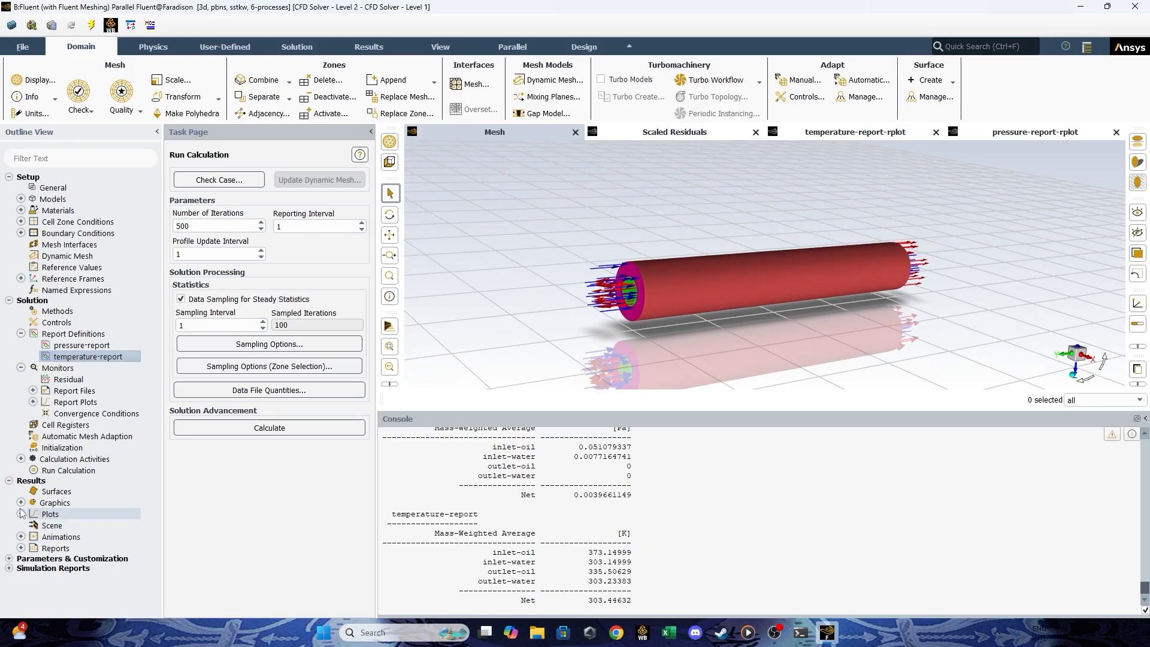
{"action": "left_click", "coordinate": [21, 503]}
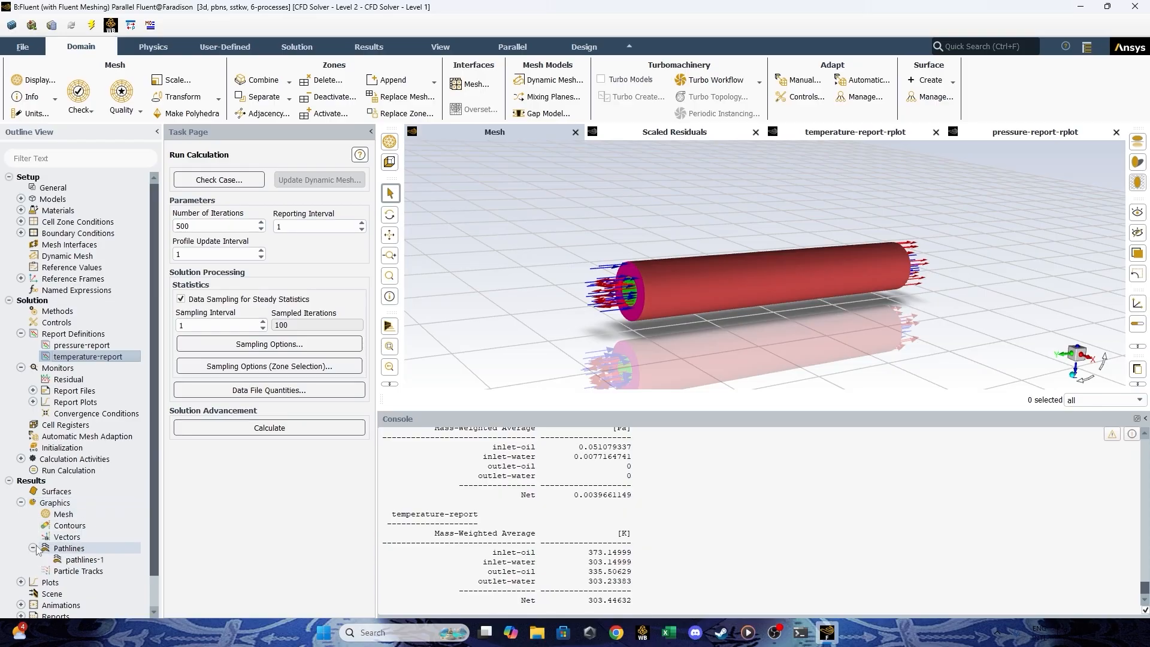
{"action": "right_click", "coordinate": [82, 560]}
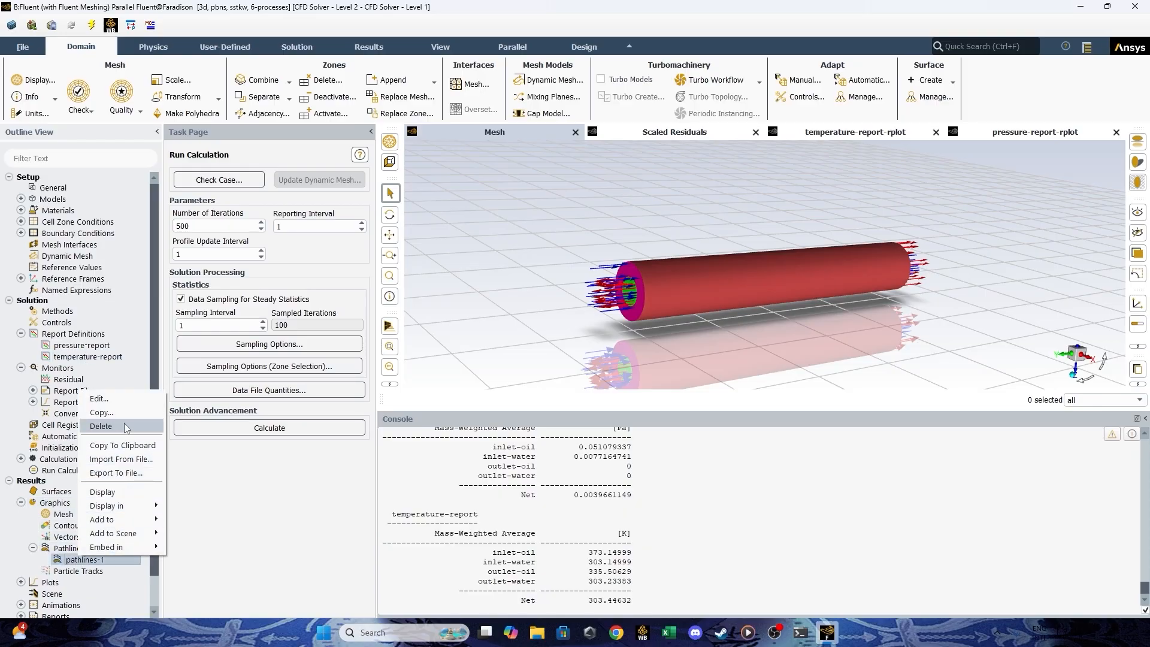
{"action": "left_click", "coordinate": [102, 426]}
{"action": "left_click", "coordinate": [557, 330]}
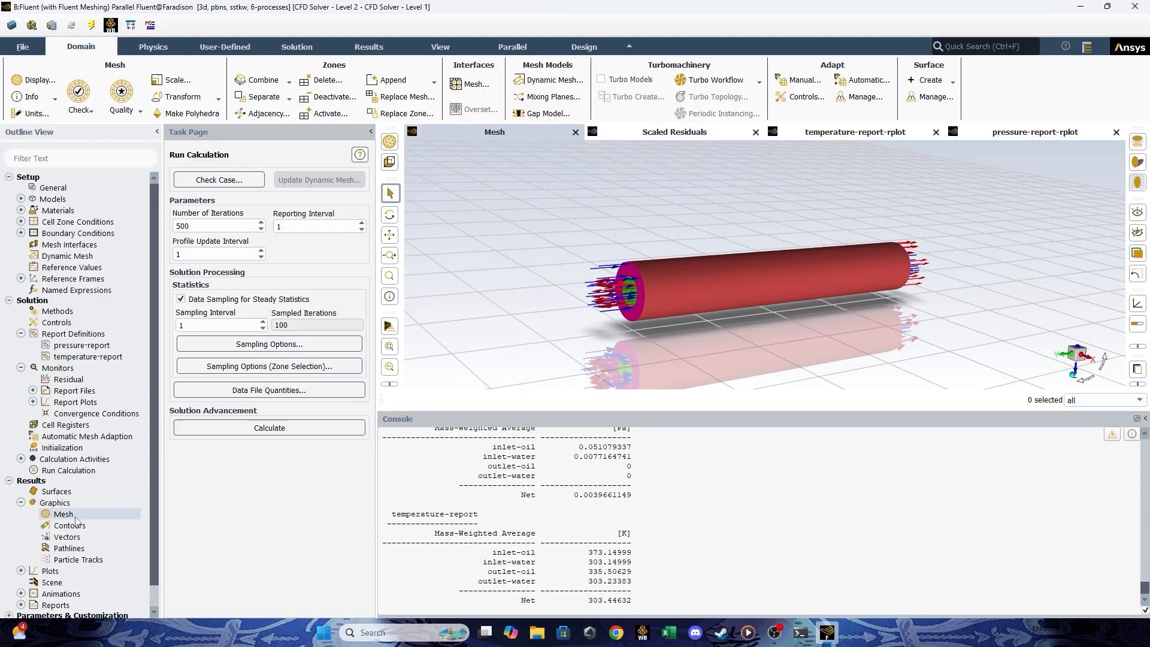
Create a new pathlines object with Draw Mesh enabled, displaying the faces of inlet-oil, inlet-water, outlet-oil and outlet-water.
{"action": "right_click", "coordinate": [85, 549]}
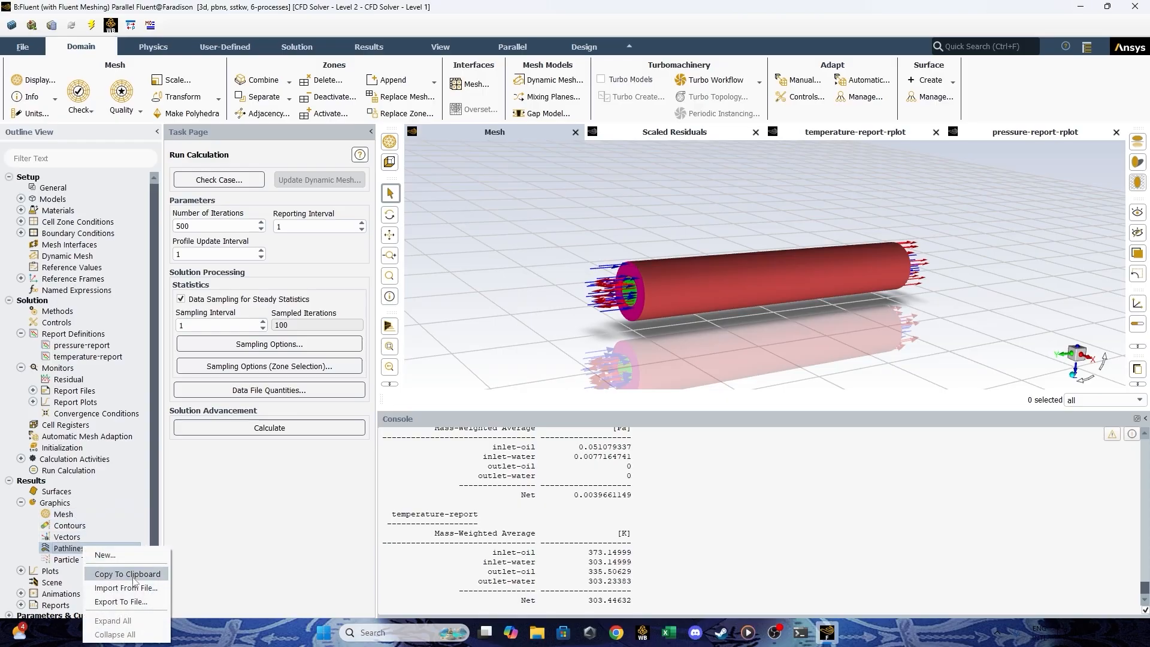
{"action": "left_click", "coordinate": [106, 555]}
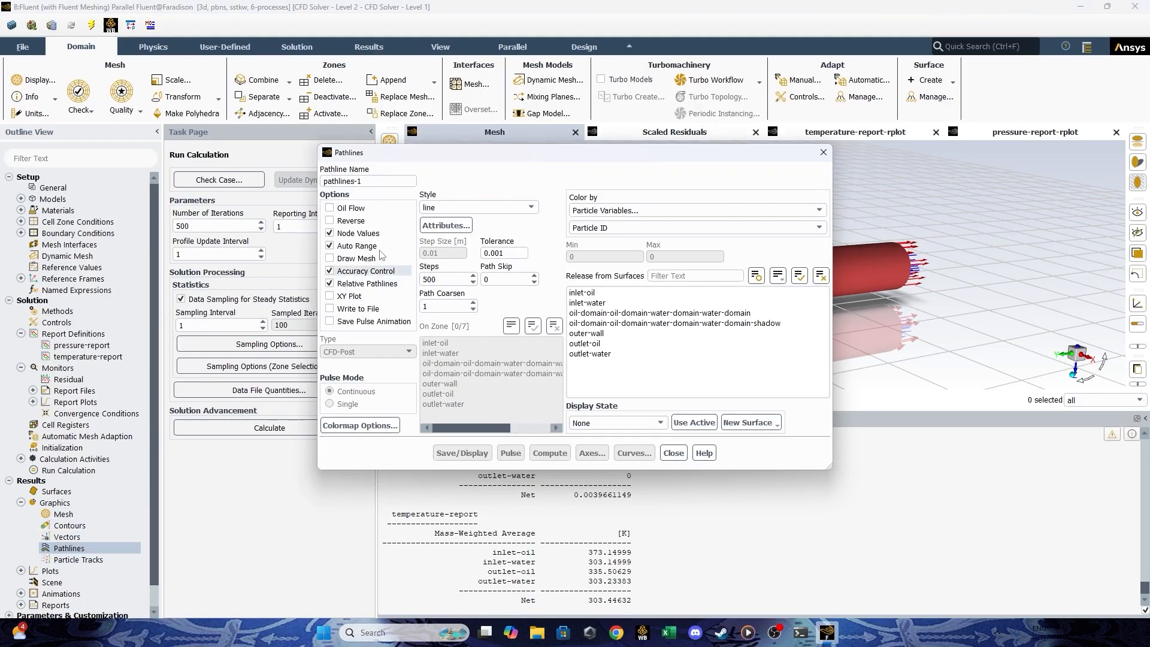
{"action": "left_click_drag", "start_coordinate": [395, 152], "coordinate": [191, 145]}
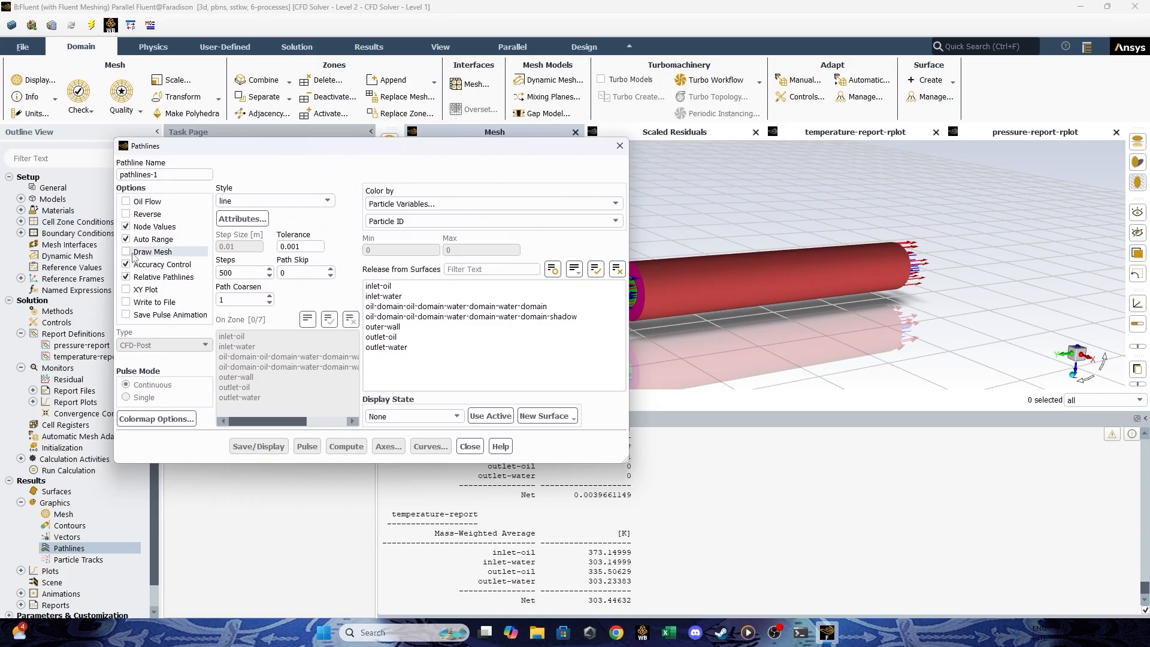
{"action": "left_click", "coordinate": [133, 254]}
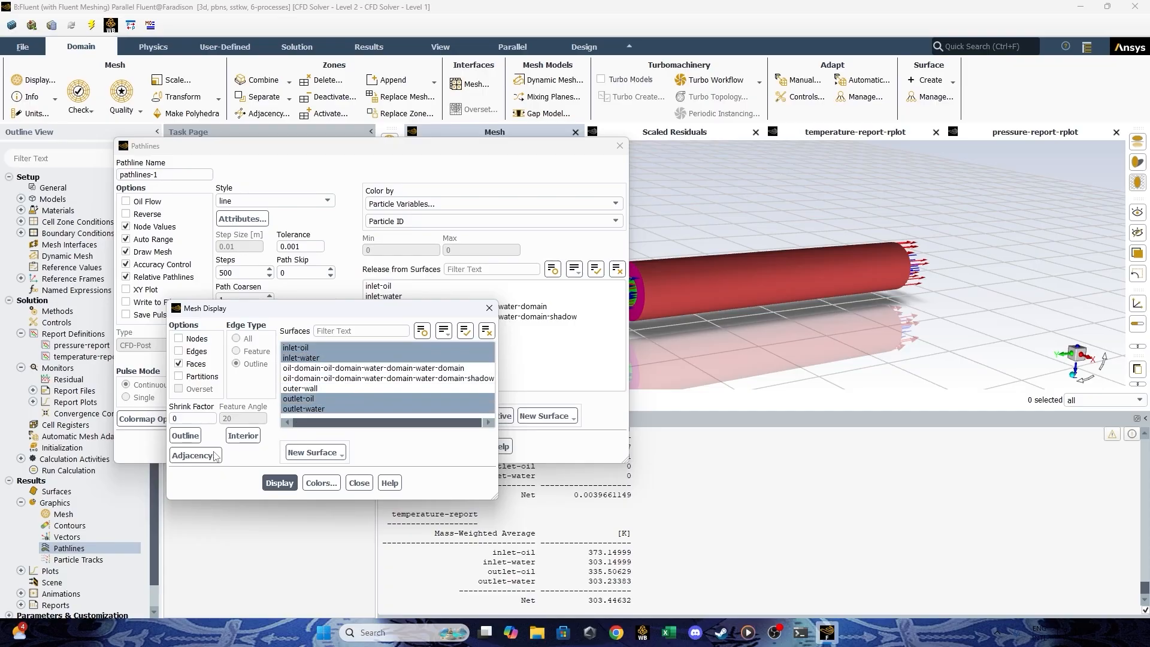
{"action": "left_click", "coordinate": [279, 483]}
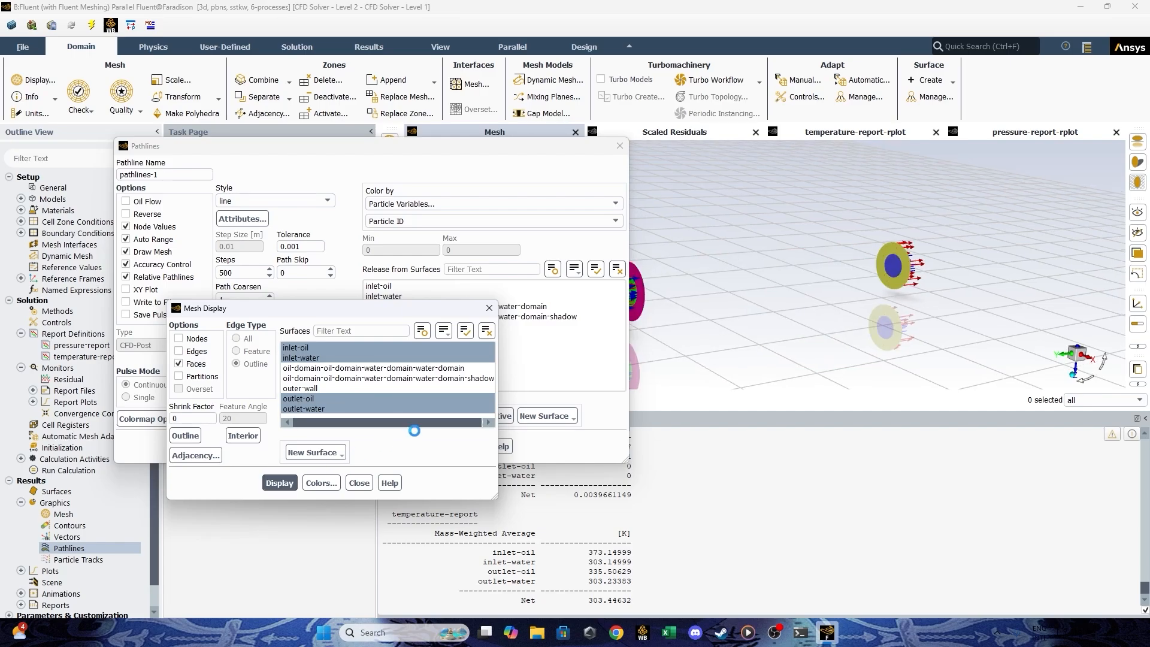
{"action": "left_click", "coordinate": [359, 483]}
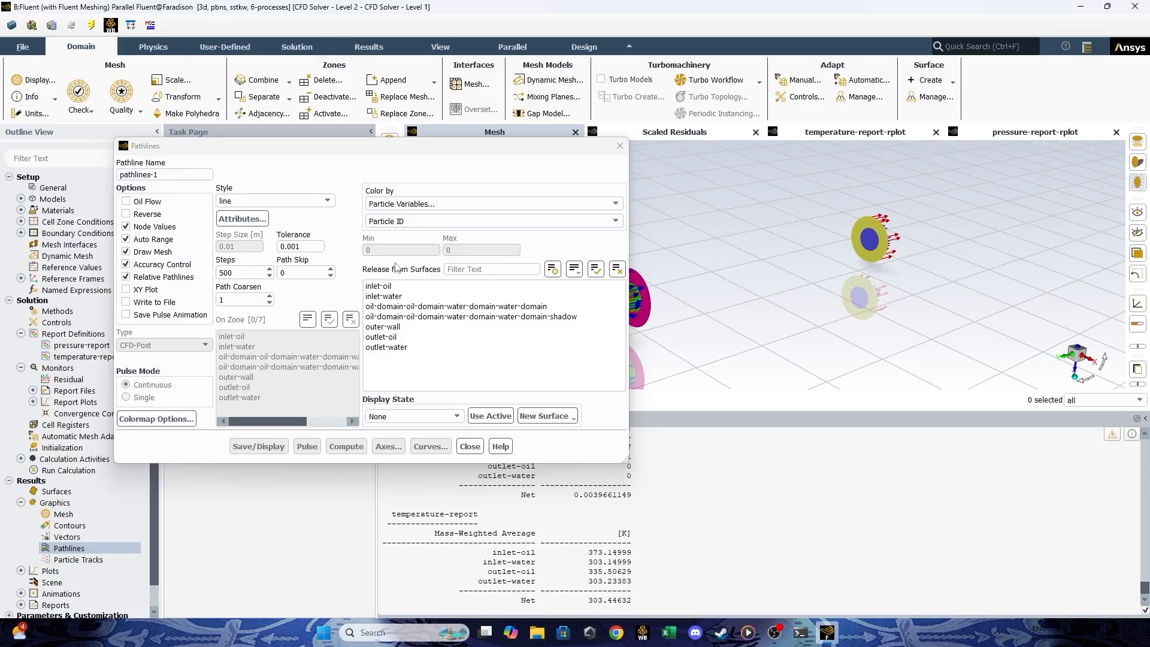
Release the pathlines from inlet-oil and inlet-water, then save and display them coloured by Particle ID.
{"action": "left_click_drag", "start_coordinate": [714, 223], "coordinate": [746, 225]}
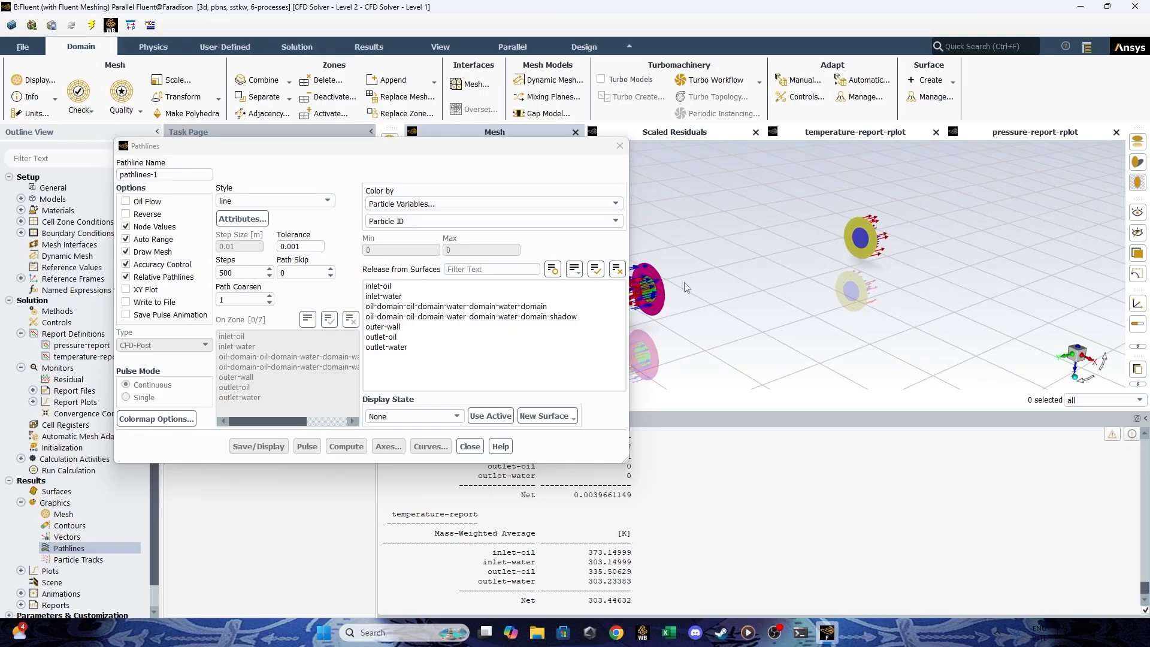
{"action": "left_click_drag", "start_coordinate": [703, 268], "coordinate": [779, 261]}
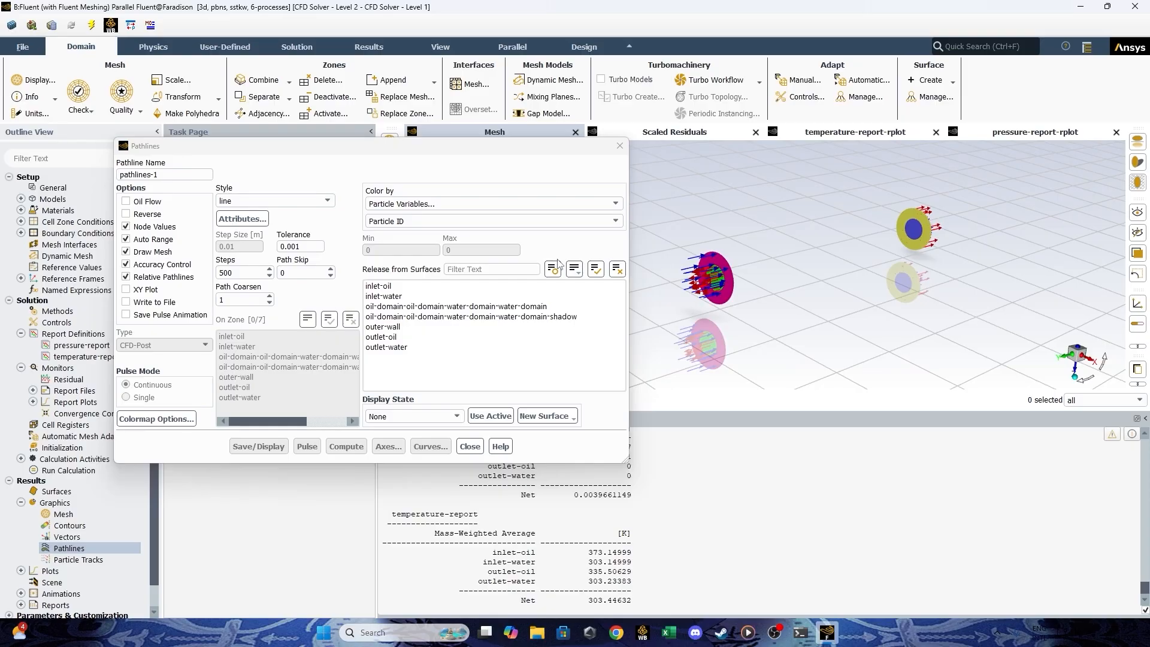
{"action": "scroll", "coordinate": [695, 271], "scroll_direction": "up", "scroll_amount": 2}
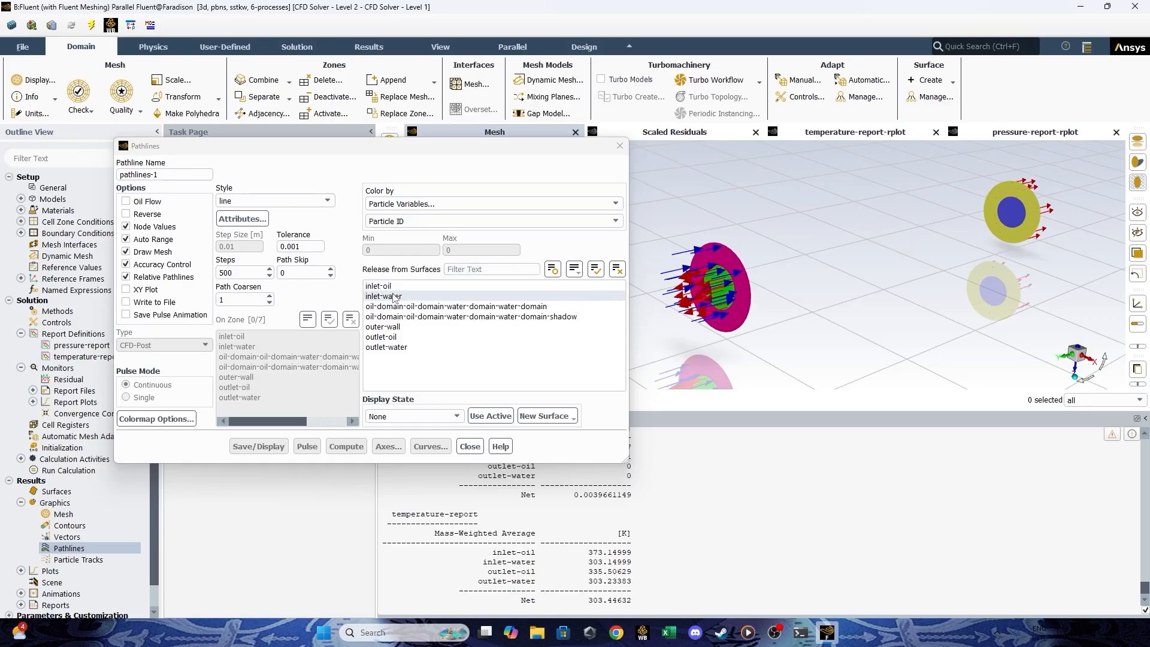
{"action": "left_click_drag", "start_coordinate": [394, 289], "coordinate": [389, 297]}
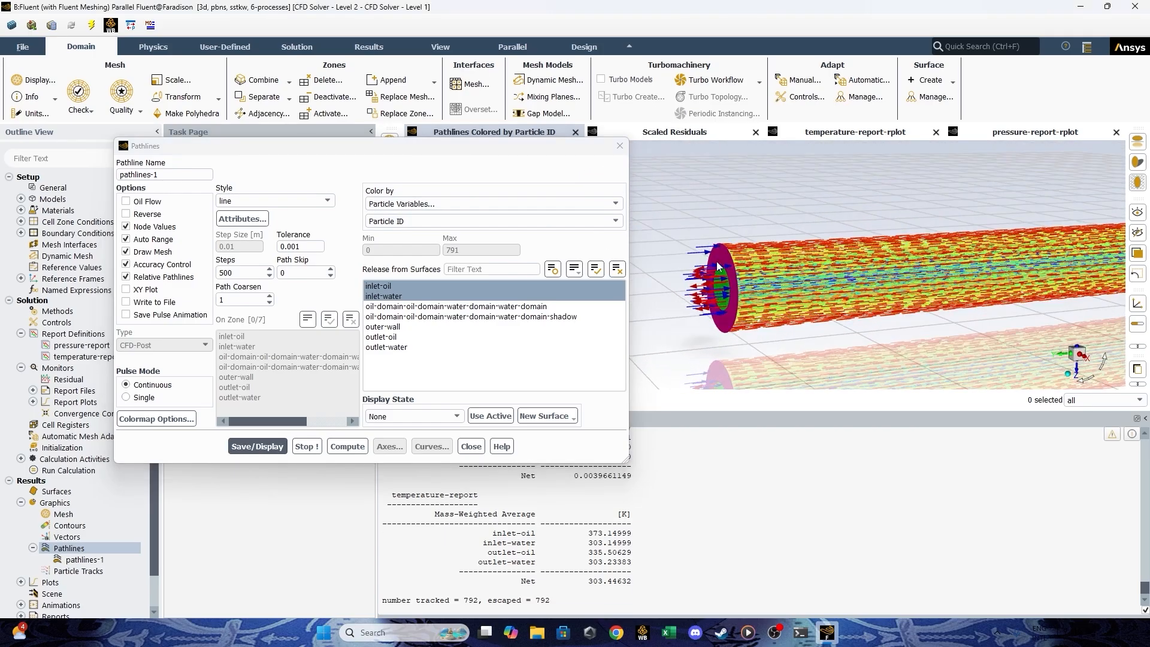
{"action": "left_click", "coordinate": [480, 446]}
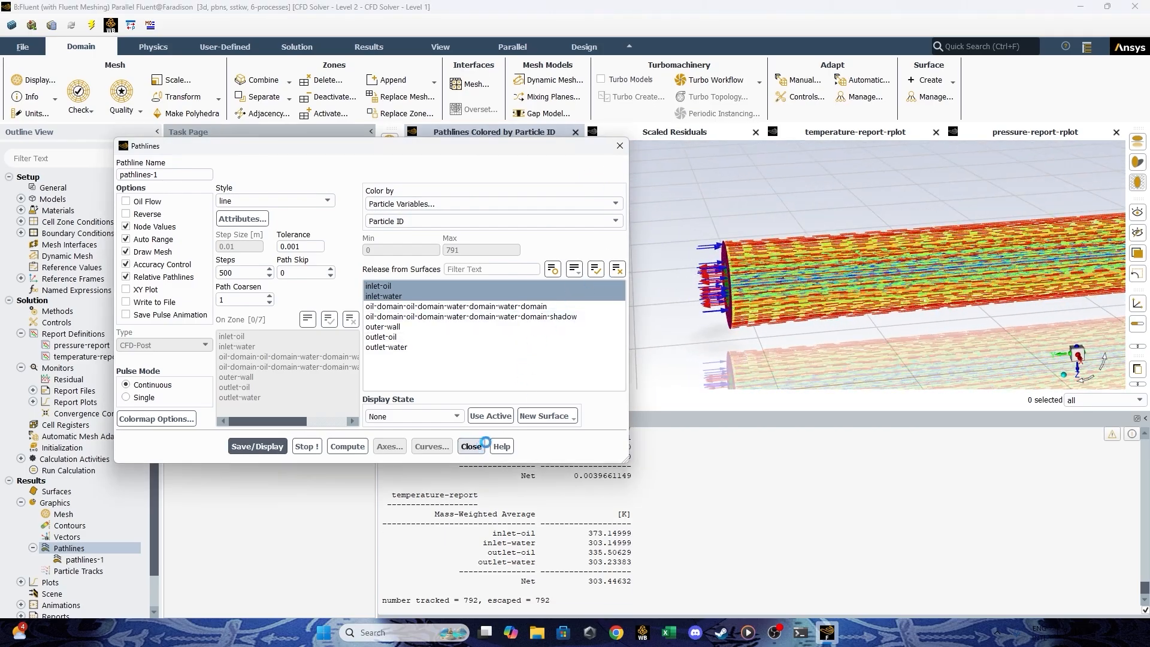
Inspect the pathlines close up at the tube's inlet and outlet ends, then close the Pathlines settings.
{"action": "scroll", "coordinate": [738, 279], "scroll_direction": "up", "scroll_amount": 5}
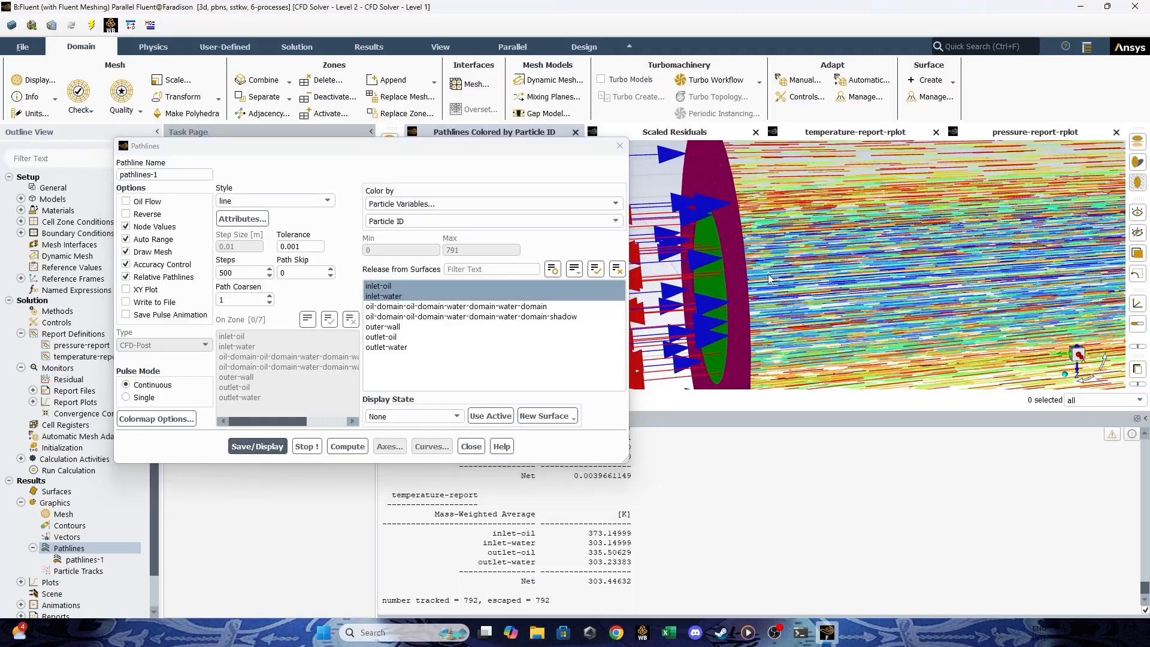
{"action": "scroll", "coordinate": [769, 278], "scroll_direction": "down", "scroll_amount": 5}
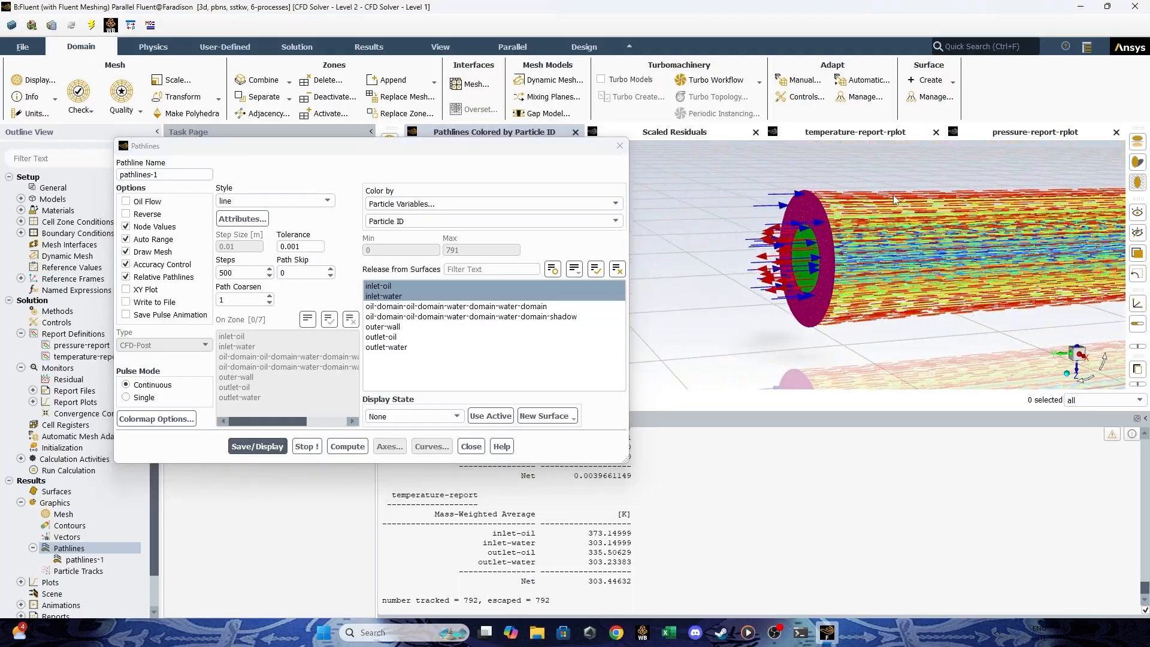
{"action": "left_click_drag", "start_coordinate": [894, 199], "coordinate": [869, 275]}
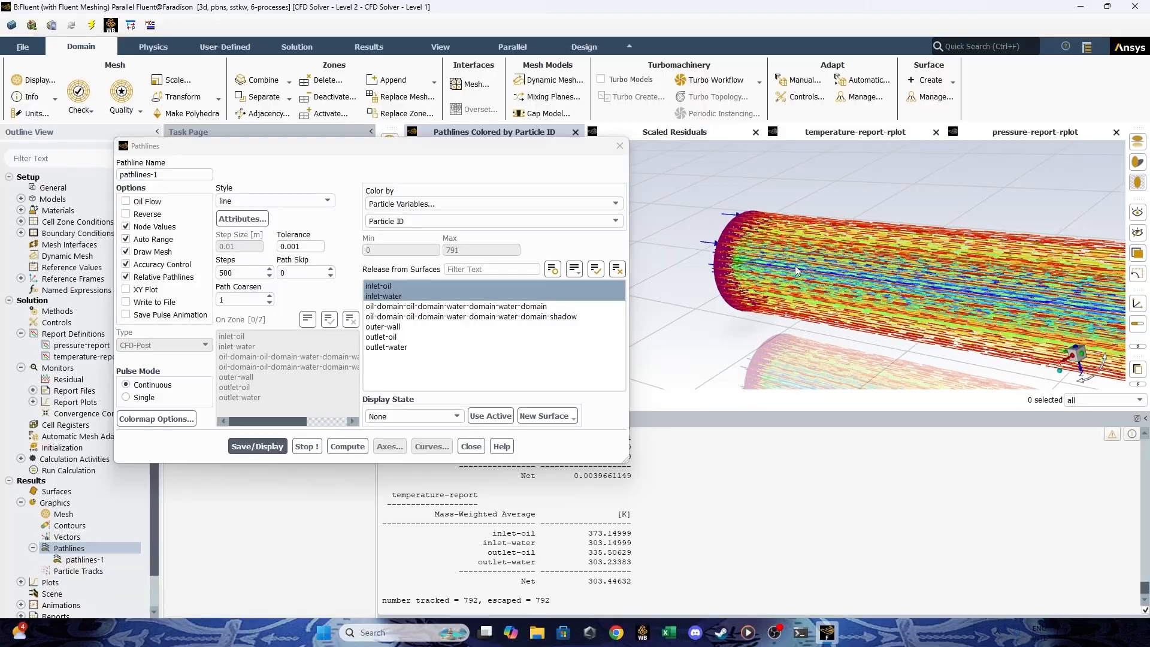
{"action": "left_click_drag", "start_coordinate": [795, 265], "coordinate": [1025, 289]}
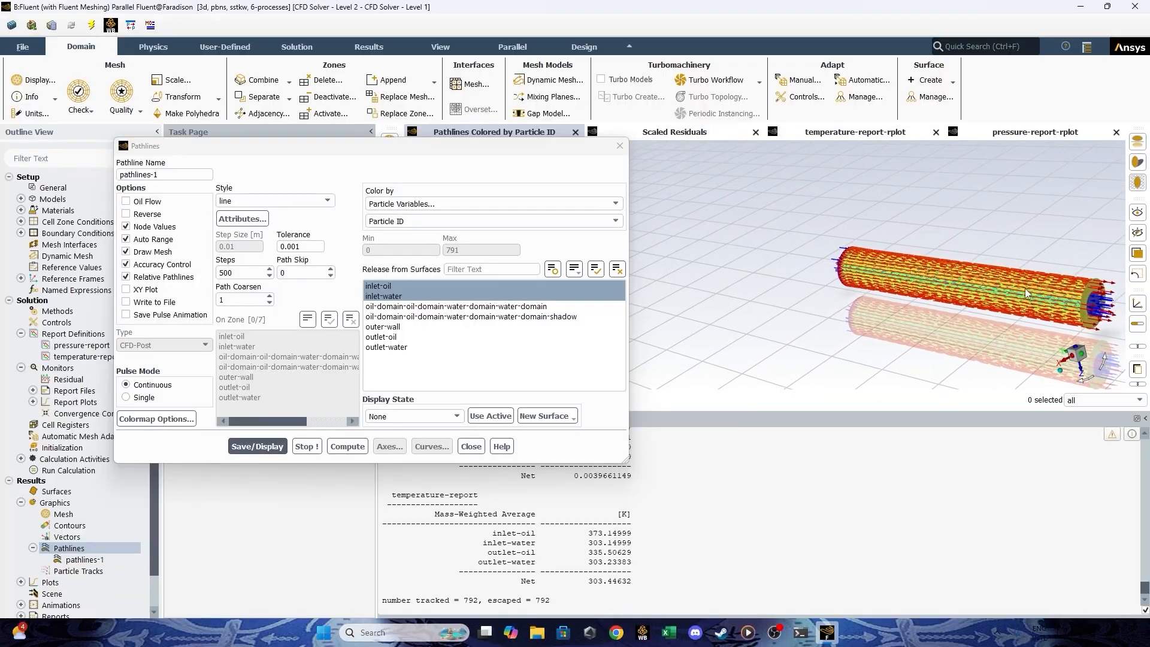
{"action": "scroll", "coordinate": [1013, 291], "scroll_direction": "up", "scroll_amount": 5}
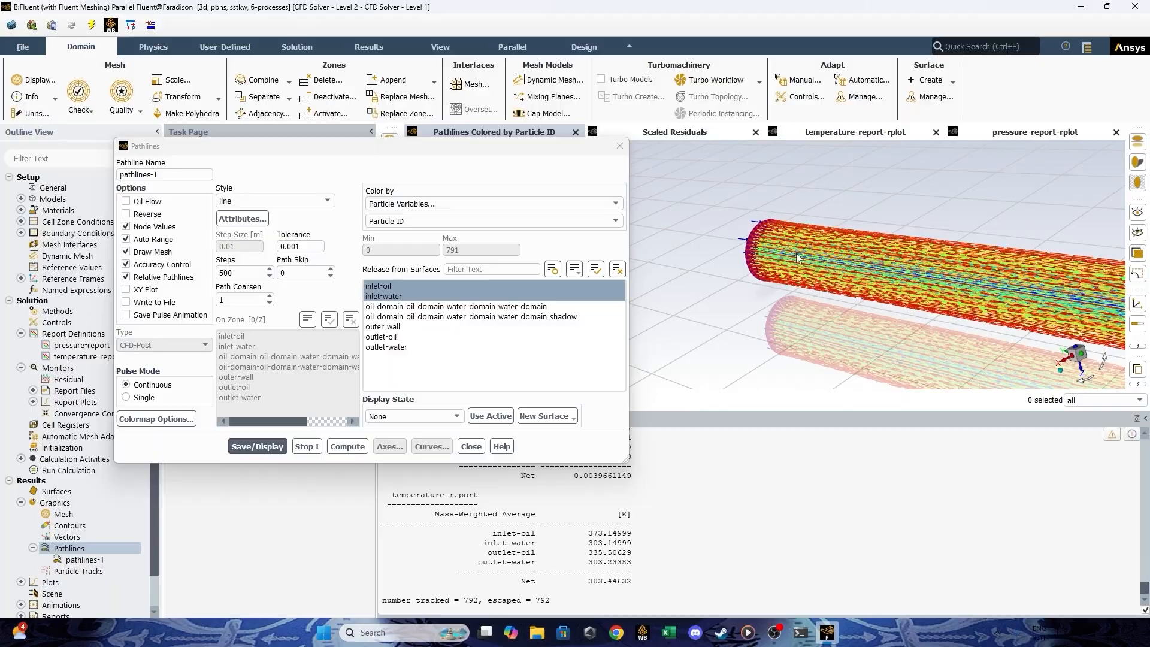
{"action": "scroll", "coordinate": [893, 269], "scroll_direction": "down", "scroll_amount": 3}
{"action": "scroll", "coordinate": [947, 279], "scroll_direction": "up", "scroll_amount": 6}
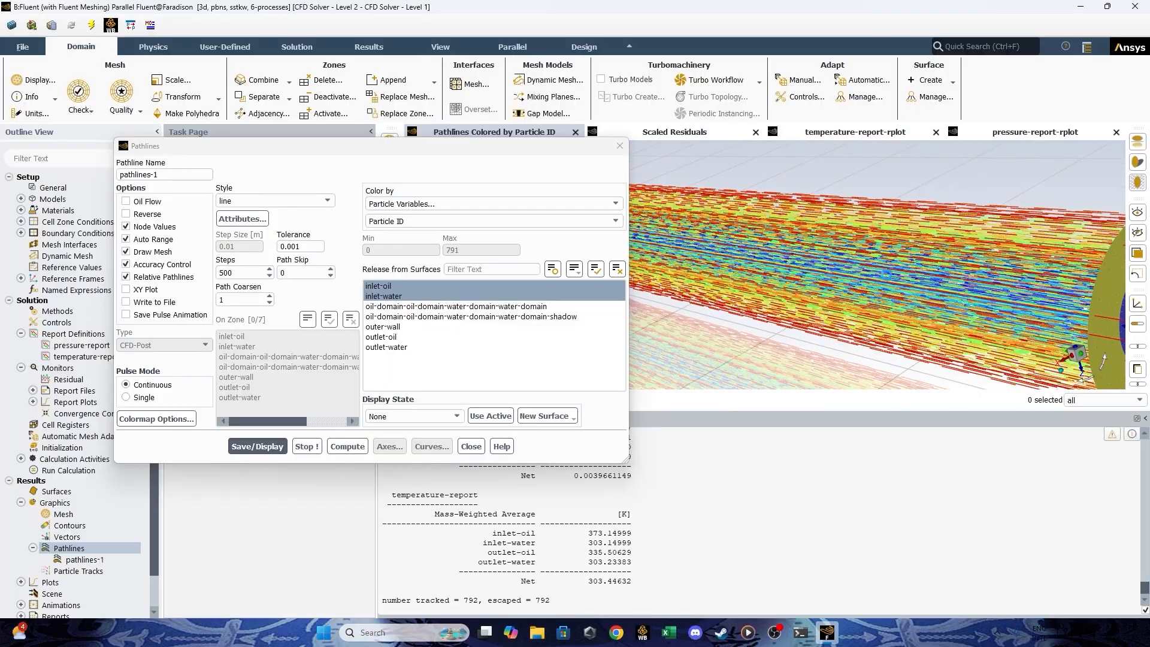
{"action": "scroll", "coordinate": [873, 257], "scroll_direction": "down", "scroll_amount": 3}
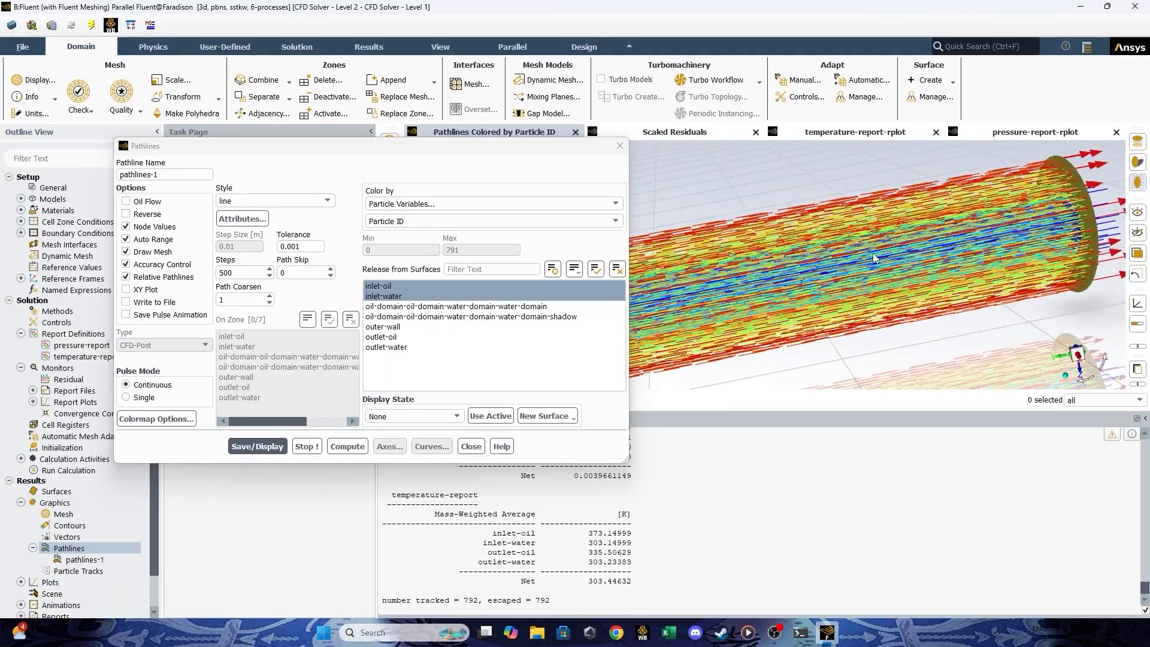
{"action": "scroll", "coordinate": [873, 258], "scroll_direction": "down", "scroll_amount": 3}
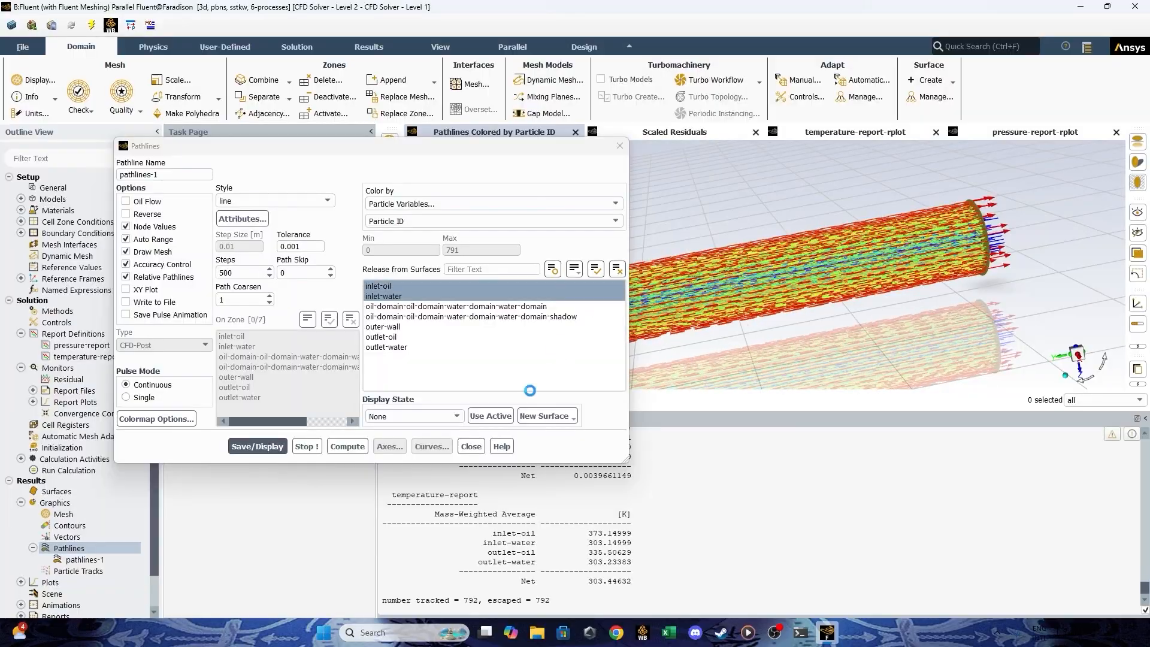
{"action": "left_click", "coordinate": [471, 446]}
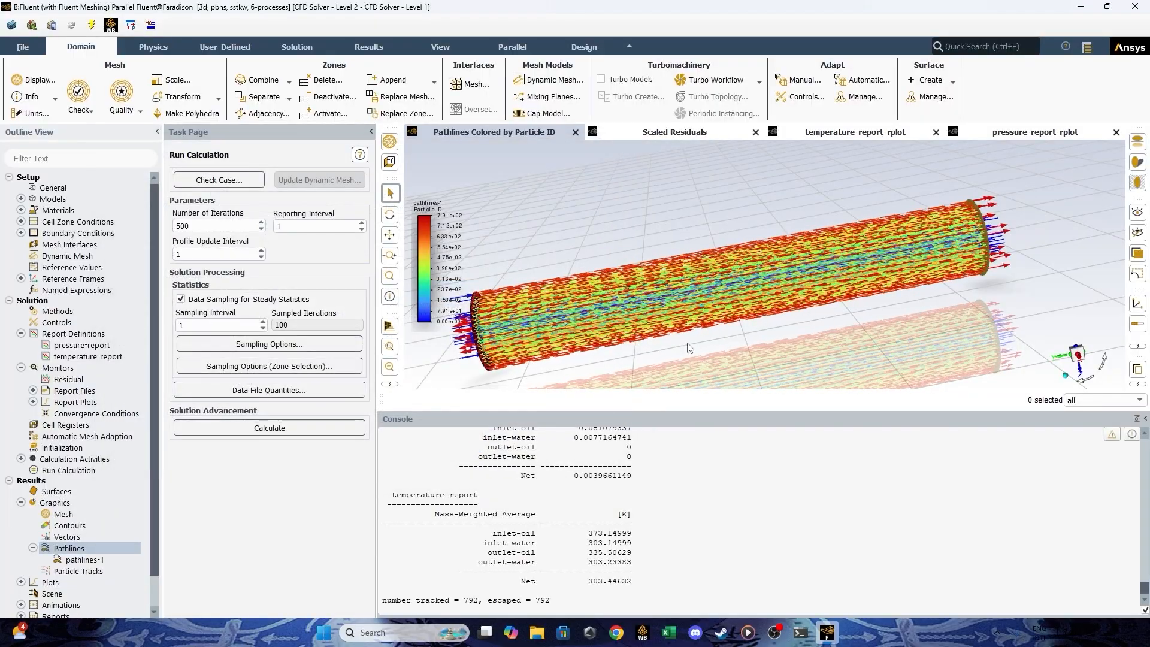
Examine the oil and water pathlines along the full length of the exchanger from the inlet side.
{"action": "left_click_drag", "start_coordinate": [689, 347], "coordinate": [822, 303]}
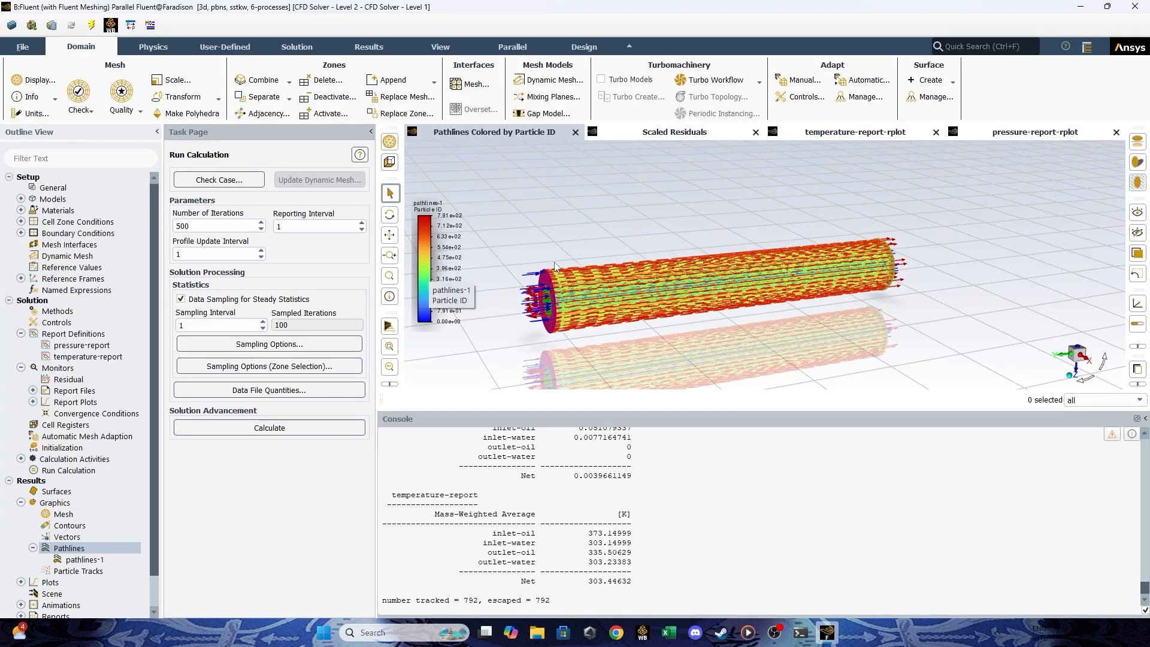
{"action": "scroll", "coordinate": [696, 280], "scroll_direction": "down", "scroll_amount": 1}
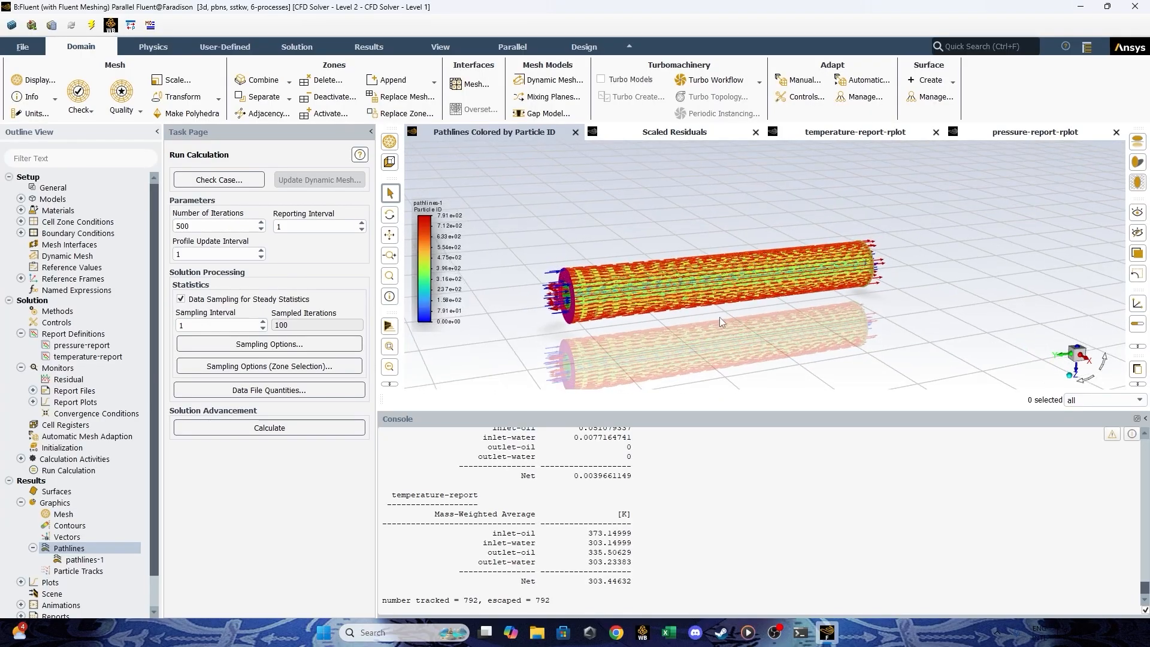
{"action": "middle_click_drag", "start_coordinate": [720, 317], "coordinate": [744, 302], "text": "ctrl"}
{"action": "scroll", "coordinate": [594, 294], "scroll_direction": "up", "scroll_amount": 3}
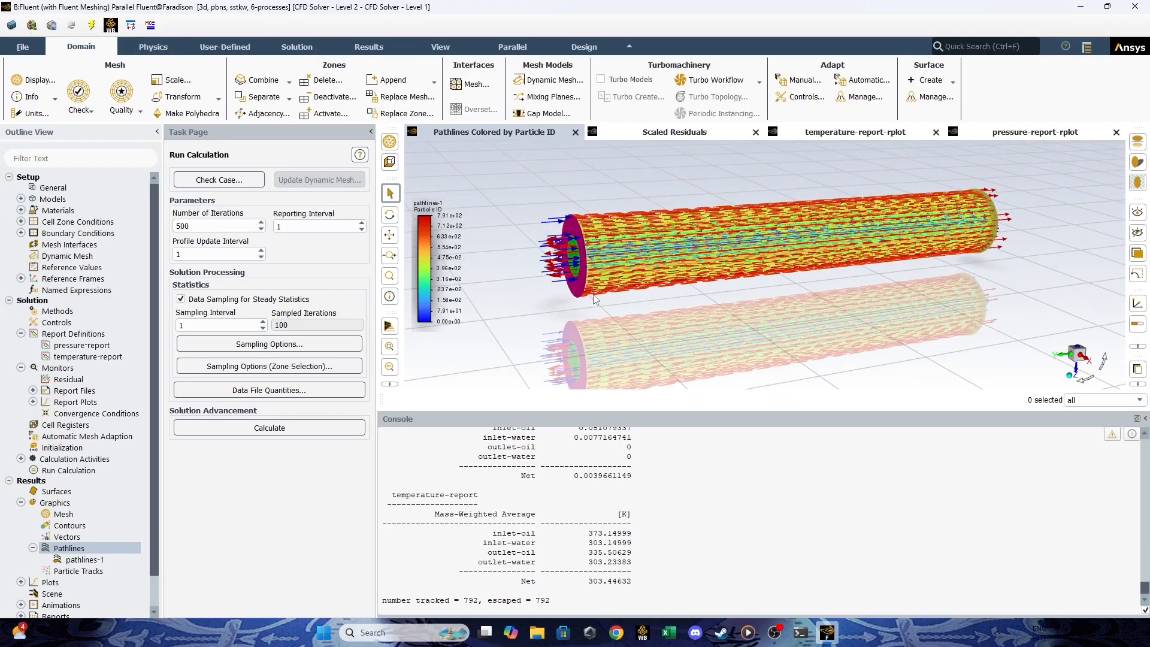
{"action": "scroll", "coordinate": [595, 300], "scroll_direction": "down", "scroll_amount": 2}
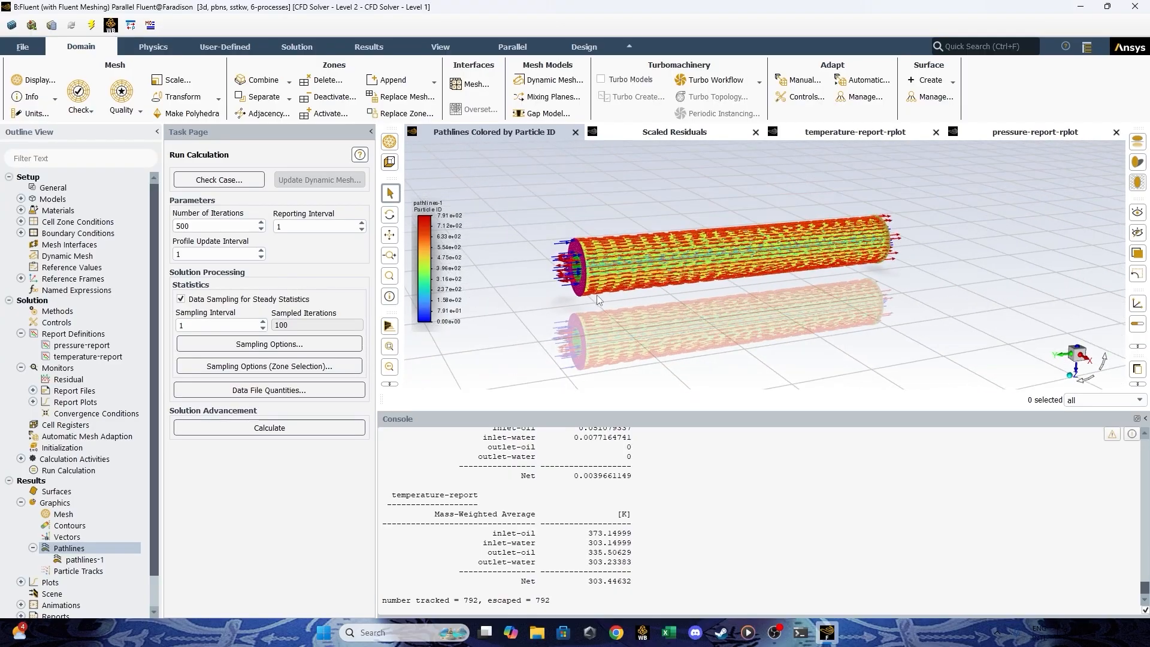
{"action": "mouse_move", "coordinate": [635, 297]}
{"action": "middle_mouse_down", "text": "ctrl"}
{"action": "mouse_move", "coordinate": [642, 315]}
{"action": "mouse_move", "coordinate": [657, 314]}
{"action": "mouse_move", "coordinate": [651, 293]}
{"action": "middle_mouse_up", "text": "ctrl"}
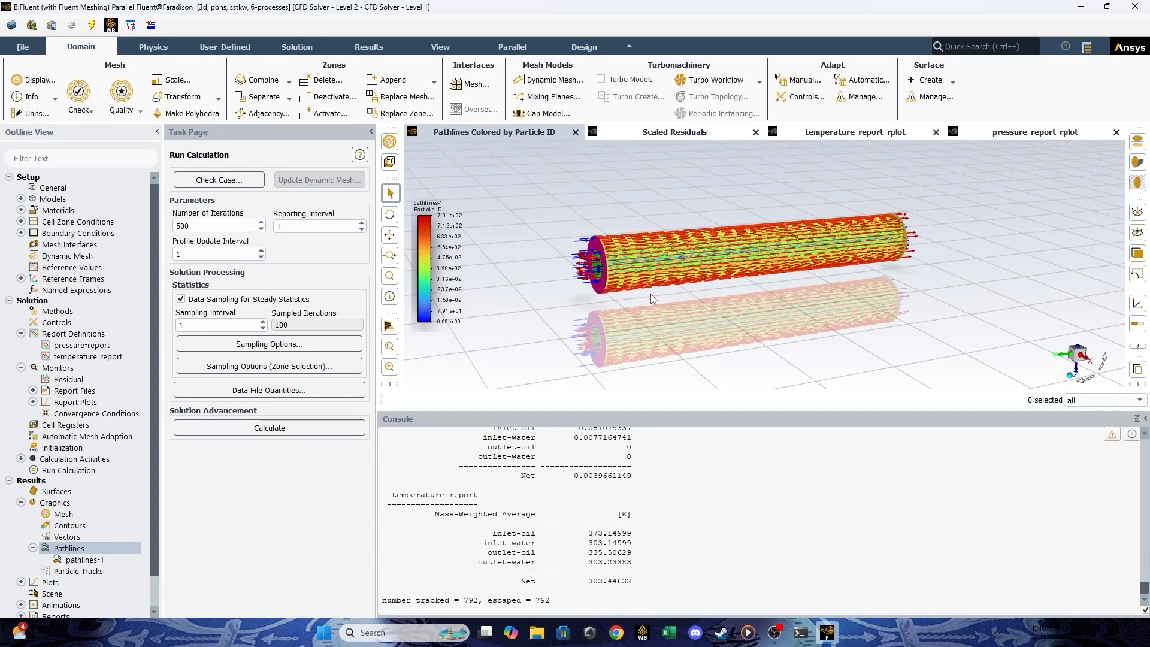